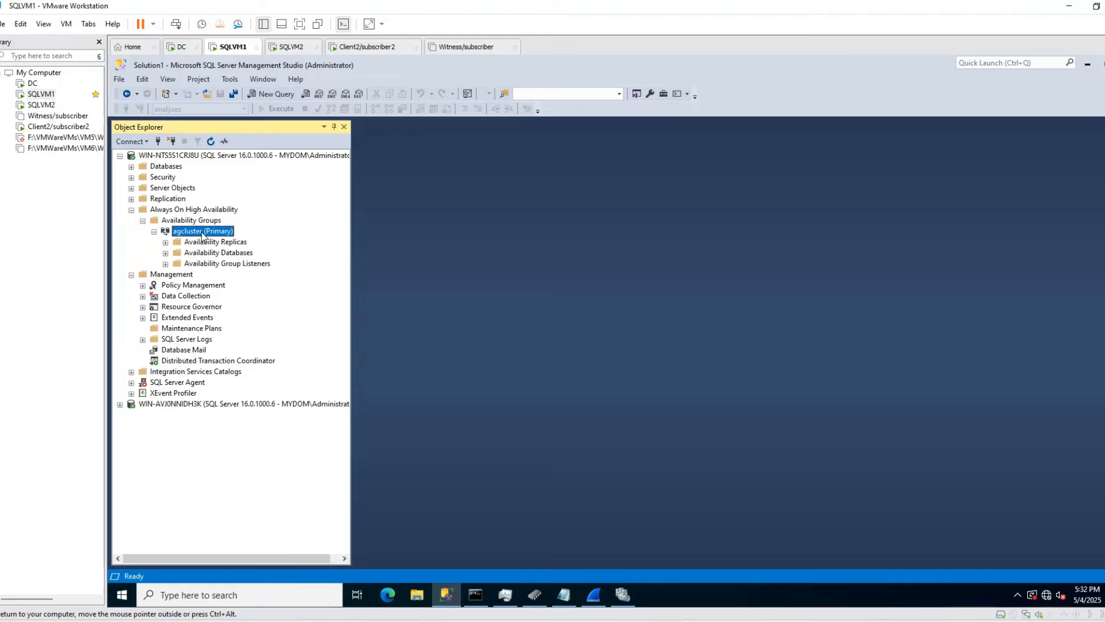
Examine the replicas, availability database and listener belonging to the agcluster availability group.
double_click(205, 242)
left_click(209, 252)
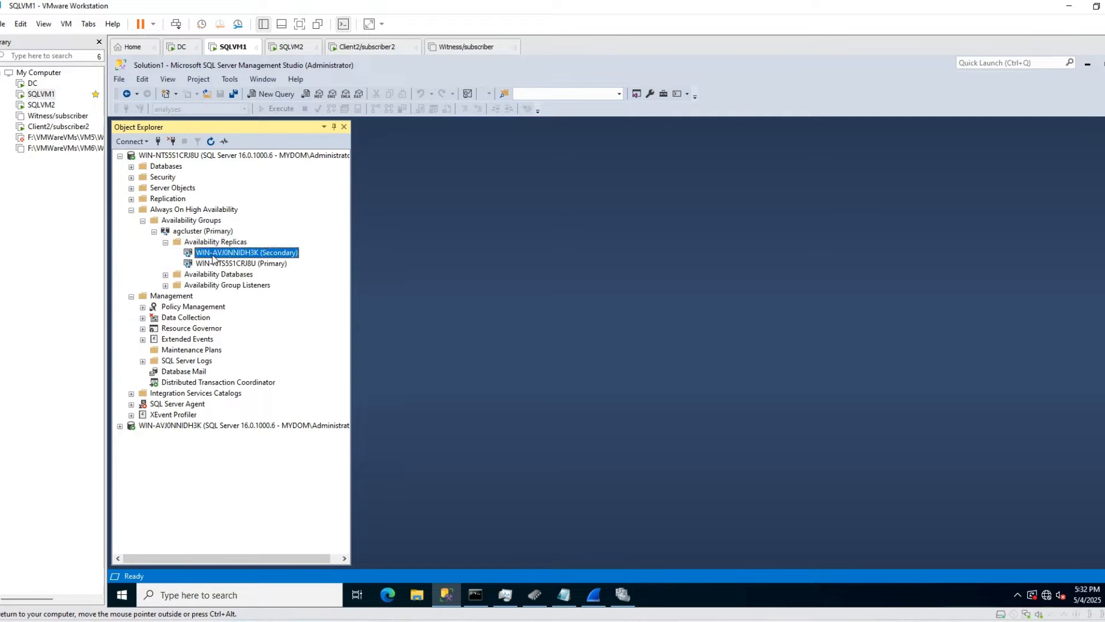
left_click(213, 263)
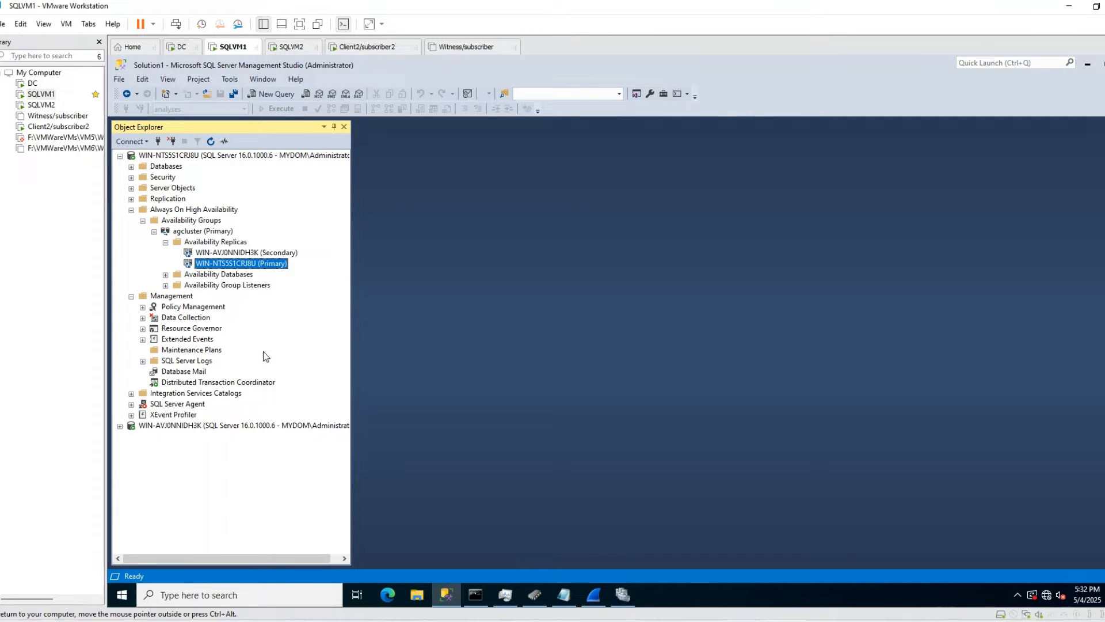
double_click(222, 275)
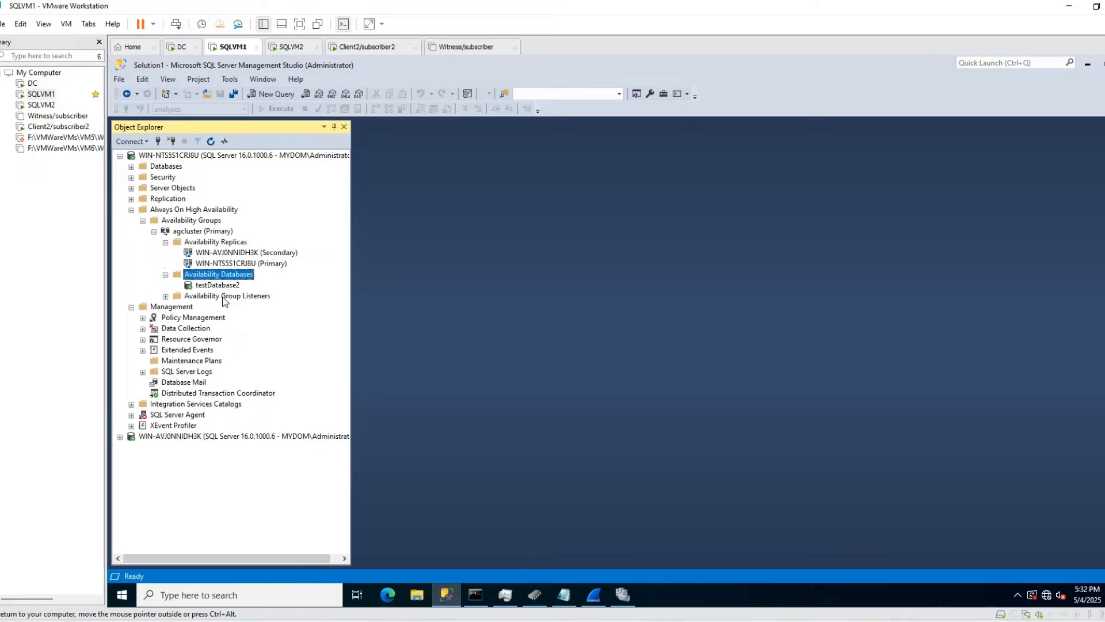
double_click(224, 296)
left_click(208, 309)
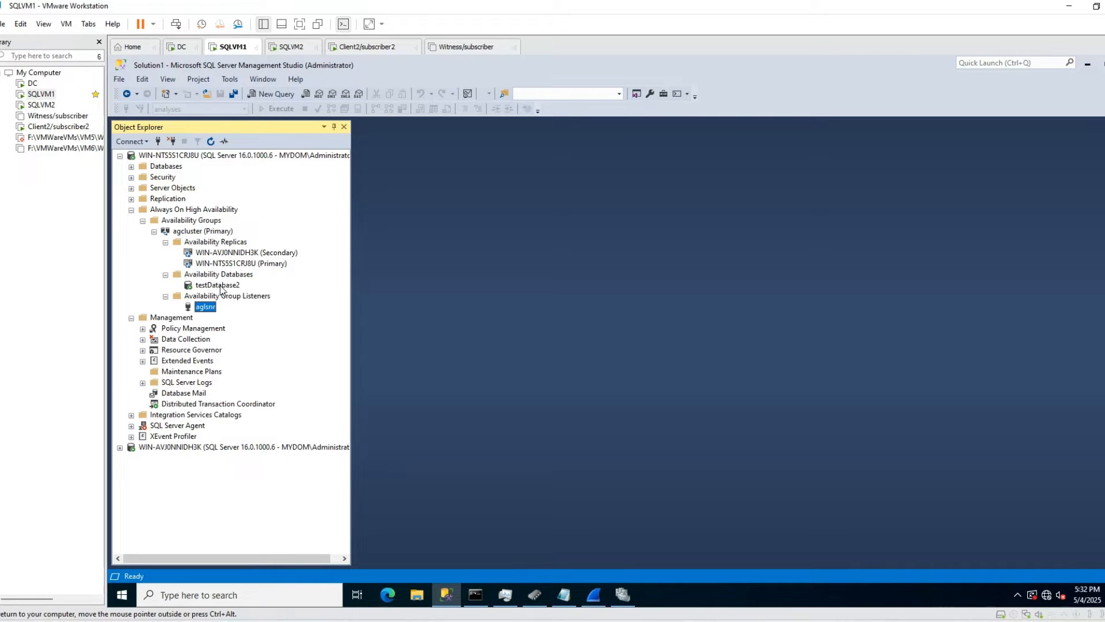
left_click(219, 286)
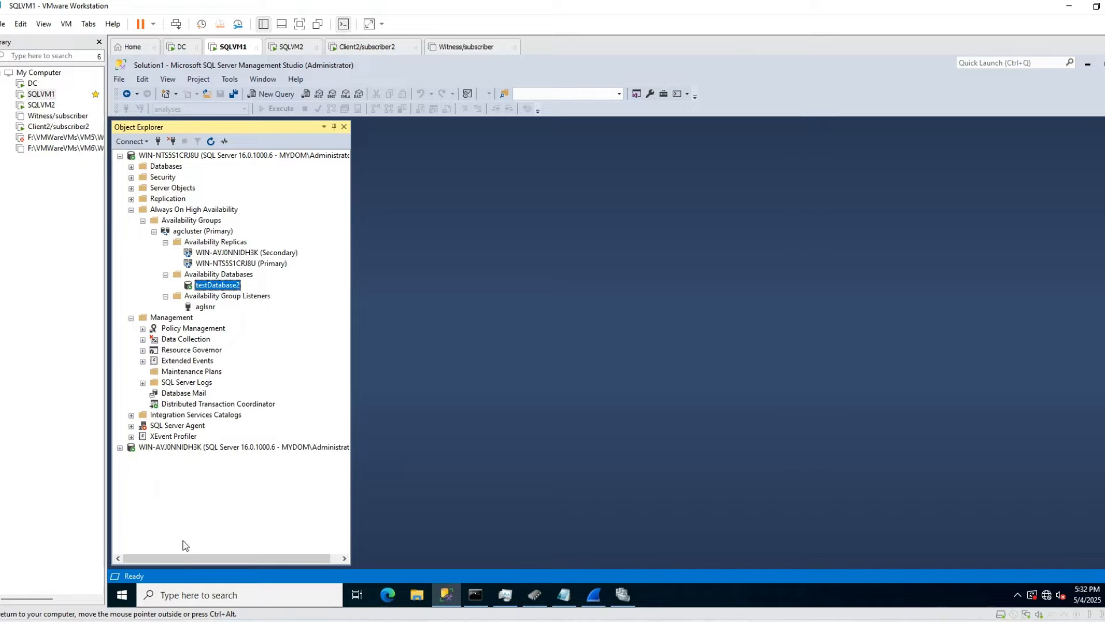
Set the backup preference of the agcluster availability group to Any Replica in its properties.
right_click(199, 233)
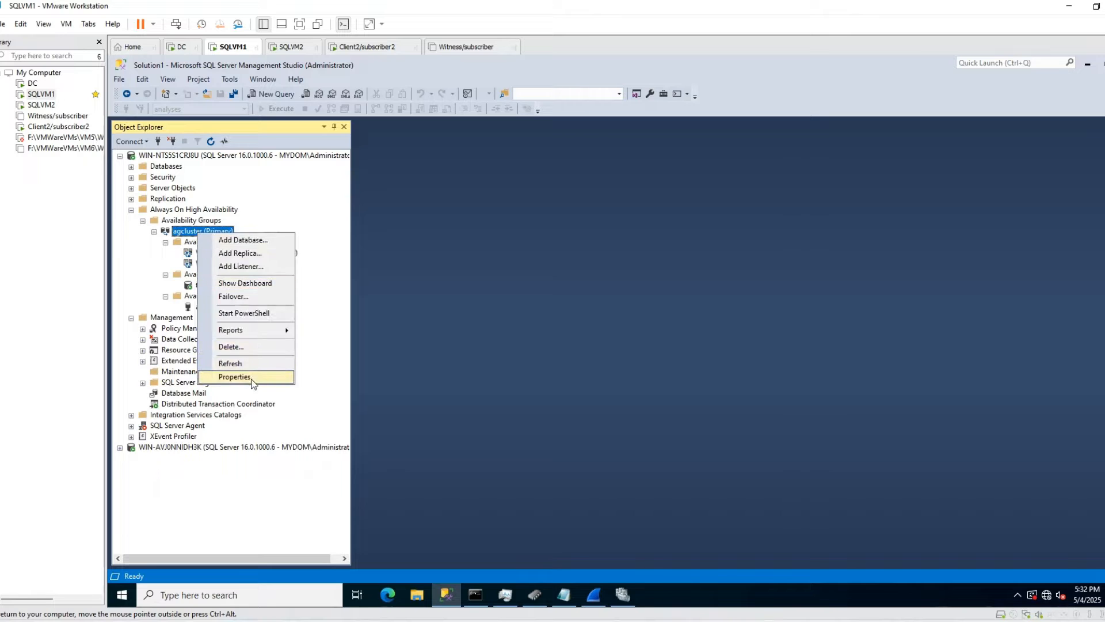
left_click(252, 377)
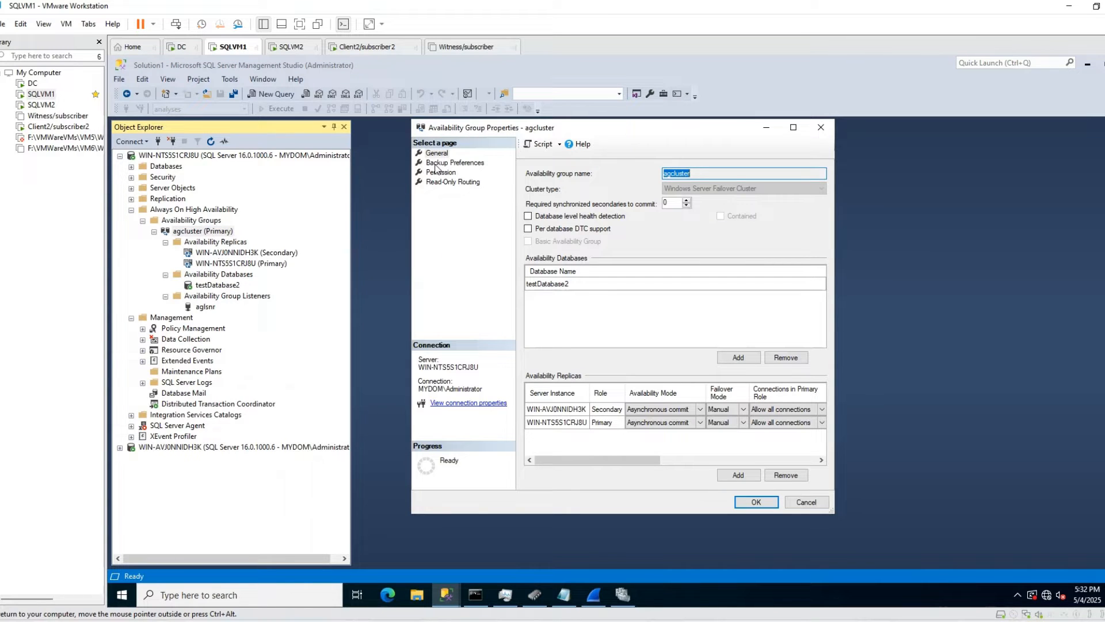
left_click(444, 164)
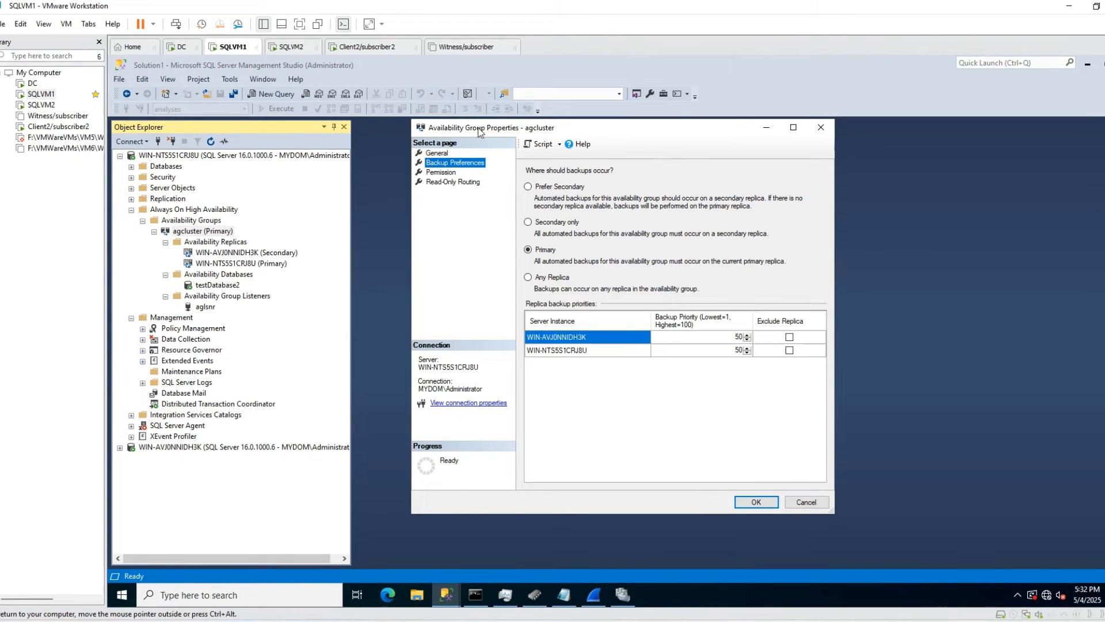
left_click_drag(475, 128, 267, 133)
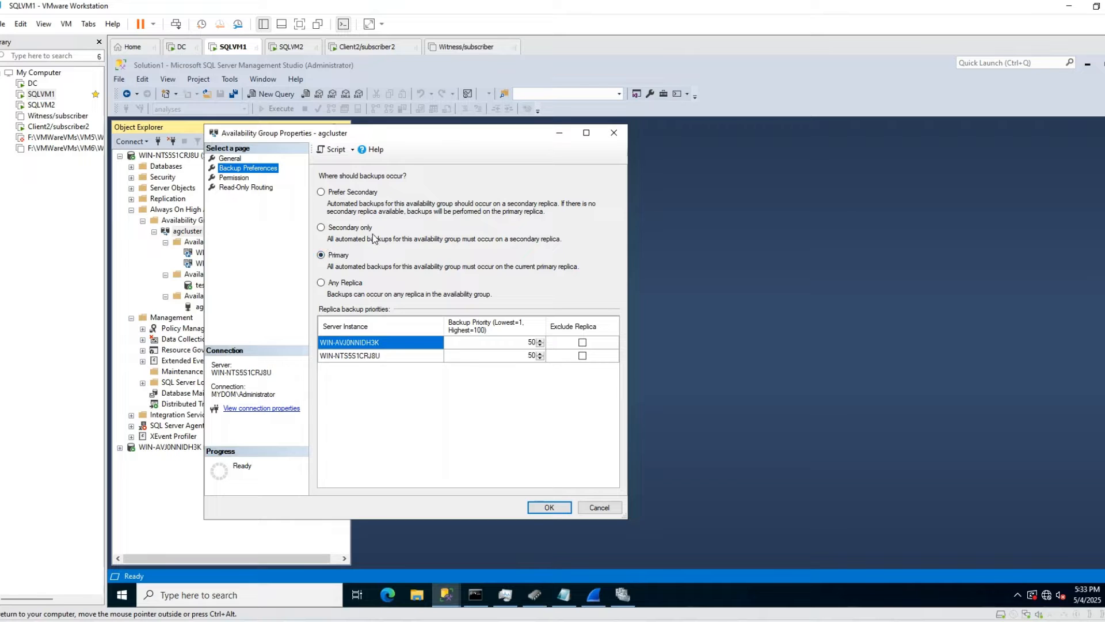
left_click(322, 227)
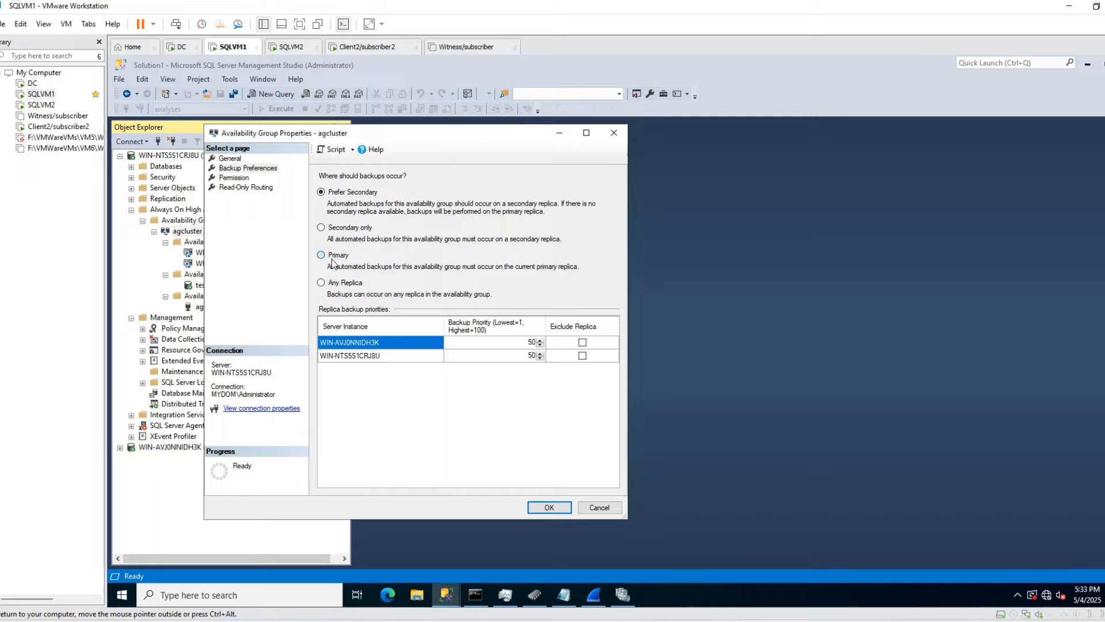
left_click(343, 228)
left_click(337, 285)
left_click(550, 507)
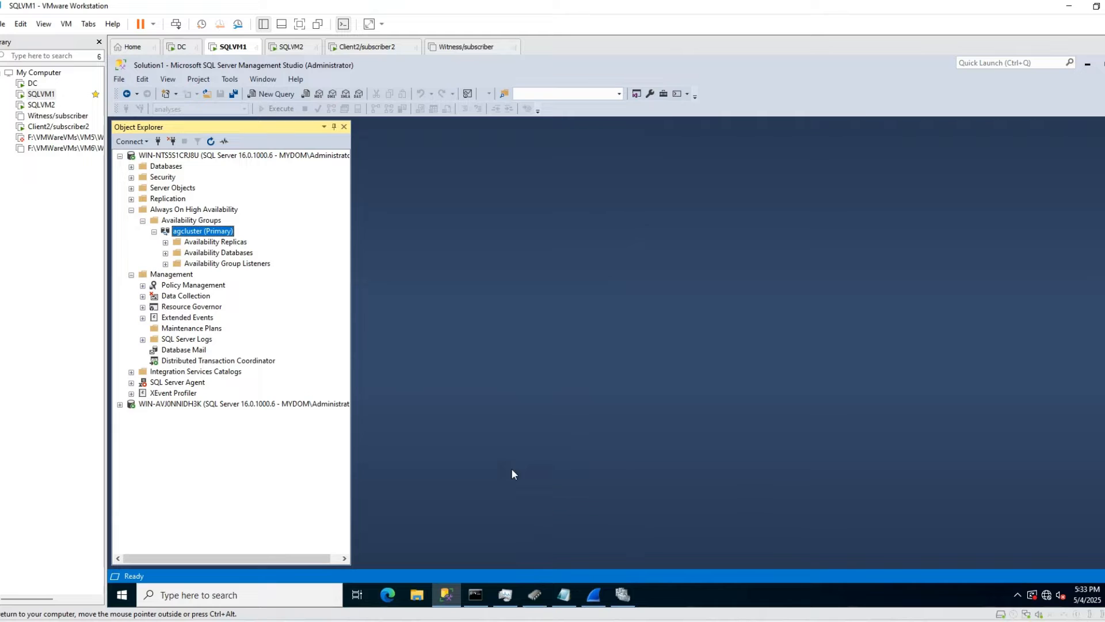
Create a new maintenance plan named Fullbackup(Option1) on the primary server.
left_click(187, 329)
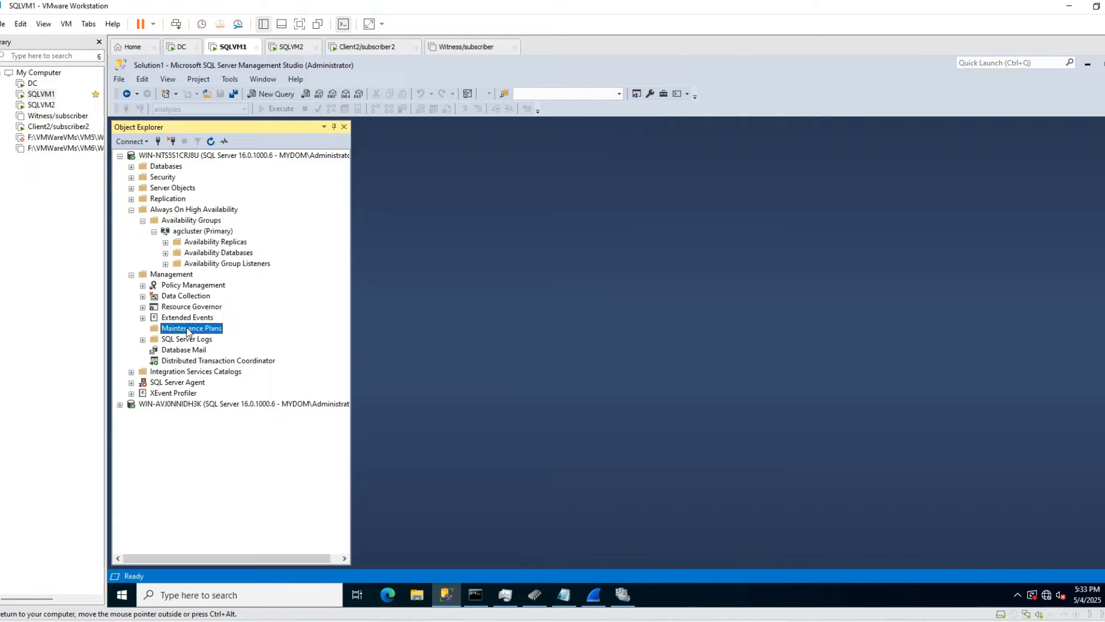
right_click(187, 332)
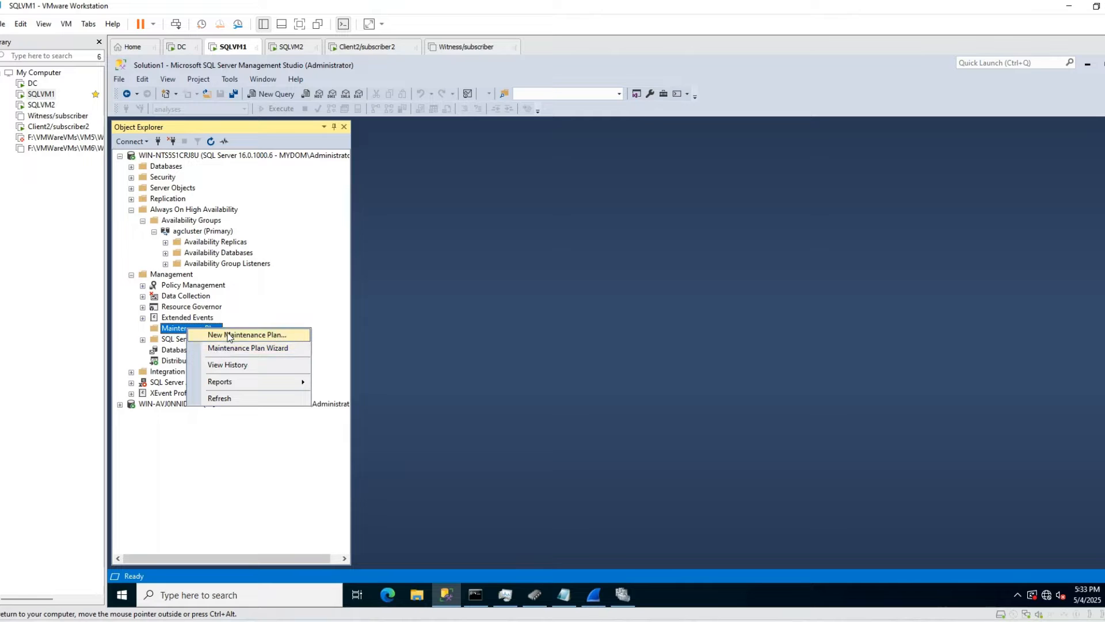
left_click(225, 335)
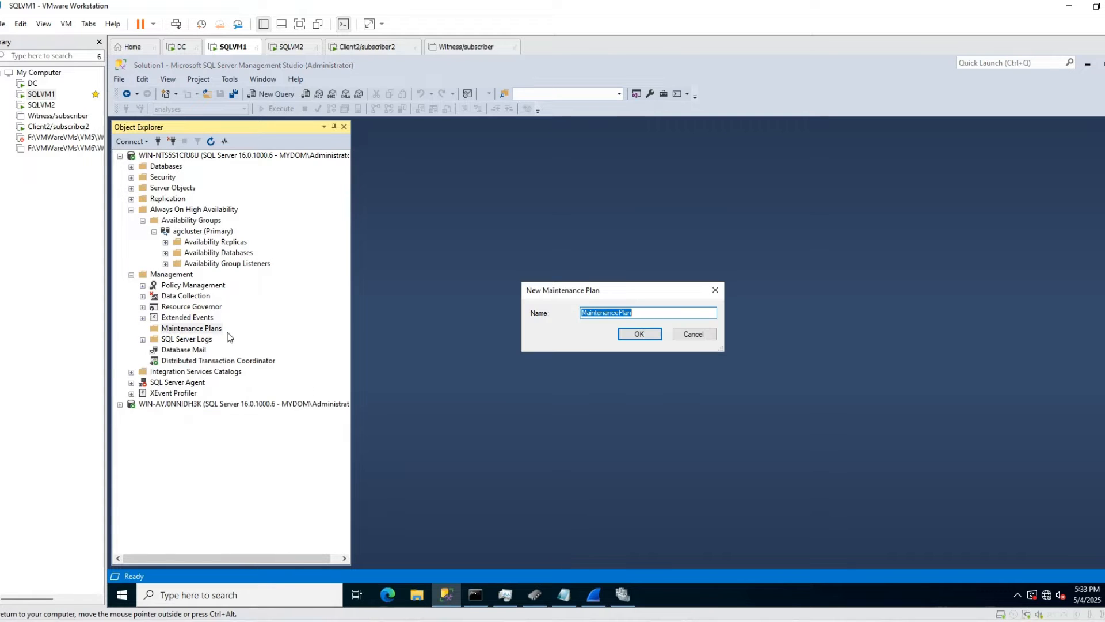
right_click(590, 310)
key("Escape")
type("Fullbackup(Option1")
left_click(646, 333)
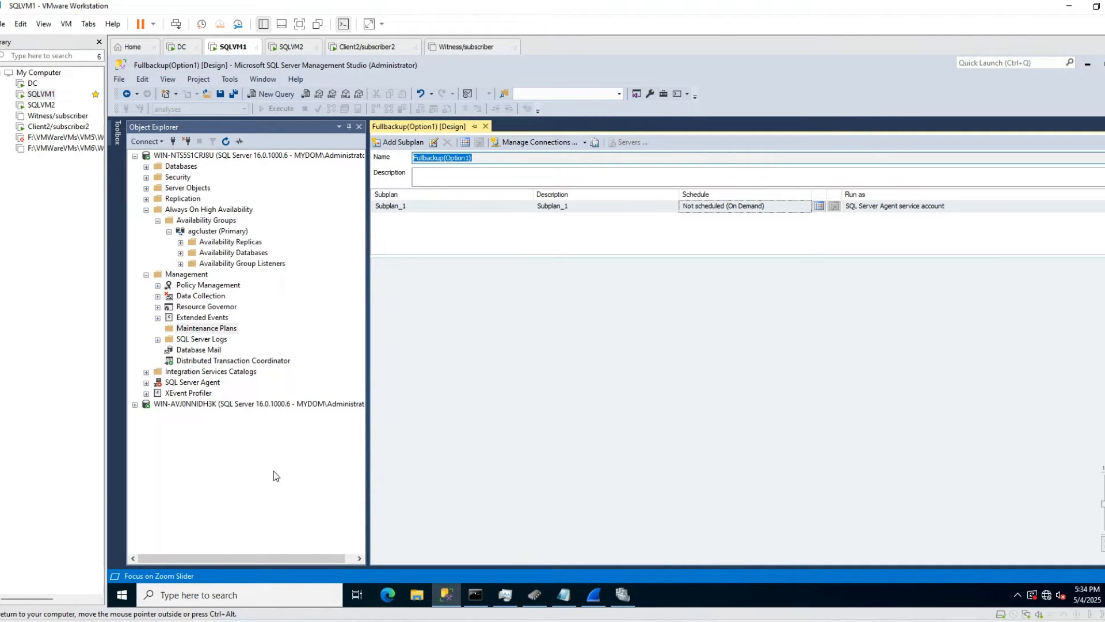
Add a Back Up Database Task to the maintenance plan's design area and open its settings.
left_click(118, 139)
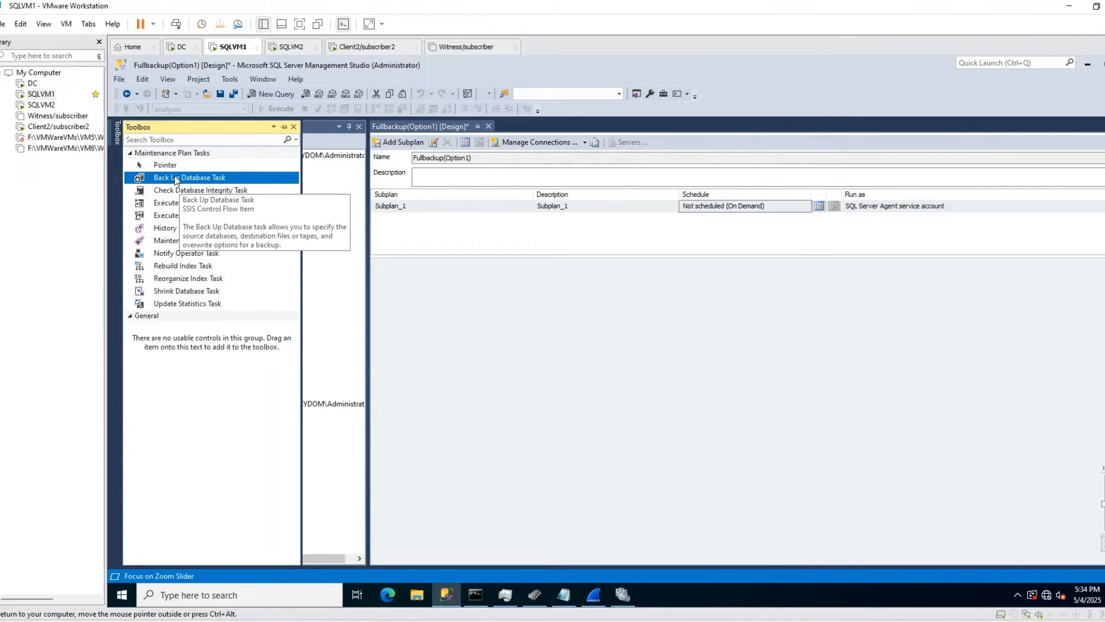
left_click_drag(175, 180, 482, 297)
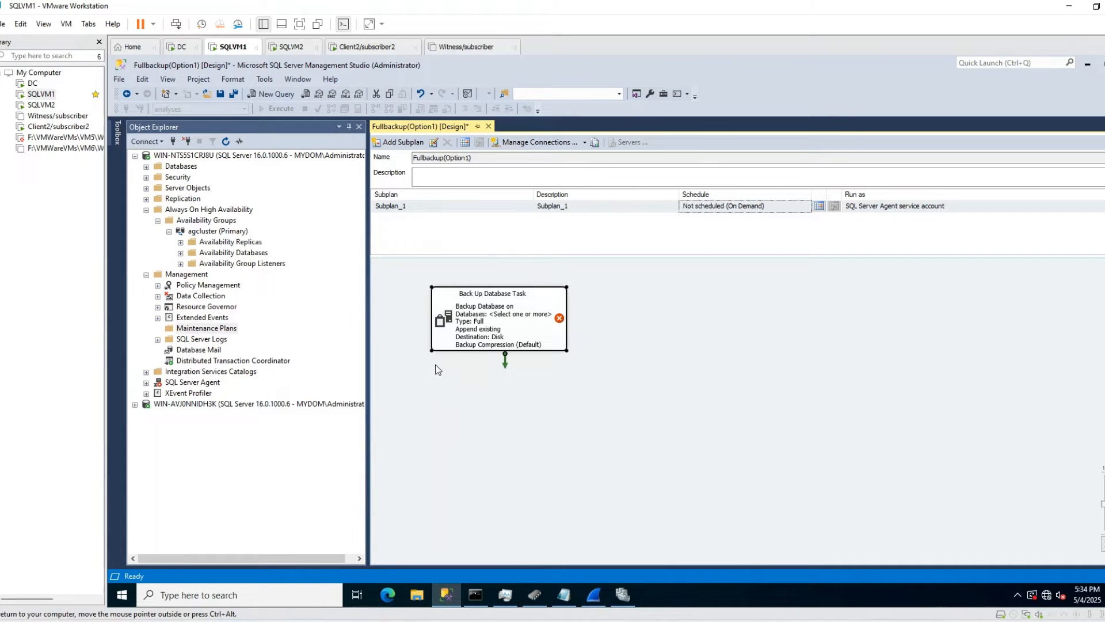
double_click(493, 315)
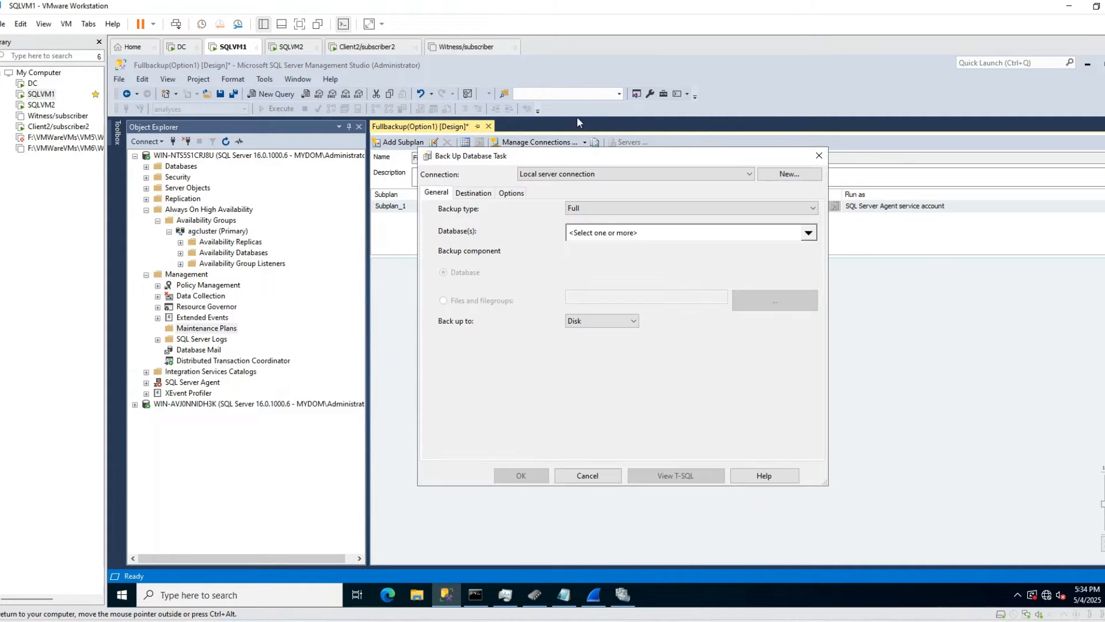
left_click_drag(558, 157, 405, 162)
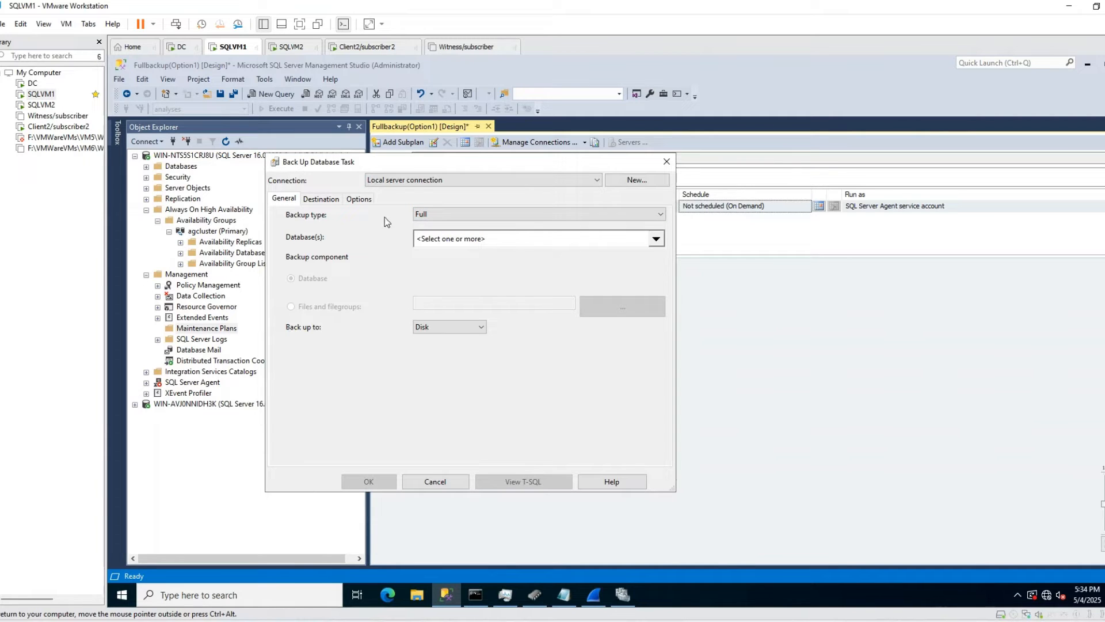
Keep the task's backup type as Full and choose testDatabase2 as the specific database to back up.
left_click(419, 218)
left_click(420, 224)
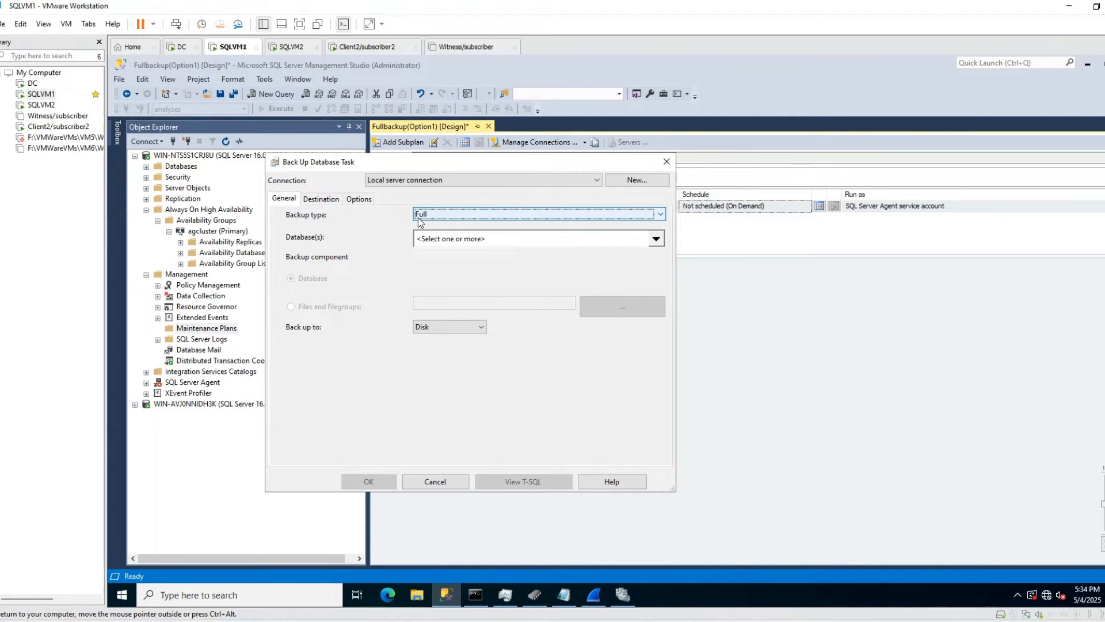
left_click(656, 238)
scroll(471, 426, "down", 2)
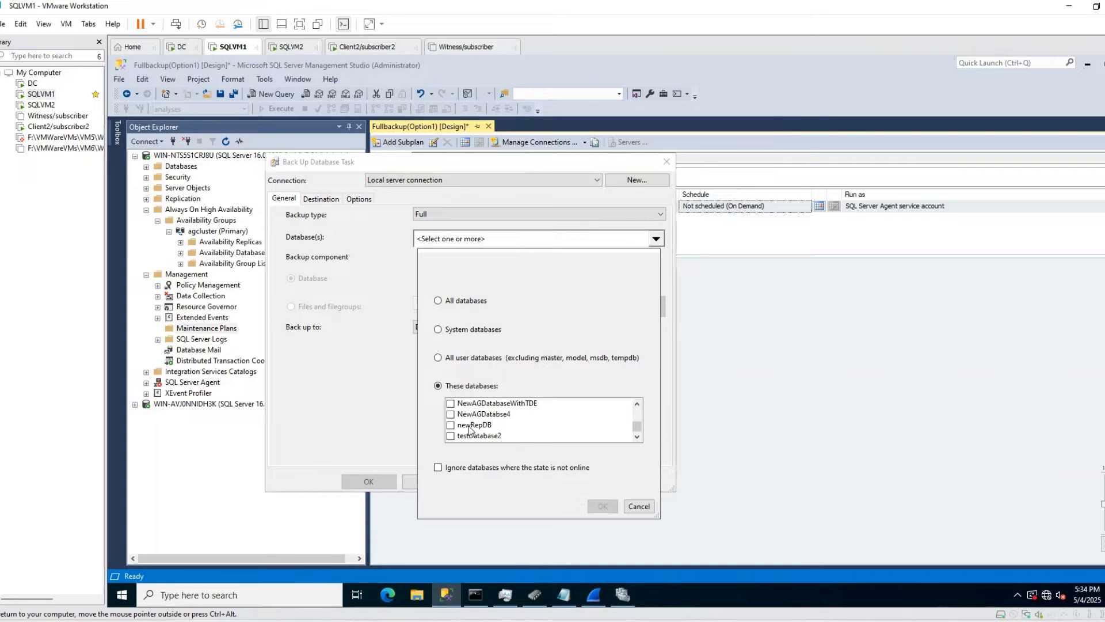
left_click(451, 436)
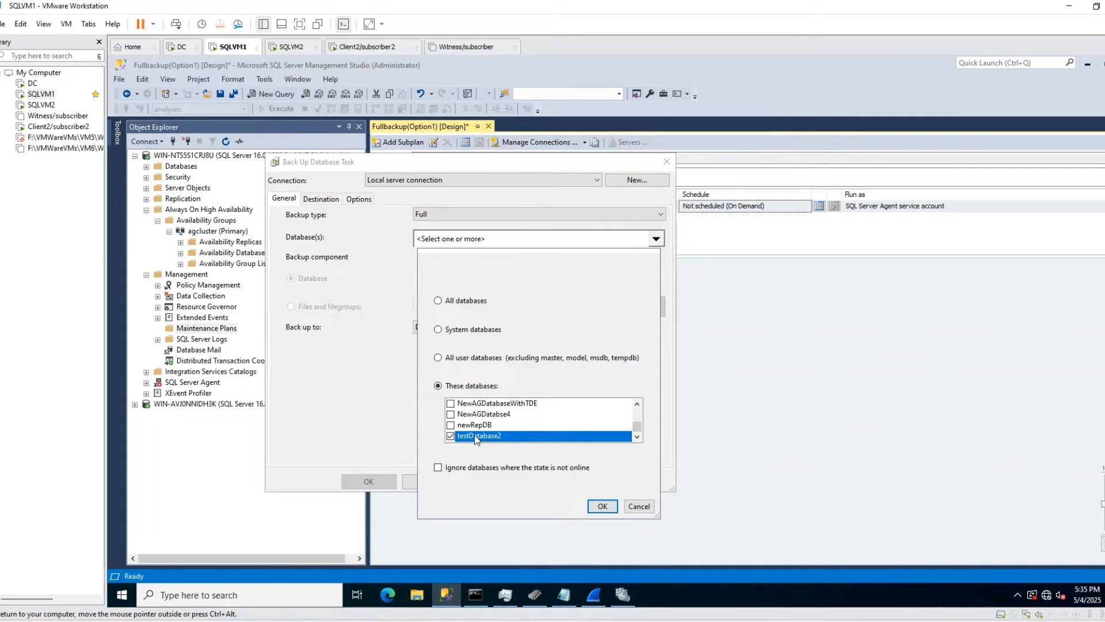
left_click(597, 507)
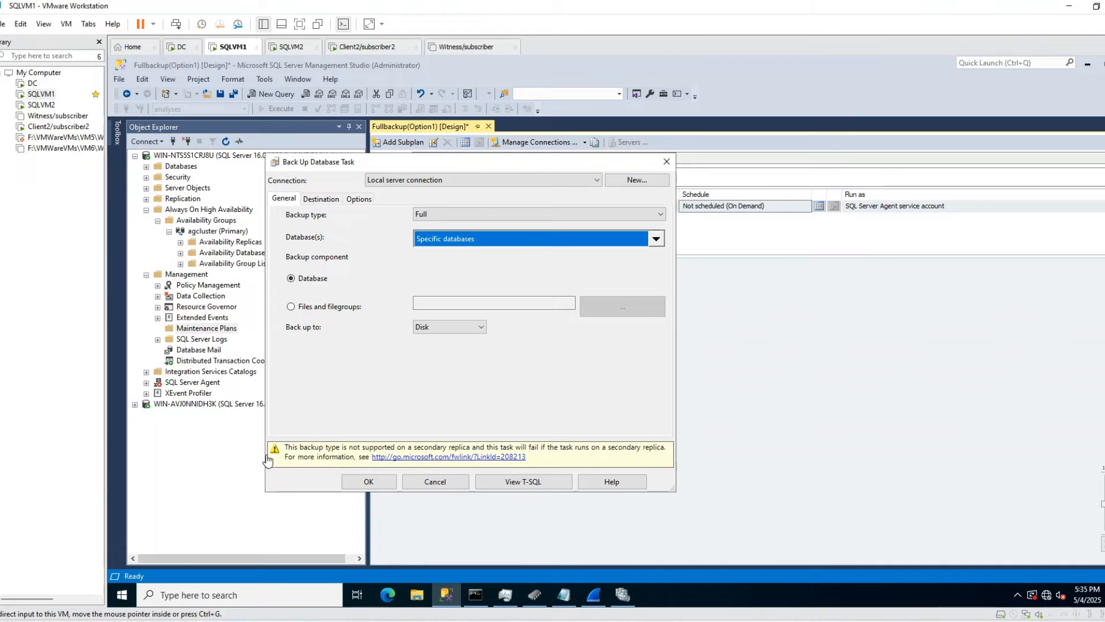
Review the backup task's destination settings, including the complete backup folder path.
left_click(324, 200)
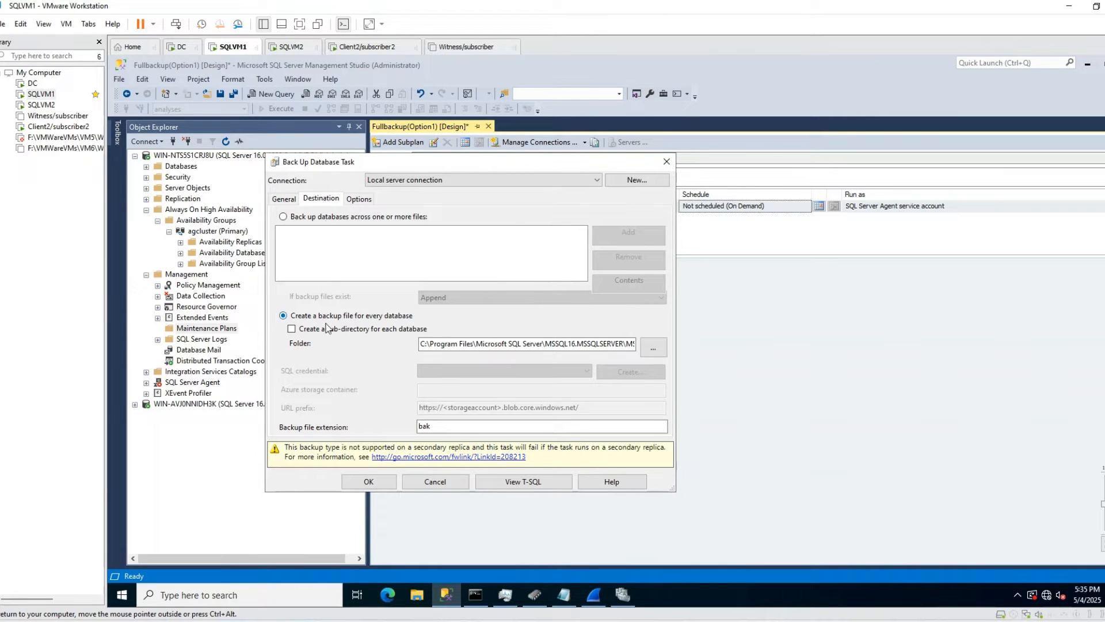
left_click(603, 343)
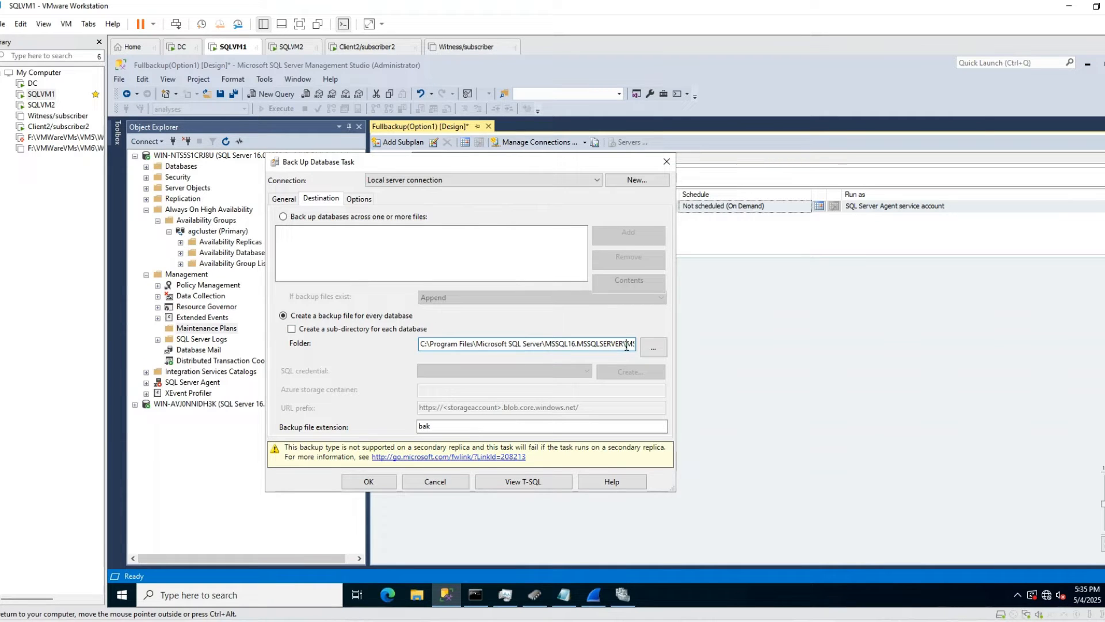
key("End")
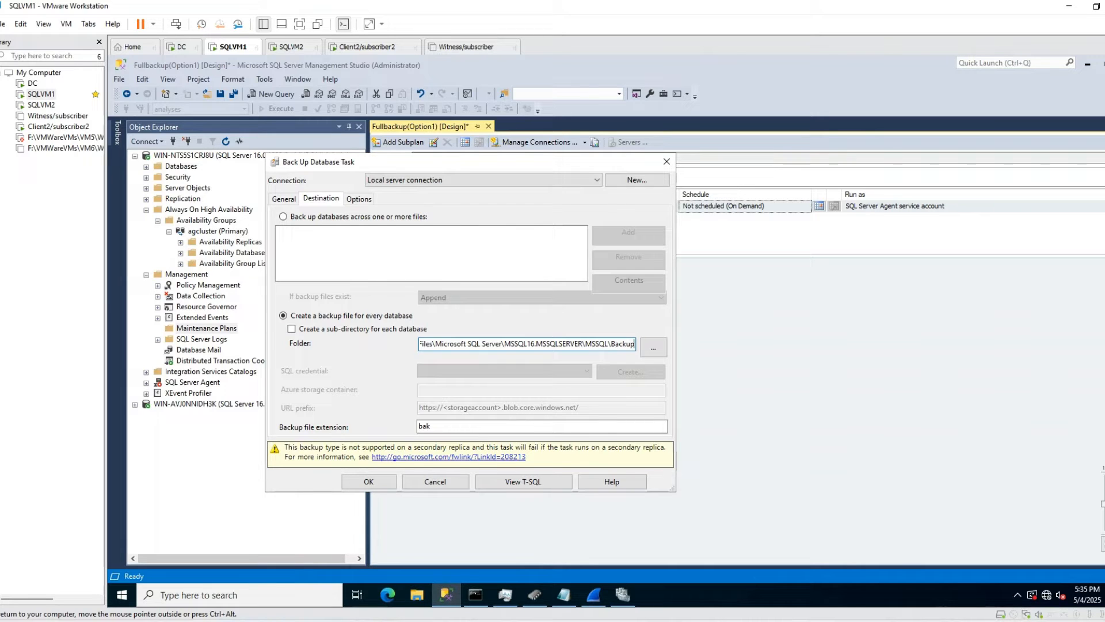
left_click_drag(633, 344, 362, 353)
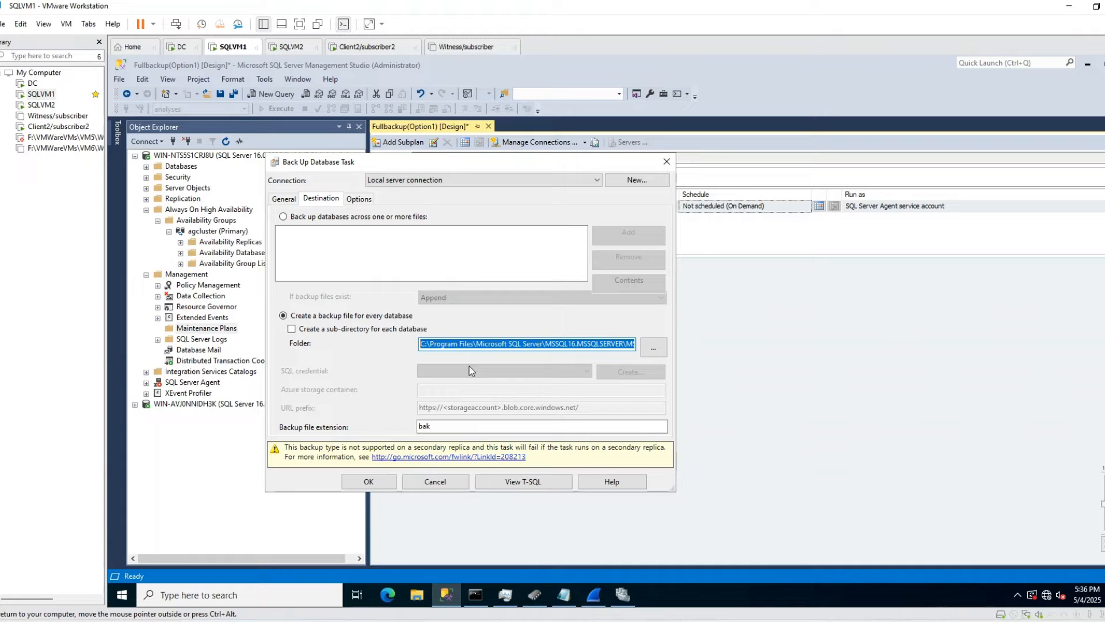
left_click(478, 344)
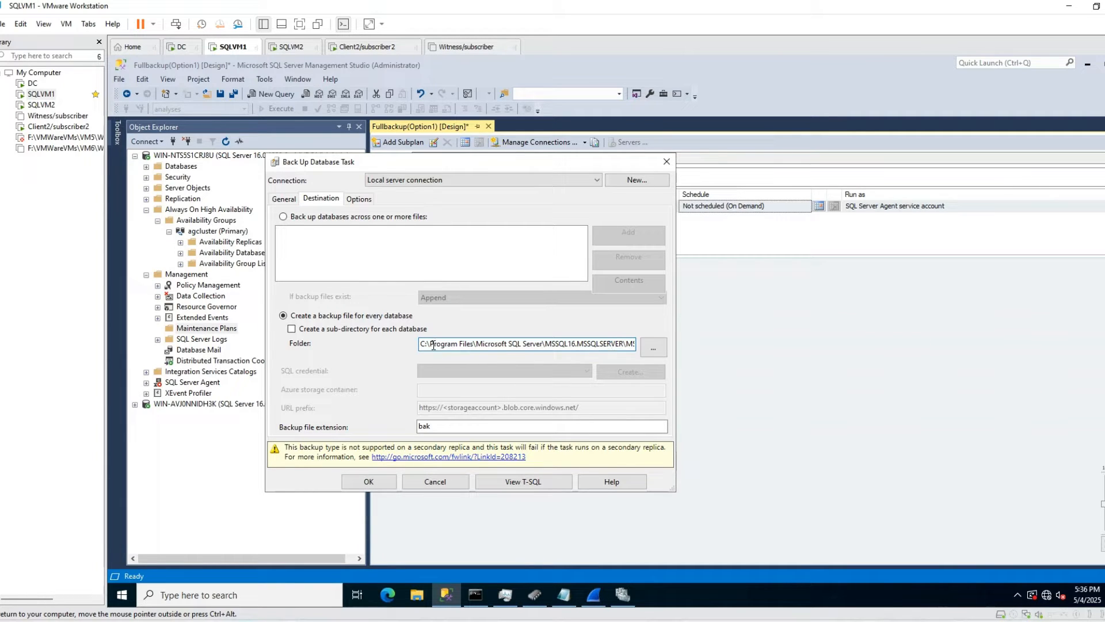
Set the backup task's compression option to Compress backup.
left_click(362, 199)
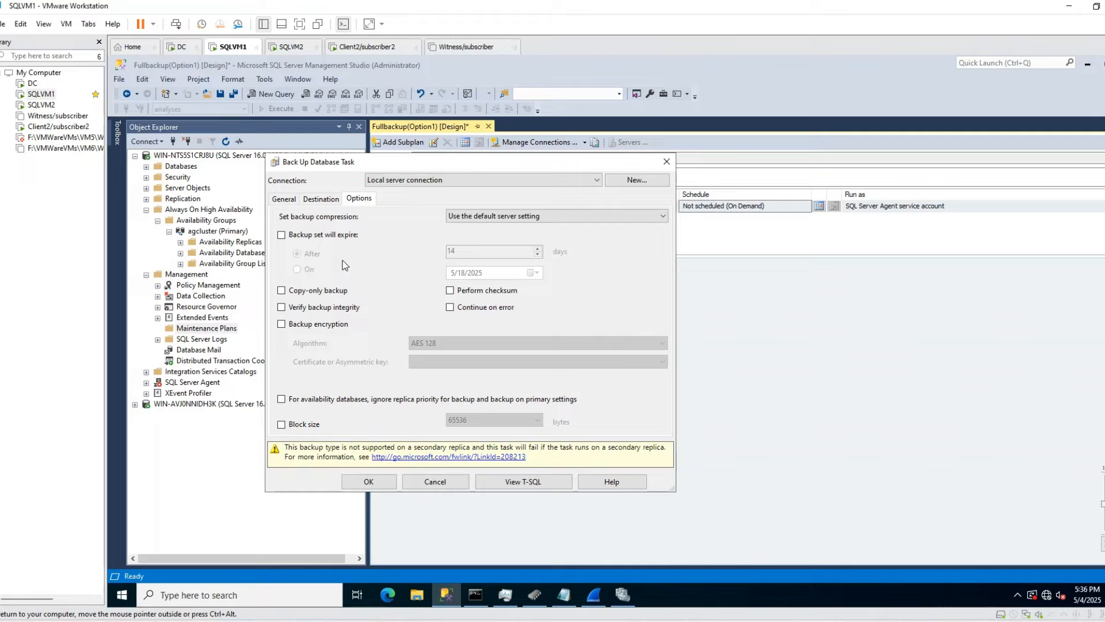
left_click(458, 216)
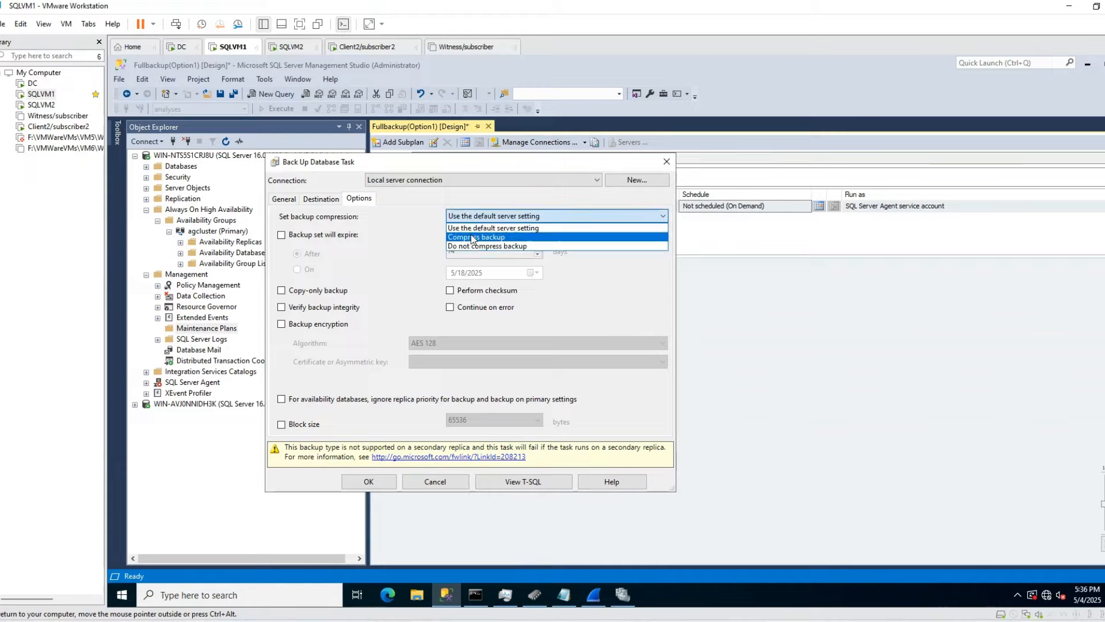
left_click(471, 237)
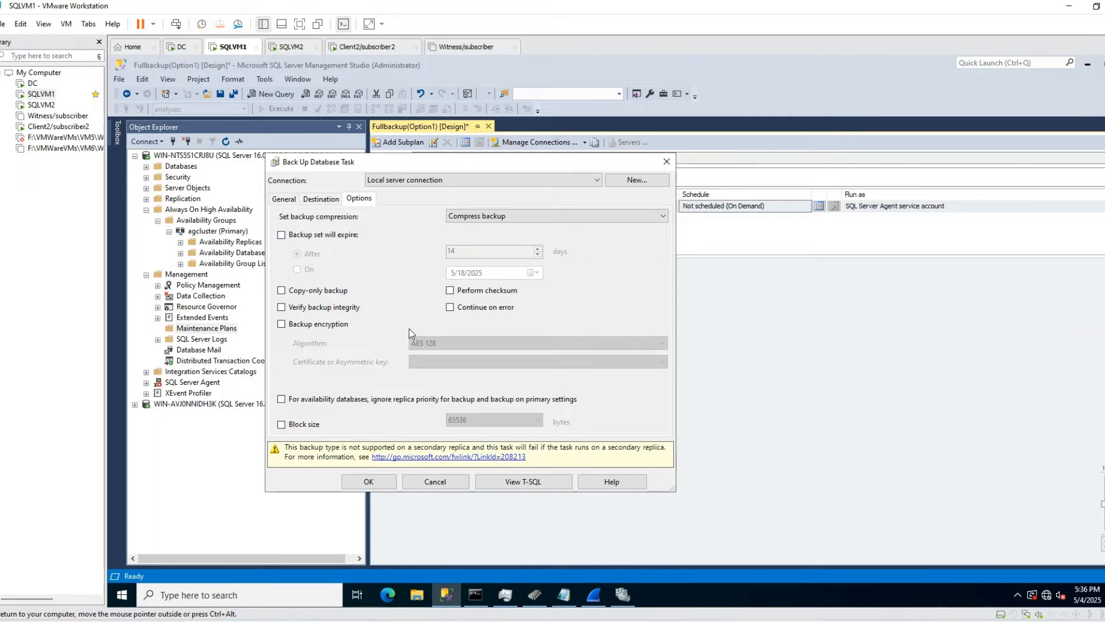
Try the Copy-only backup option on the backup task, then leave it disabled.
left_click(281, 291)
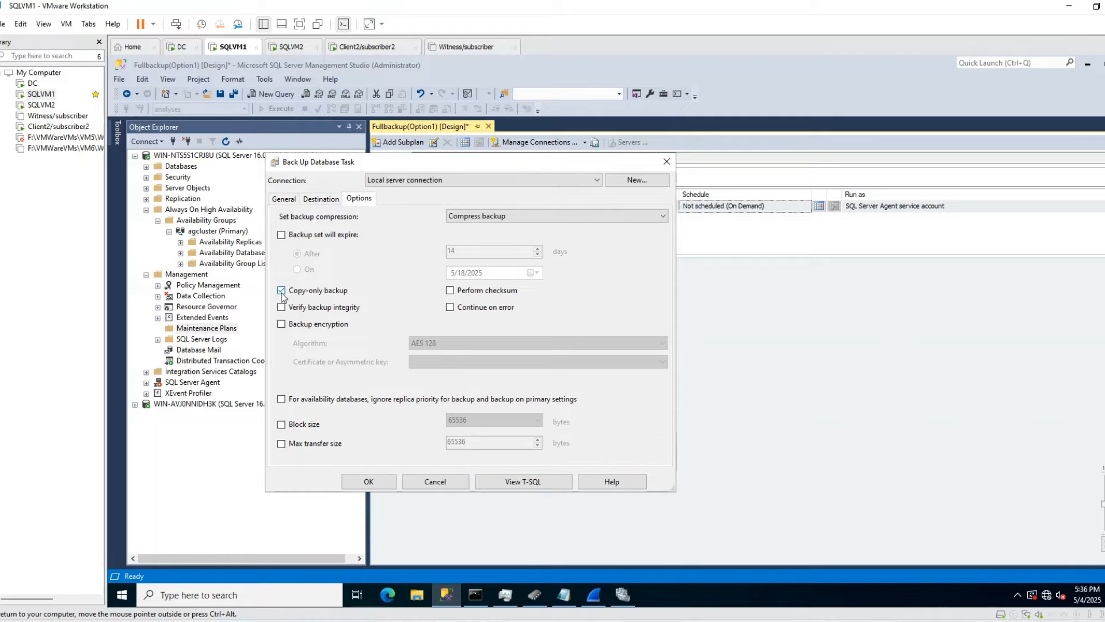
left_click(281, 292)
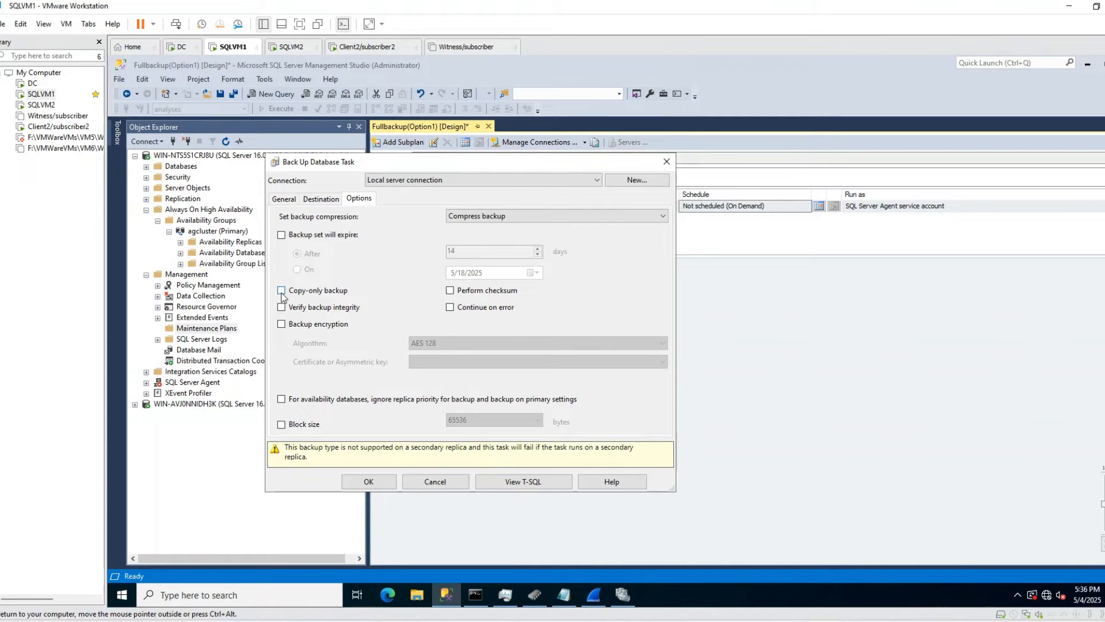
left_click(282, 292)
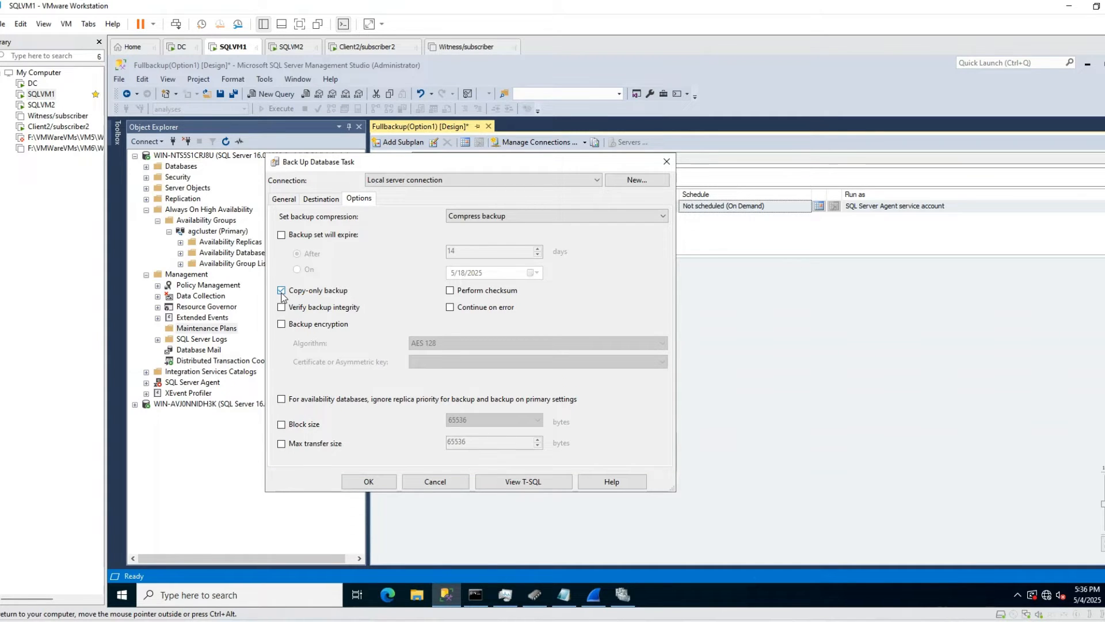
left_click(281, 291)
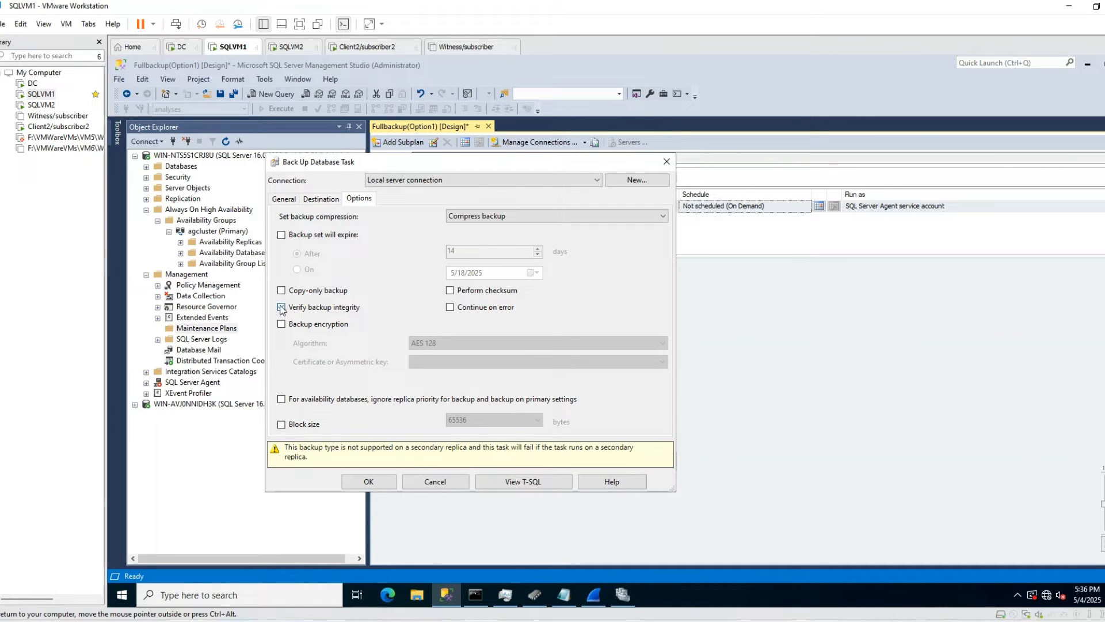
Enable Verify backup integrity in the options of the testDatabase2 backup task.
left_click(282, 308)
left_click(282, 325)
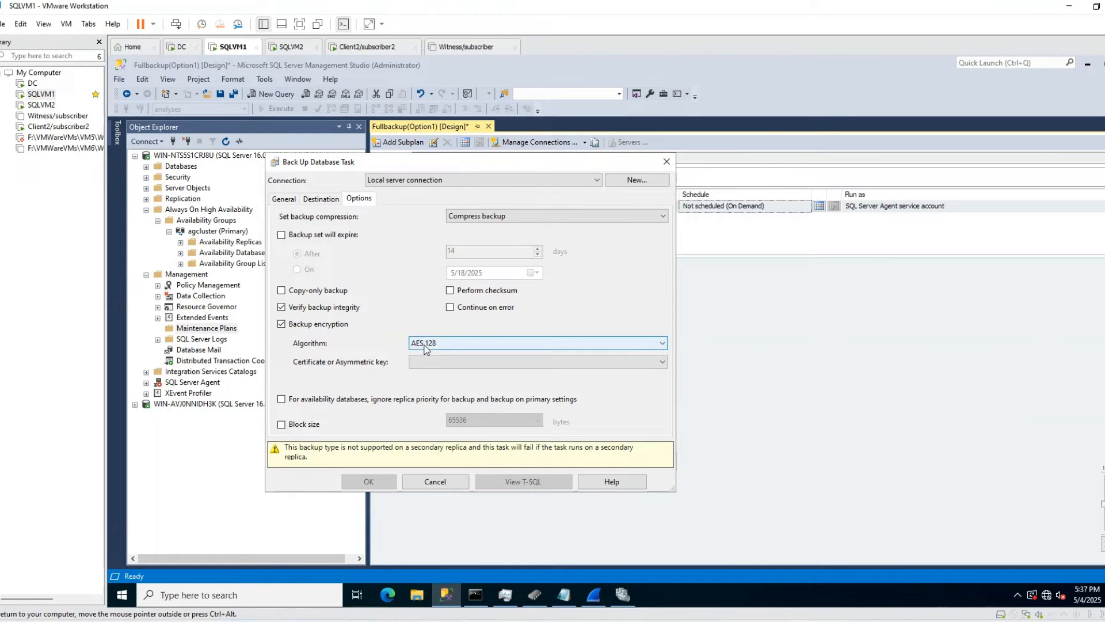
left_click(427, 362)
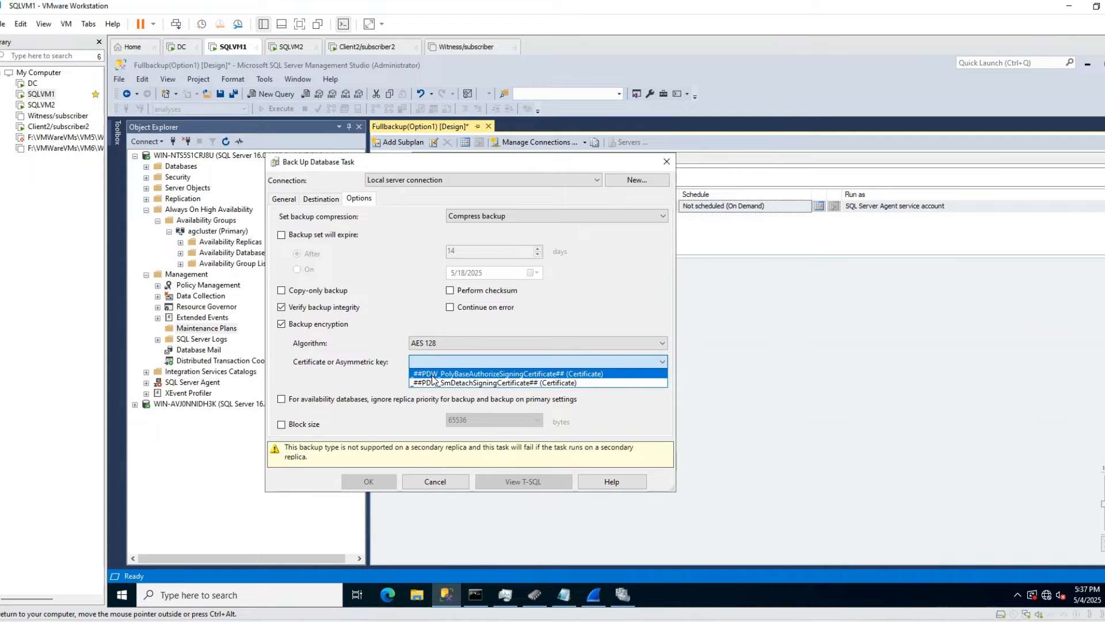
left_click(432, 360)
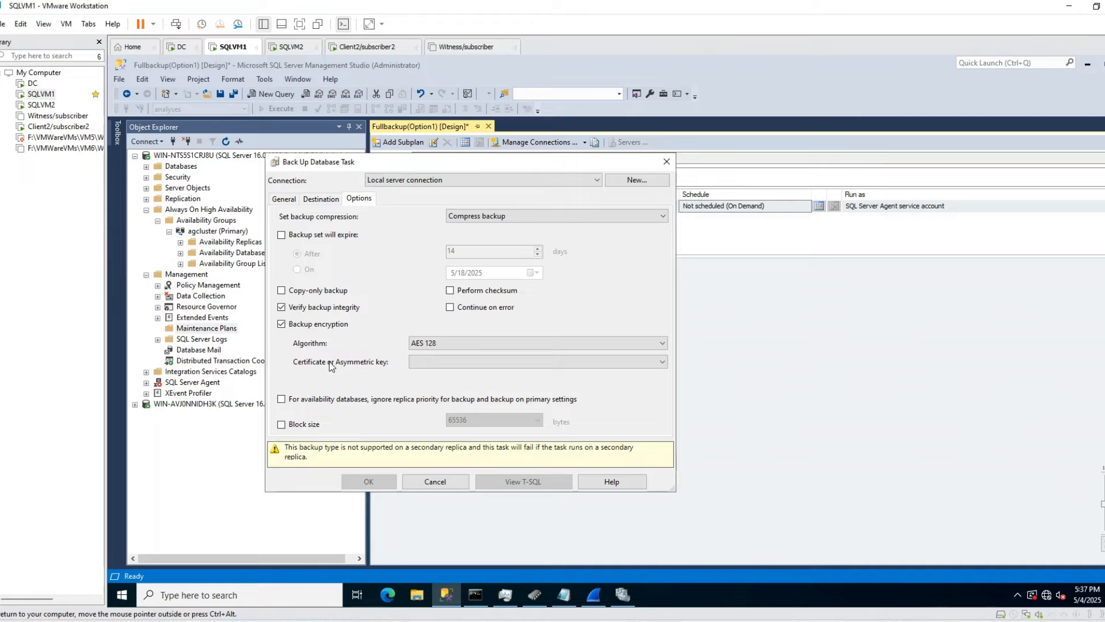
left_click(281, 323)
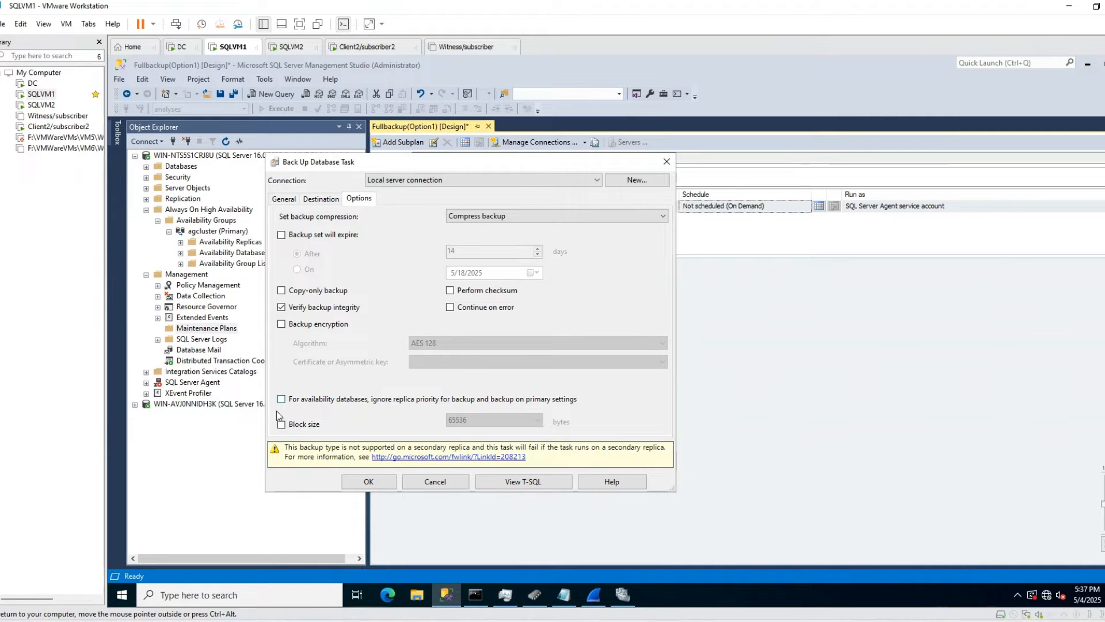
Recheck the backup task's destination and general settings, and accept the task configuration.
left_click(314, 203)
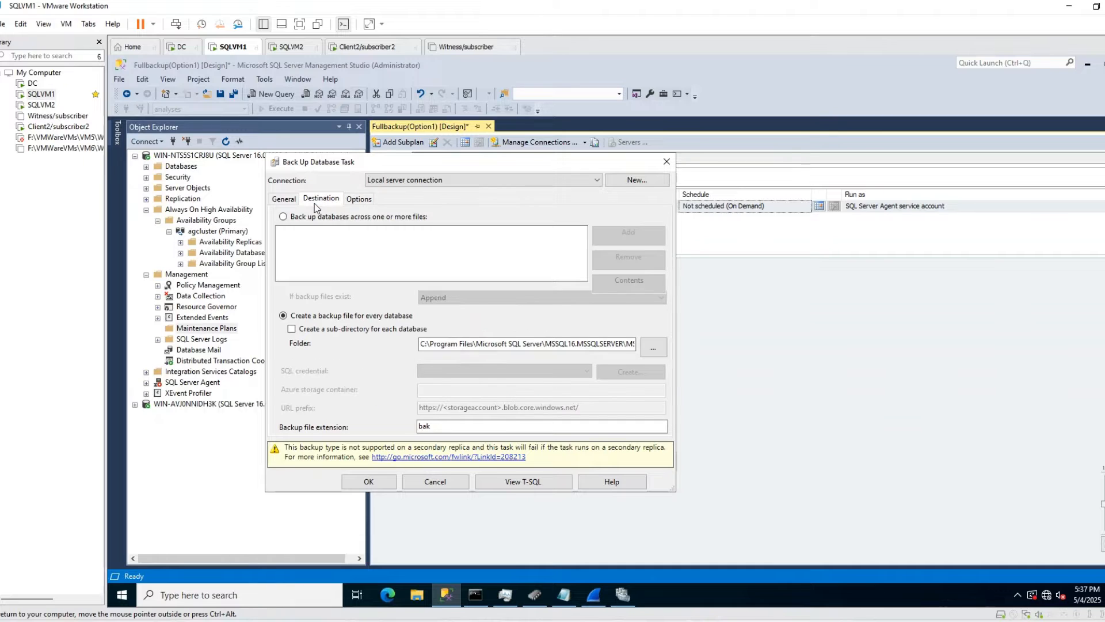
left_click(285, 199)
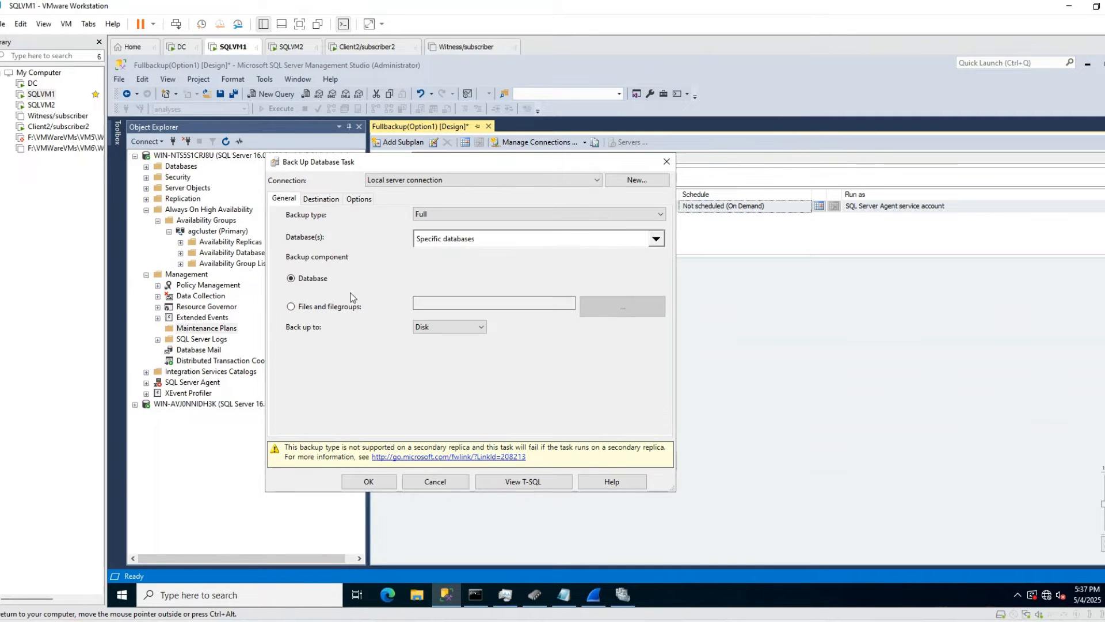
left_click(363, 482)
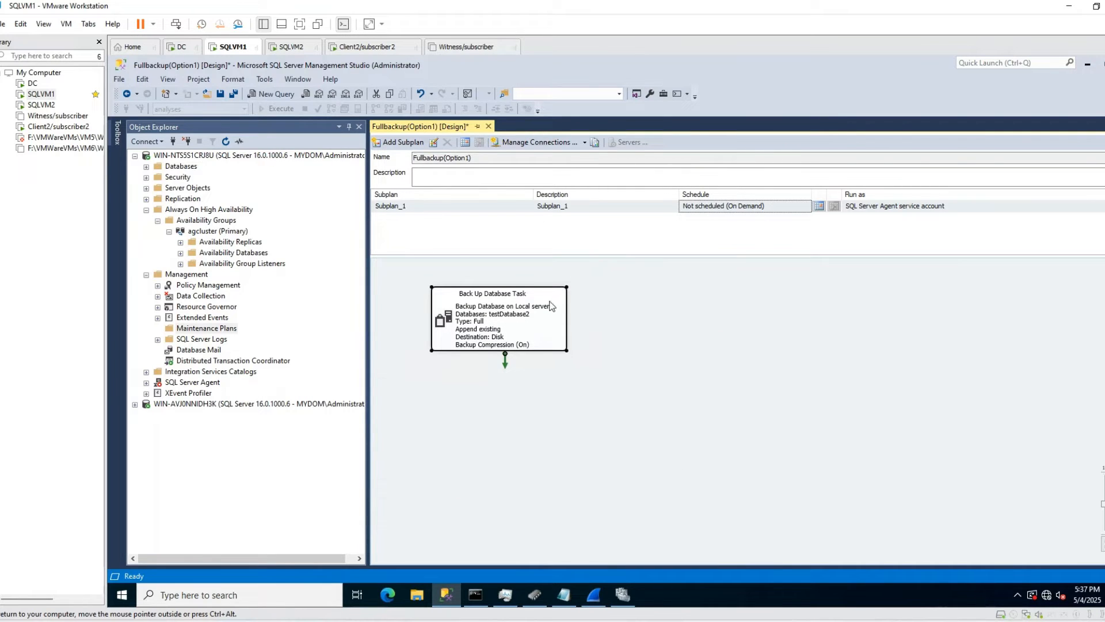
Reposition the Back Up Database Task slightly on the design surface and save the Fullbackup(Option1) plan.
mouse_move(475, 309)
left_mouse_down()
mouse_move(638, 325)
mouse_move(636, 300)
mouse_move(456, 303)
left_mouse_up()
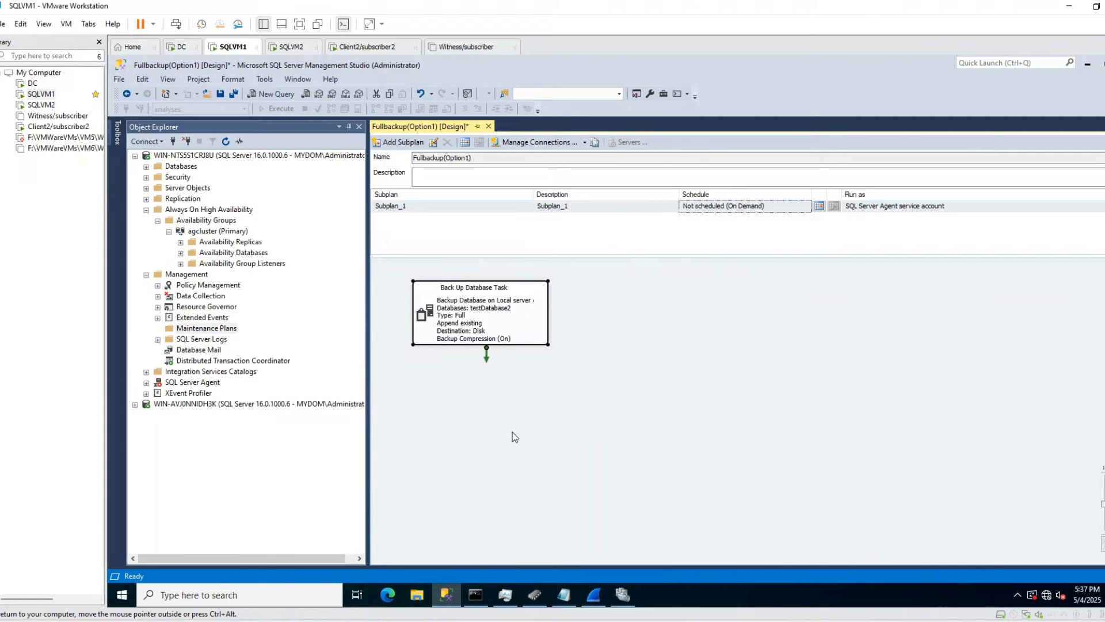
right_click(429, 126)
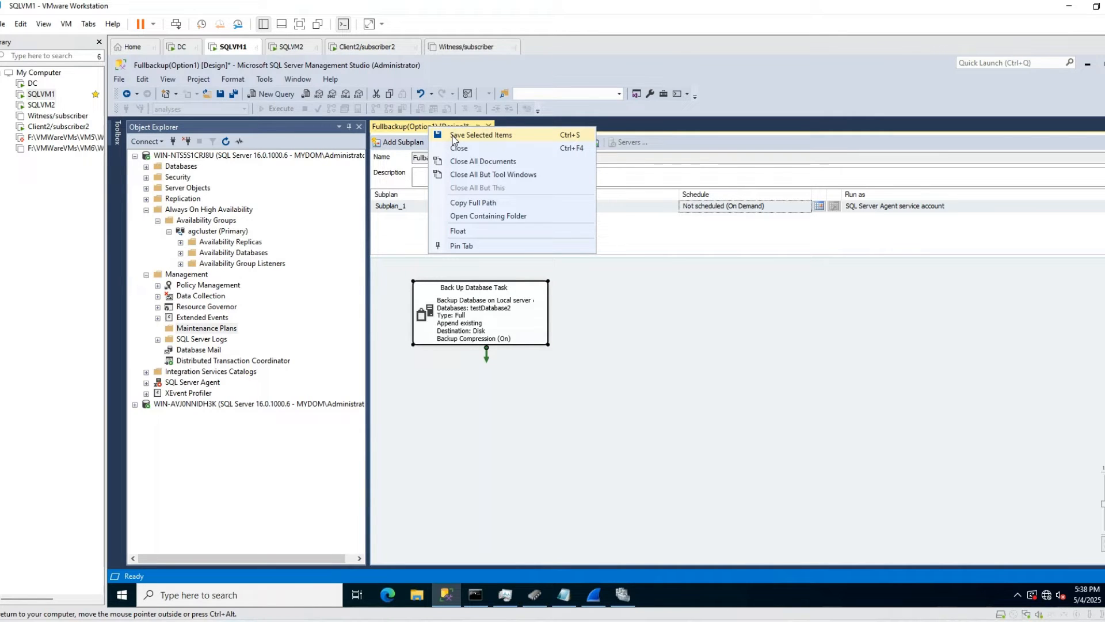
left_click(453, 137)
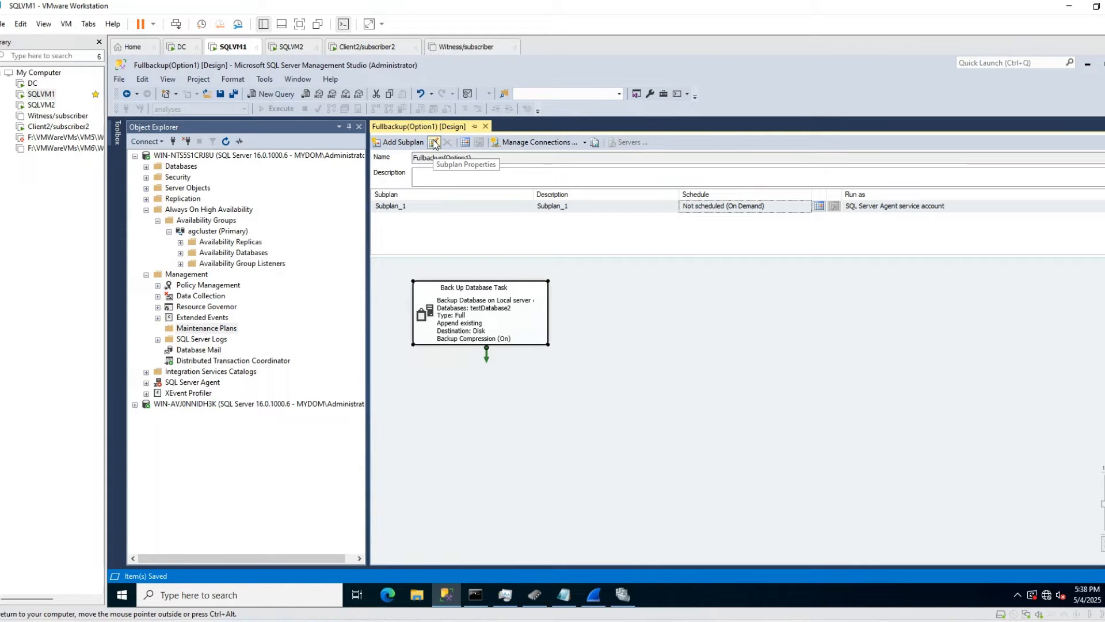
Schedule Subplan_1 to recur weekly on Thursday and Sunday, once at 12:00:00 AM, with no end date.
left_click(465, 147)
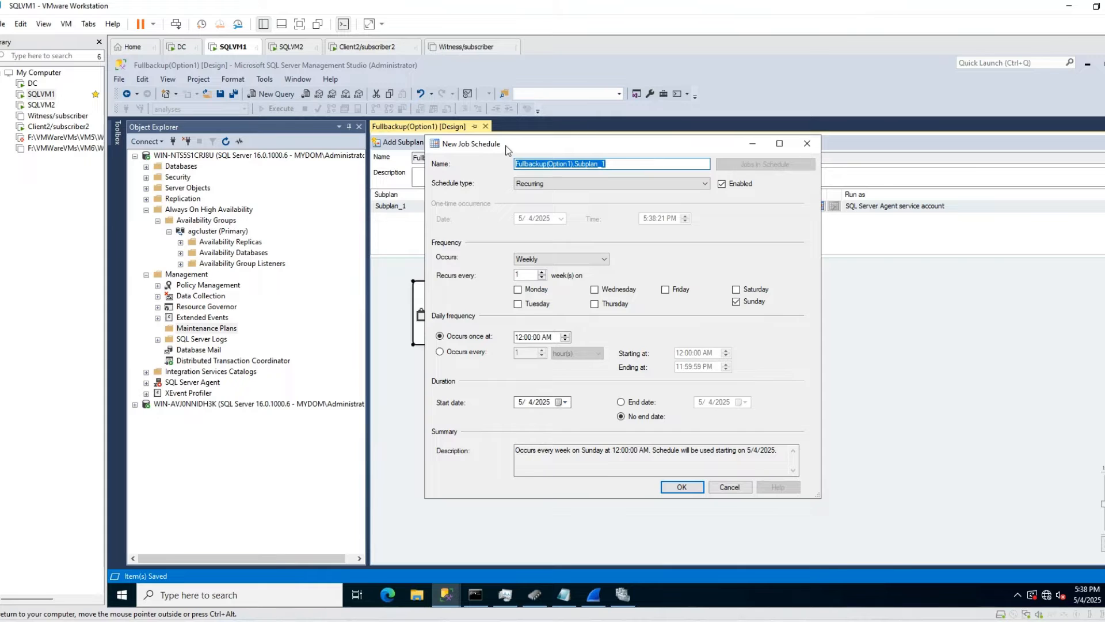
mouse_move(503, 144)
left_mouse_down()
mouse_move(630, 179)
mouse_move(697, 182)
mouse_move(658, 161)
left_mouse_up()
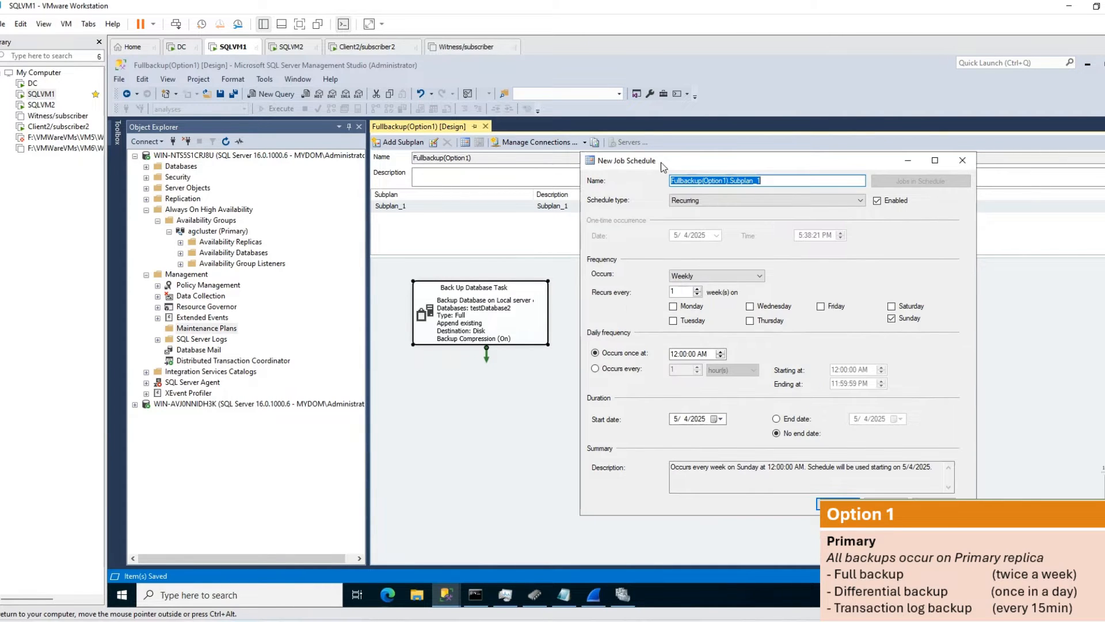
left_click(721, 277)
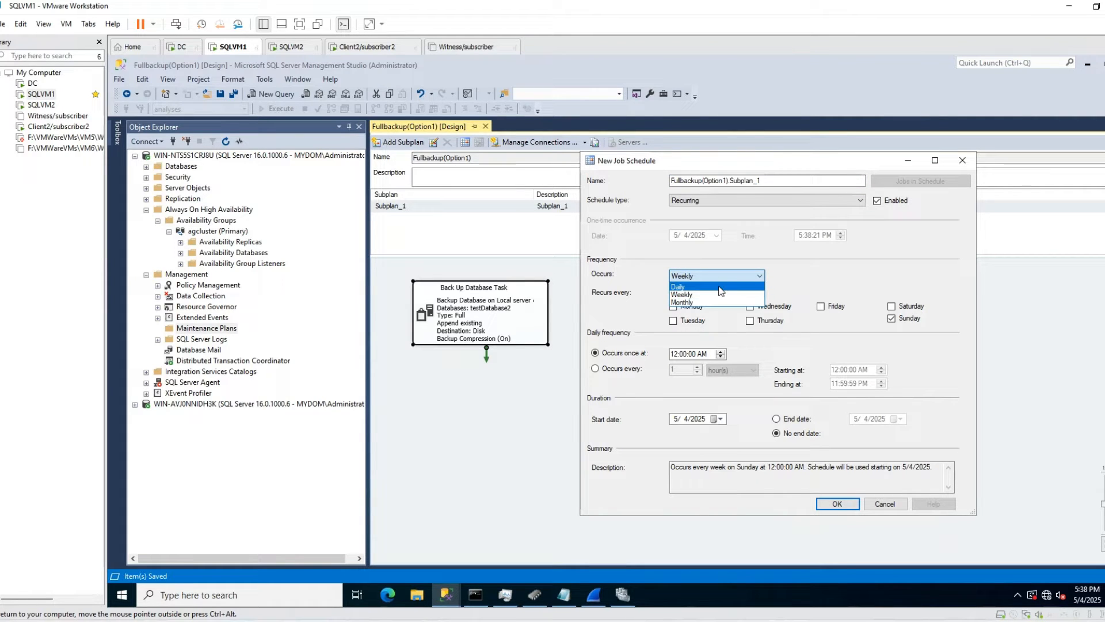
left_click(840, 281)
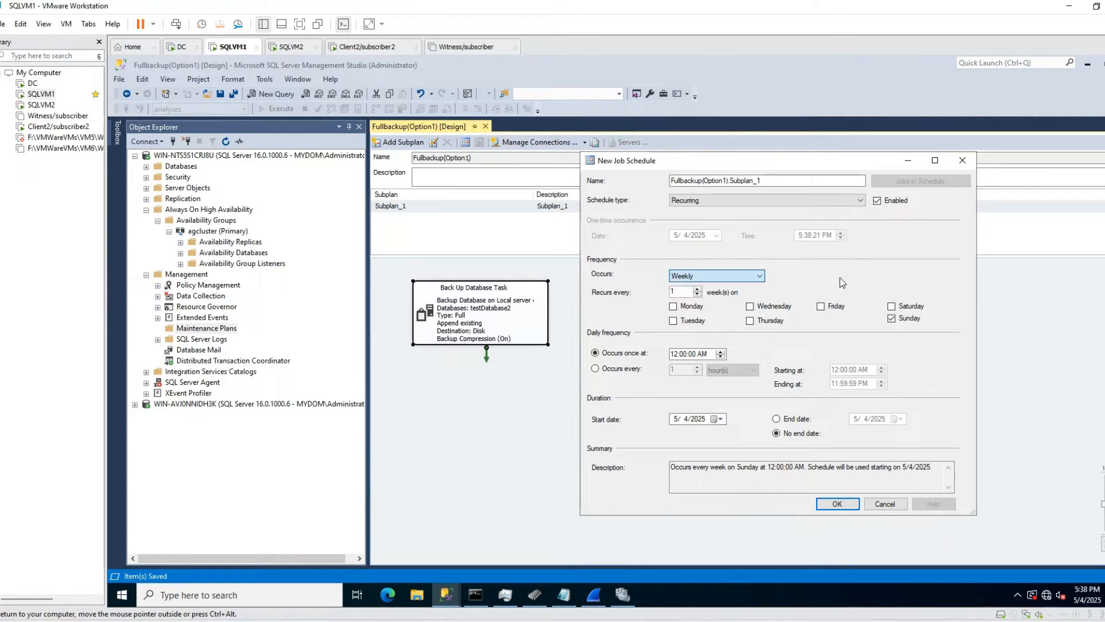
left_click(673, 308)
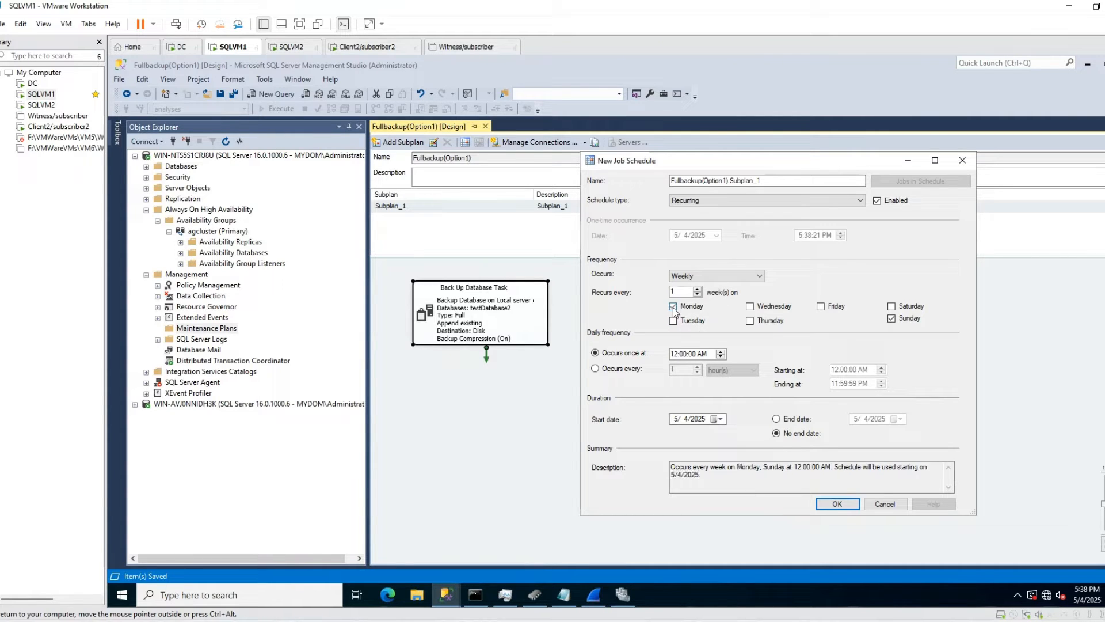
left_click(673, 307)
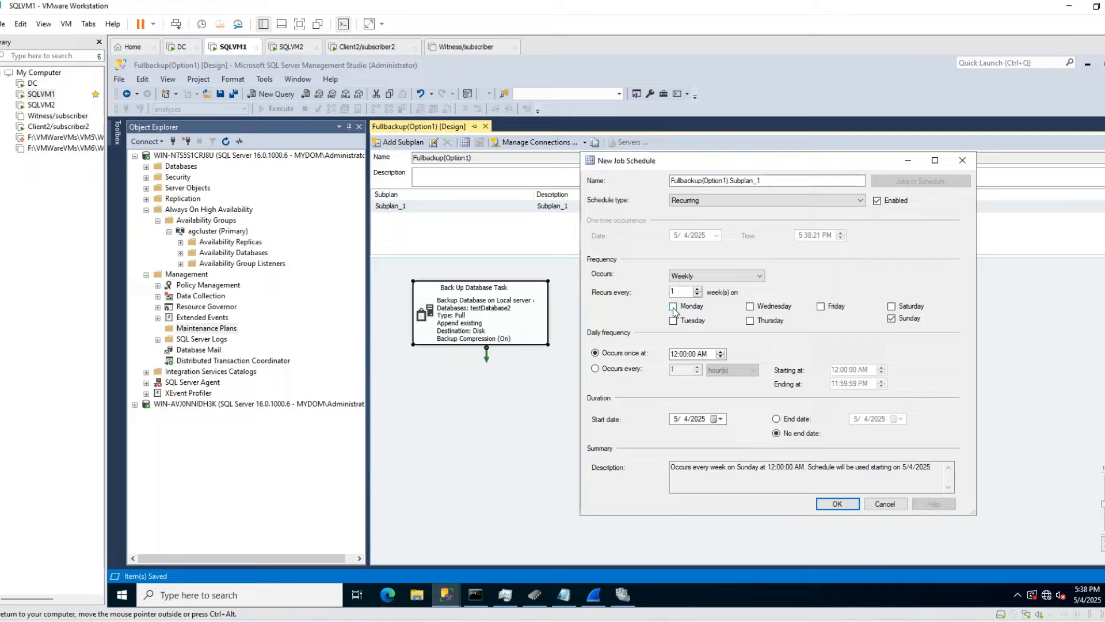
left_click(751, 321)
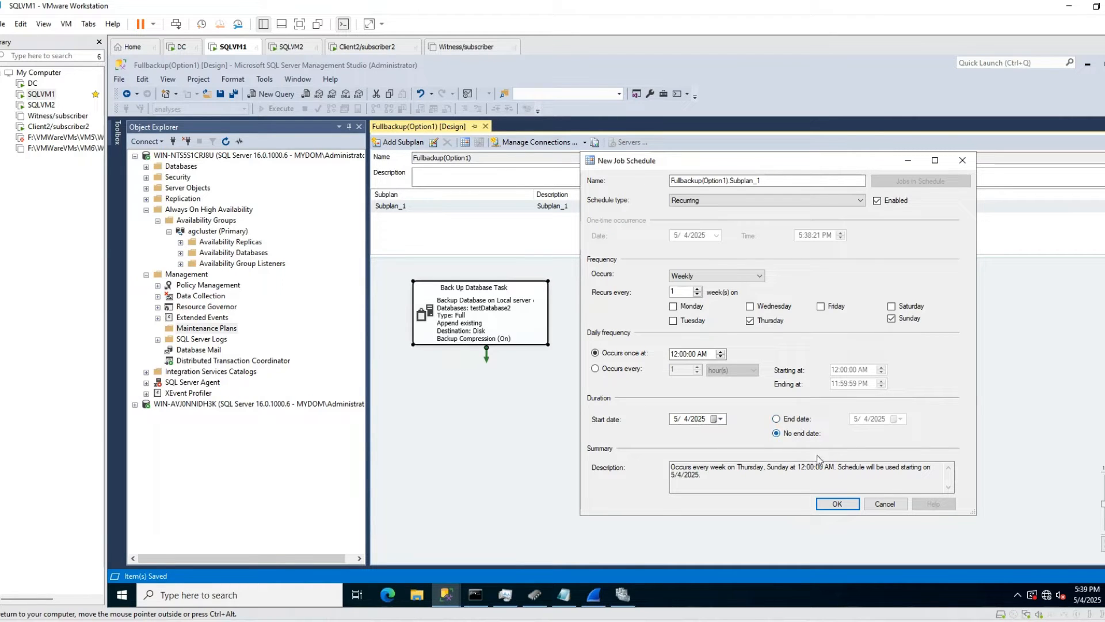
left_click(837, 504)
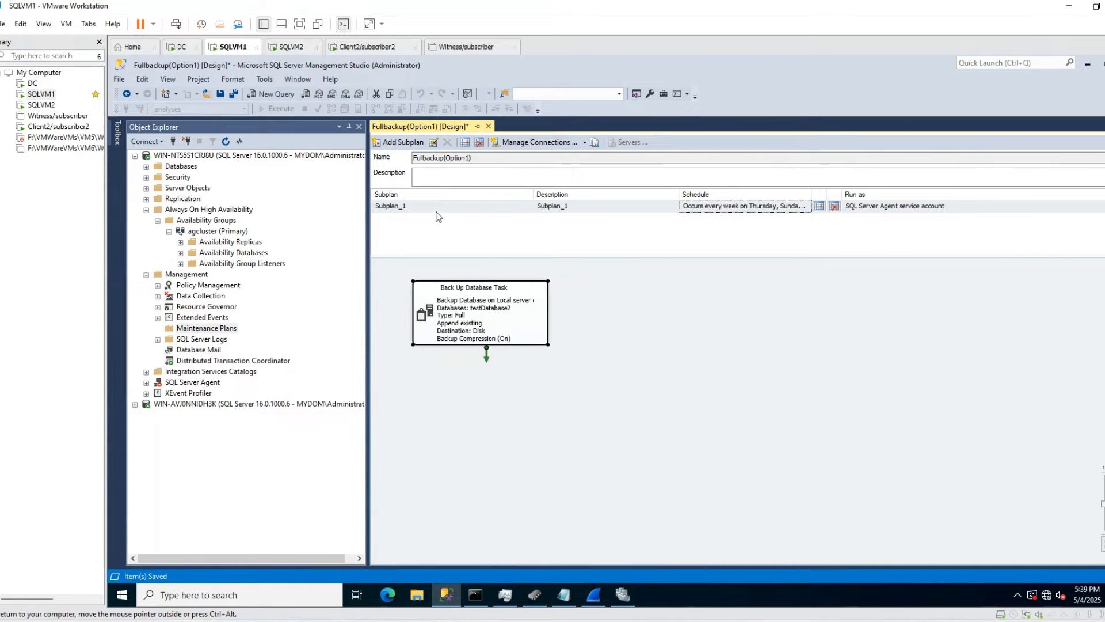
Save the scheduled Fullbackup(Option1) maintenance plan and close its design.
right_click(429, 127)
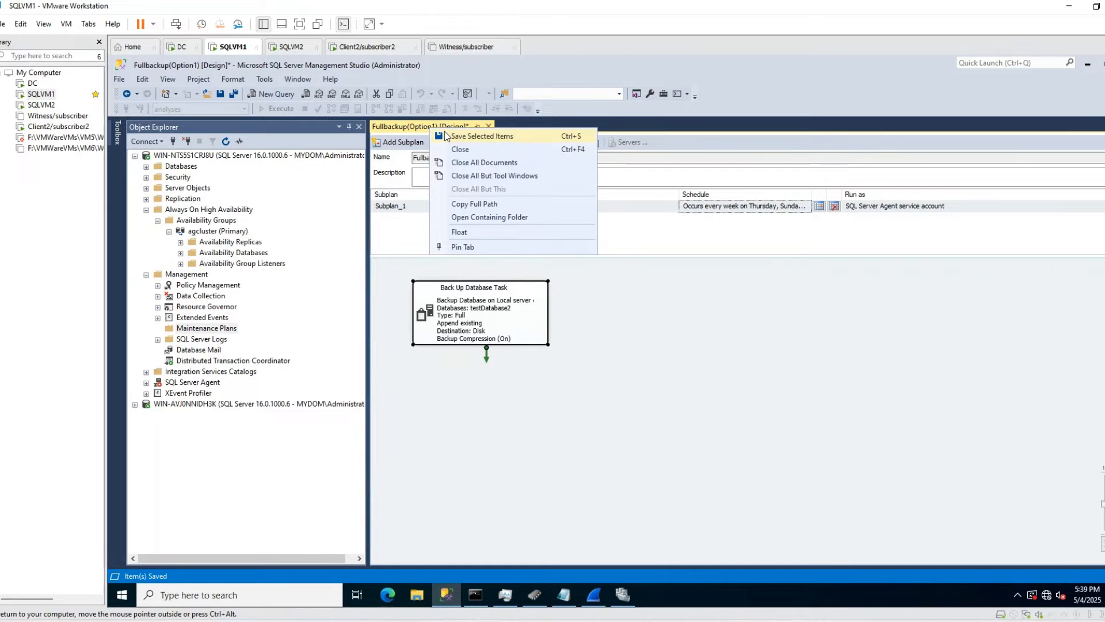
left_click(446, 135)
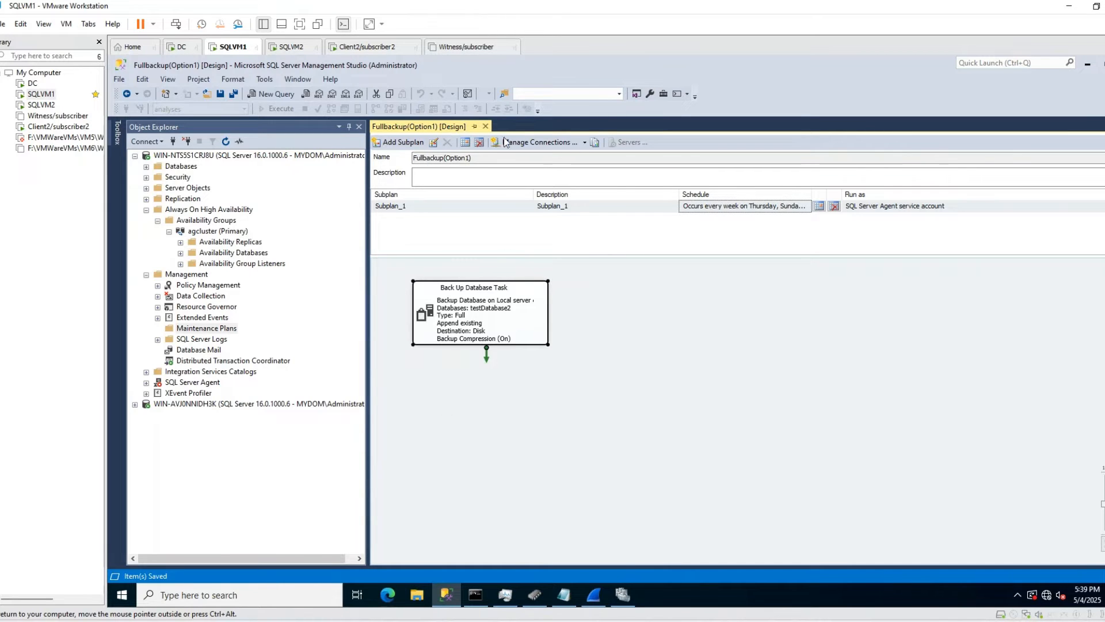
left_click(487, 127)
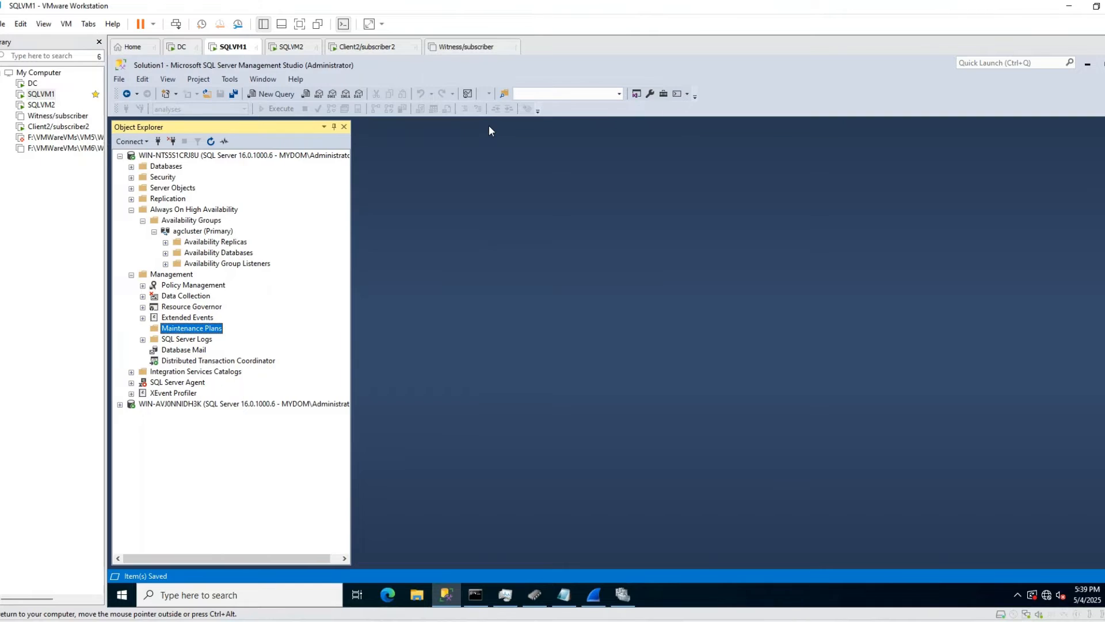
Refresh the Maintenance Plans folder, expand it and select the Fullbackup(Option1) plan.
right_click(195, 328)
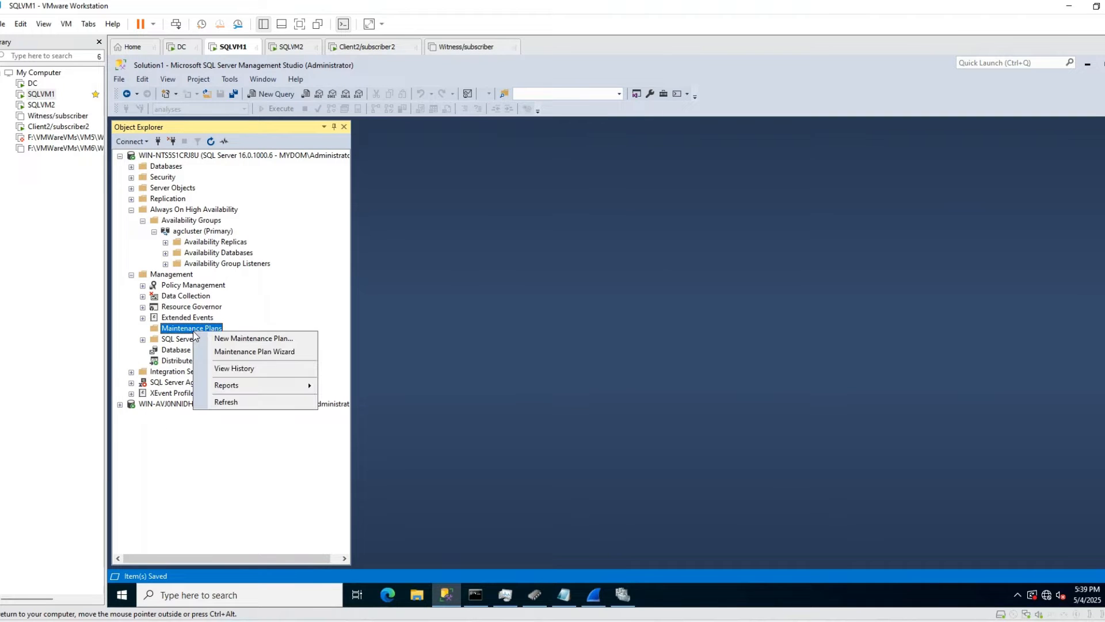
left_click(255, 401)
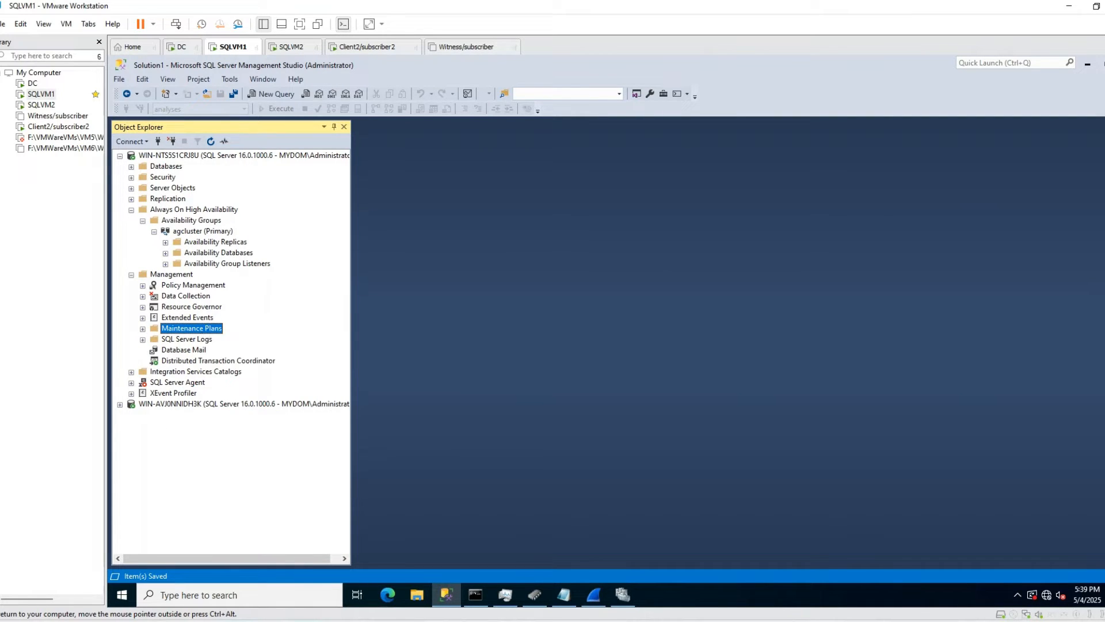
double_click(206, 331)
left_click(199, 339)
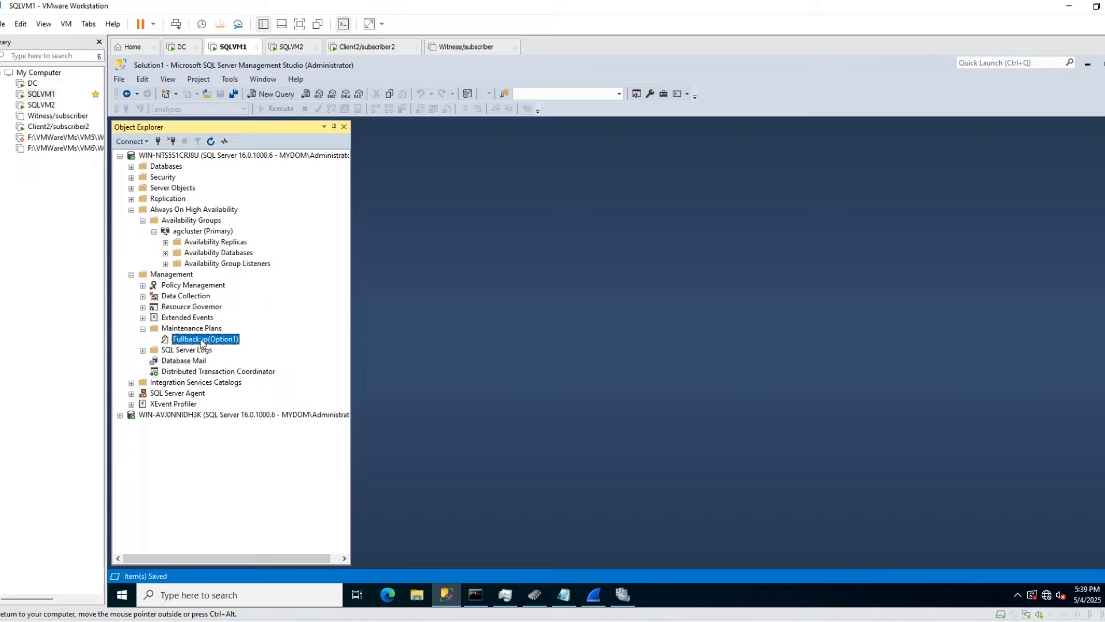
Start the SQL Server Agent service on the primary server and confirm the start request.
left_click(183, 393)
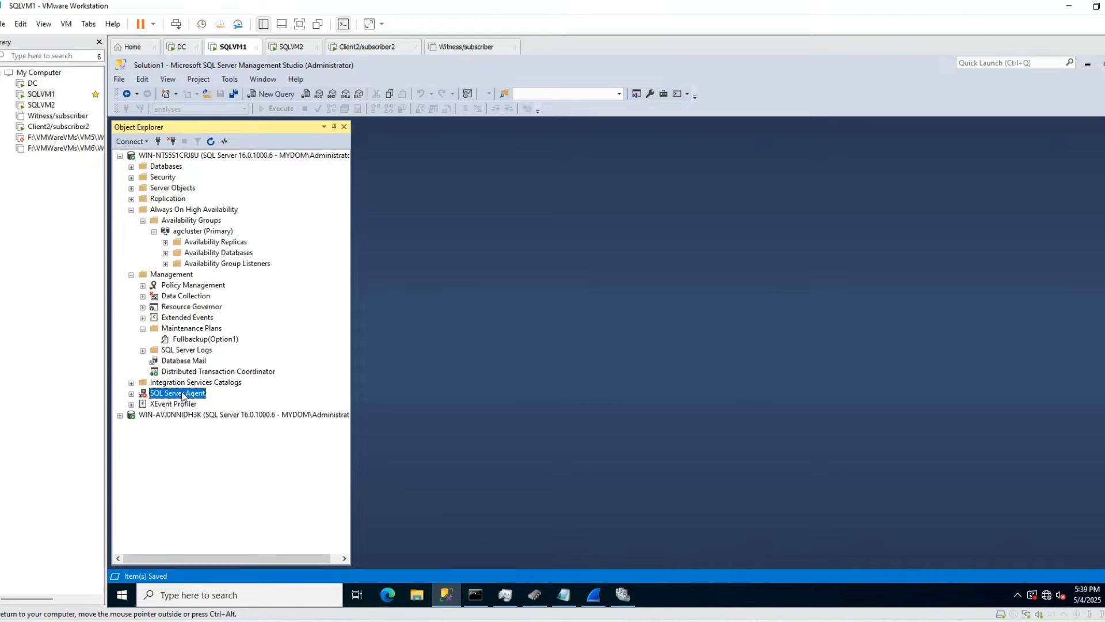
right_click(182, 394)
left_click(214, 431)
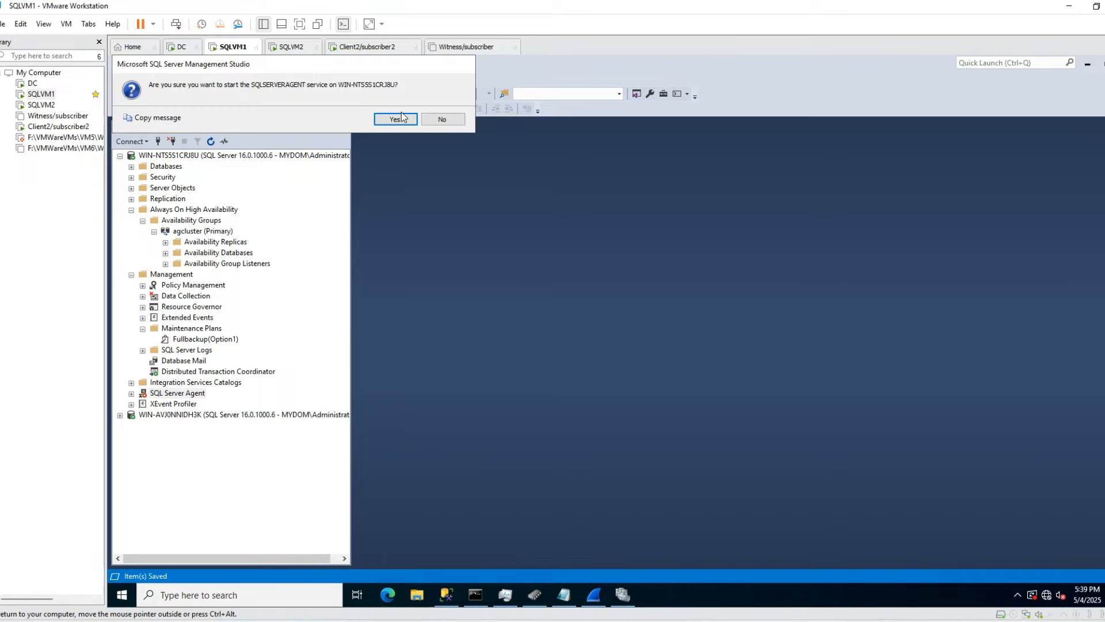
left_click(395, 119)
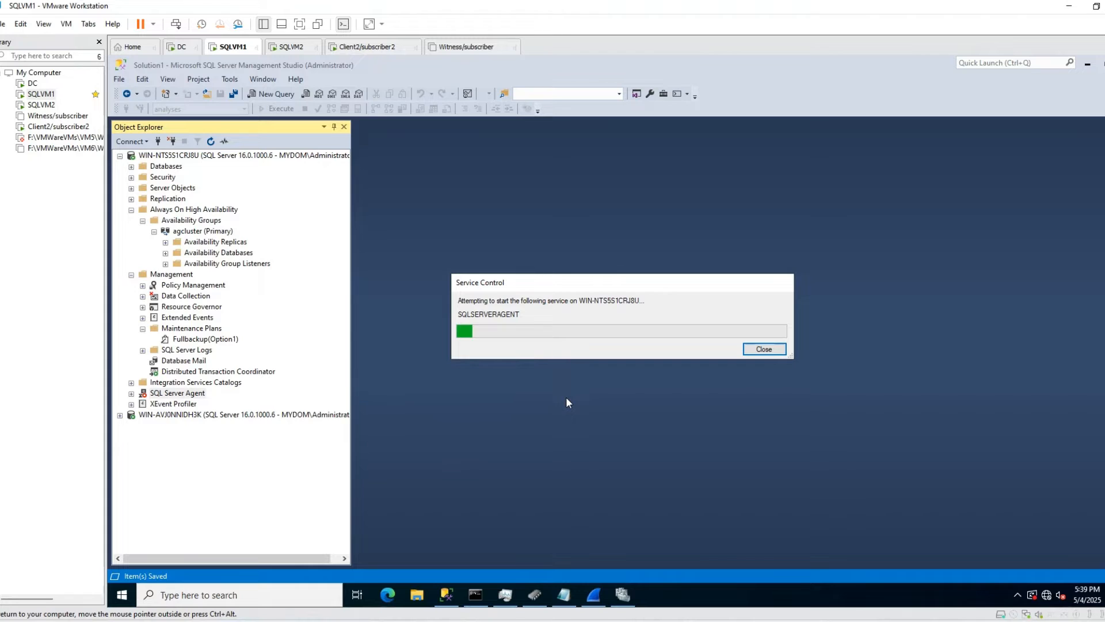
Expand SQL Server Agent's Jobs folder and open the properties of the Fullbackup(Option1).Subplan_1 job.
double_click(162, 394)
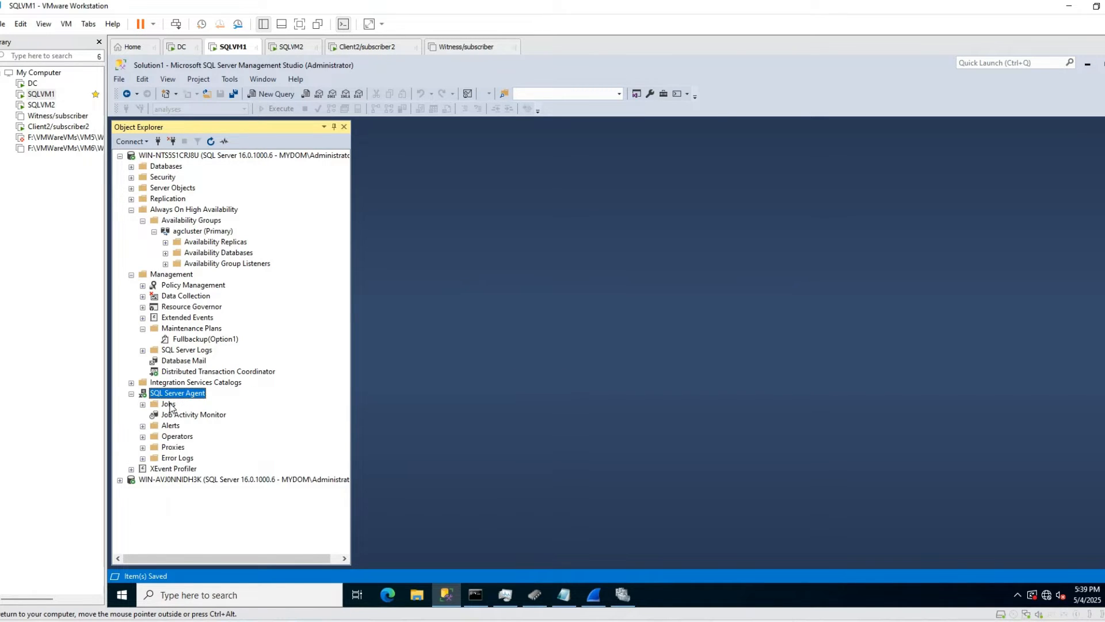
double_click(171, 405)
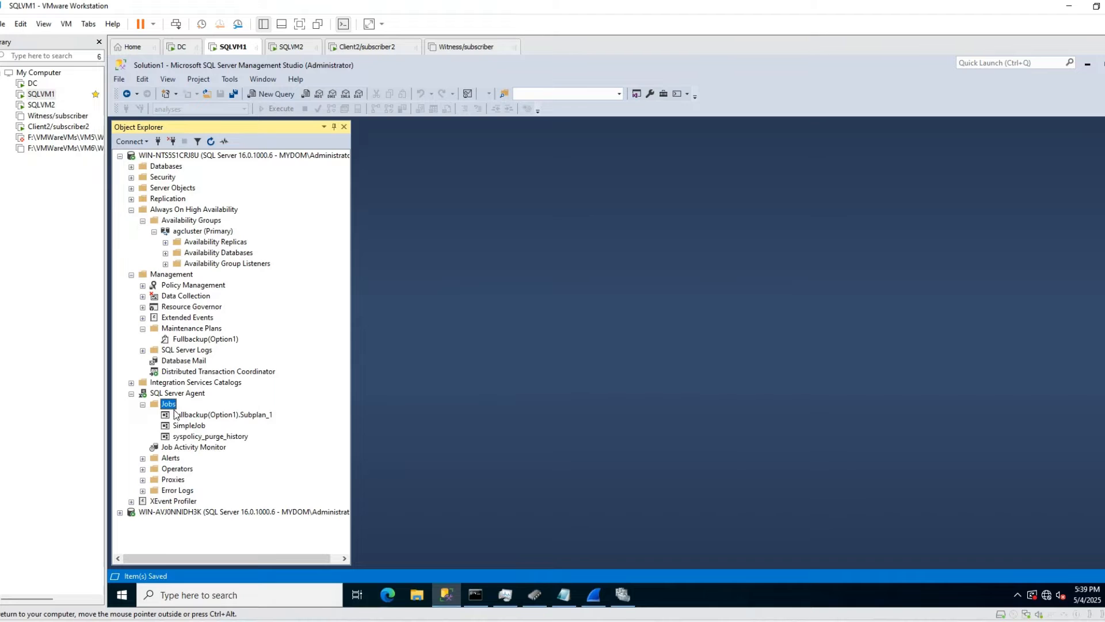
left_click(233, 415)
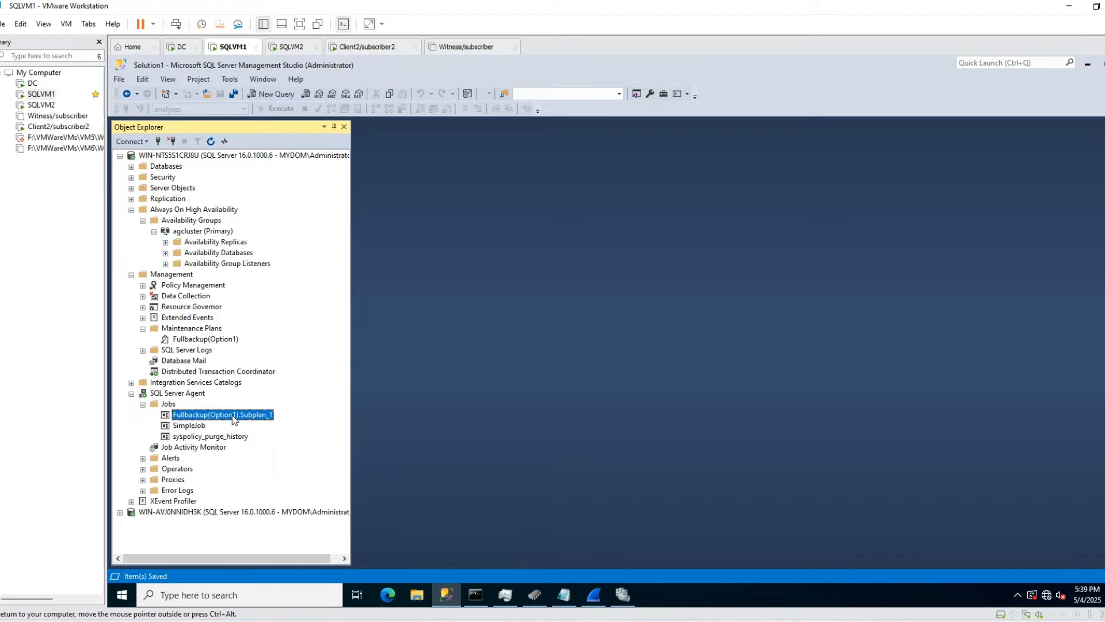
right_click(233, 415)
left_click(241, 575)
Examine the job's step list and schedules, and open the Subplan_1 step to review its general and advanced settings.
left_click(435, 163)
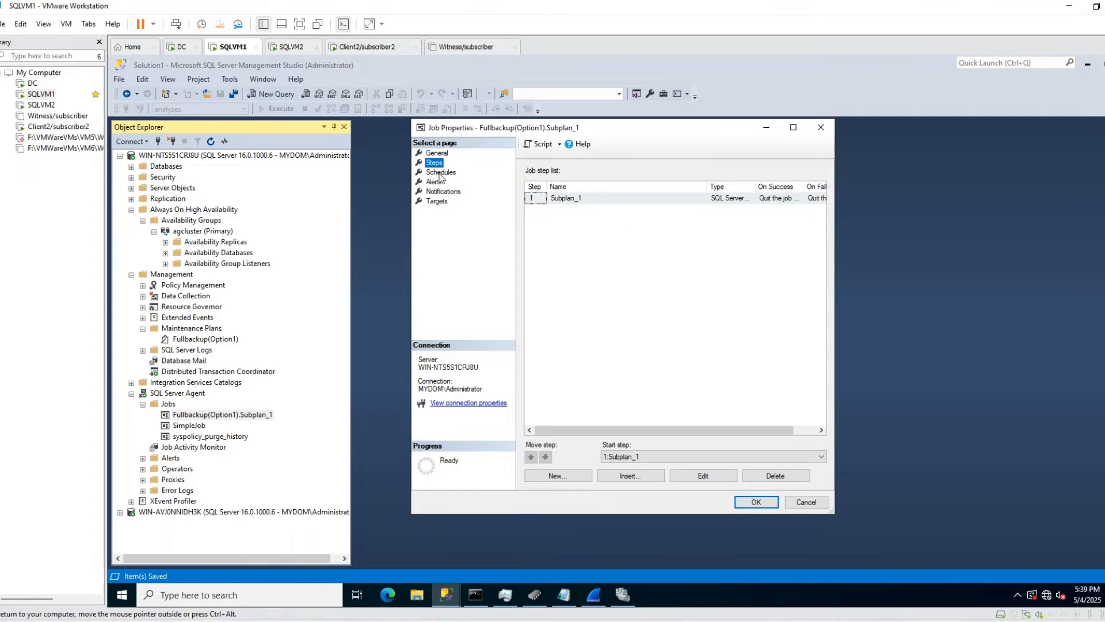
left_click(440, 173)
left_click(434, 163)
left_click(610, 198)
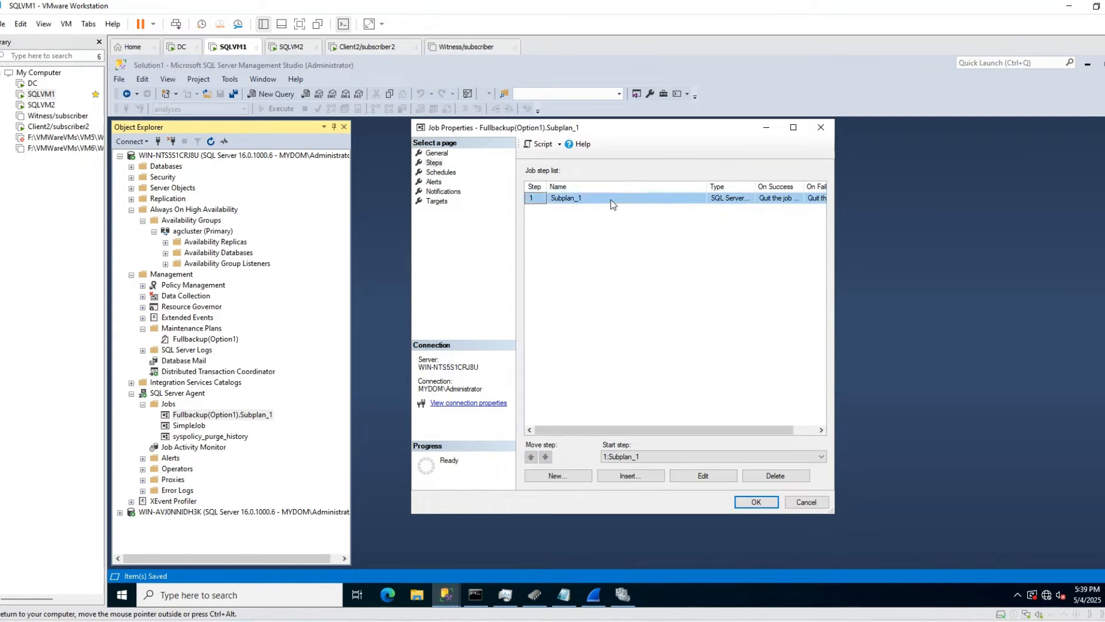
left_click(698, 477)
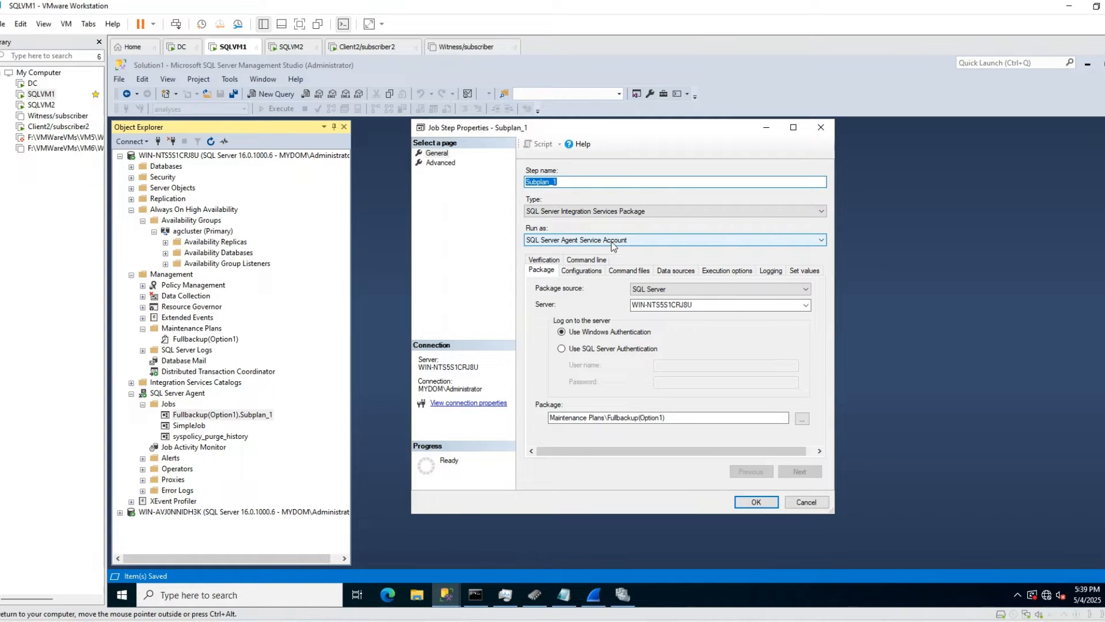
left_click(439, 163)
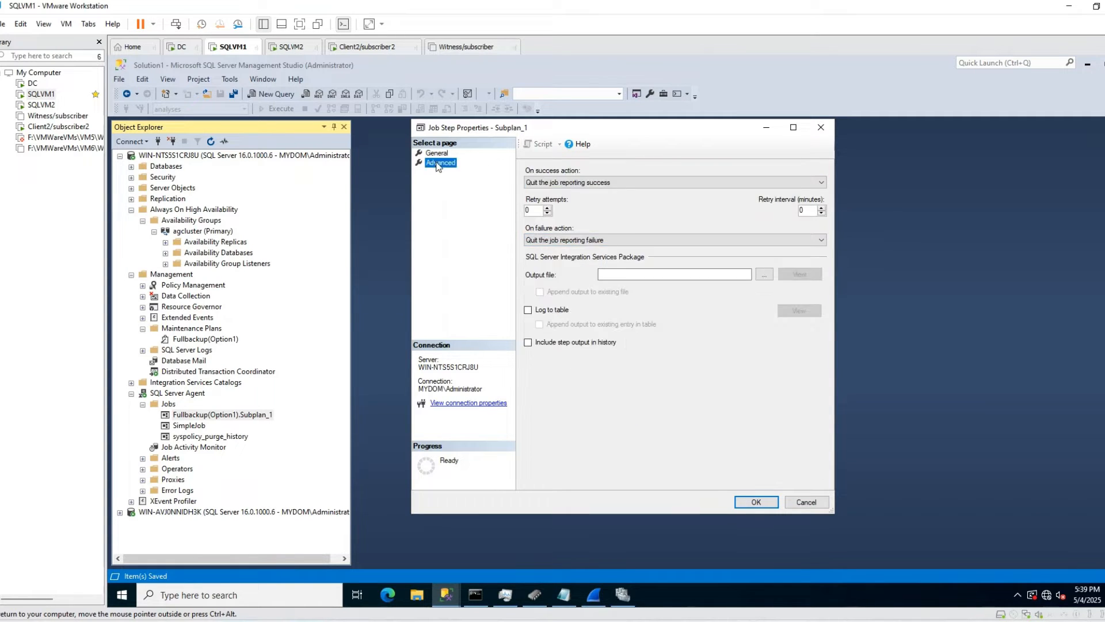
left_click(437, 153)
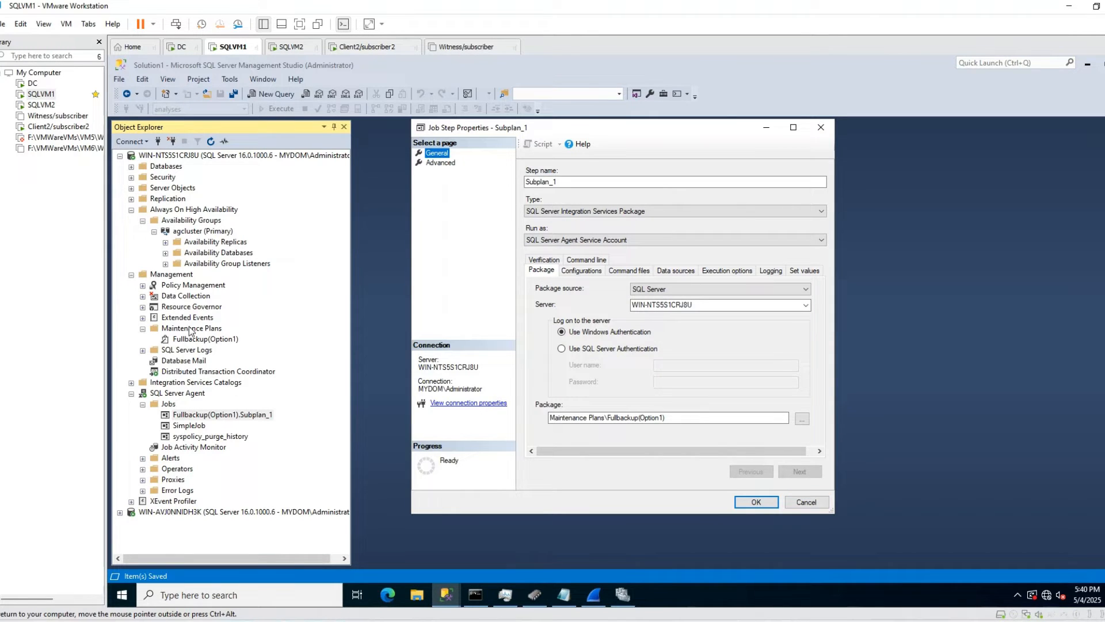
Dismiss the job step and job properties dialogs, and create a new maintenance plan named Differential backup(Option1).
left_click(806, 501)
left_click(806, 502)
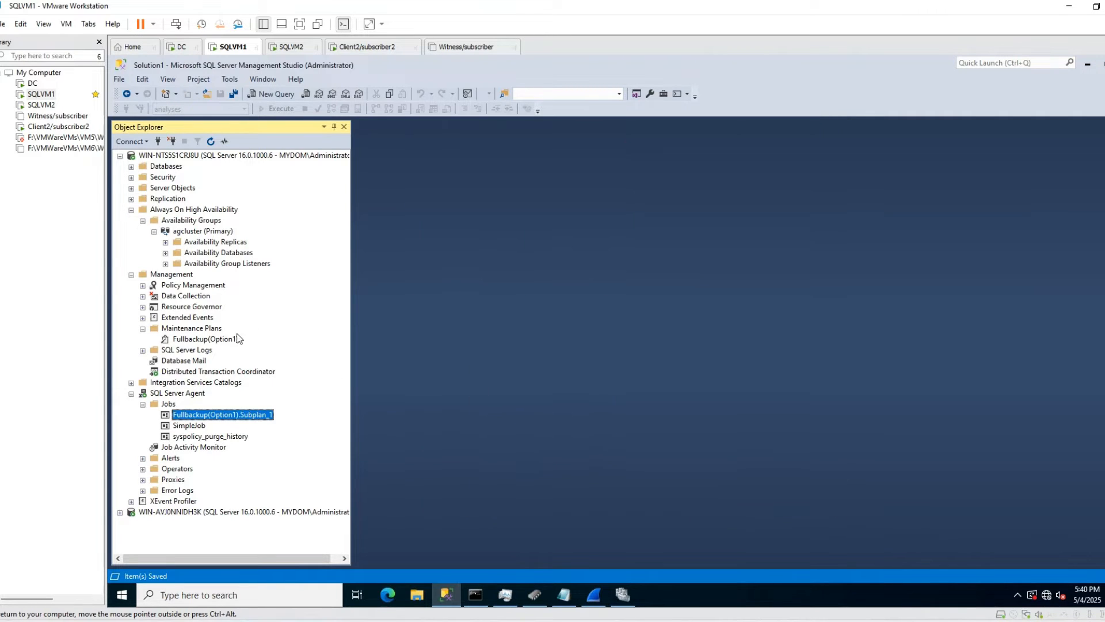
left_click(197, 329)
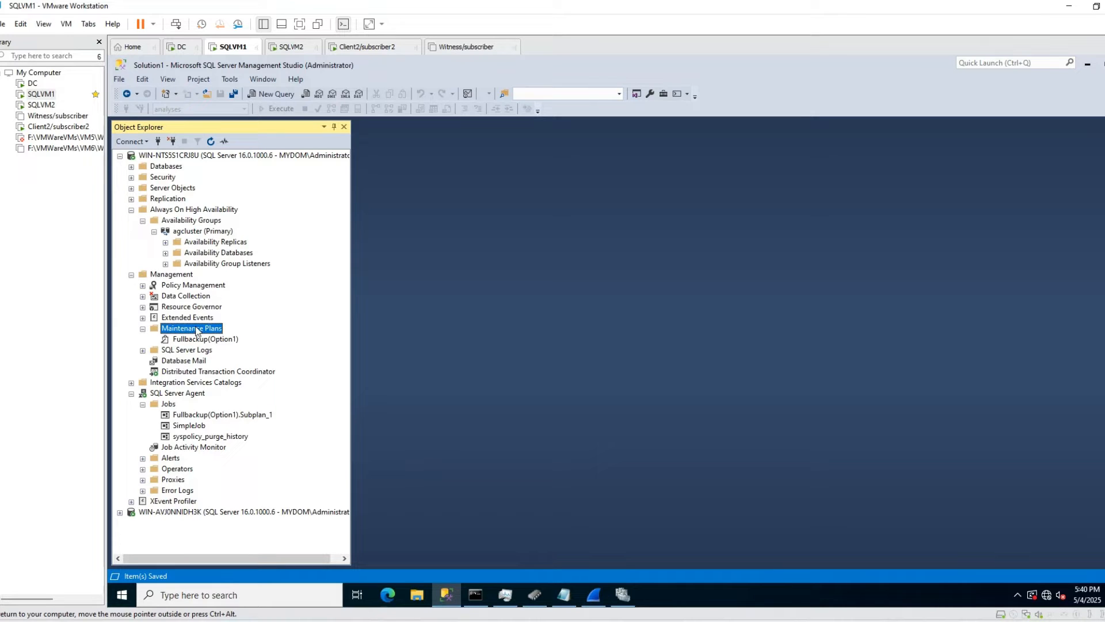
right_click(196, 330)
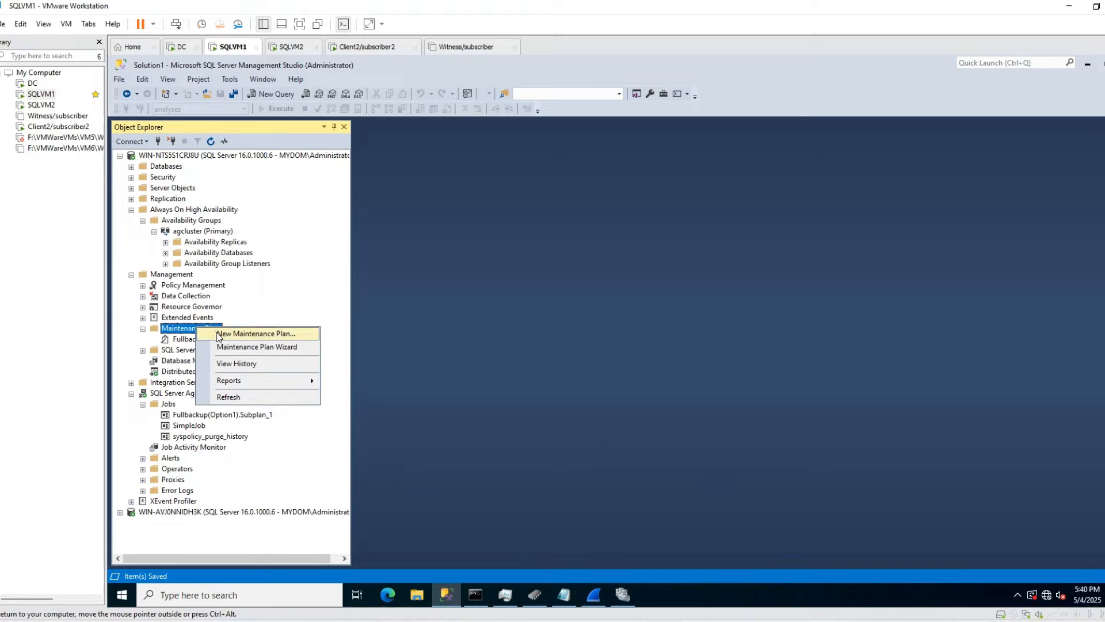
left_click(219, 334)
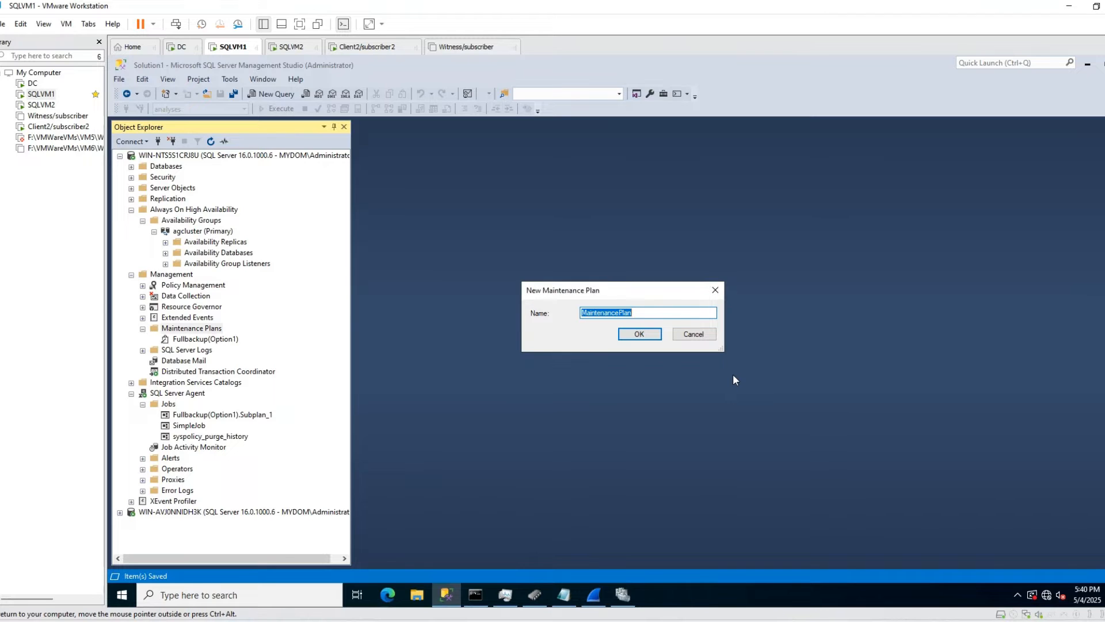
type("Differential")
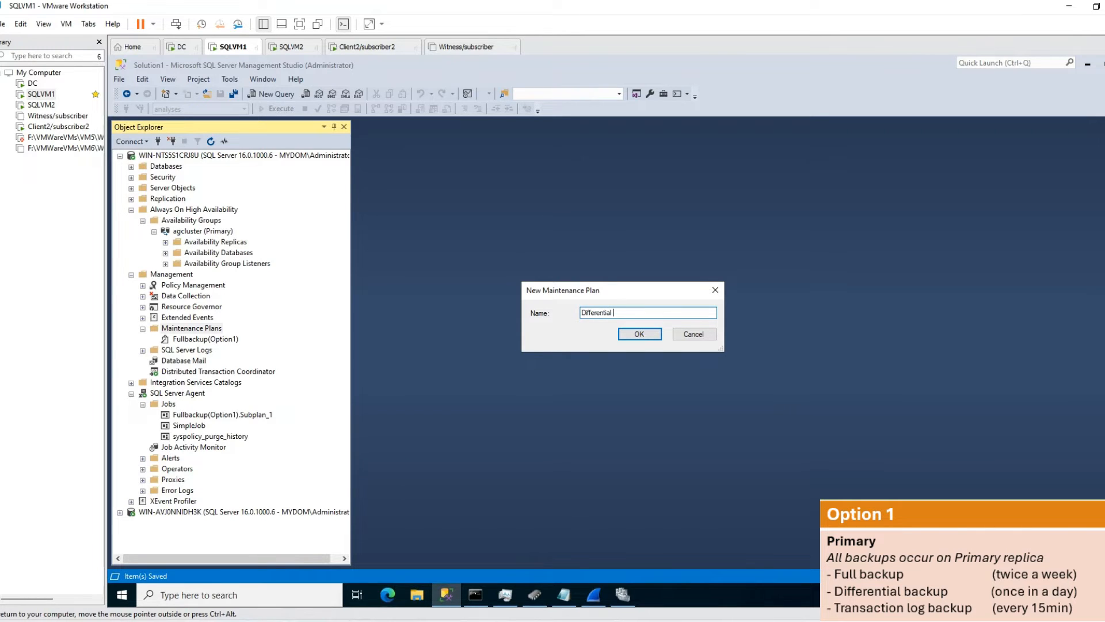
type(" backup(Option1")
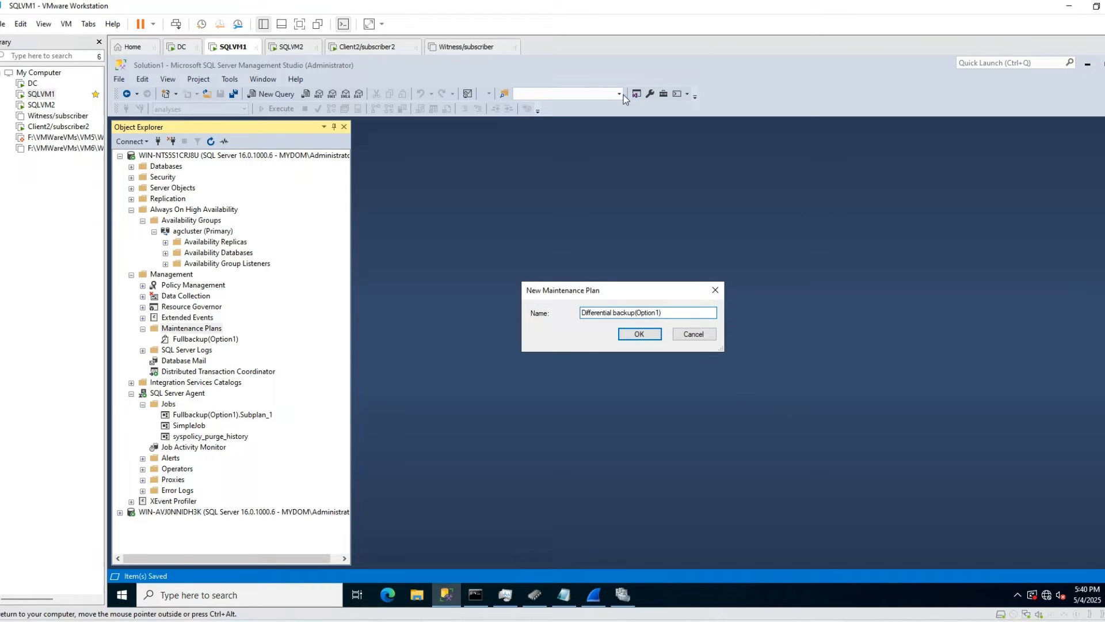
left_click(639, 334)
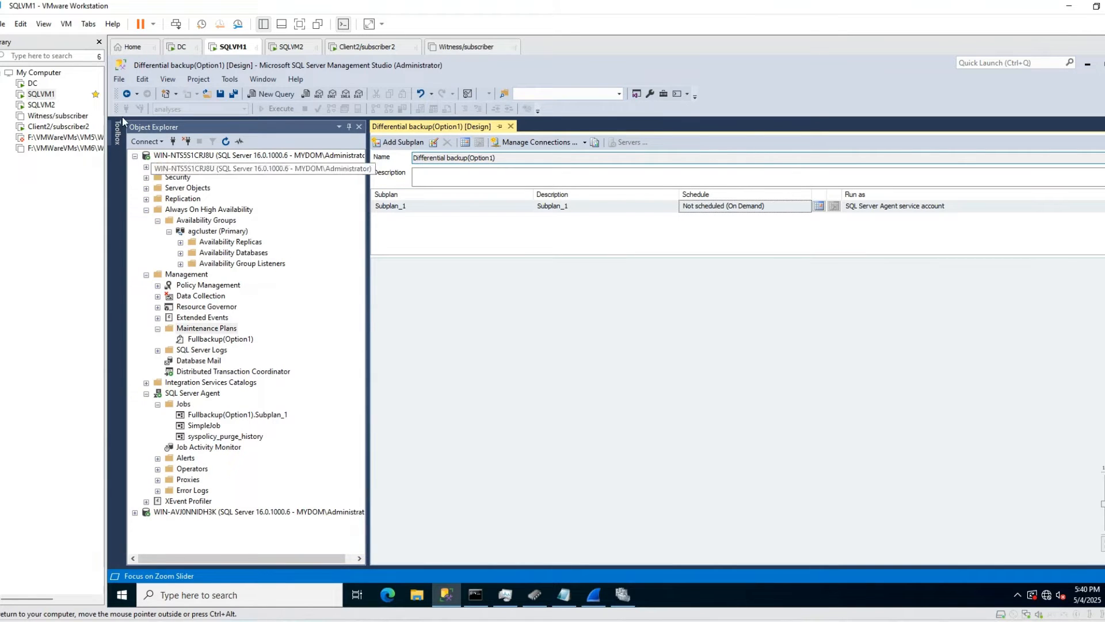
Add a Back Up Database Task to the differential plan and set it to a Differential backup of testDatabase2.
left_click(120, 135)
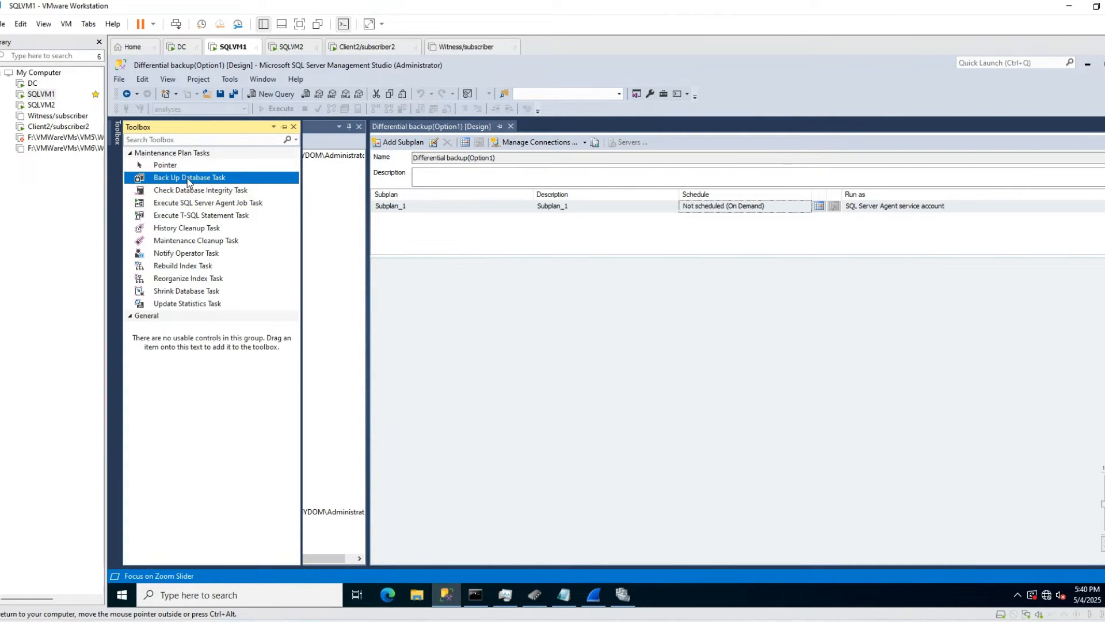
left_click_drag(148, 177, 522, 302)
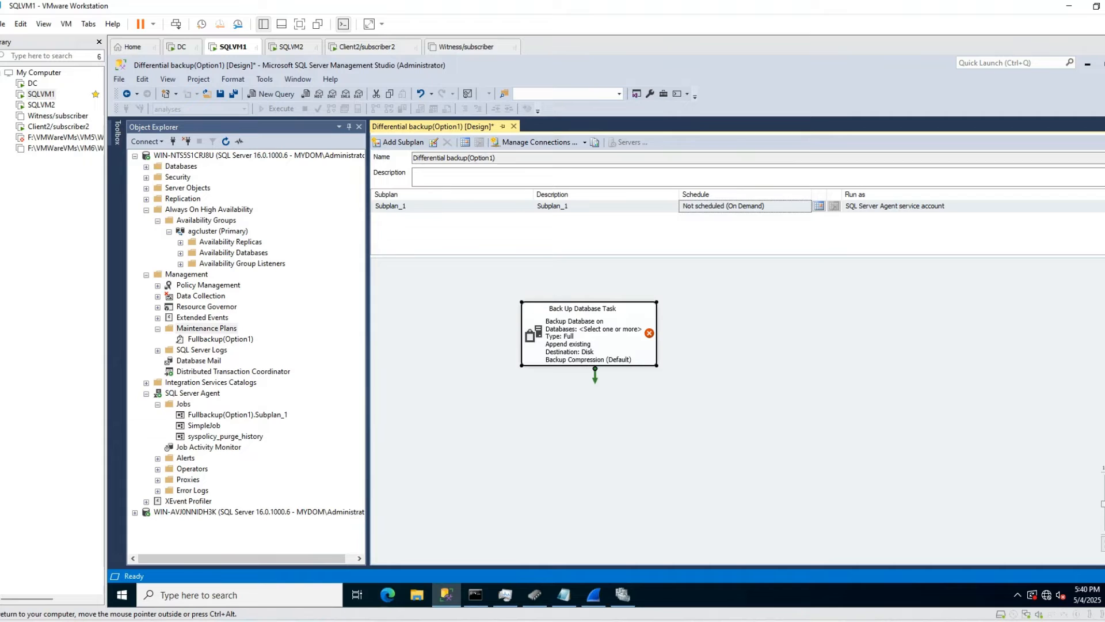
double_click(576, 323)
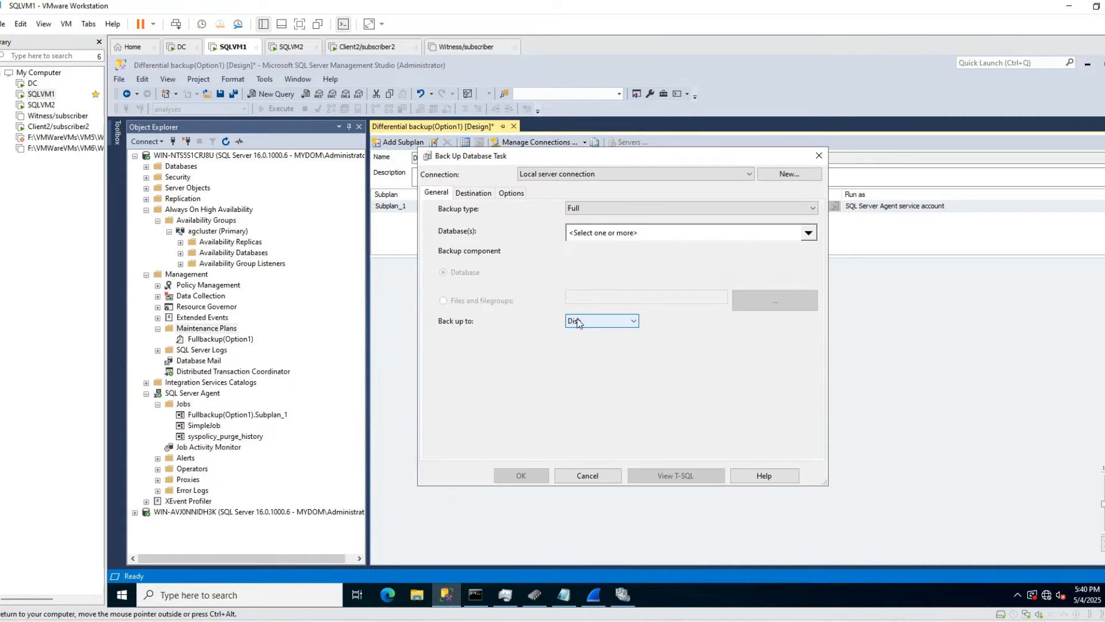
left_click(602, 208)
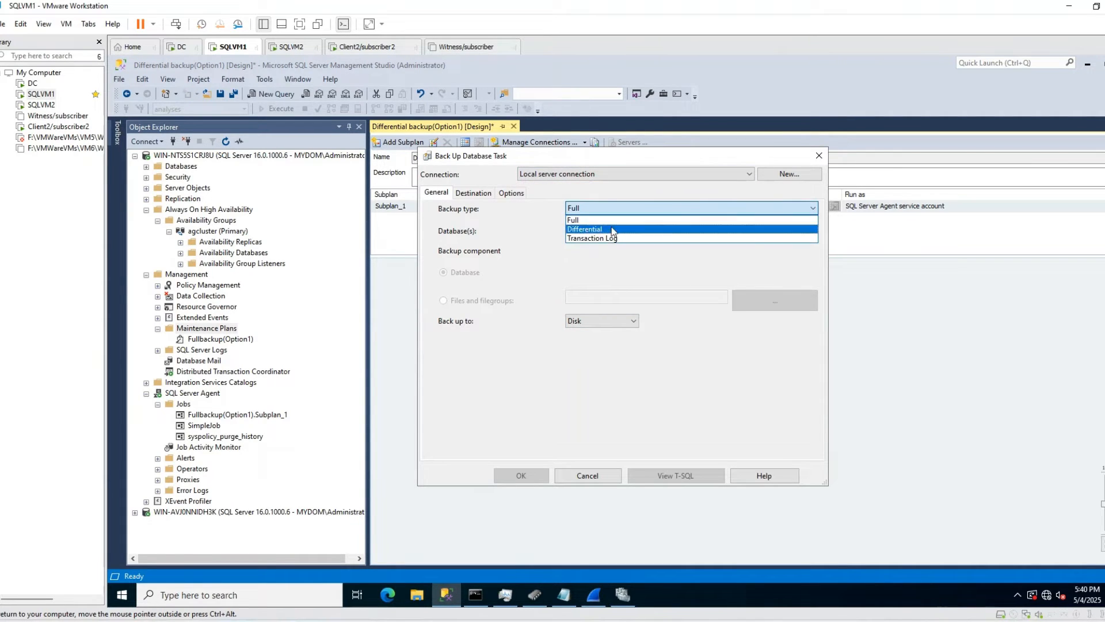
left_click(612, 229)
left_click(808, 232)
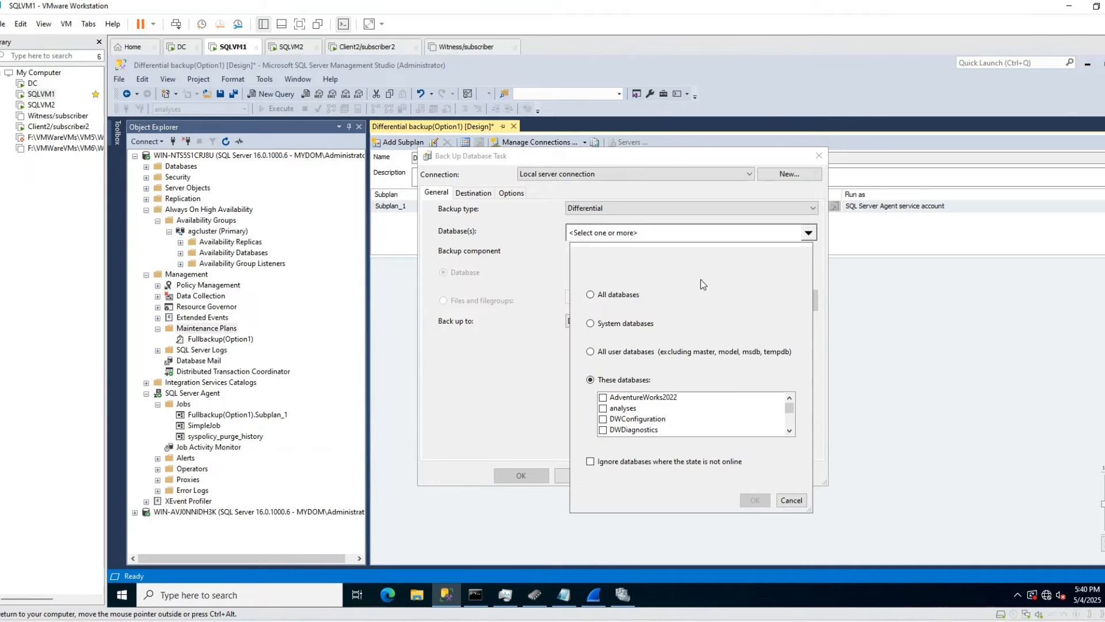
left_click(604, 430)
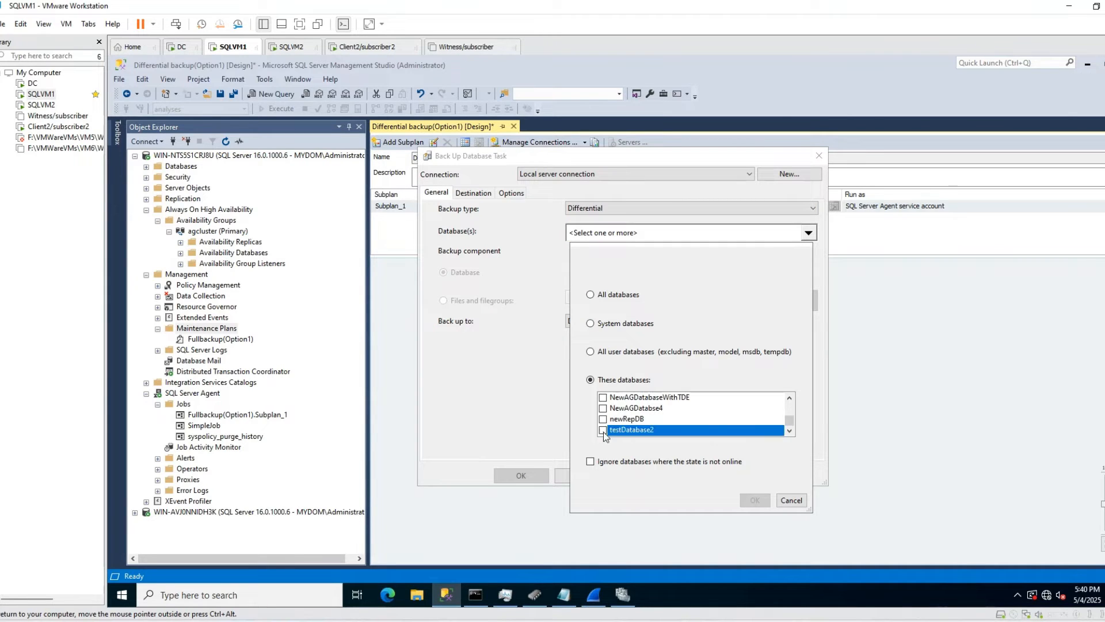
left_click(754, 500)
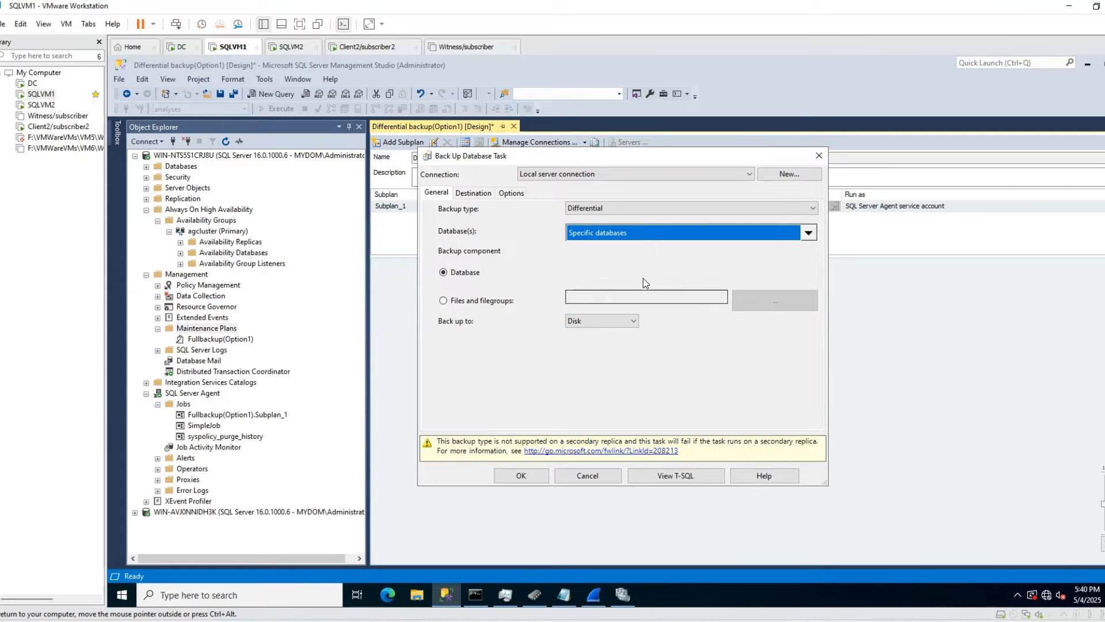
Review the backup destination, set backup compression to Compress backup, and accept the differential backup task's settings.
left_click(471, 194)
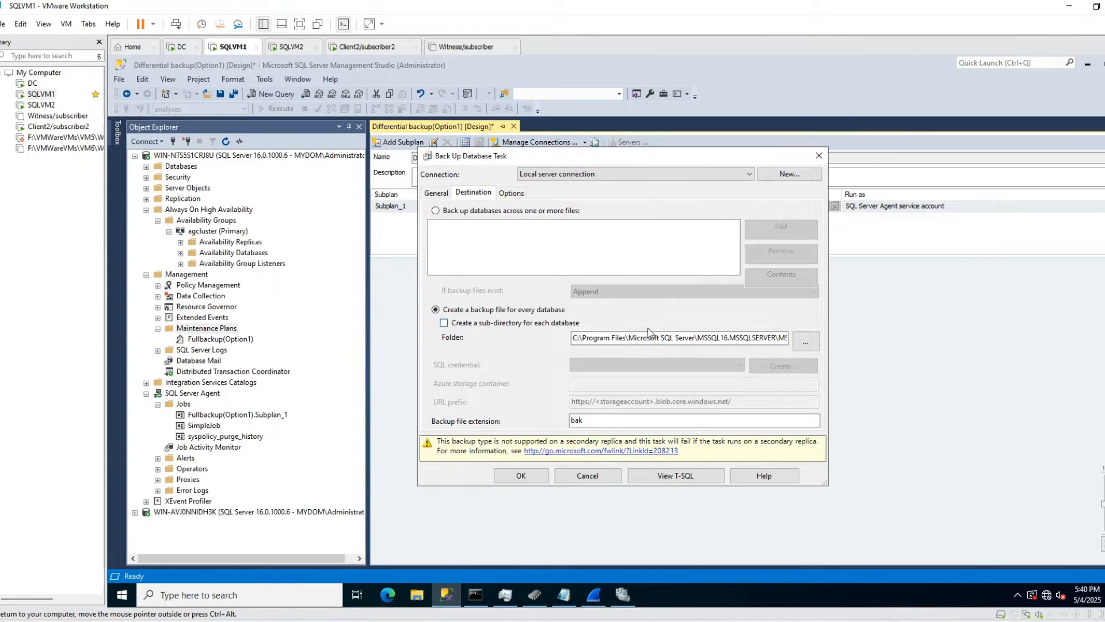
left_click(511, 193)
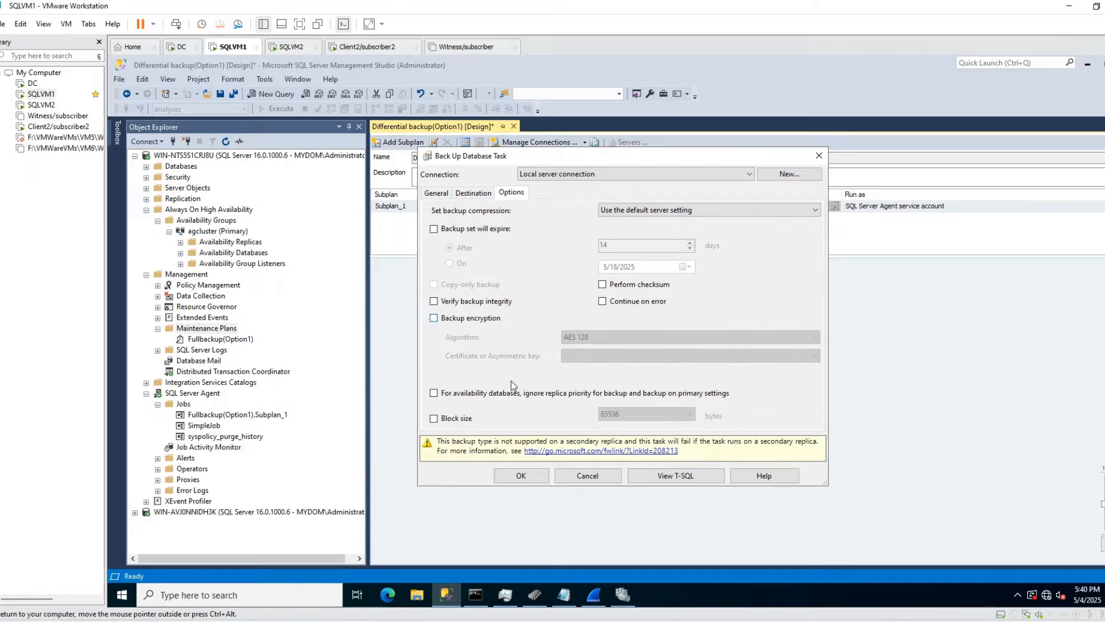
left_click(644, 209)
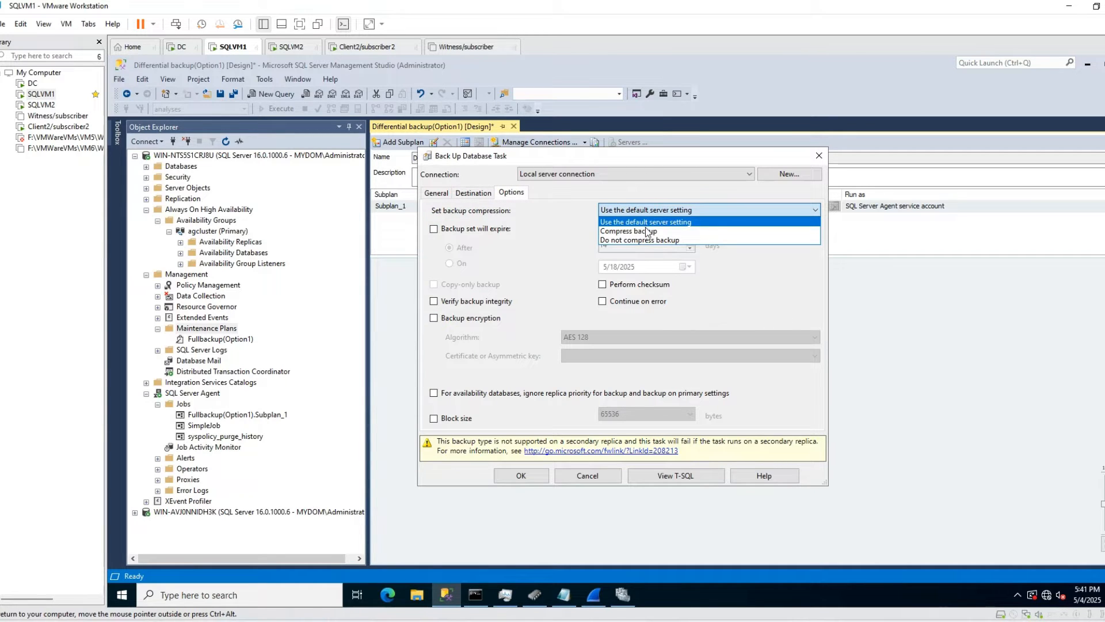
left_click(647, 225)
left_click(449, 193)
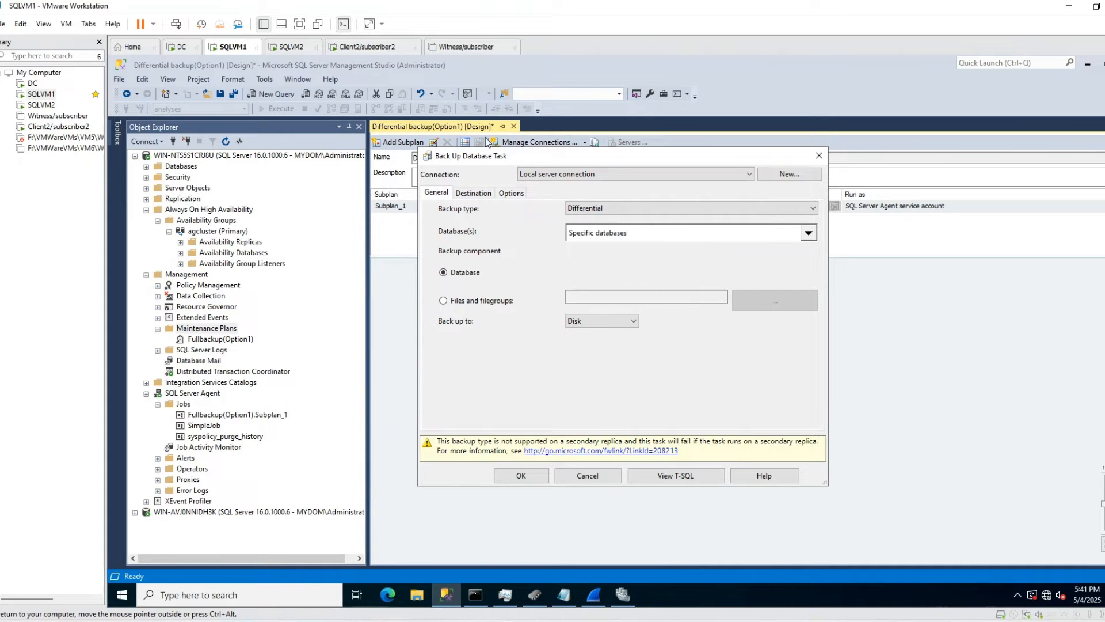
left_click(510, 194)
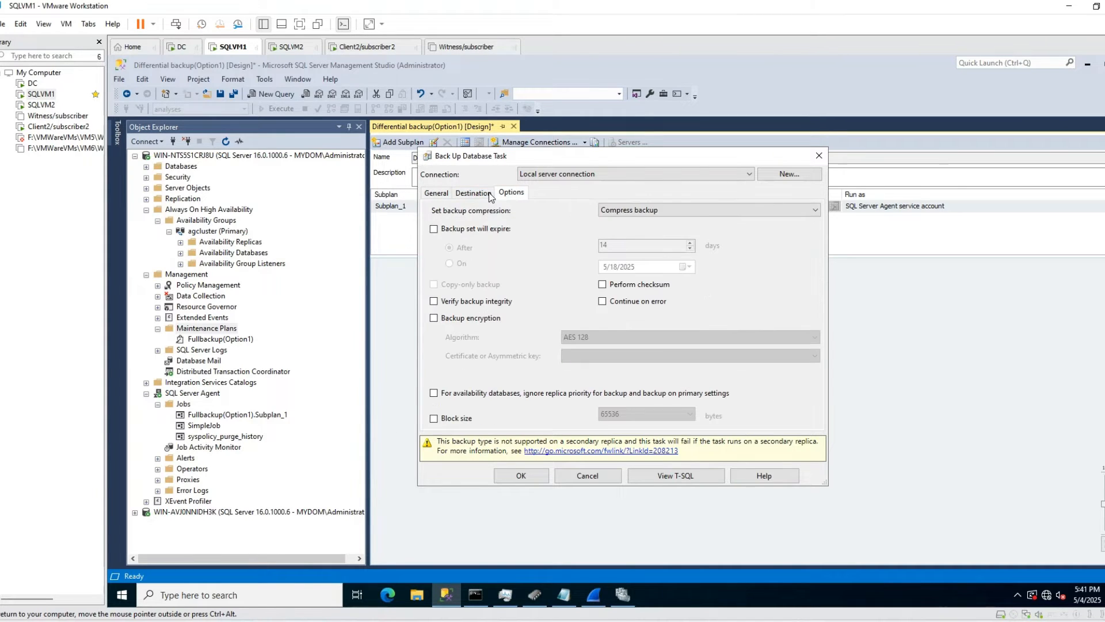
left_click(434, 194)
left_click(521, 475)
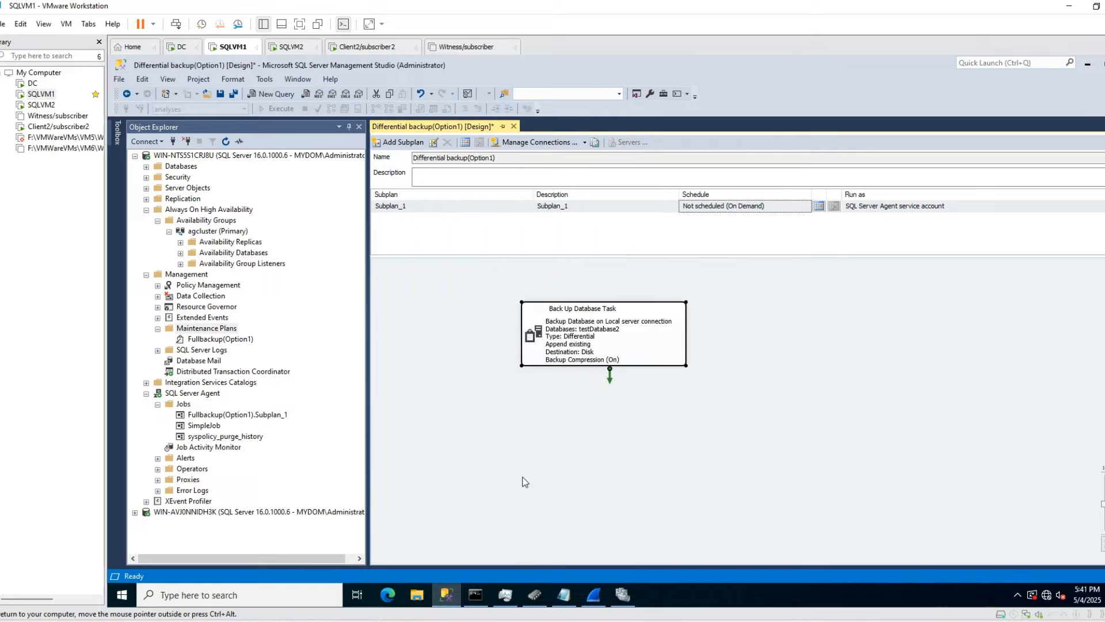
Schedule Subplan_1 of the differential plan to recur daily, every 1 day, once at 12:00:00 AM.
left_click(466, 142)
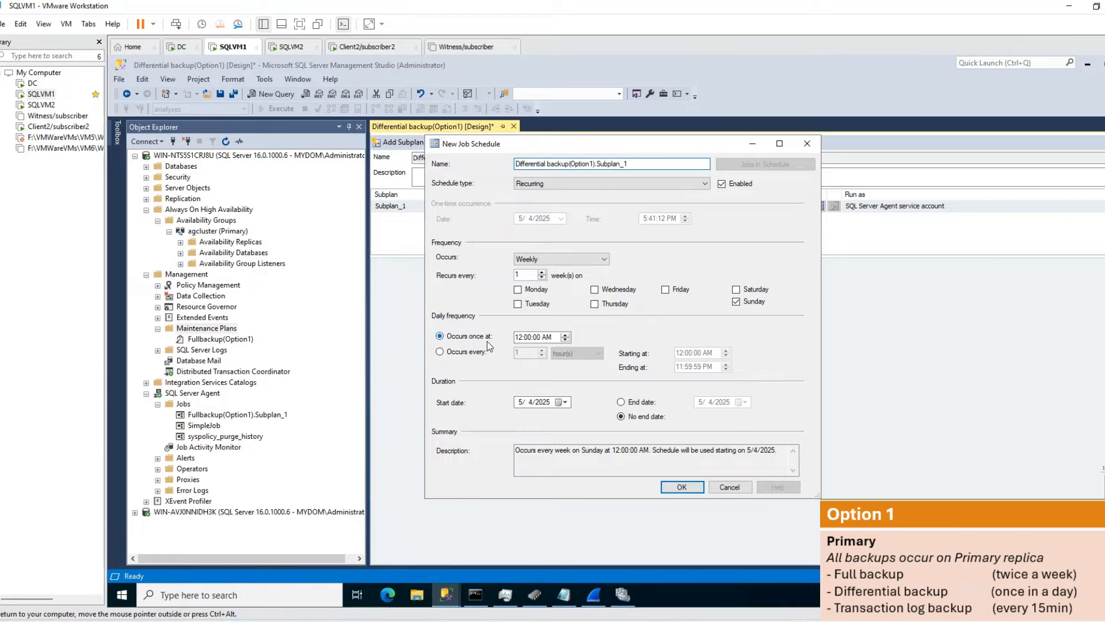
left_click(518, 289)
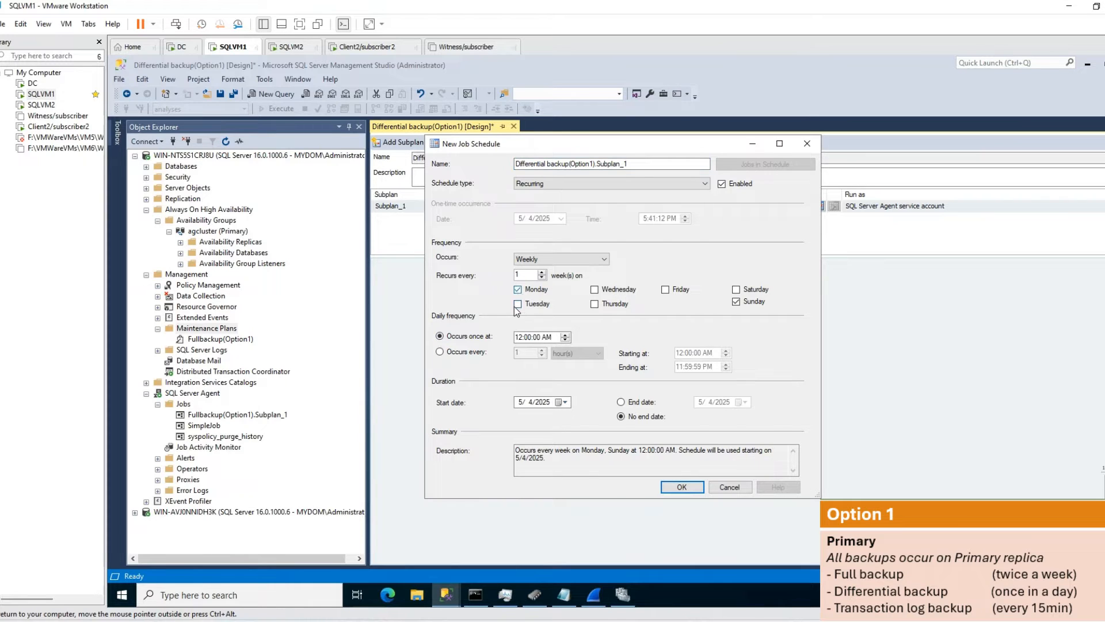
left_click(544, 258)
left_click(545, 266)
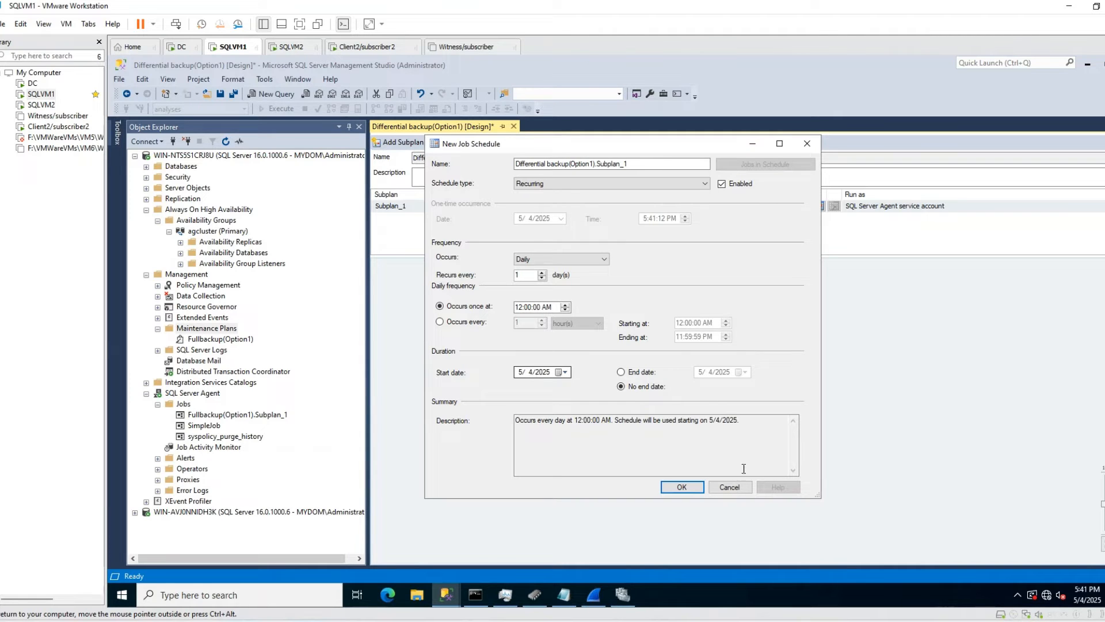
left_click(681, 487)
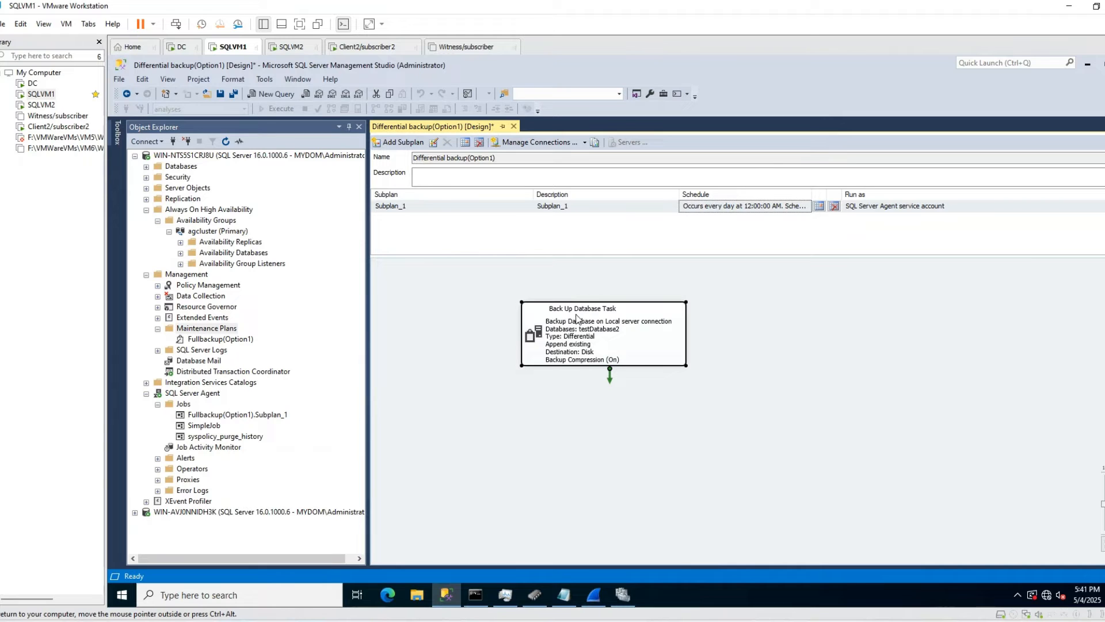
Save the Differential backup(Option1) maintenance plan and close its design view.
right_click(474, 129)
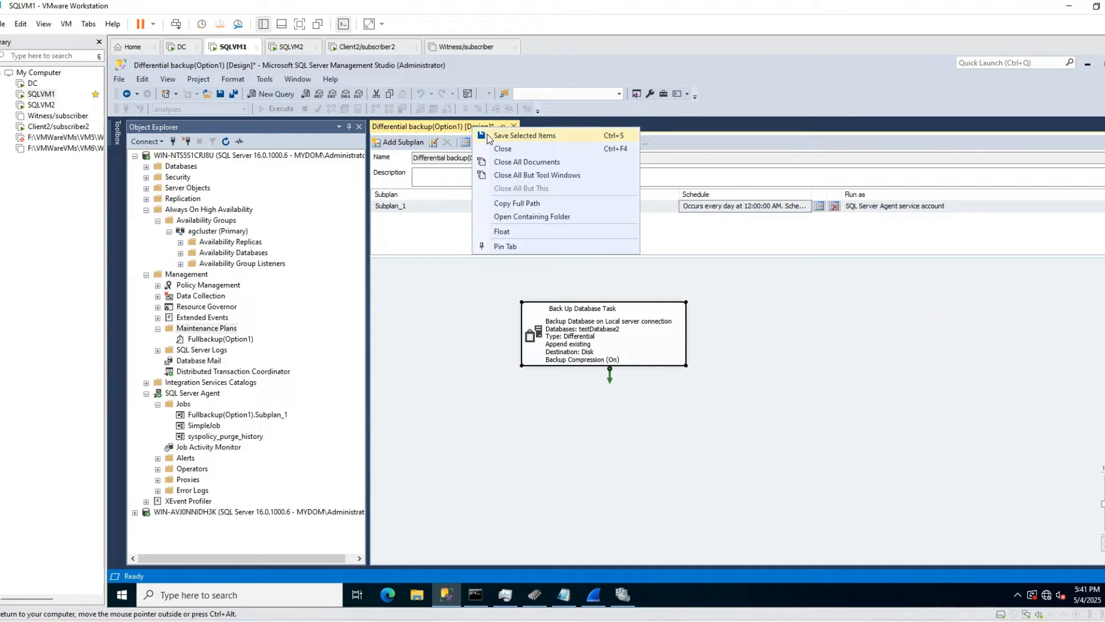
left_click(487, 135)
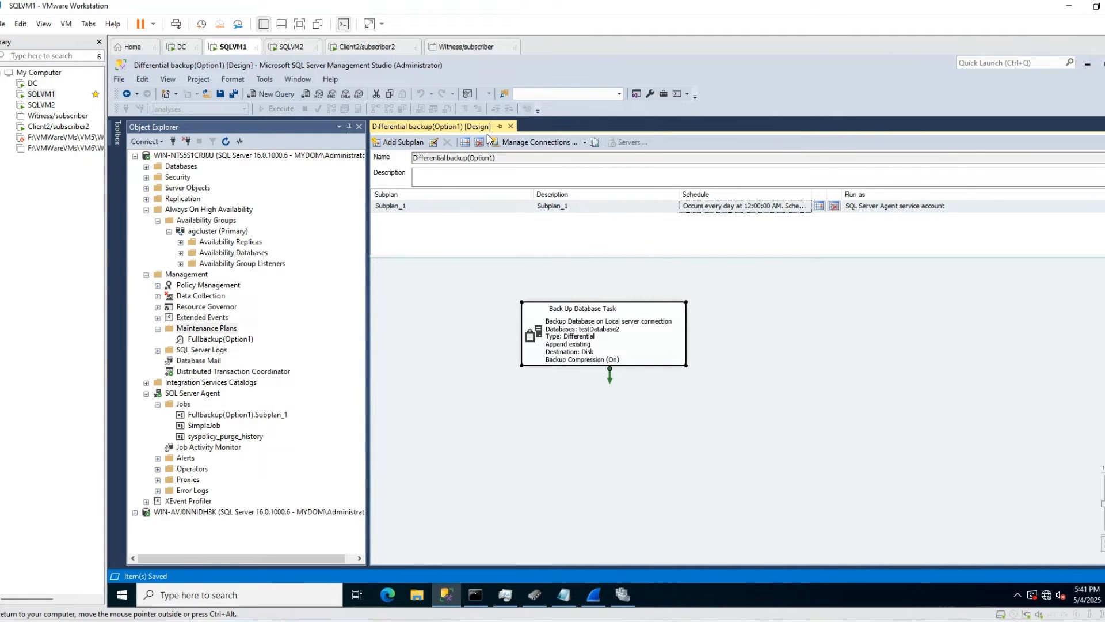
left_click(510, 126)
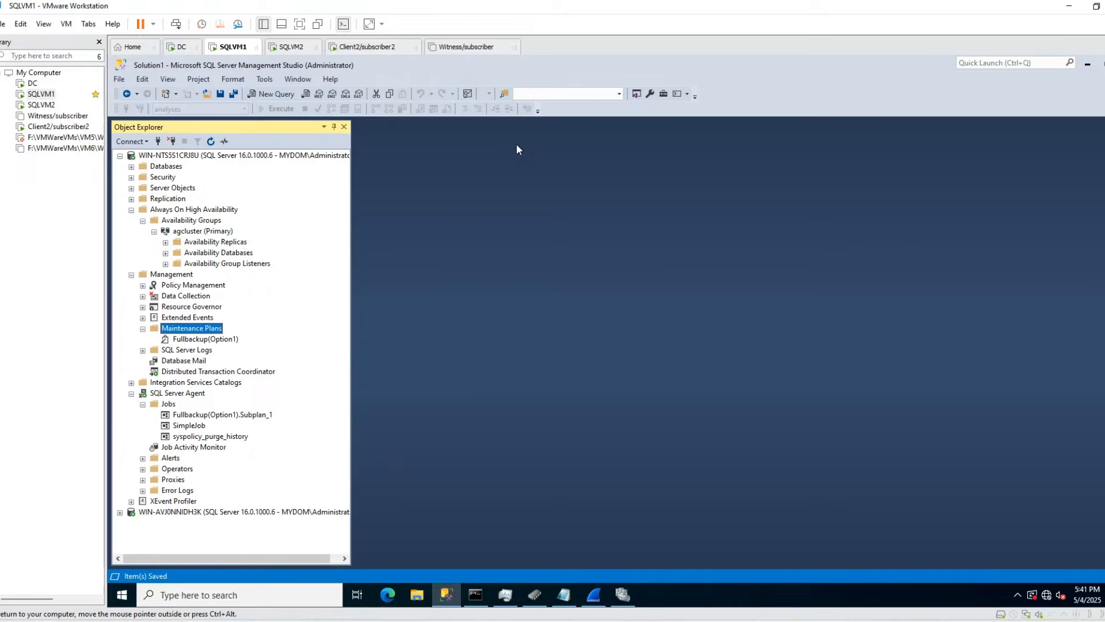
Refresh the Maintenance Plans folder and select the Differential backup(Option1) plan.
right_click(207, 327)
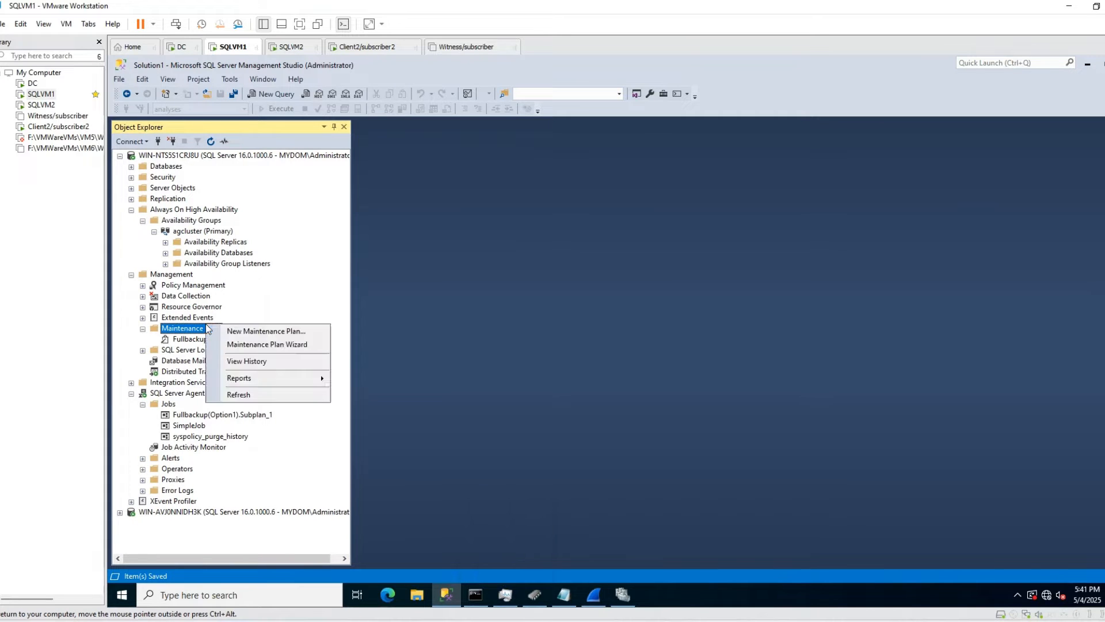
left_click(251, 395)
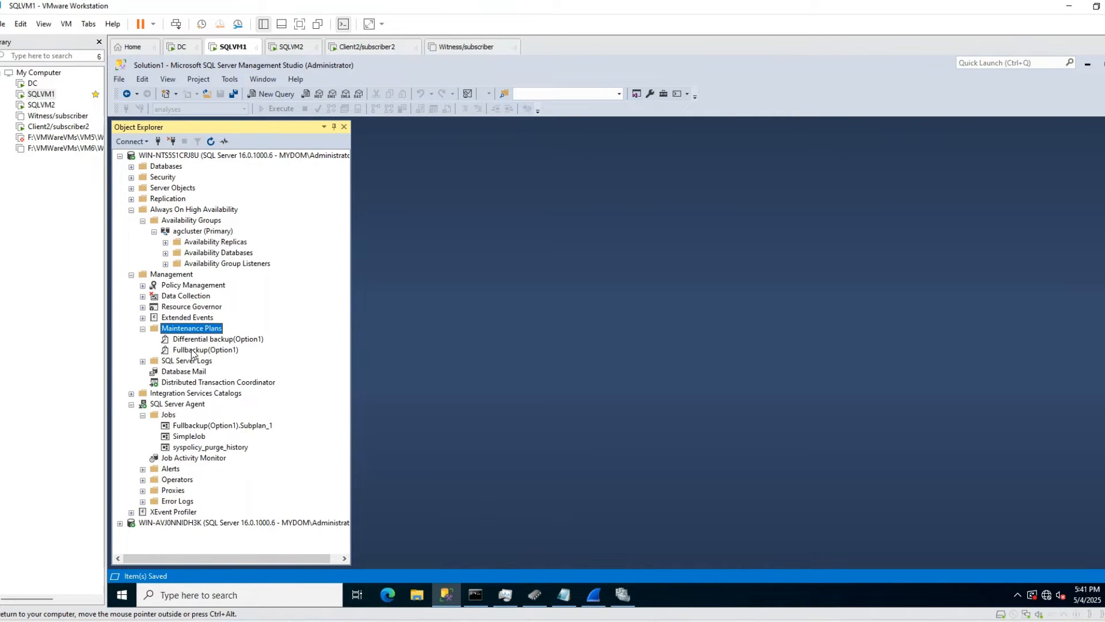
left_click(193, 347)
left_click(194, 339)
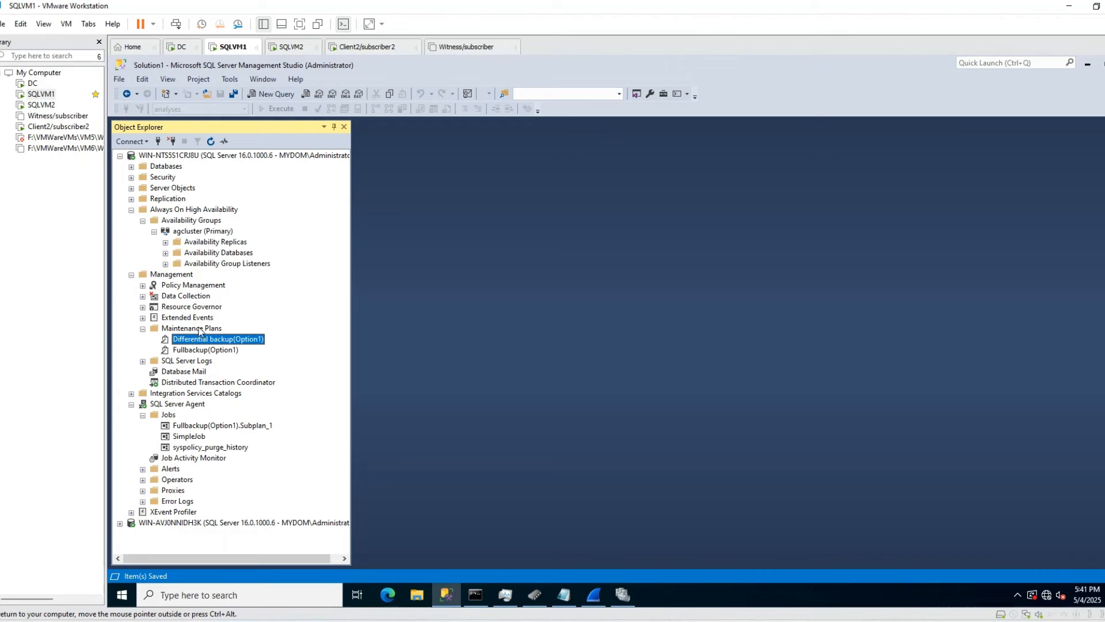
Create another maintenance plan named TransactionLogBackup (Option 1).
right_click(201, 329)
left_click(257, 334)
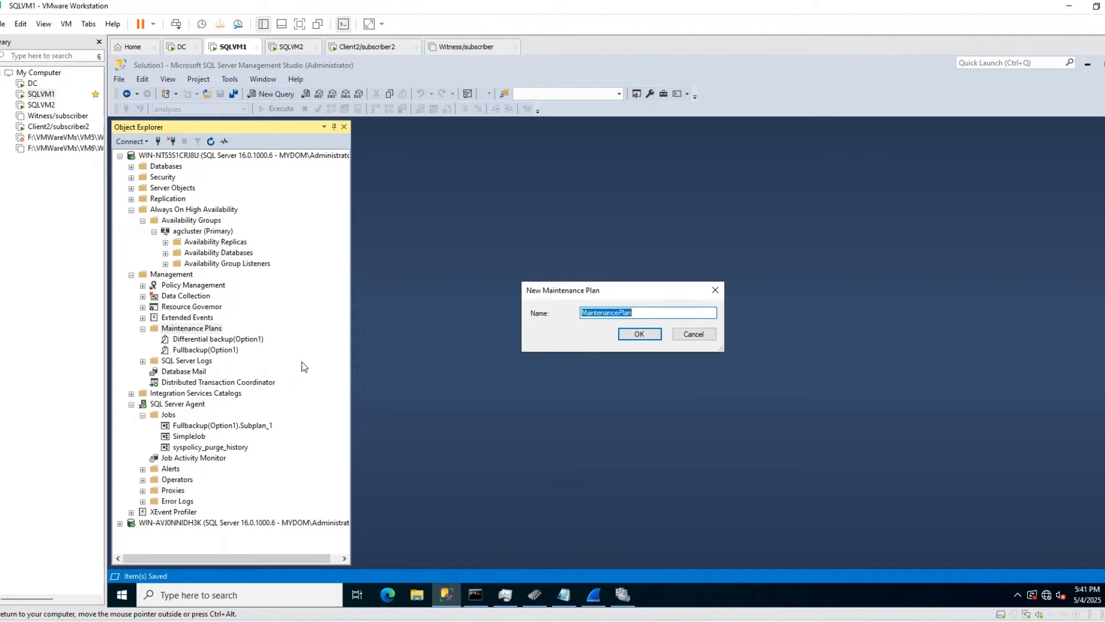
type("TransactionLogBackup (Option 1")
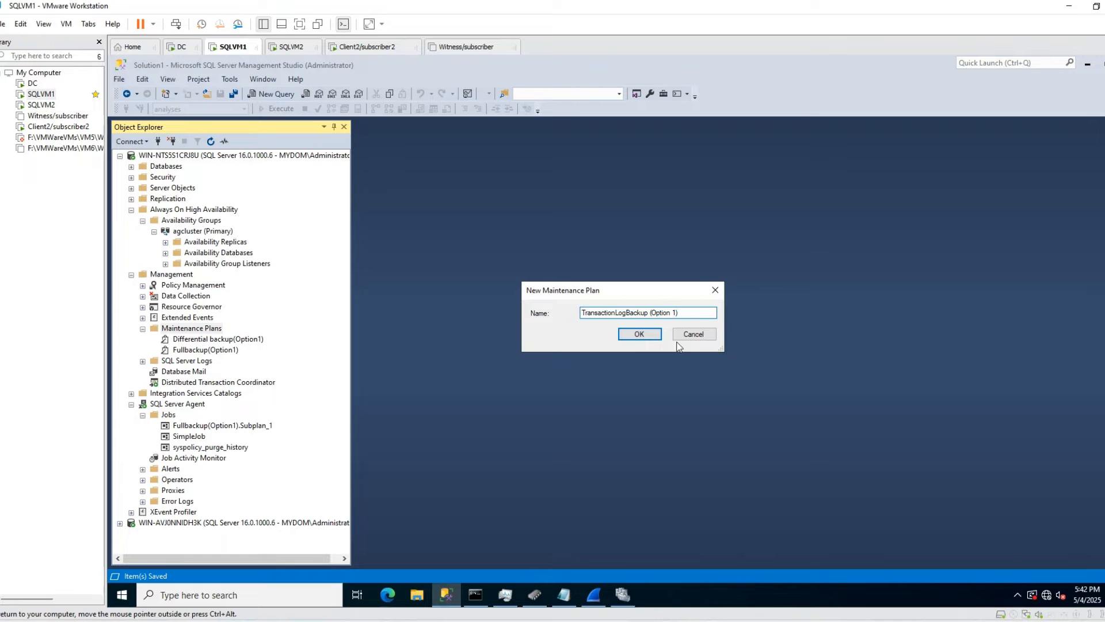
left_click(629, 333)
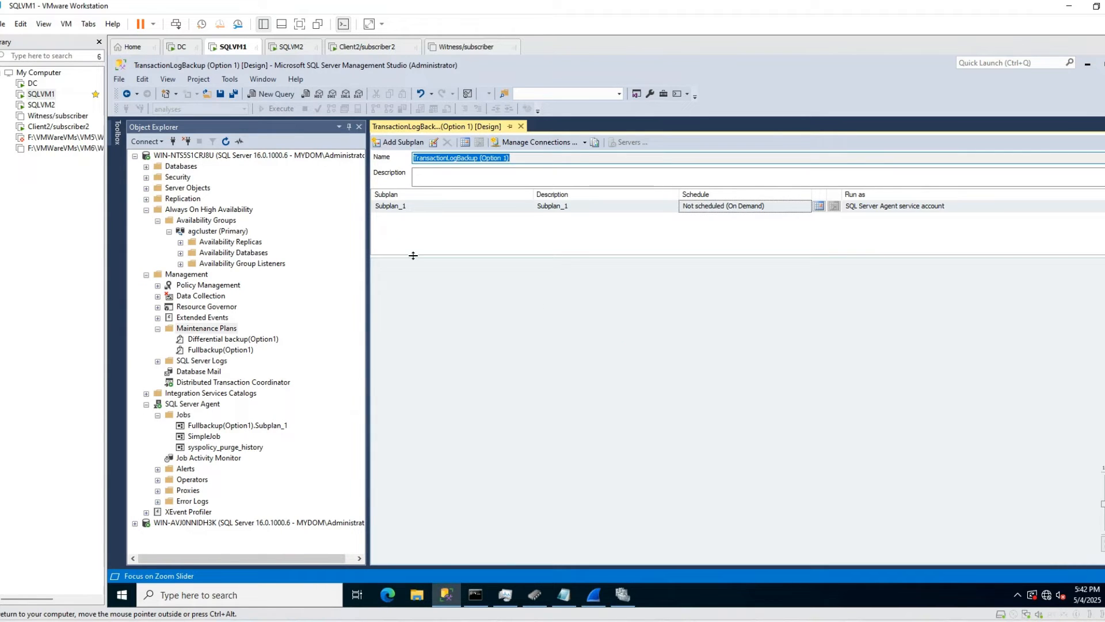
Add a Back Up Database Task to the TransactionLogBackup (Option 1) plan and set its backup type to Transaction Log.
left_click(118, 136)
left_click_drag(200, 197, 558, 334)
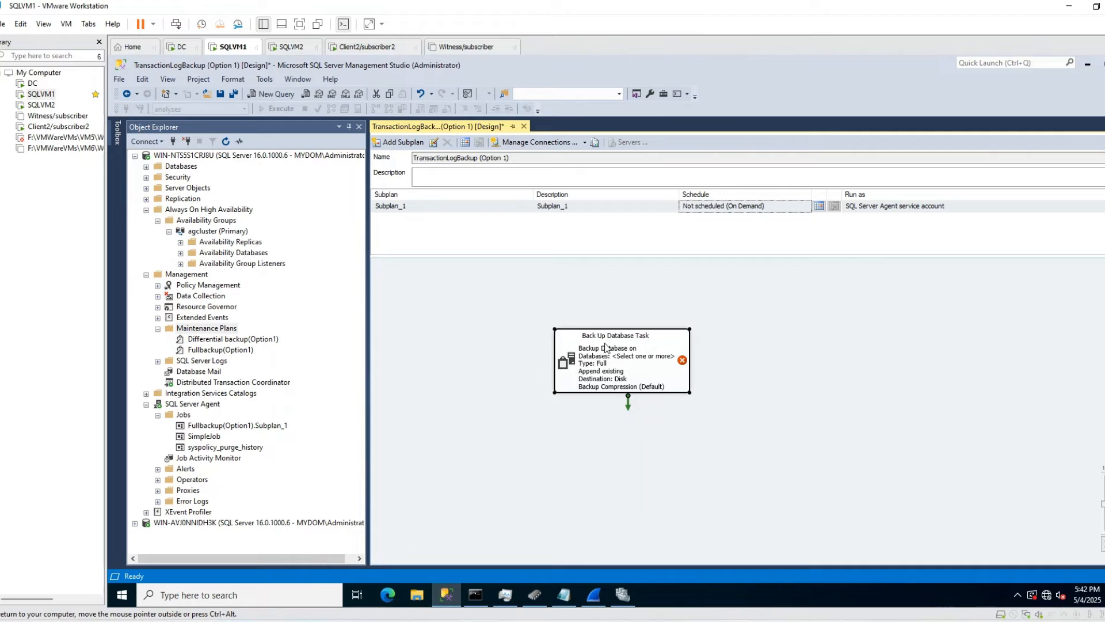
double_click(605, 347)
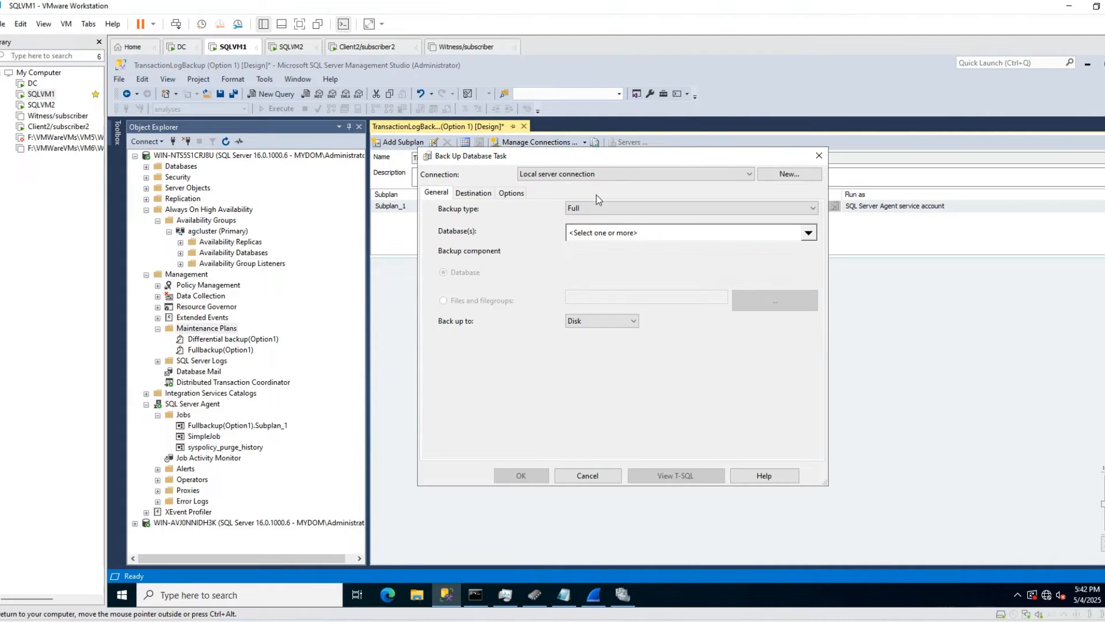
left_click(604, 209)
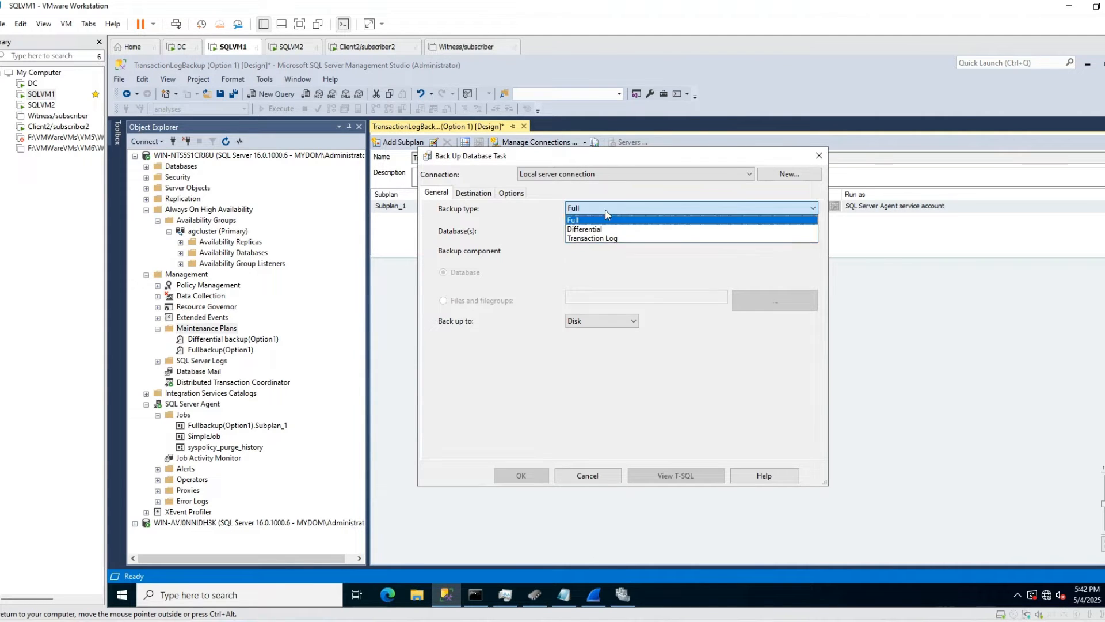
left_click(611, 238)
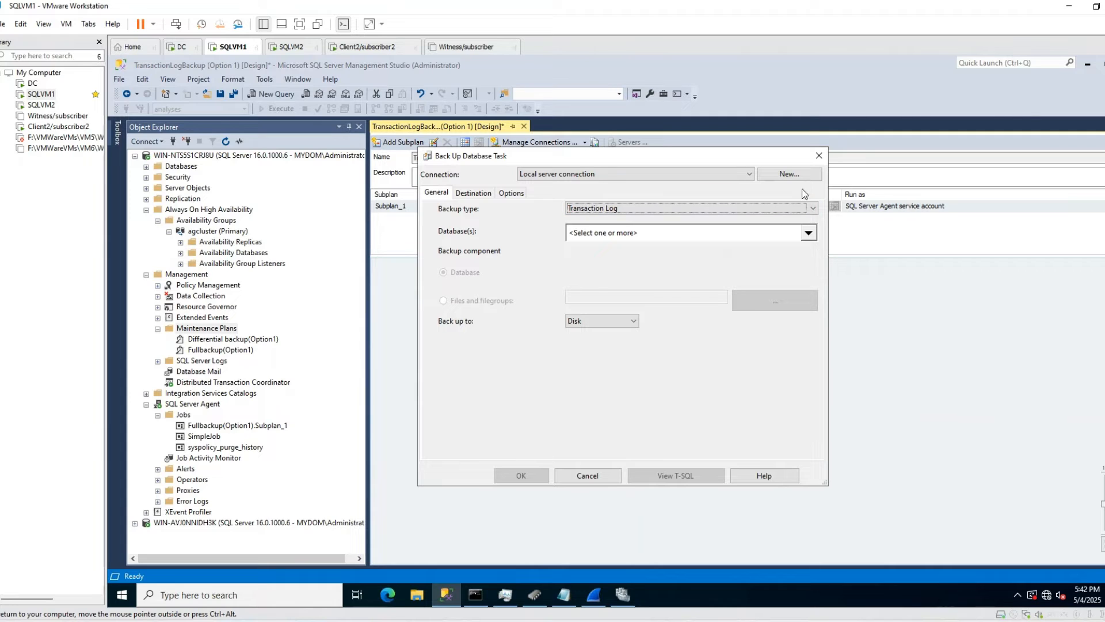
Choose testDatabase2 as the specific database for the transaction log backup task.
left_click(809, 232)
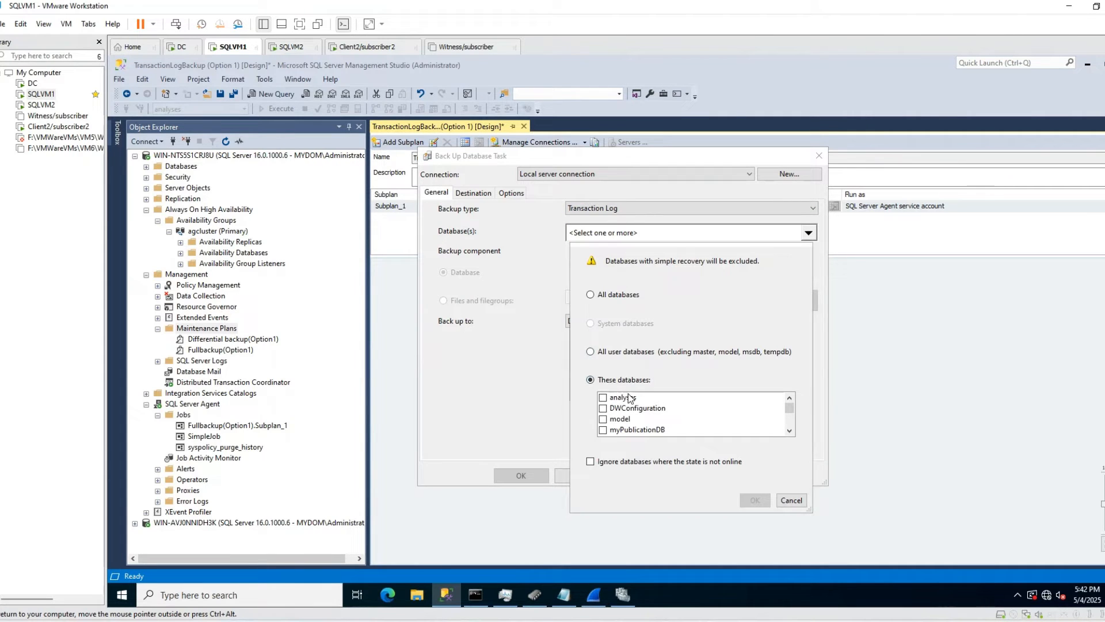
scroll(630, 403, "down", 3)
left_click(603, 430)
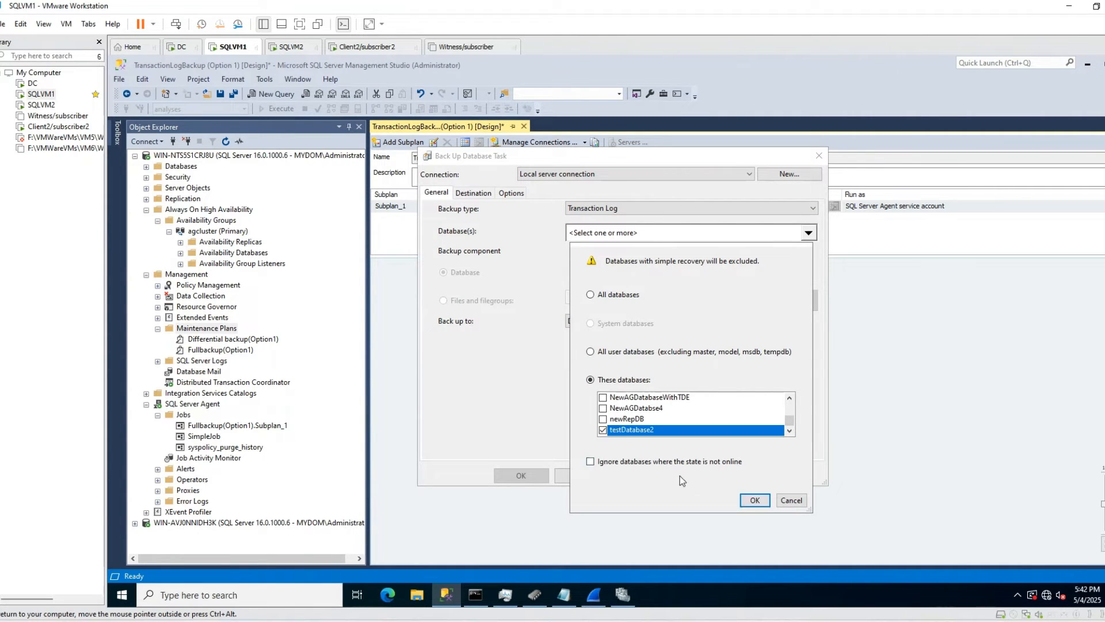
left_click(753, 500)
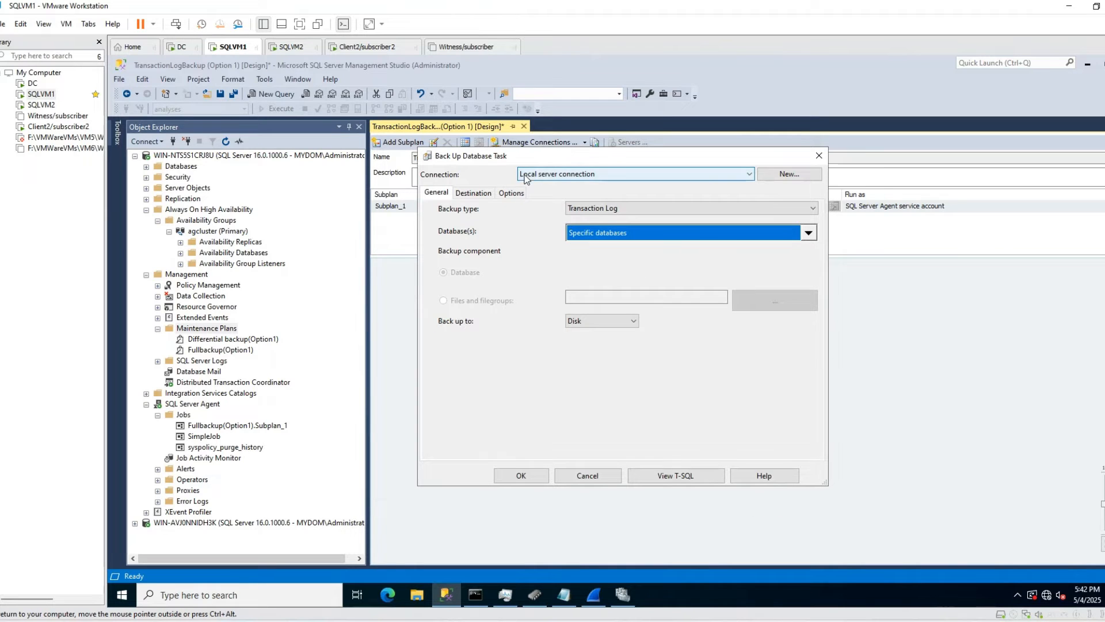
Check the task's destination folder and set its backup compression to Compress backup.
left_click(471, 192)
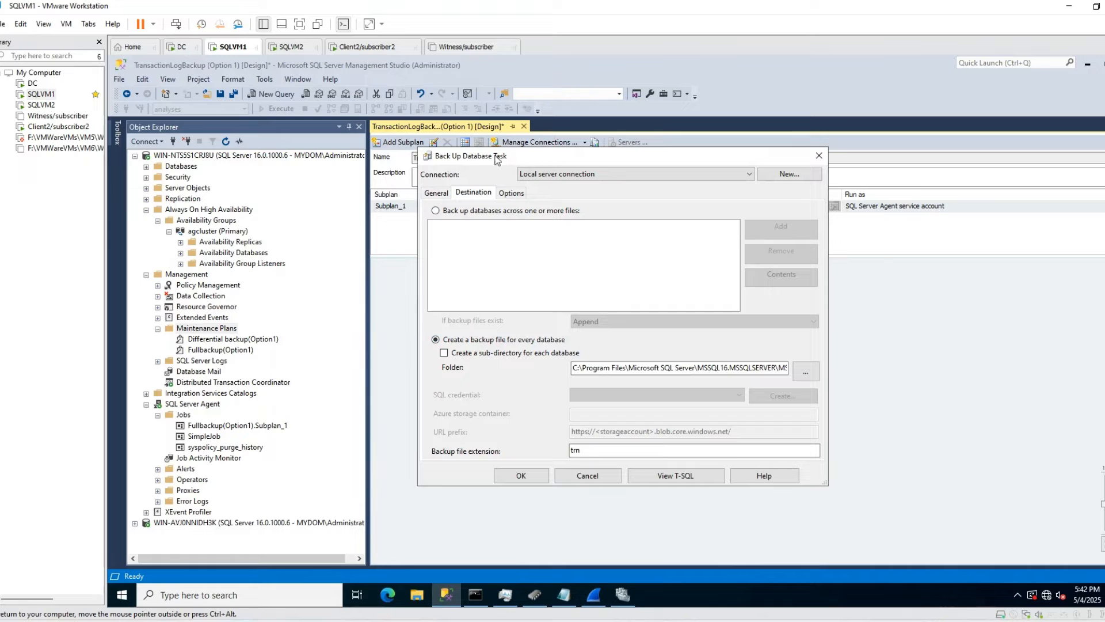
left_click(780, 367)
key("Right")
key("Right")
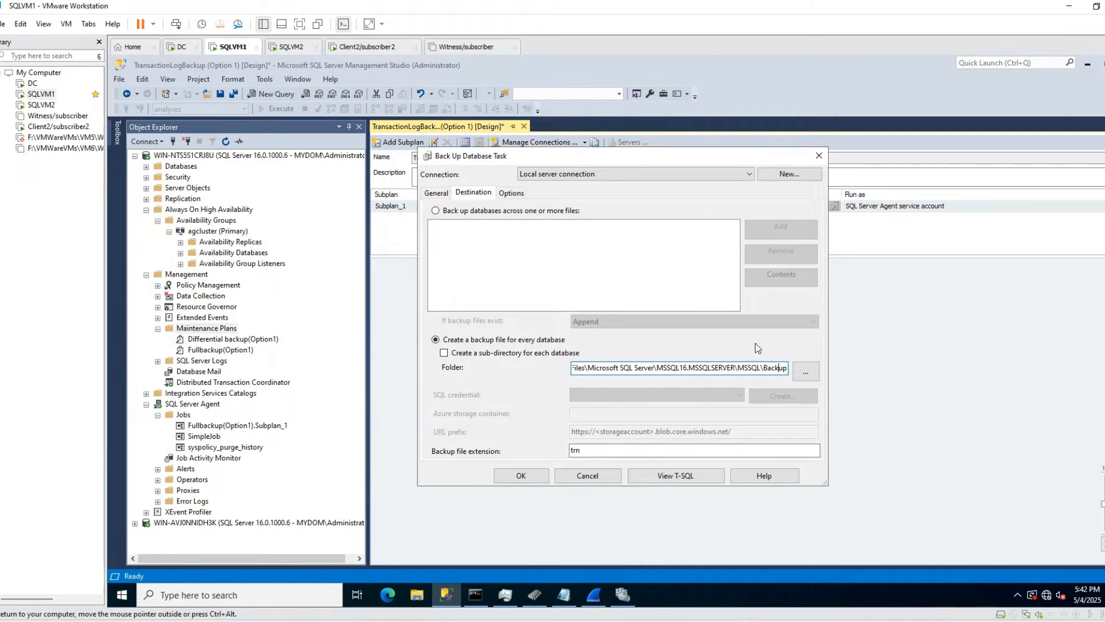
left_click(518, 192)
left_click(640, 210)
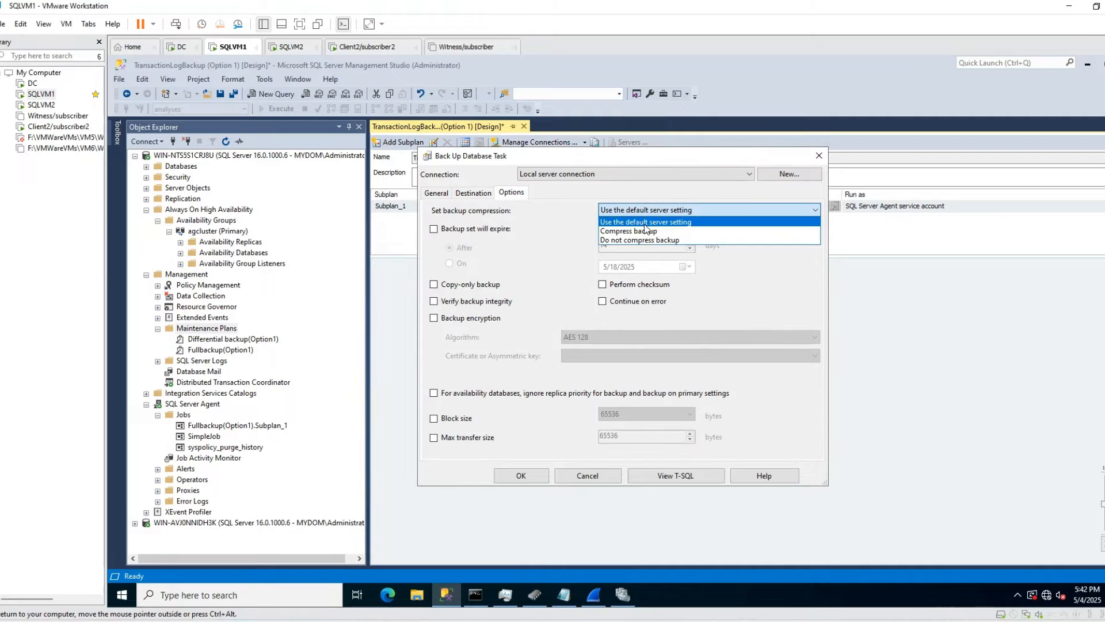
left_click(645, 228)
left_click(436, 192)
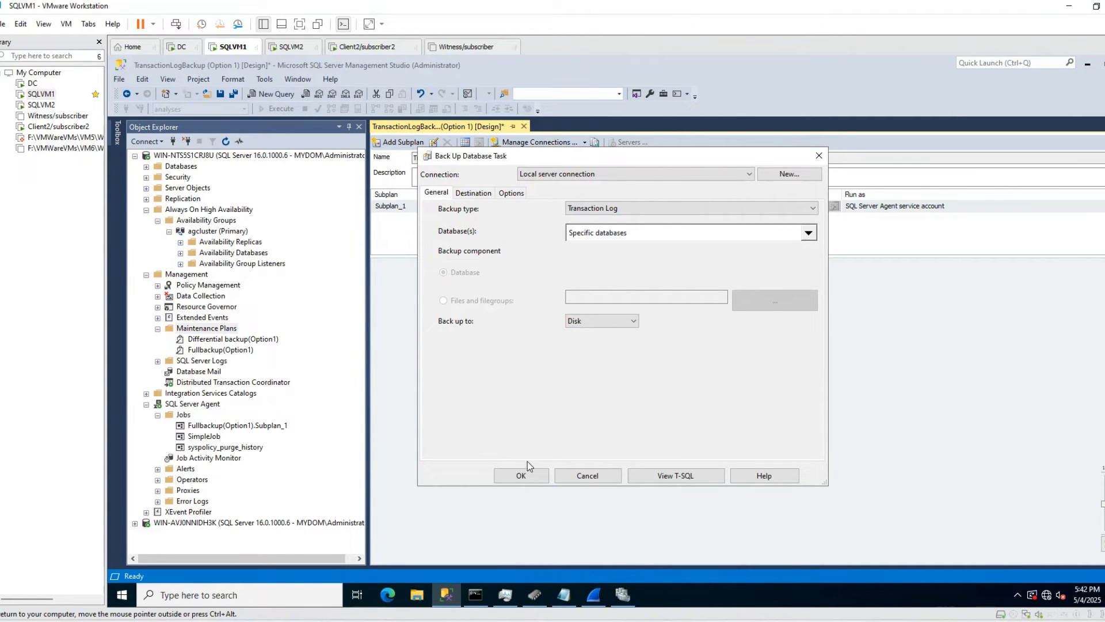
left_click(521, 476)
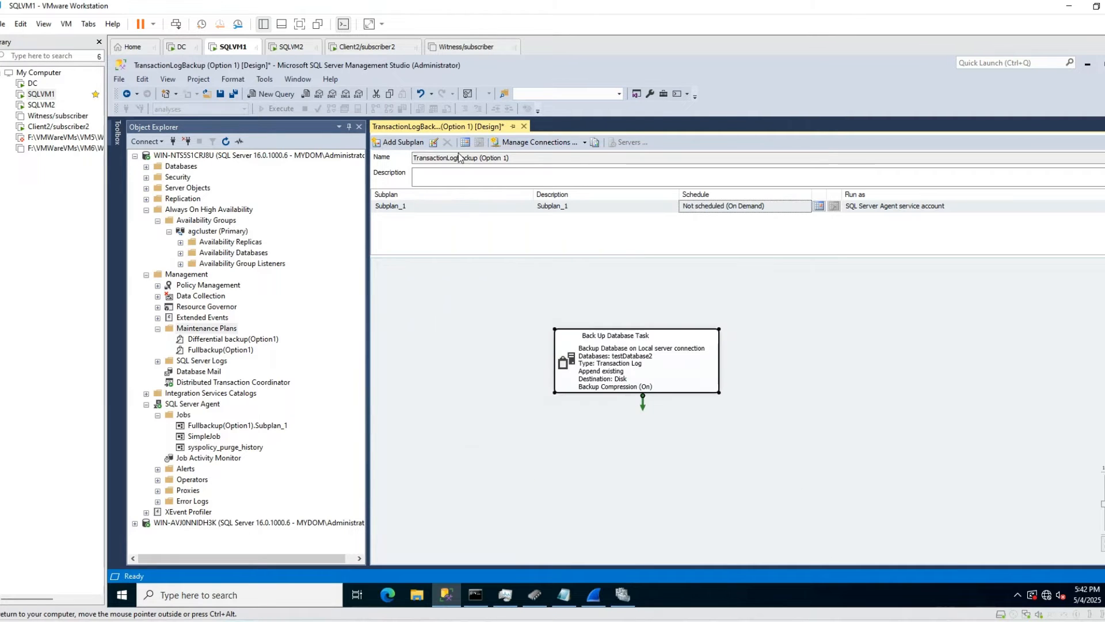
Schedule Subplan_1 to recur daily, every 15 minutes from 12:00:00 AM to 11:59:59 PM, and move the backup task slightly up the design surface.
left_click(465, 142)
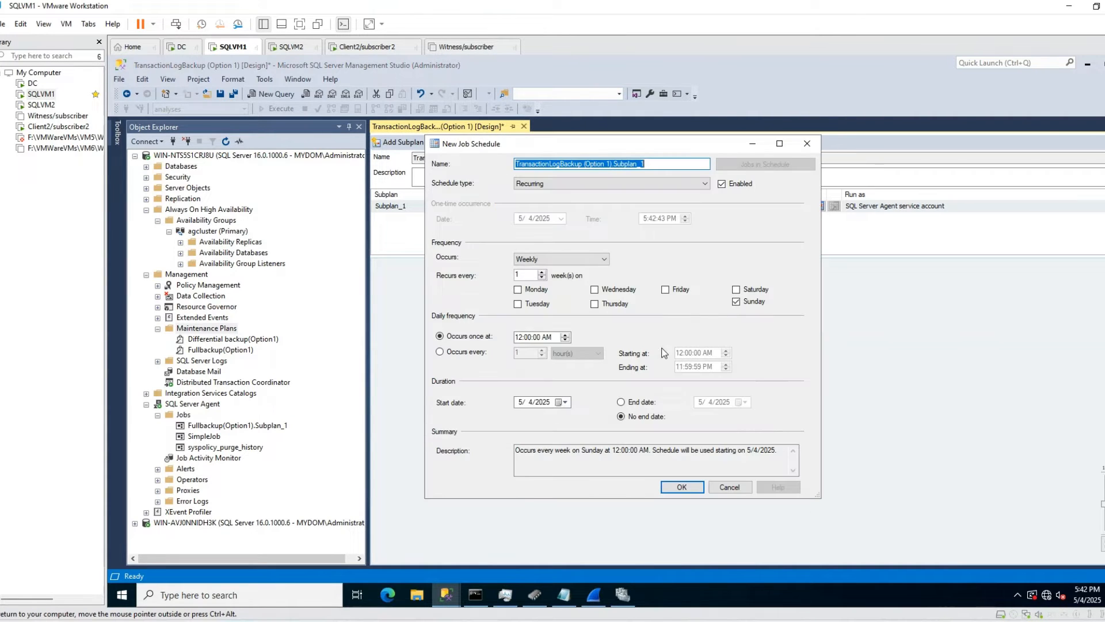
left_click(604, 258)
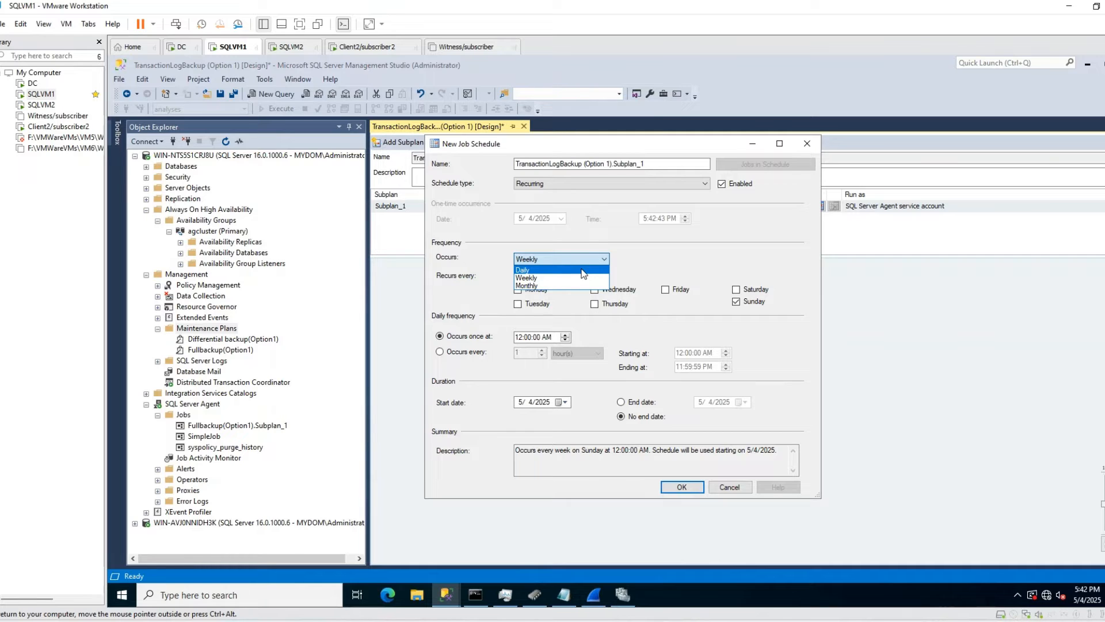
left_click(635, 251)
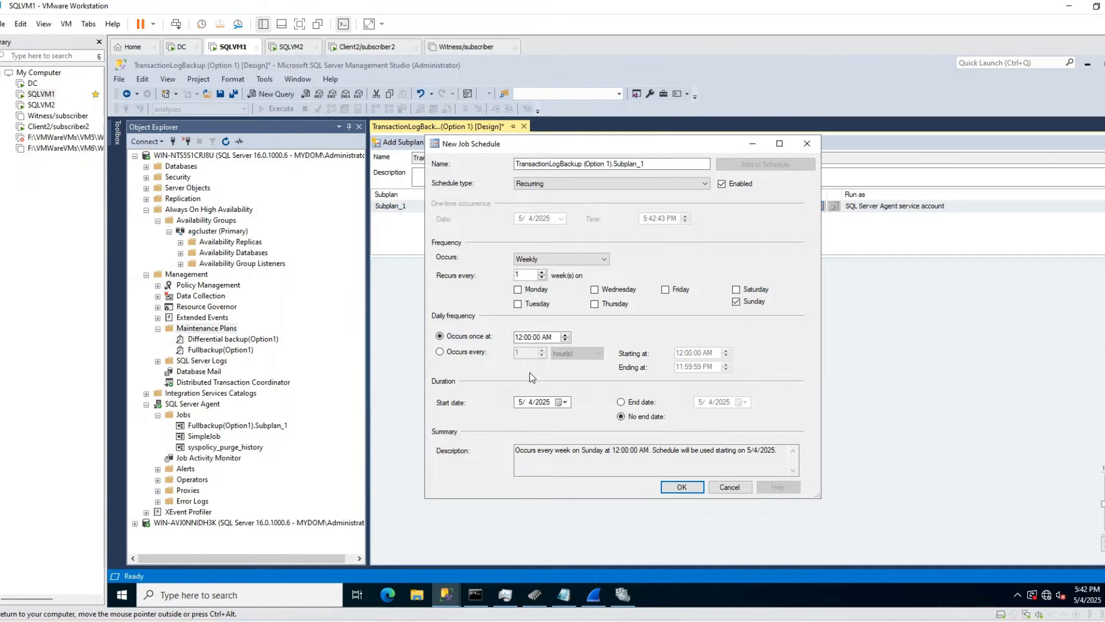
left_click(441, 353)
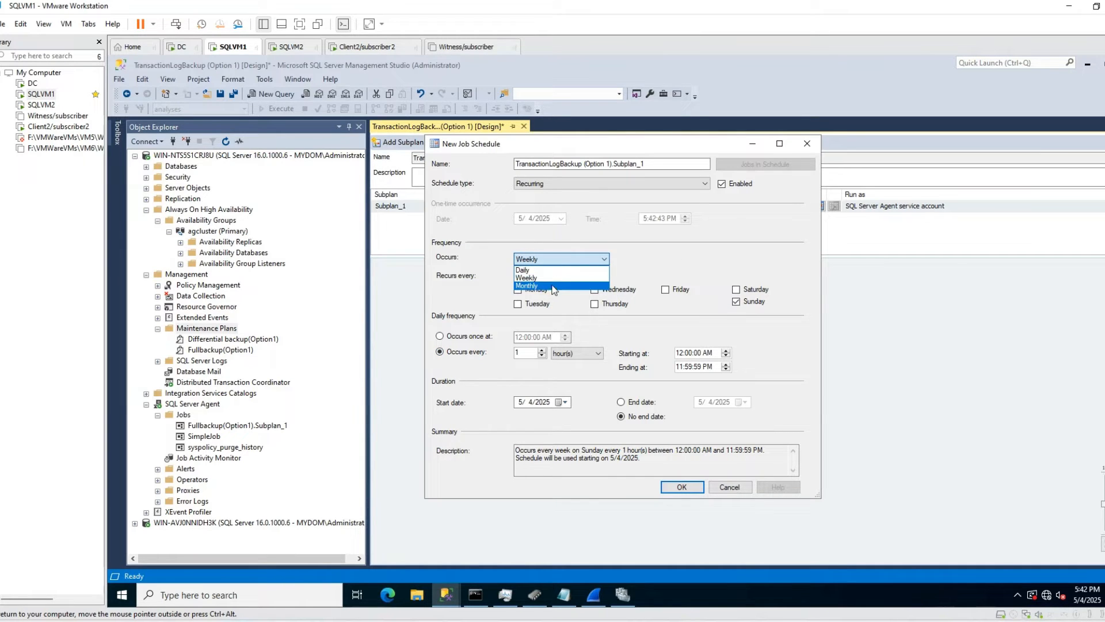
left_click(559, 269)
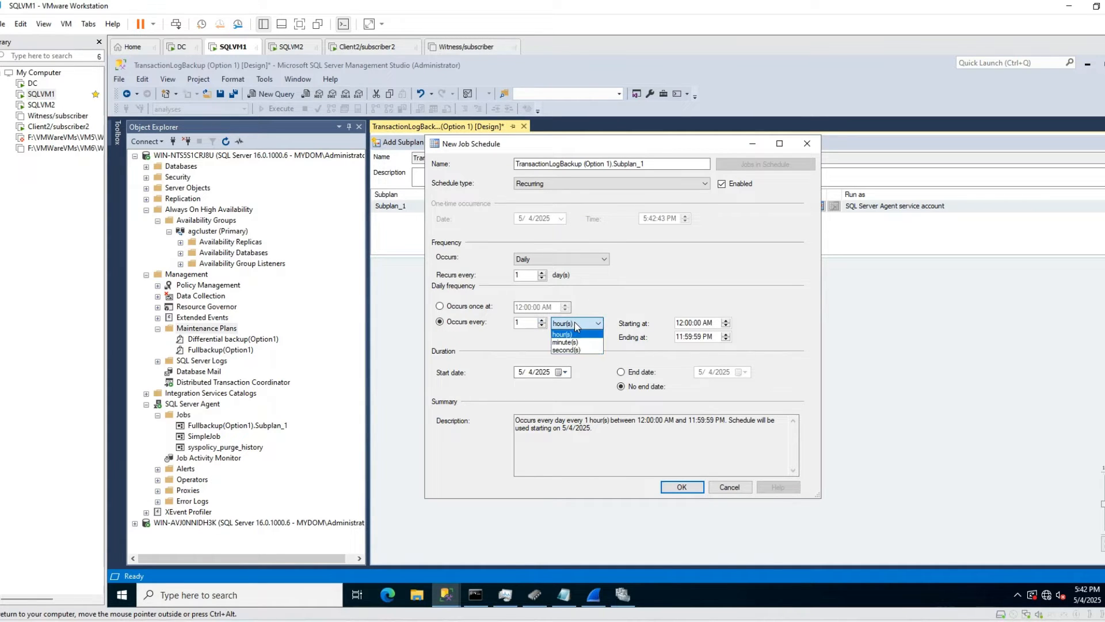
left_click(561, 342)
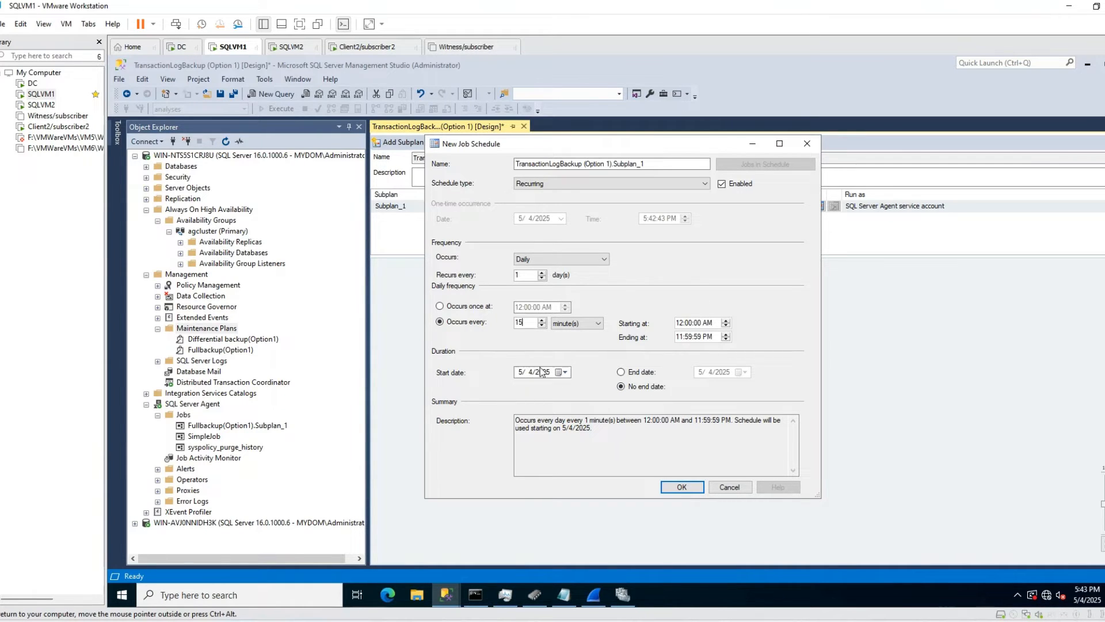
left_click(680, 487)
left_click_drag(623, 360, 622, 314)
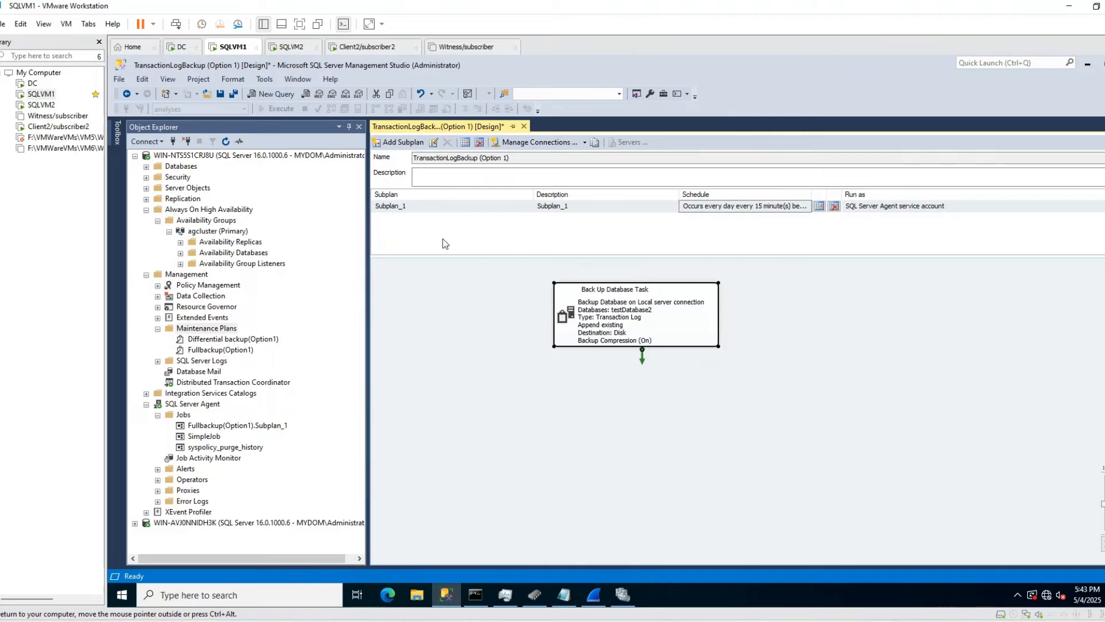
Save the TransactionLogBackup (Option 1) maintenance plan and close its design view.
right_click(475, 129)
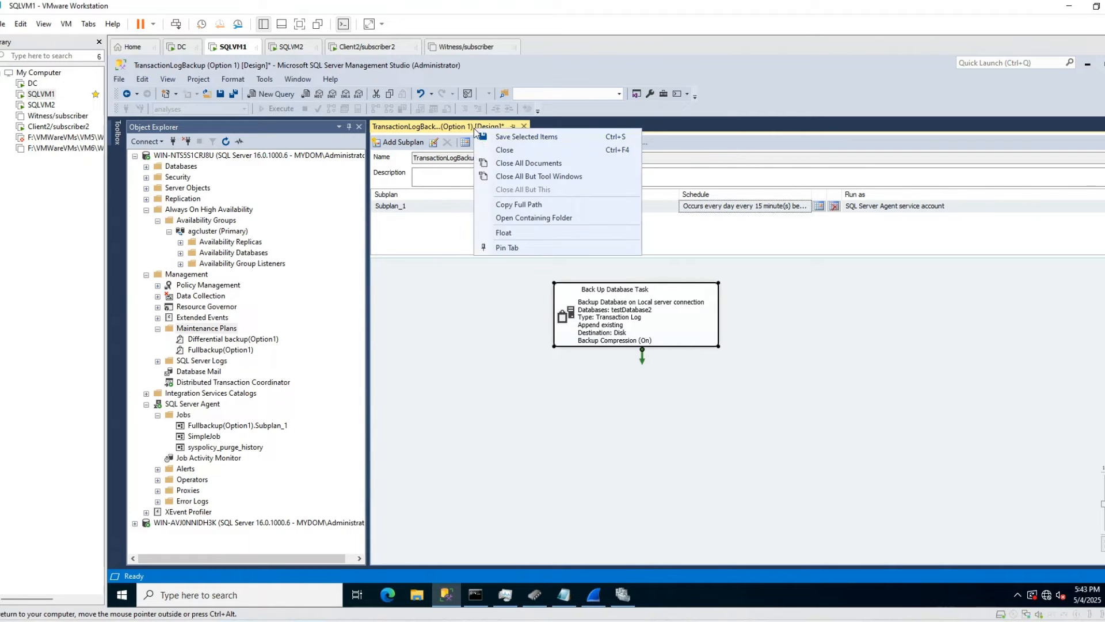
left_click(506, 137)
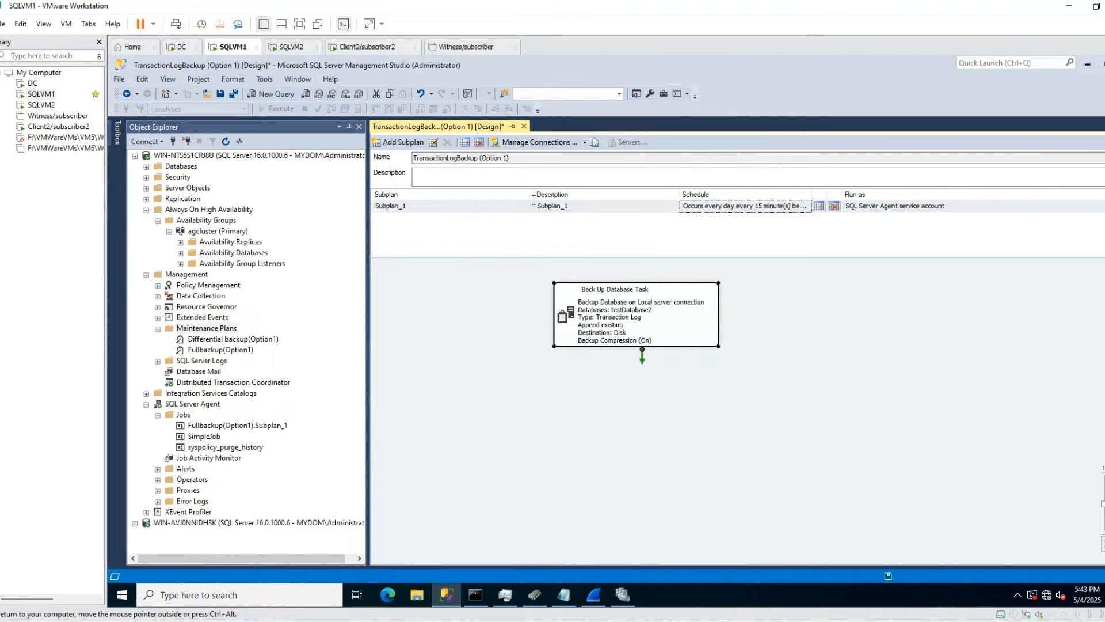
left_click(522, 127)
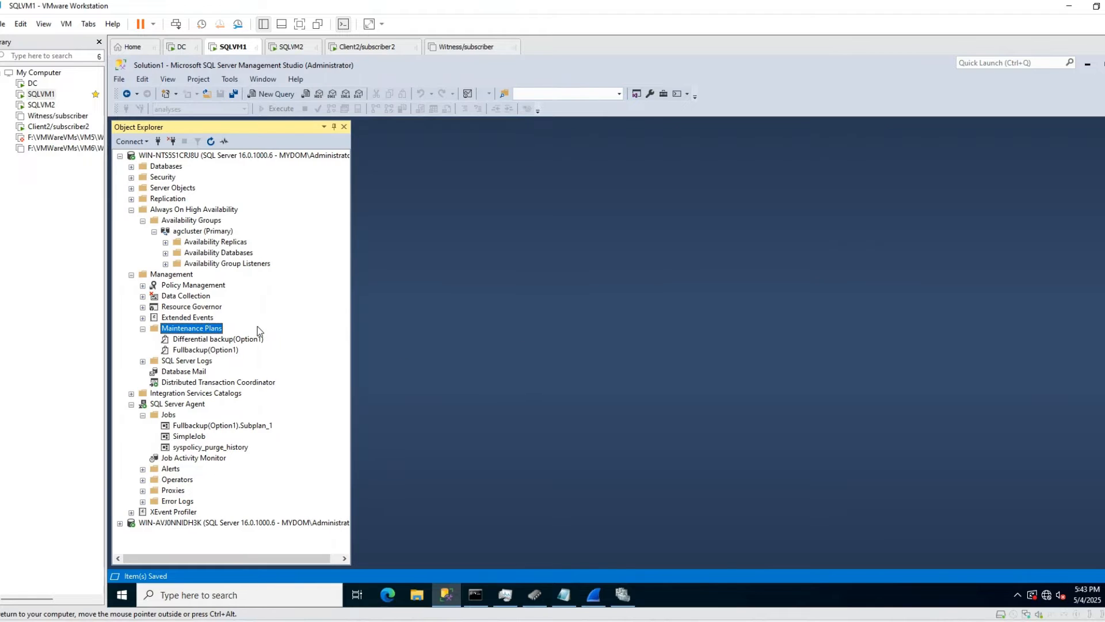
Refresh the Maintenance Plans folder and review the design of the Differential backup(Option1) plan.
right_click(194, 329)
left_click(264, 395)
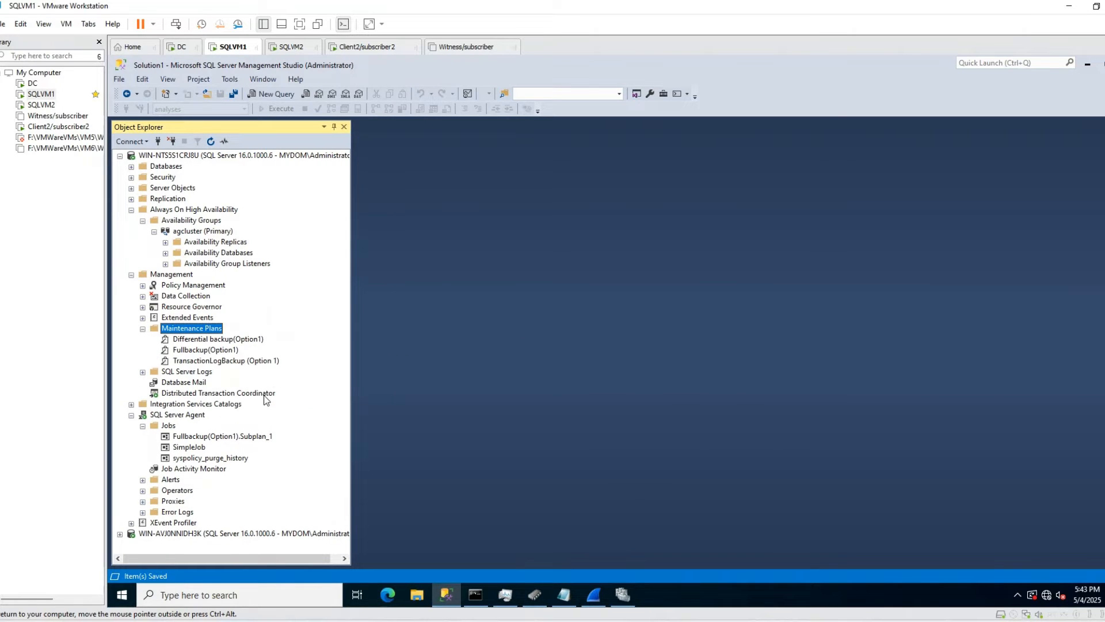
double_click(231, 340)
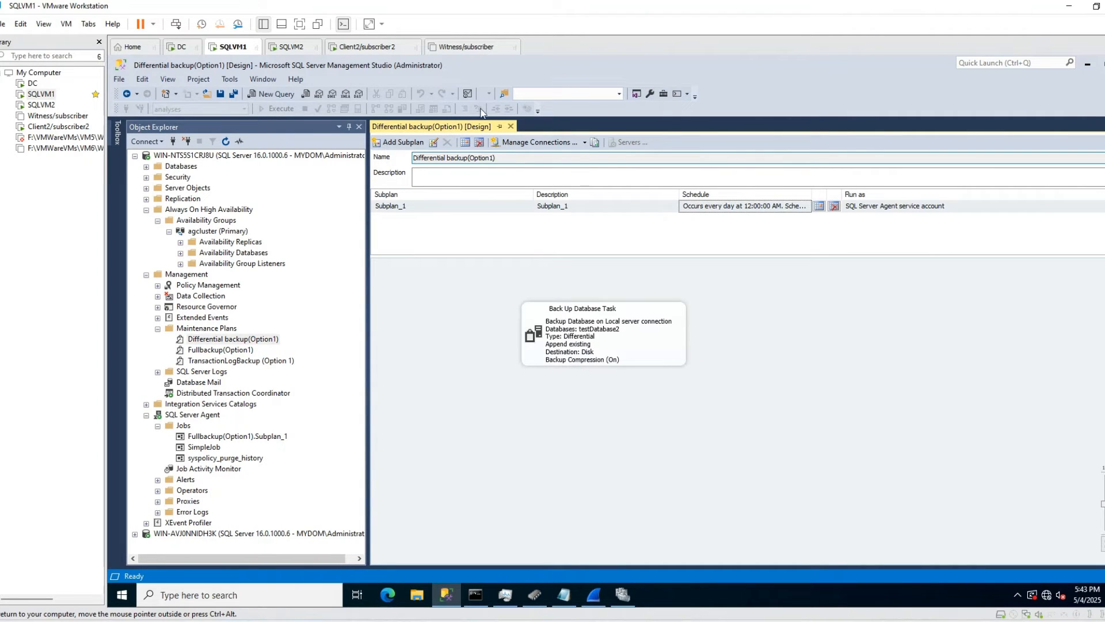
left_click(510, 127)
left_click(194, 351)
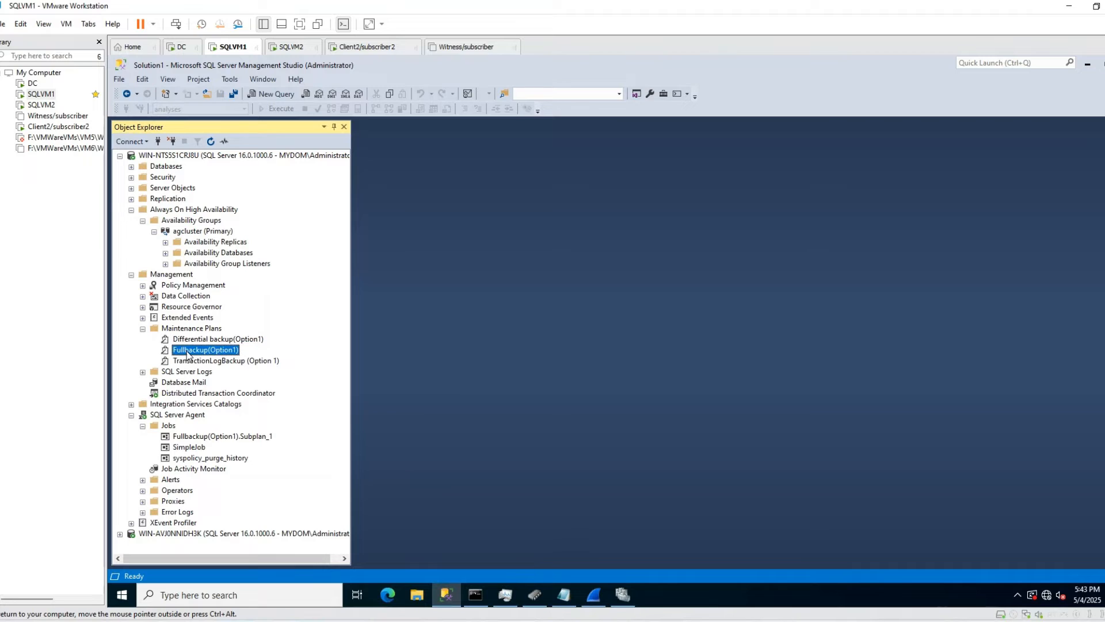
left_click(197, 362)
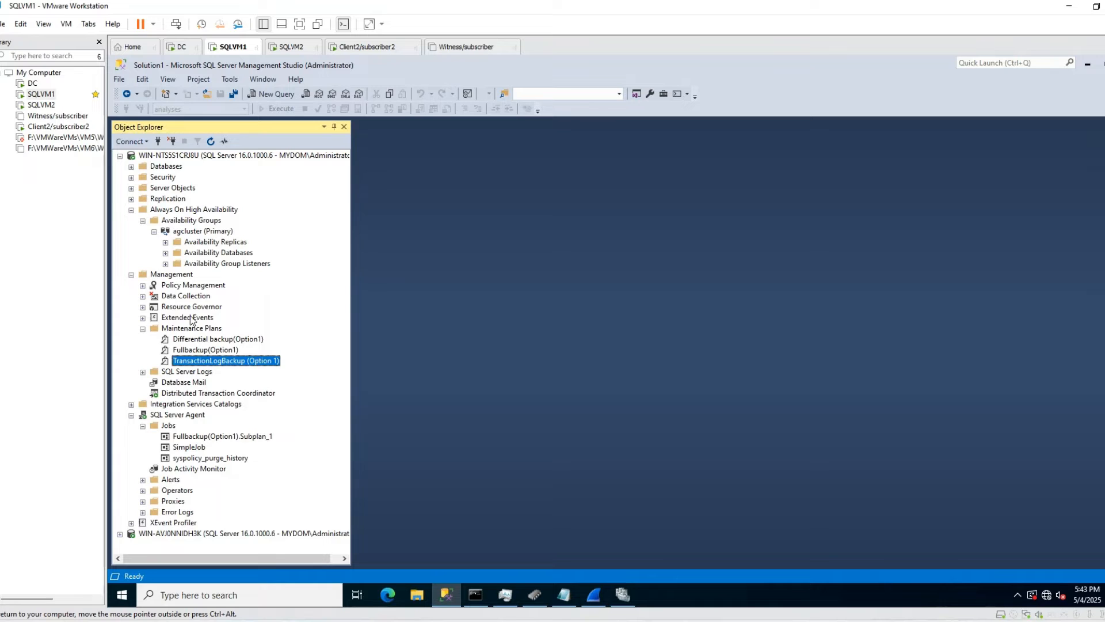
left_click(207, 339)
left_click(211, 351)
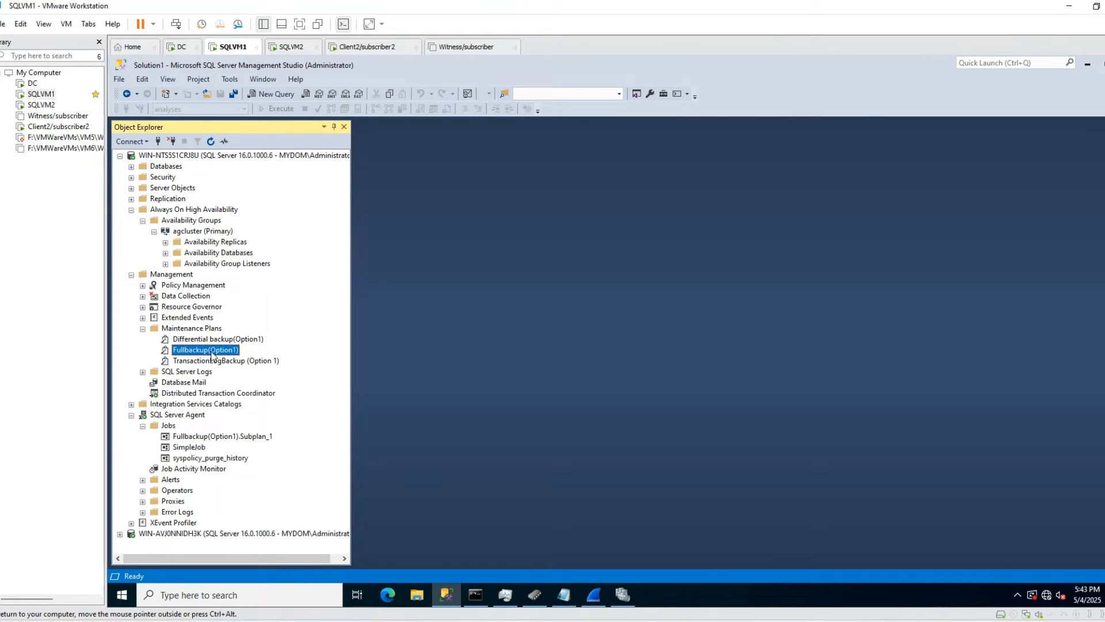
left_click(213, 361)
left_click(213, 340)
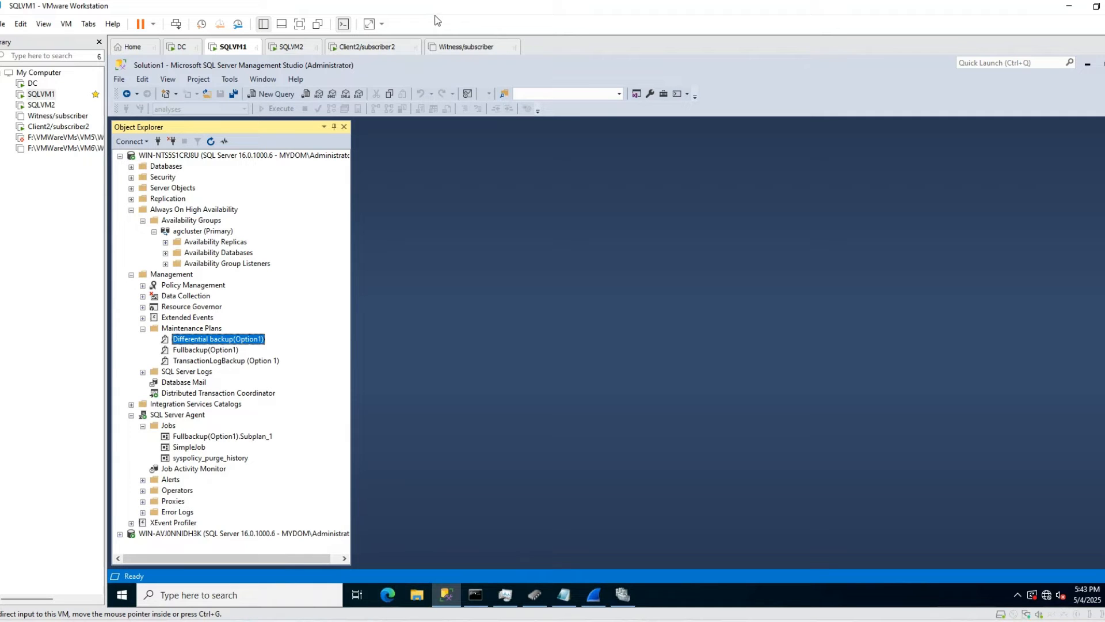
Expand the Availability Databases of the agcluster group and look over the database the maintenance plans cover.
left_click(199, 232)
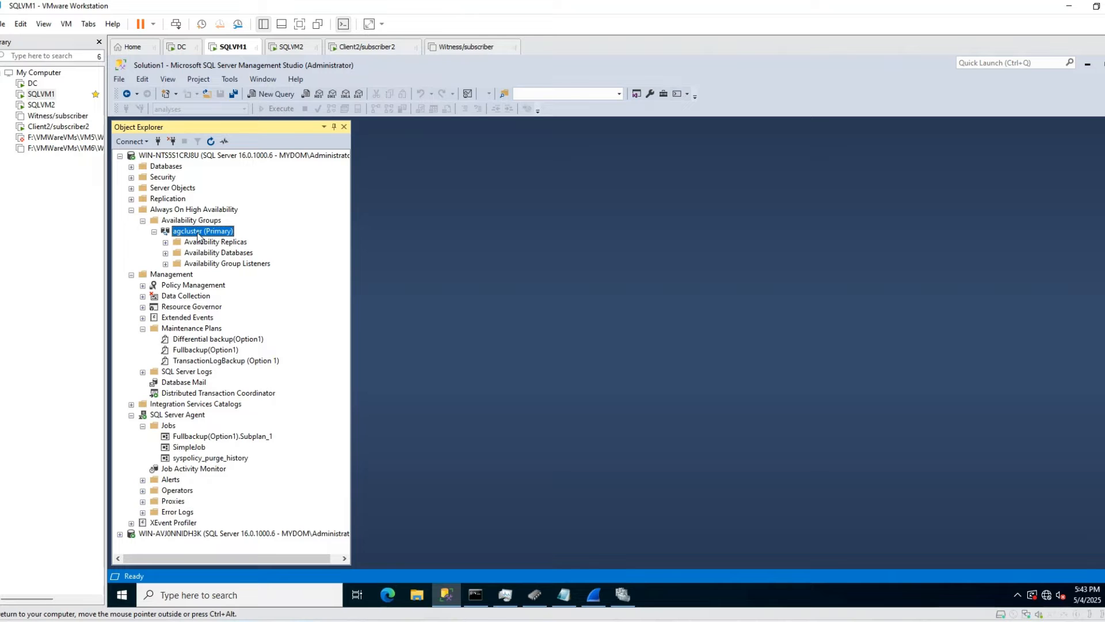
double_click(204, 255)
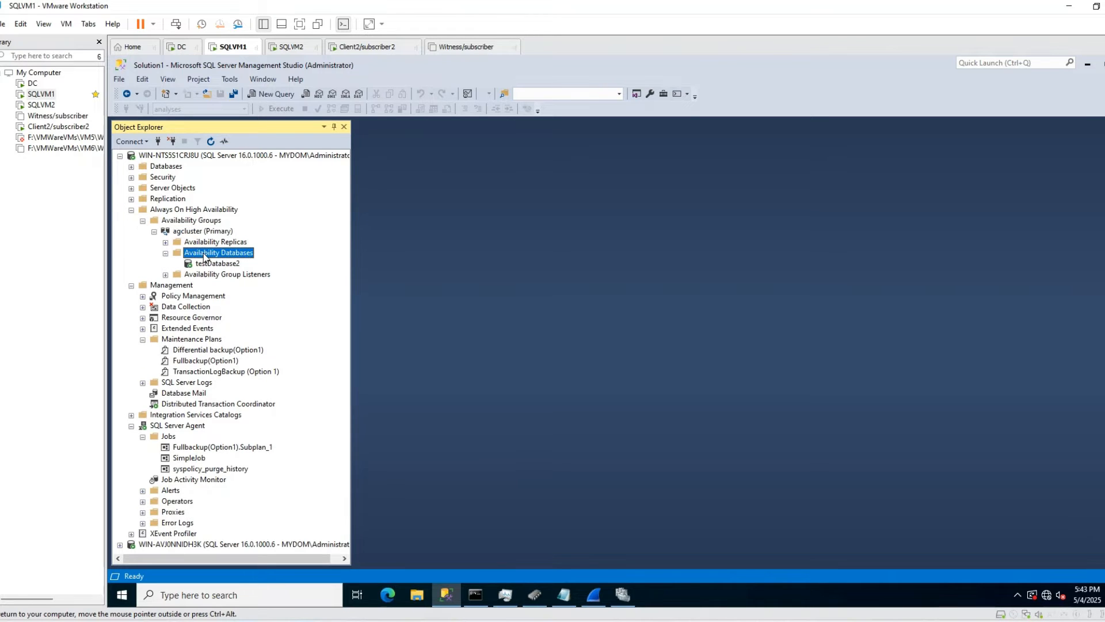
left_click(191, 351)
left_click(194, 361)
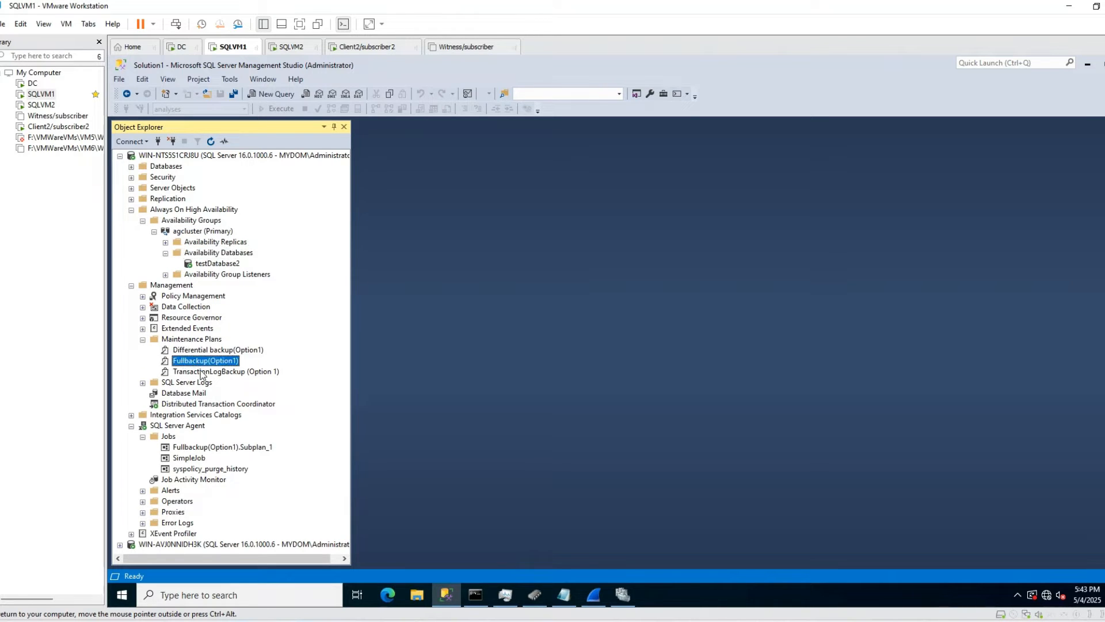
left_click(202, 372)
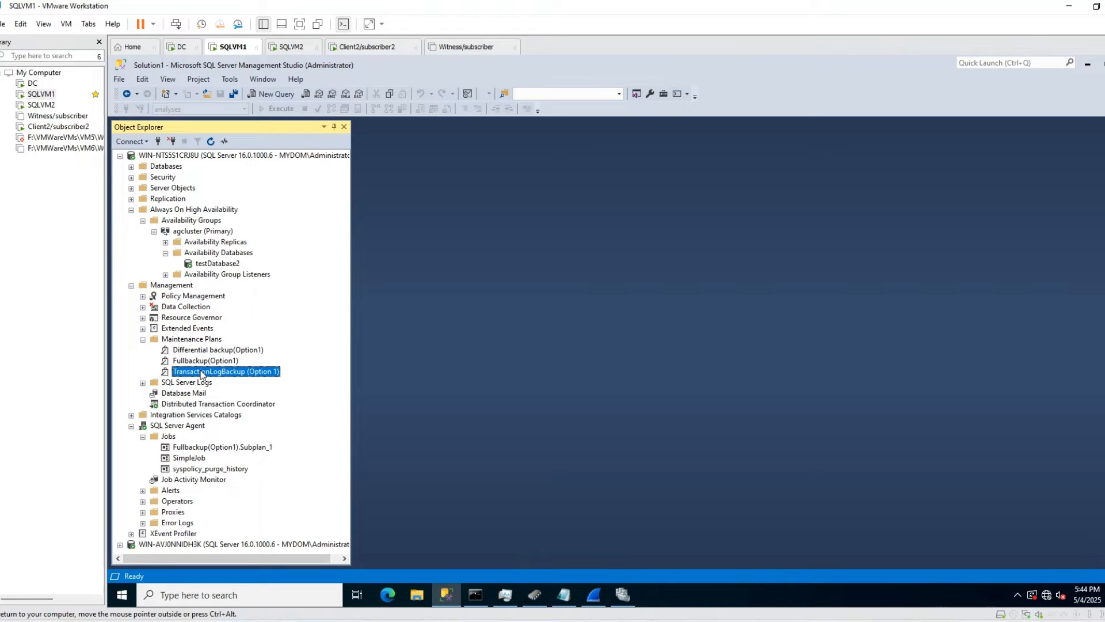
left_click(207, 351)
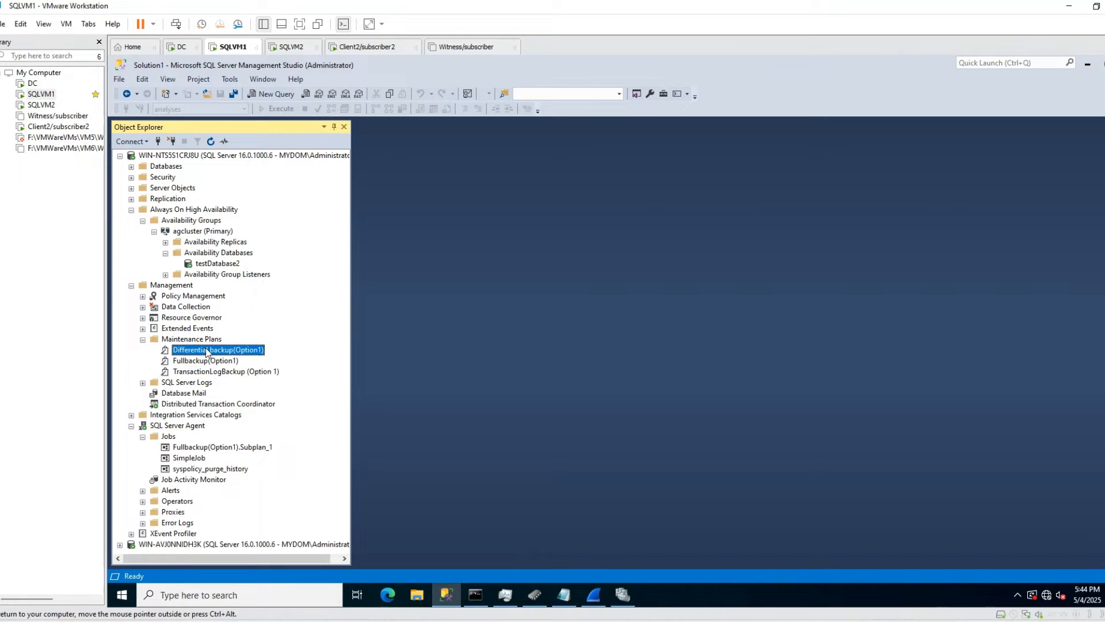
right_click(208, 351)
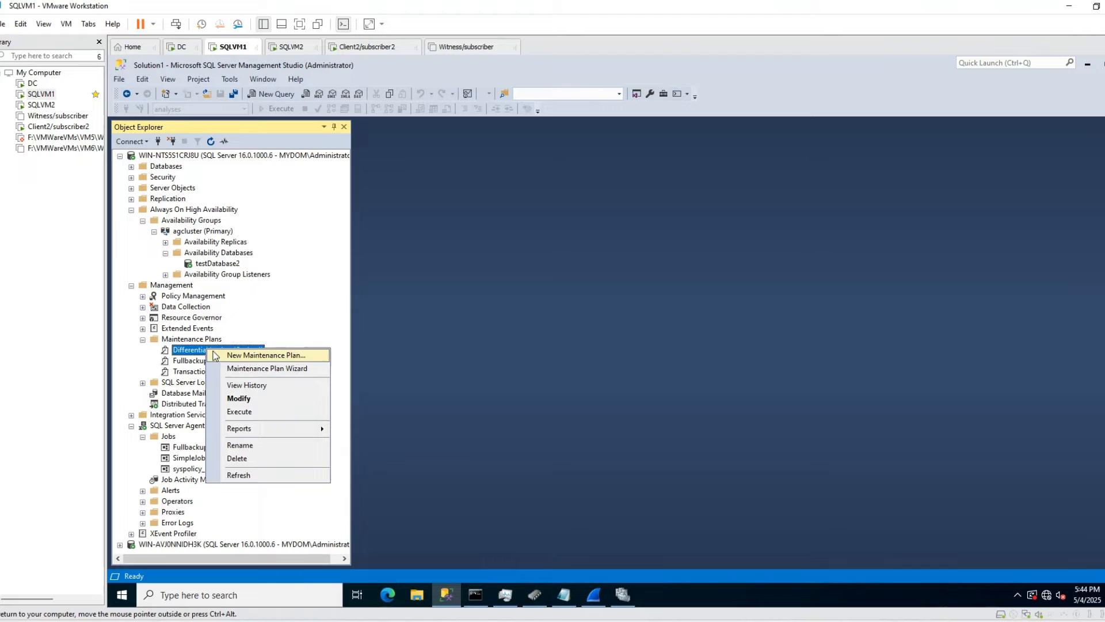
mouse_move(295, 433)
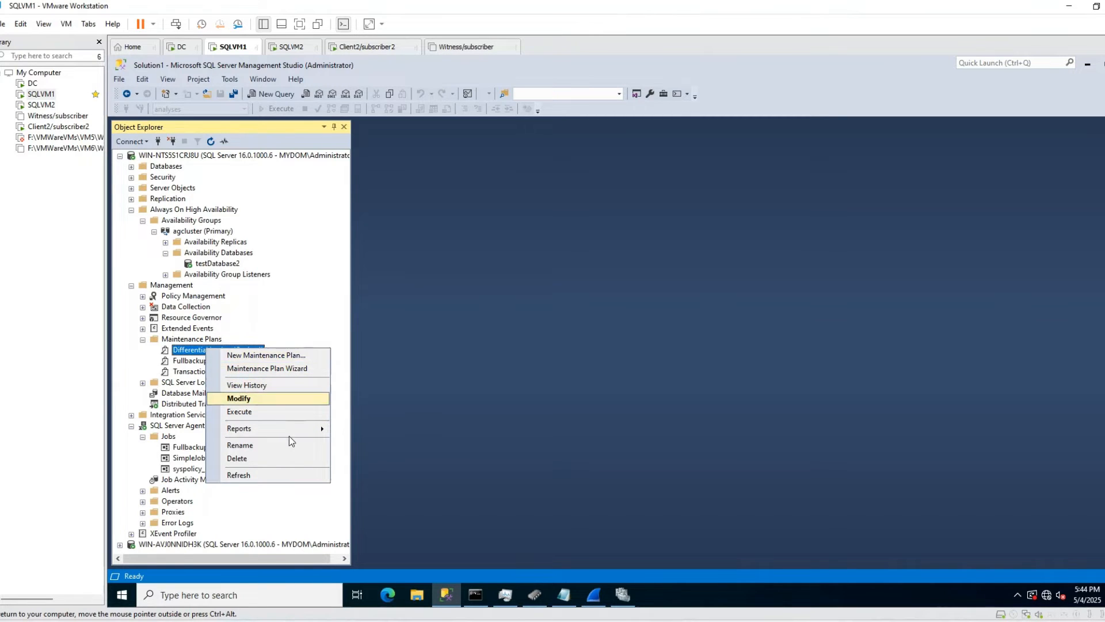
Switch to the SQLVM2 machine, connect to the WIN-AVJ0NNIDH3K server and expand its Management folder.
left_click(287, 51)
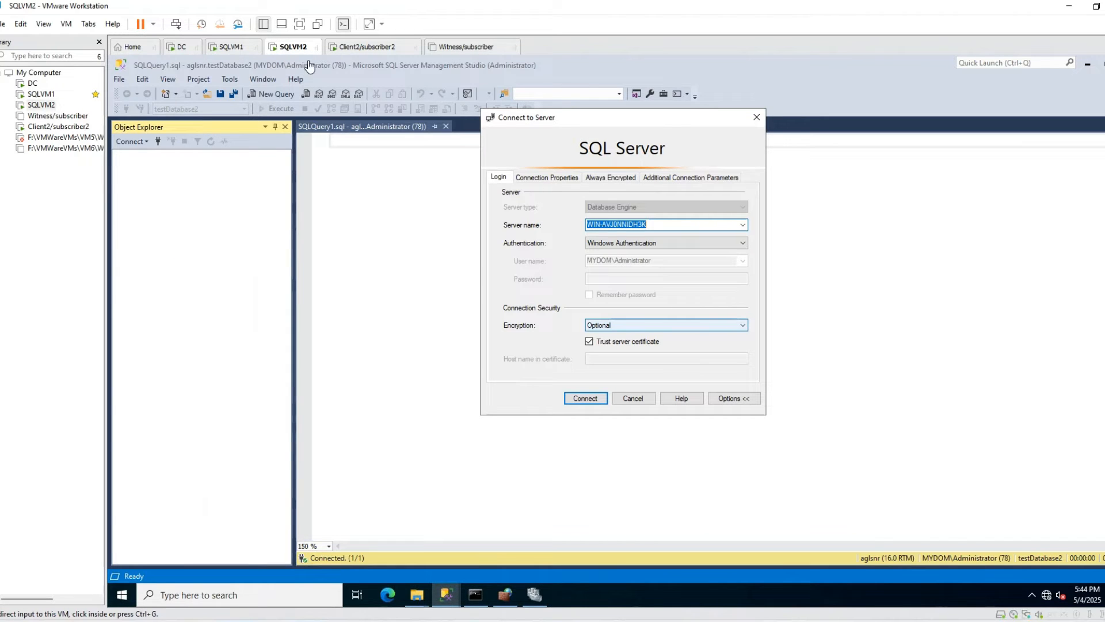
left_click(587, 399)
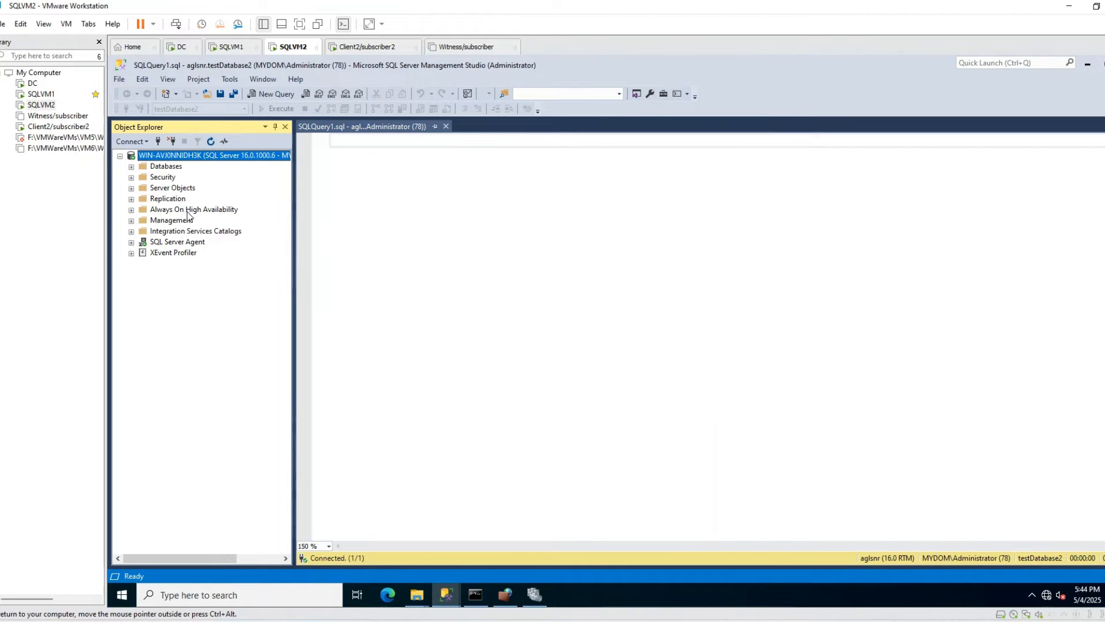
double_click(171, 220)
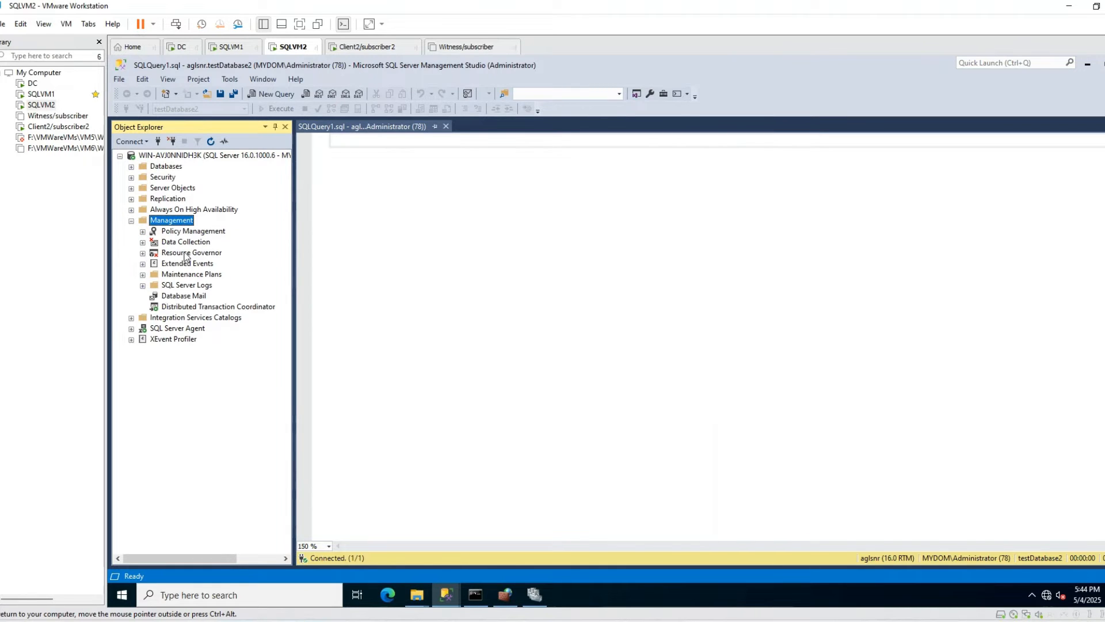
Create a new maintenance plan named FullBackup(Option1) on the WIN-AVJ0NNIDH3K server.
left_click(200, 276)
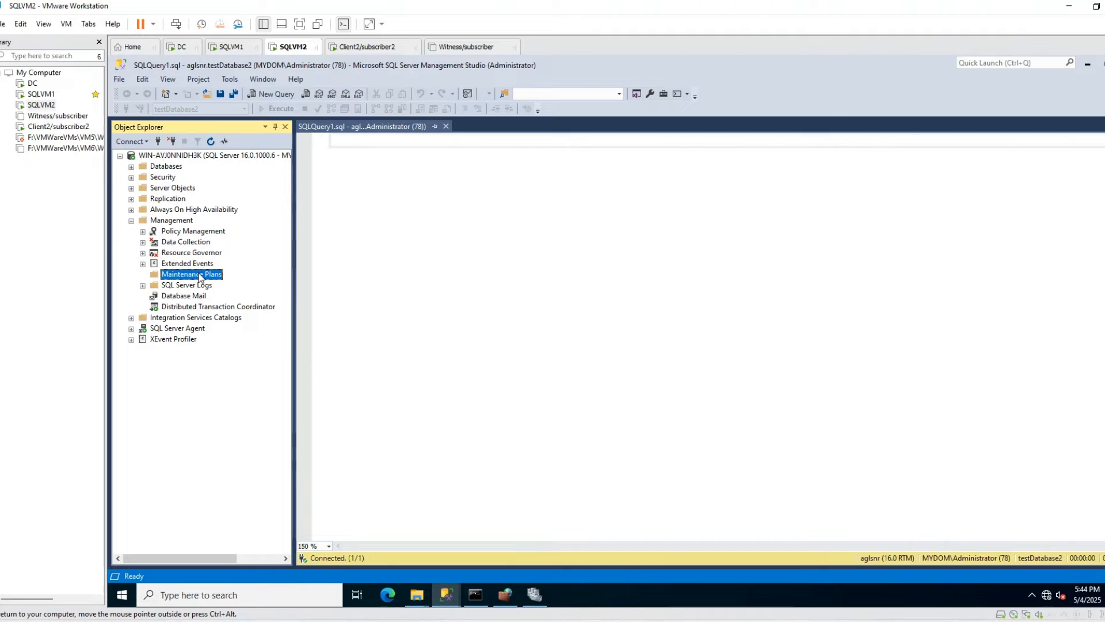
right_click(200, 277)
left_click(213, 281)
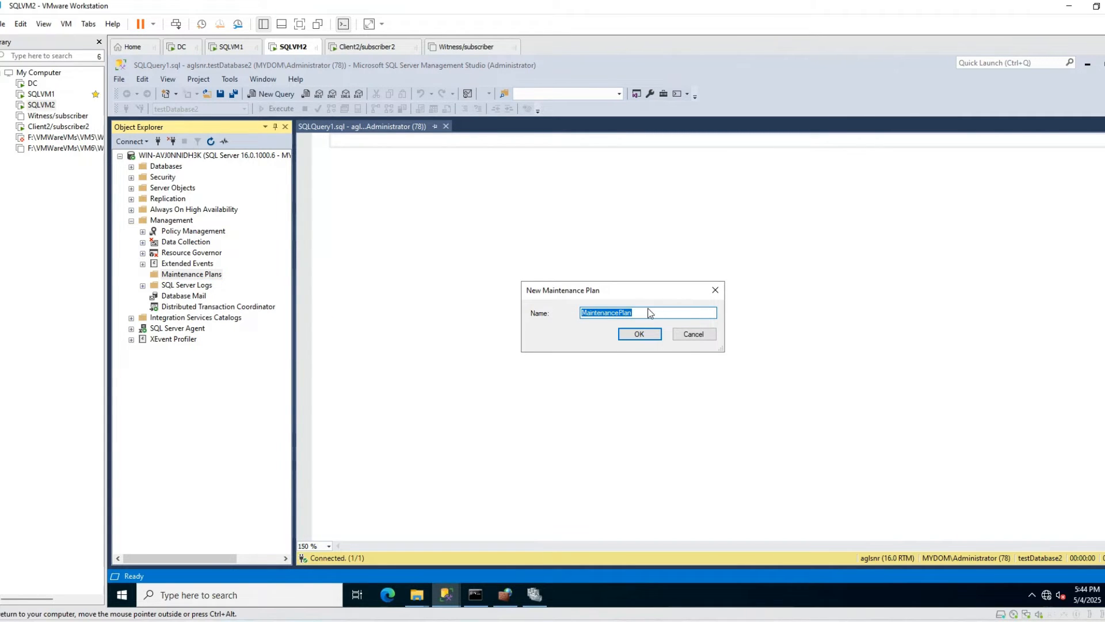
type("FullBackup(Option1")
left_click(640, 335)
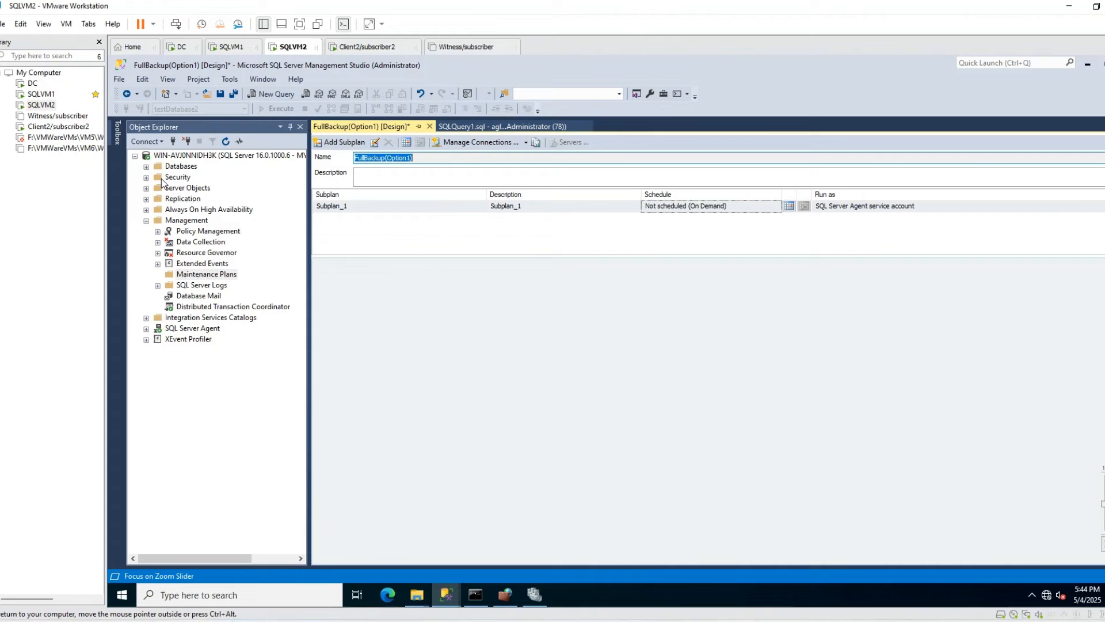
Add a Back Up Database Task to the FullBackup(Option1) design surface.
left_click(117, 133)
left_click_drag(184, 185, 464, 387)
right_click(463, 384)
left_click(501, 373)
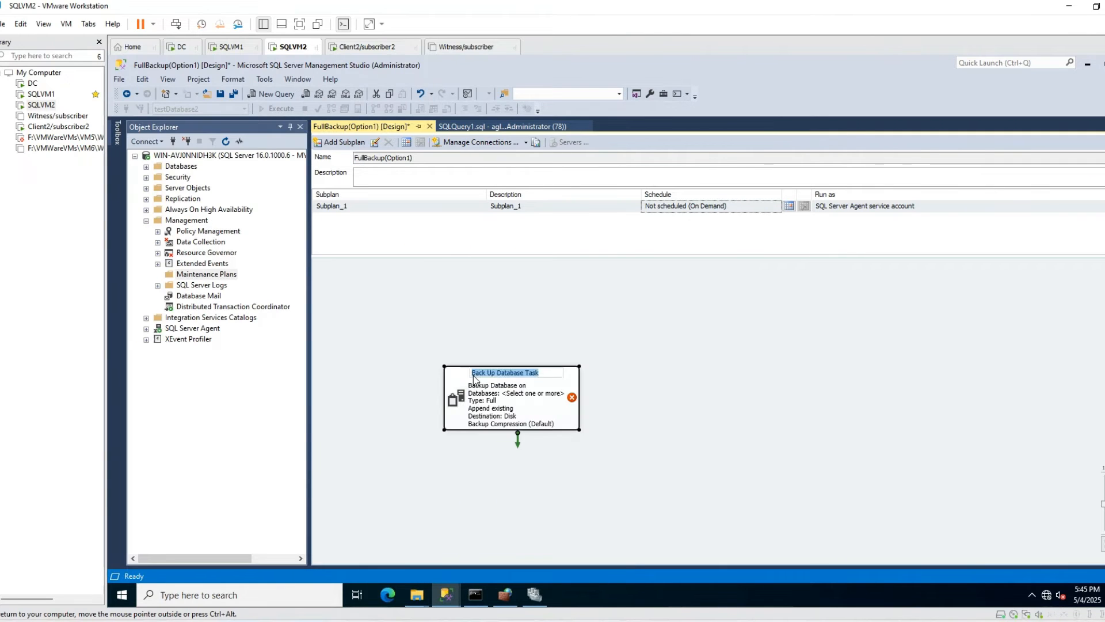
Configure the backup task for a full backup of testDatabase2 to disk with backup compression on.
double_click(476, 398)
left_click(610, 232)
left_click(728, 502)
left_click(473, 193)
left_click(511, 192)
left_click(631, 211)
left_click(628, 231)
left_click(521, 475)
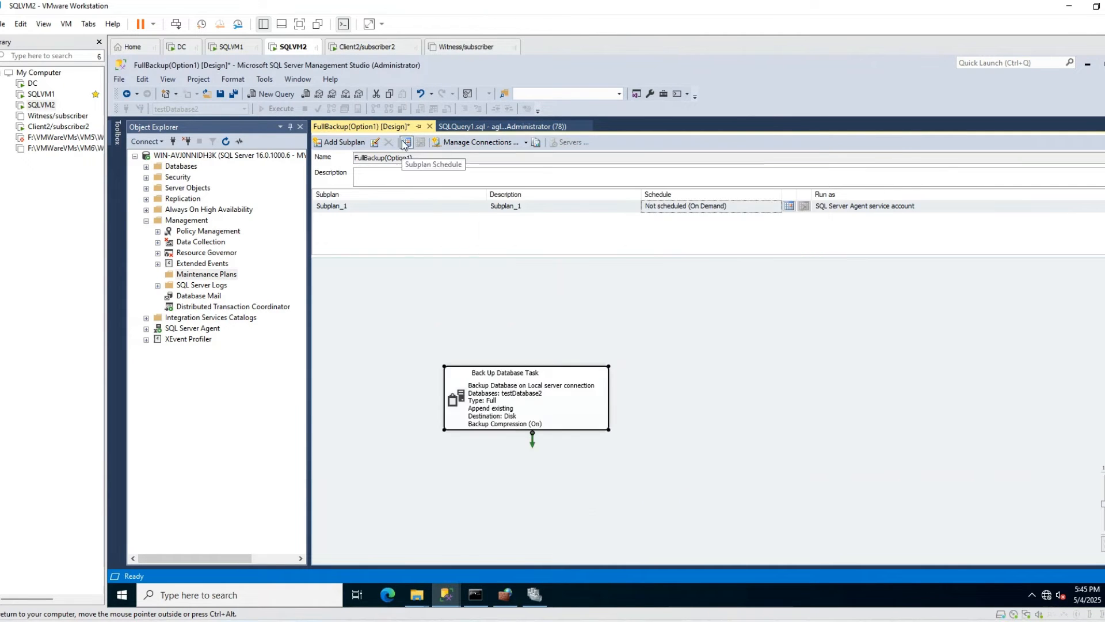
Set a schedule for Subplan_1 of the FullBackup(Option1) plan.
left_click(406, 142)
left_click(588, 301)
left_click(682, 487)
Save the FullBackup(Option1) plan, close its design view and refresh the Maintenance Plans folder.
right_click(396, 126)
left_click(448, 136)
left_click(430, 126)
right_click(200, 275)
left_click(221, 340)
Create a maintenance plan named DifferentialBackup (Option1) and add a Back Up Database Task to it.
right_click(200, 275)
left_click(236, 283)
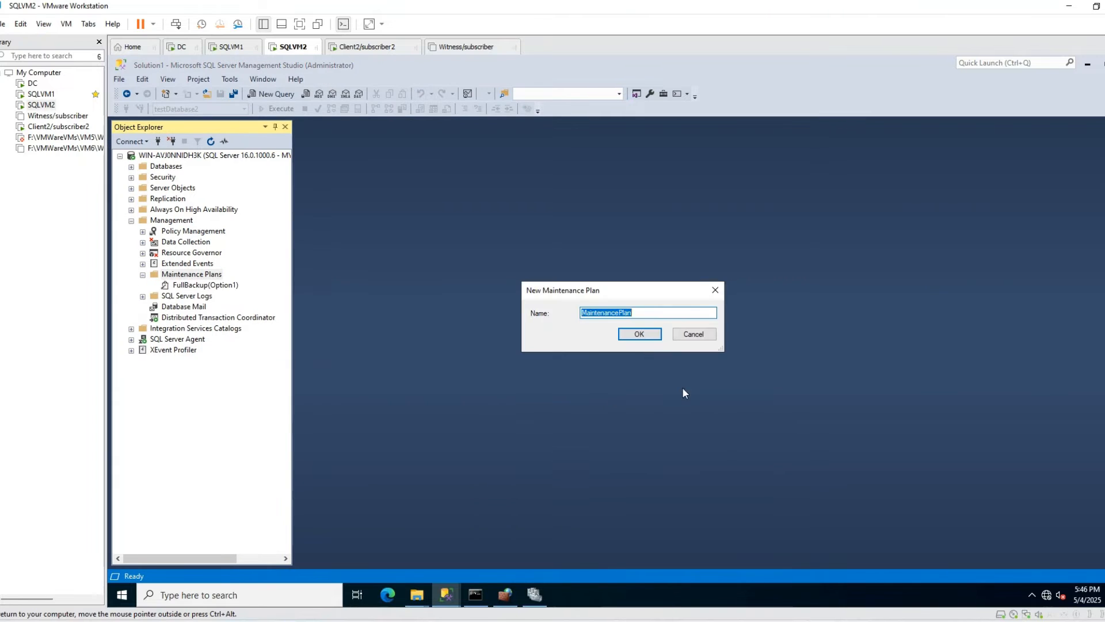
type("DifferentialBackup (Option1)")
left_click(638, 333)
left_click(117, 133)
left_click_drag(184, 185, 550, 373)
Configure the backup task with the Differential backup type for testDatabase2, backing up to disk.
double_click(552, 377)
left_click(511, 193)
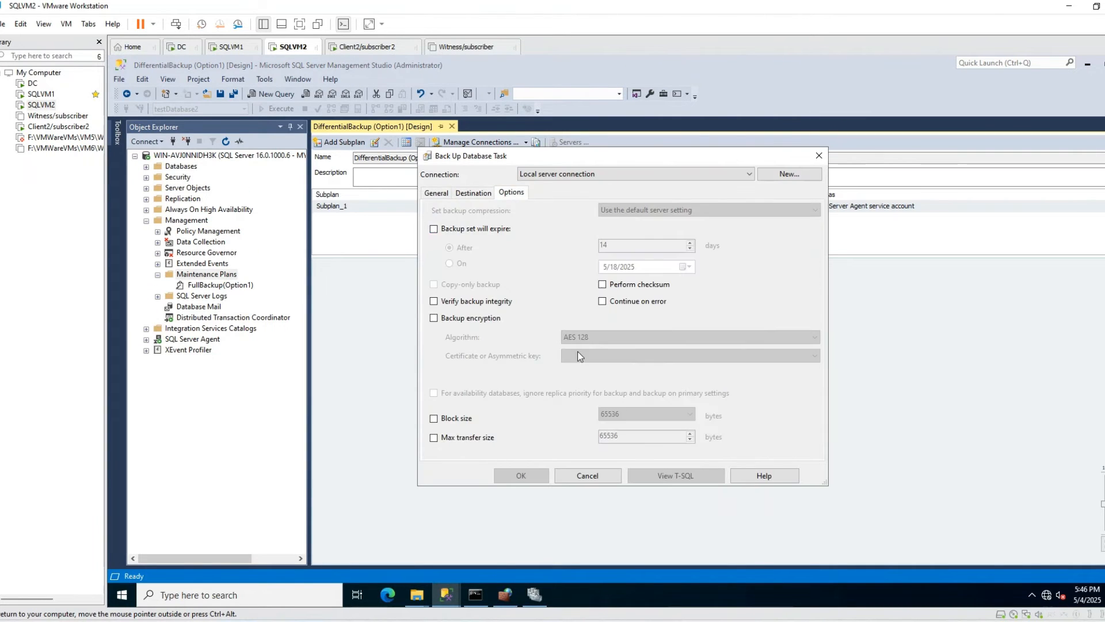
left_click(436, 193)
left_click(614, 207)
left_click(599, 229)
left_click(436, 192)
left_click(808, 233)
left_click(602, 430)
left_click(754, 500)
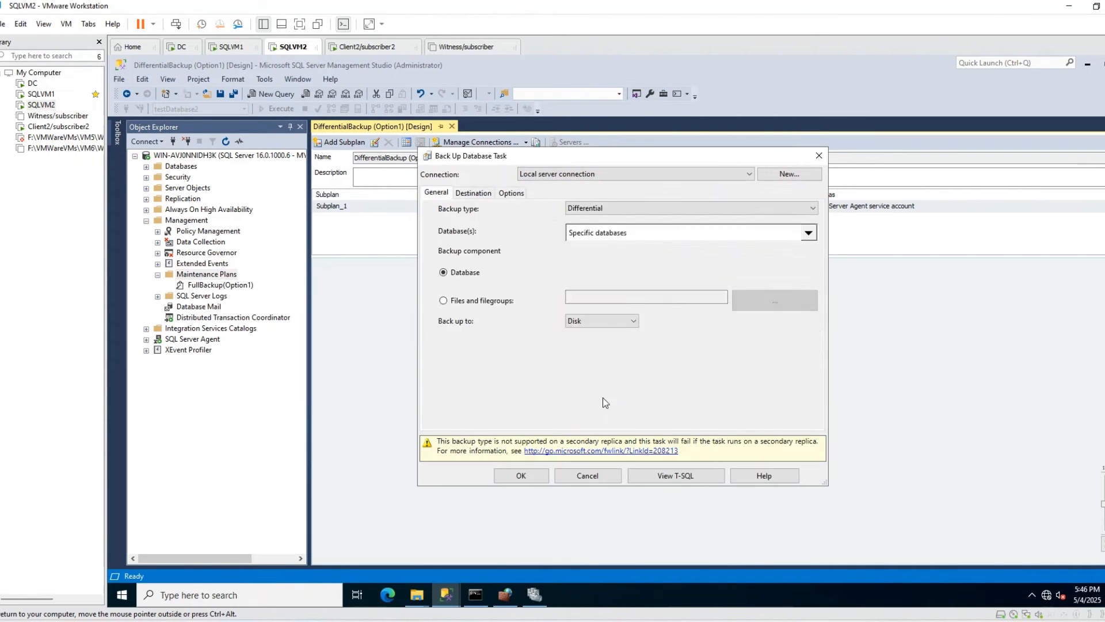
left_click(521, 475)
Set a schedule for Subplan_1 of the DifferentialBackup (Option1) plan.
left_click(789, 206)
left_click(530, 306)
left_click(600, 259)
left_click(530, 269)
left_click(682, 487)
Save the DifferentialBackup (Option1) plan and close its design view.
right_click(426, 128)
left_click(440, 139)
left_click(454, 126)
Create a maintenance plan named TransactionalLogBackup(Option1) and add a Back Up Database Task to it.
right_click(200, 275)
left_click(236, 283)
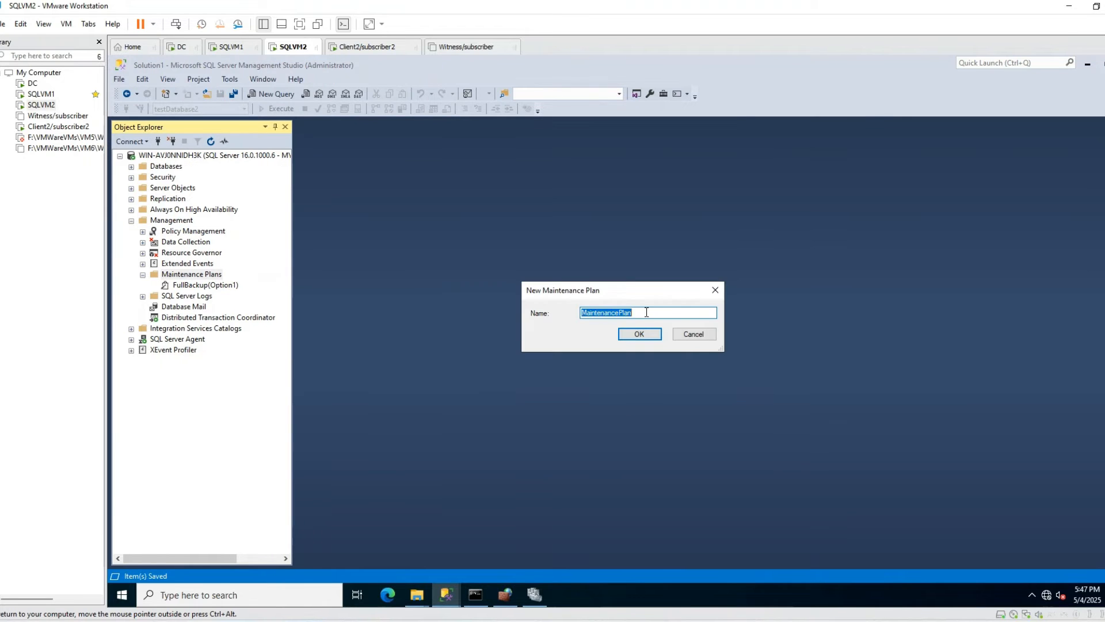
type("TransactionalLogBackup(Option1)")
left_click(638, 333)
left_click(117, 134)
left_click_drag(184, 185, 459, 380)
Configure the backup task with the Transaction Log backup type for testDatabase2 and review its remaining options.
double_click(458, 379)
left_click(808, 233)
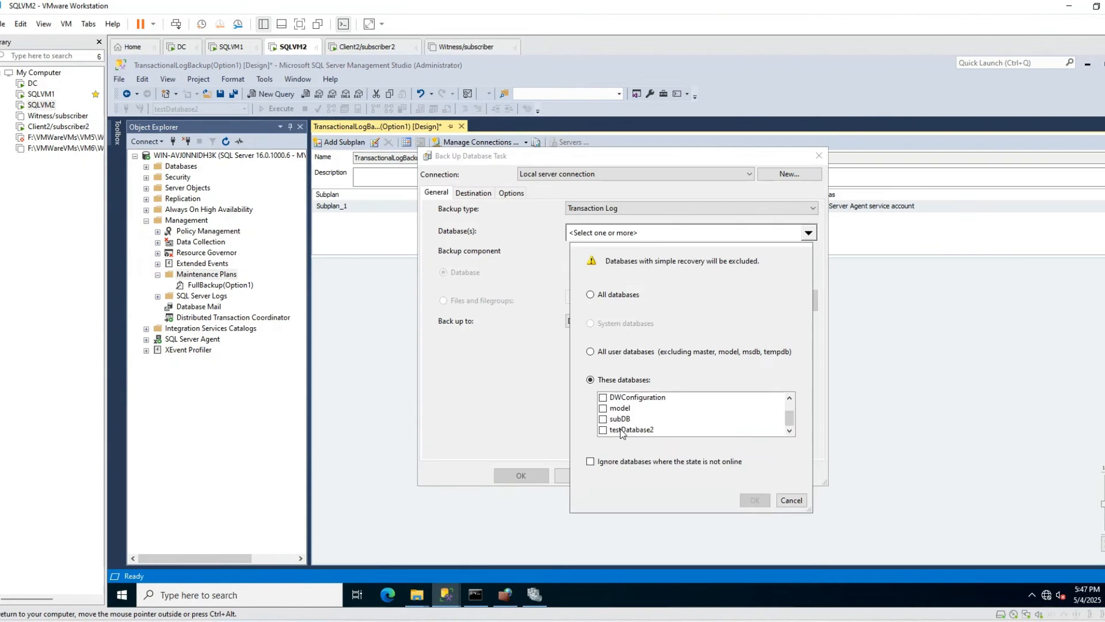
left_click(604, 430)
left_click(755, 501)
left_click(511, 193)
left_click(521, 476)
Set a schedule for Subplan_1 of the TransactionalLogBackup(Option1) plan.
left_click(789, 206)
left_click(440, 322)
left_click(682, 487)
Save the TransactionalLogBackup(Option1) plan, close its design view and refresh the Maintenance Plans folder.
right_click(426, 128)
left_click(440, 140)
left_click(459, 127)
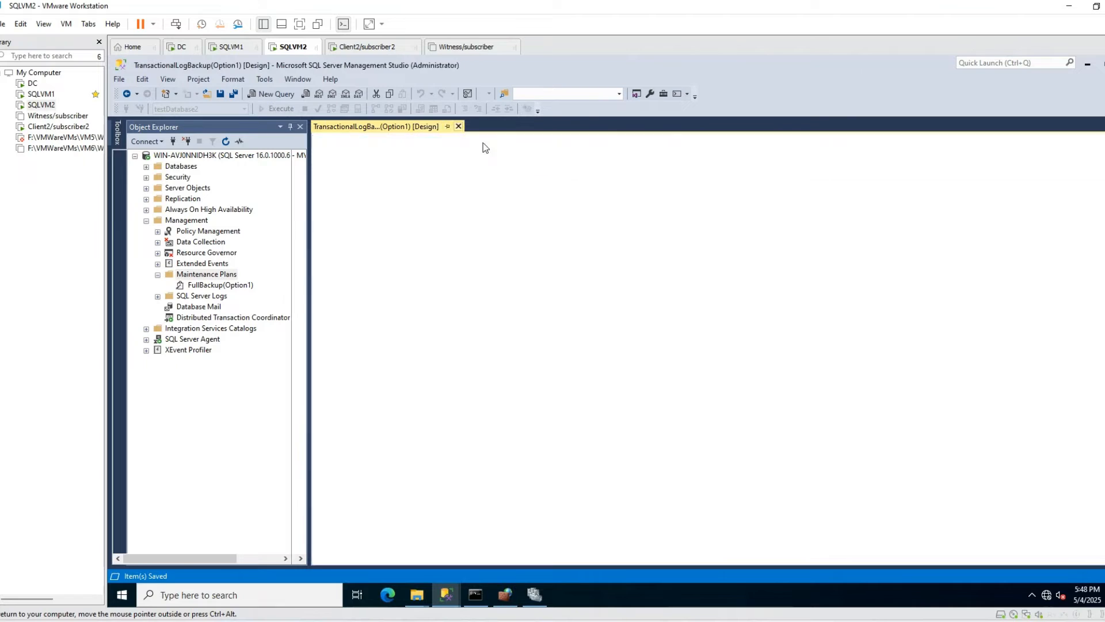
right_click(193, 275)
left_click(226, 345)
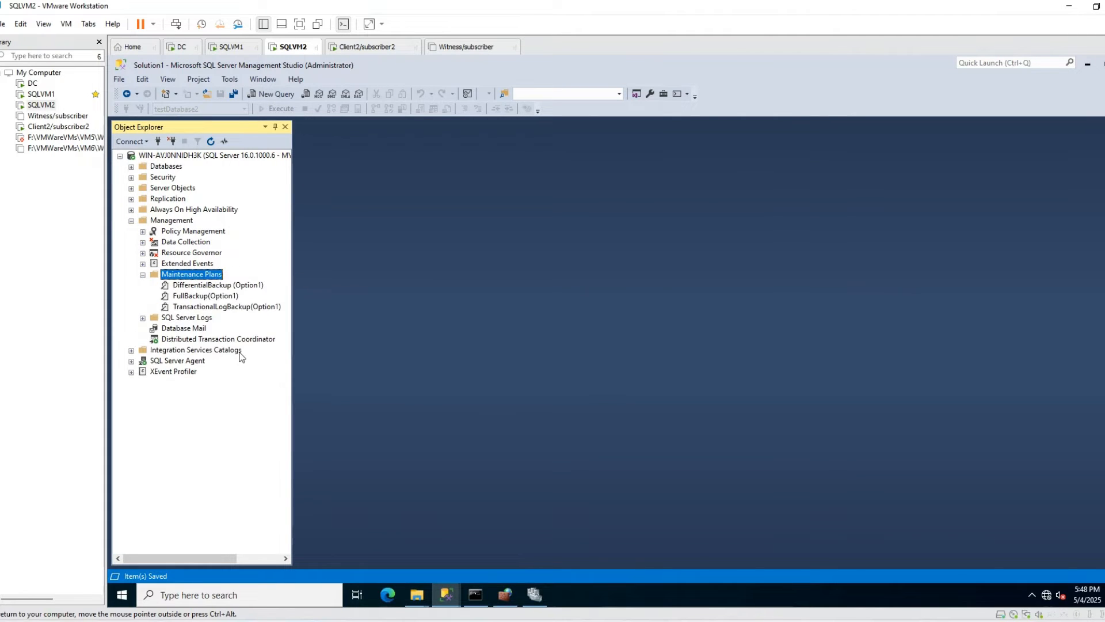
Compare the differential, full and transaction log maintenance plans on SQLVM2 with those on SQLVM1.
left_click(231, 287)
left_click(230, 297)
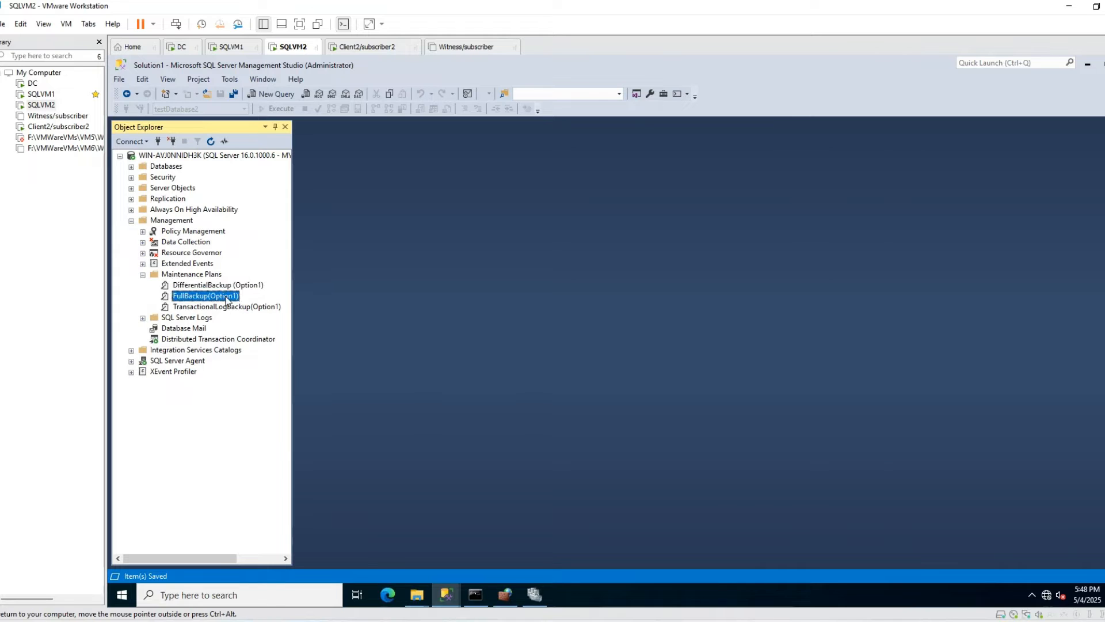
left_click(233, 308)
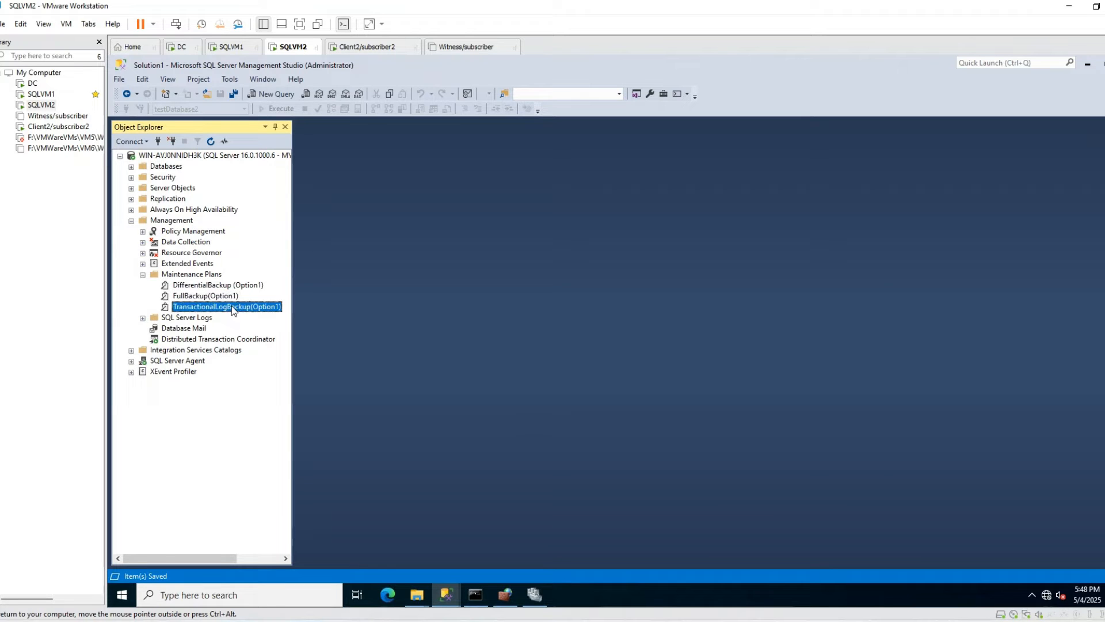
left_click(233, 46)
left_click(291, 48)
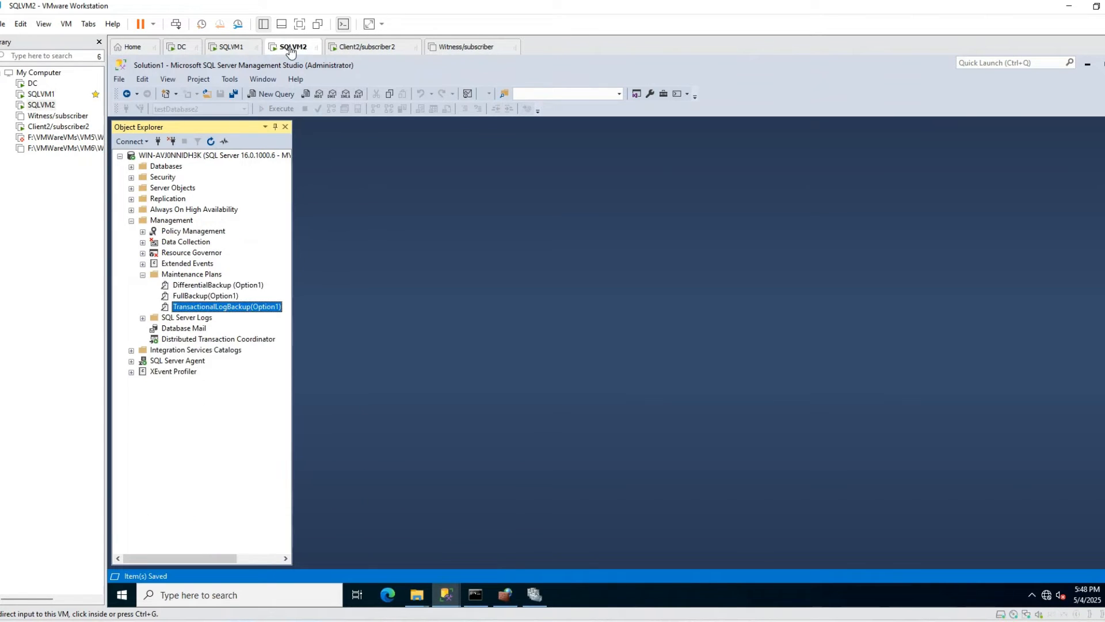
left_click(233, 46)
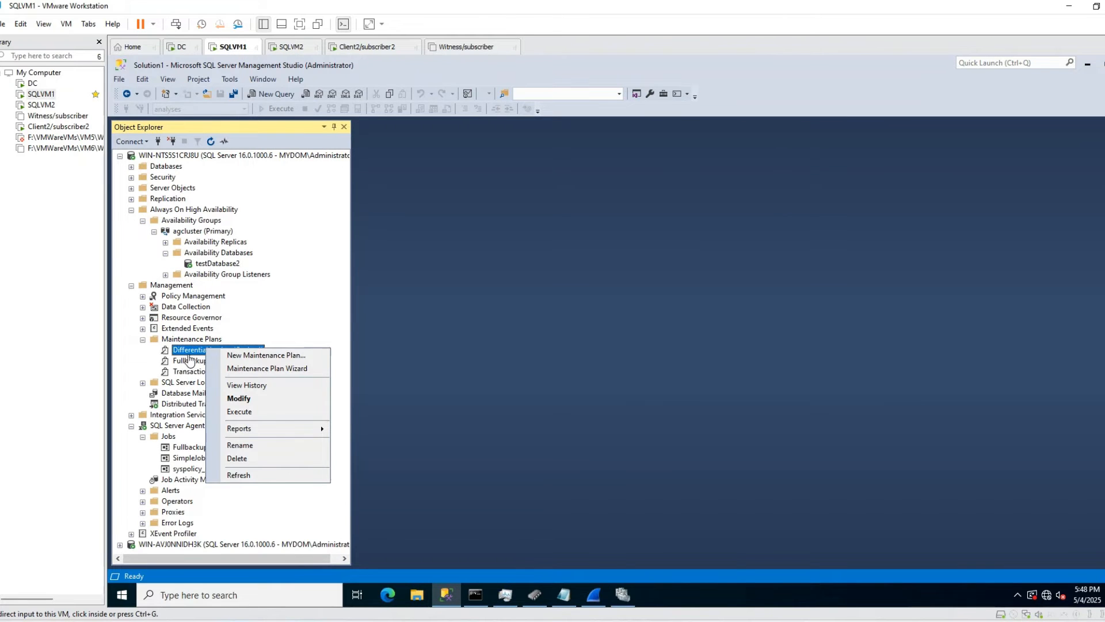
left_click(192, 367)
left_click(193, 371)
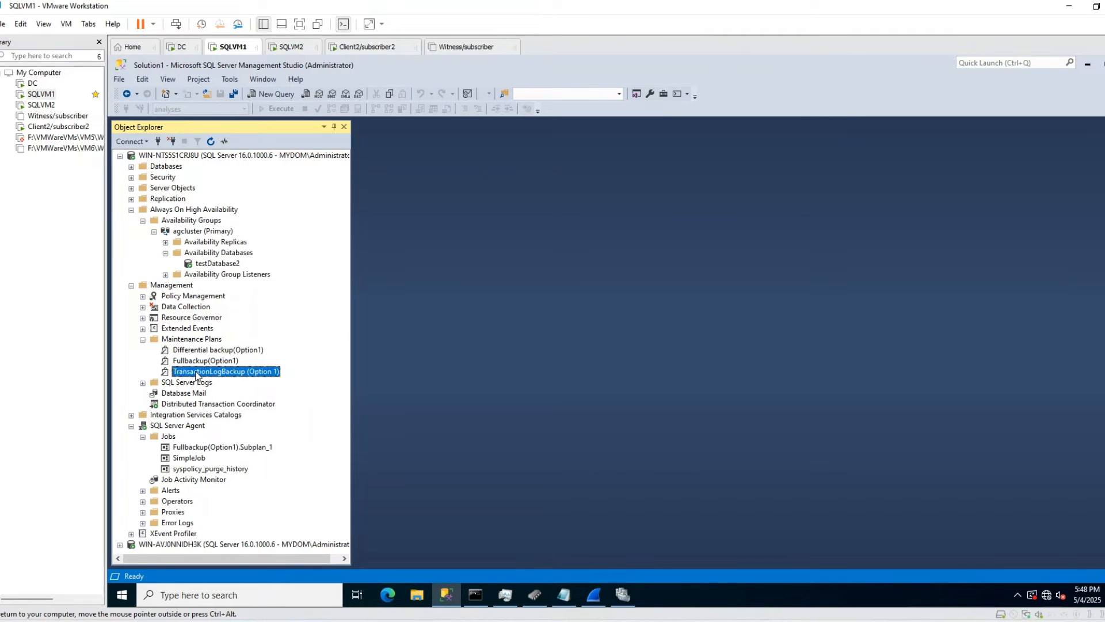
left_click(295, 48)
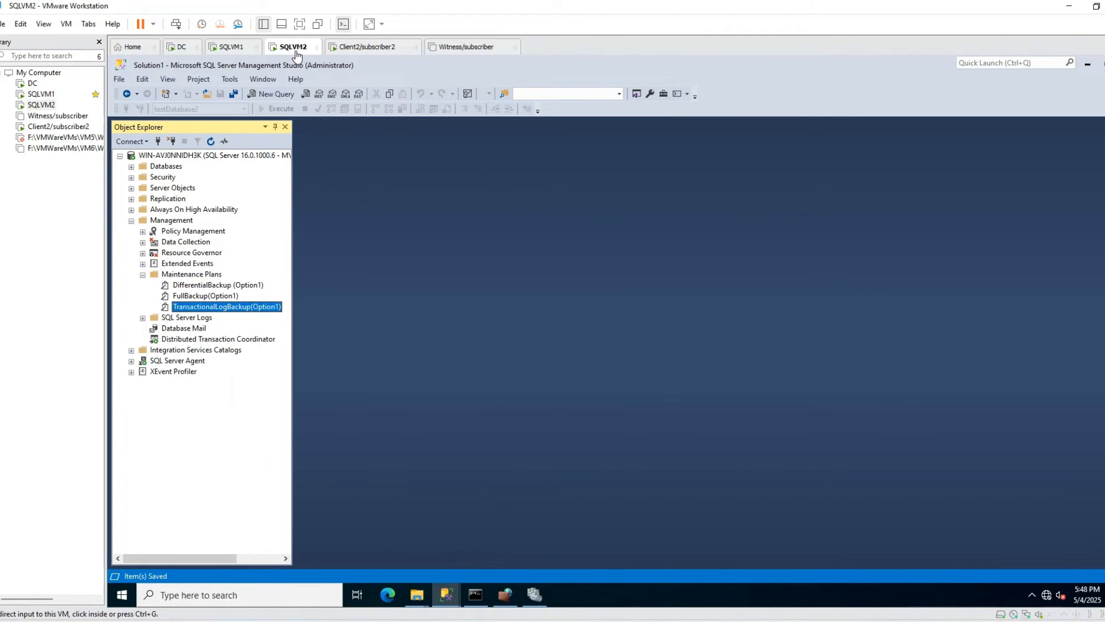
On SQLVM1, open the agcluster availability group's properties and examine its backup preferences.
left_click(230, 47)
right_click(197, 231)
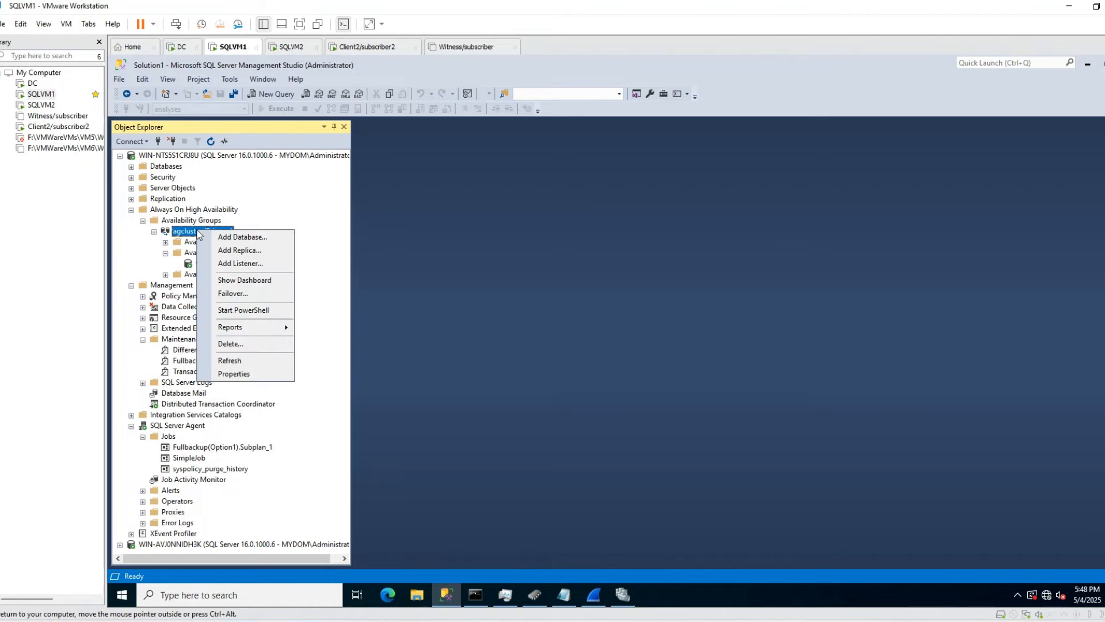
left_click(253, 374)
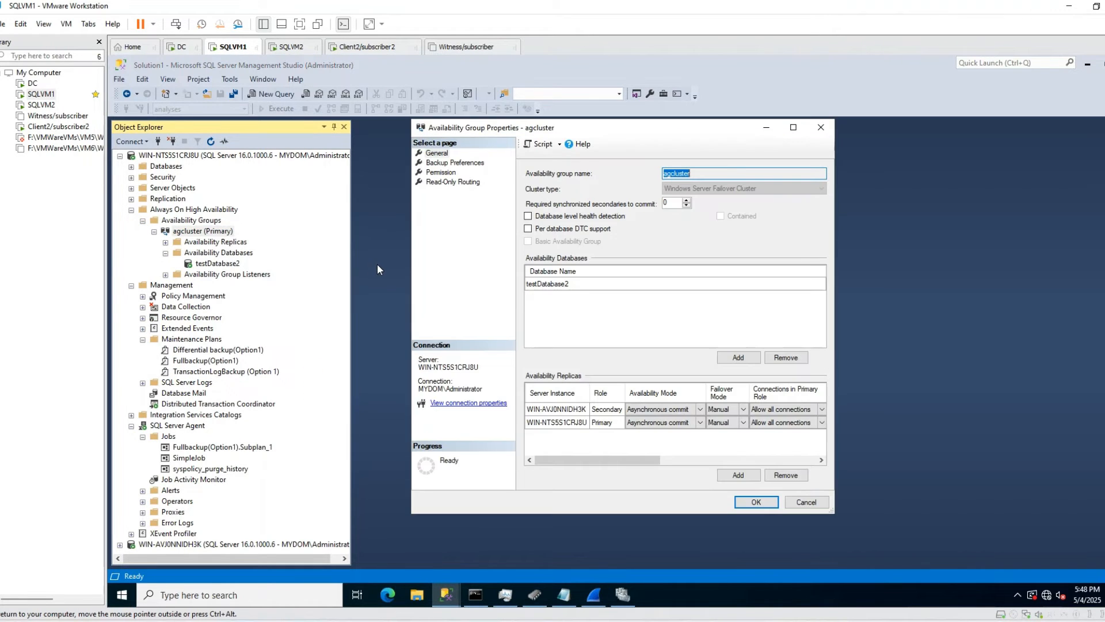
left_click(435, 163)
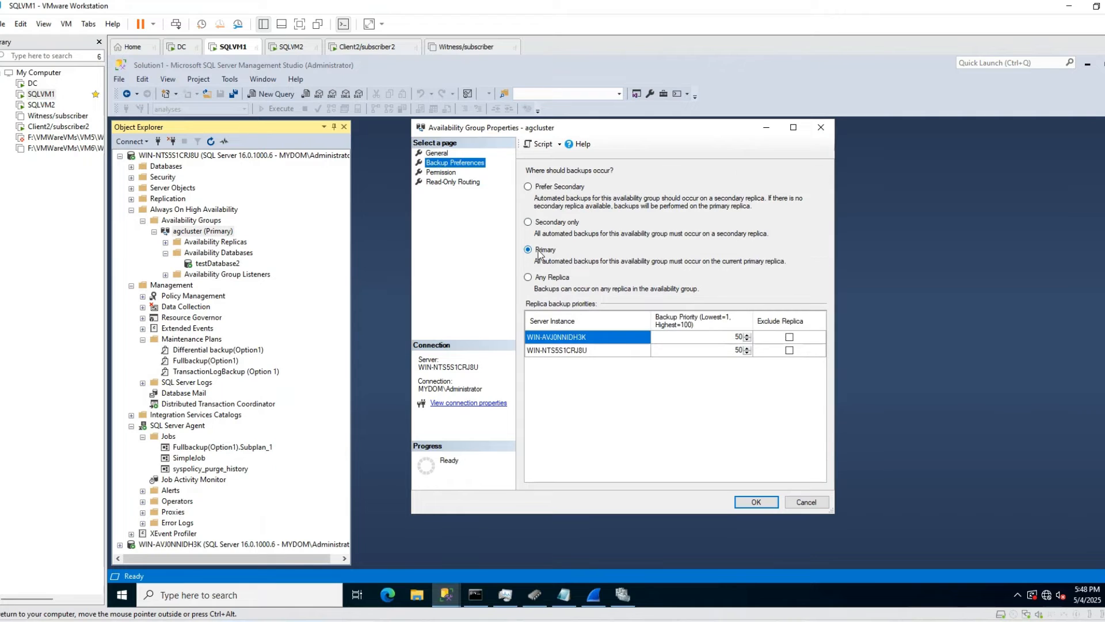
Check the maintenance plans on SQLVM2 against the agcluster backup preferences on SQLVM1.
left_click(292, 46)
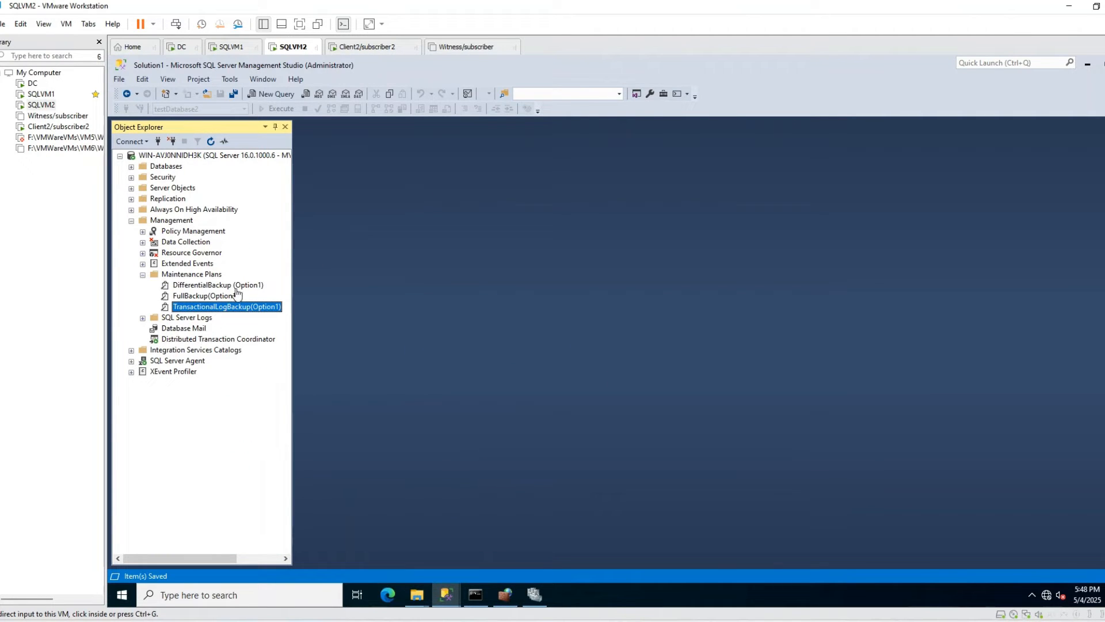
left_click(233, 48)
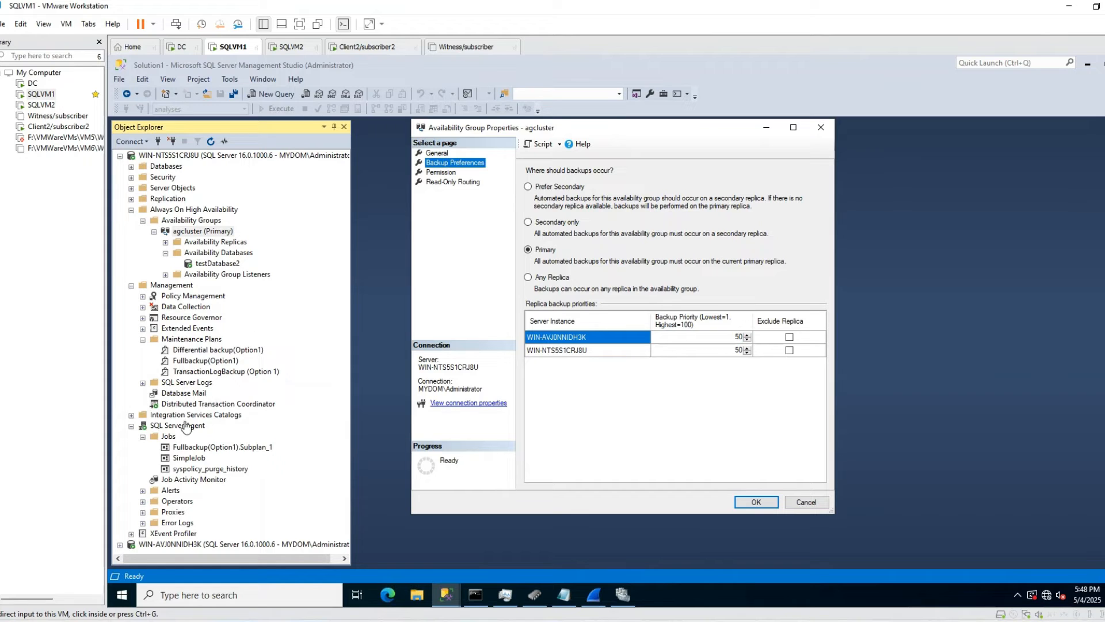
left_click(305, 51)
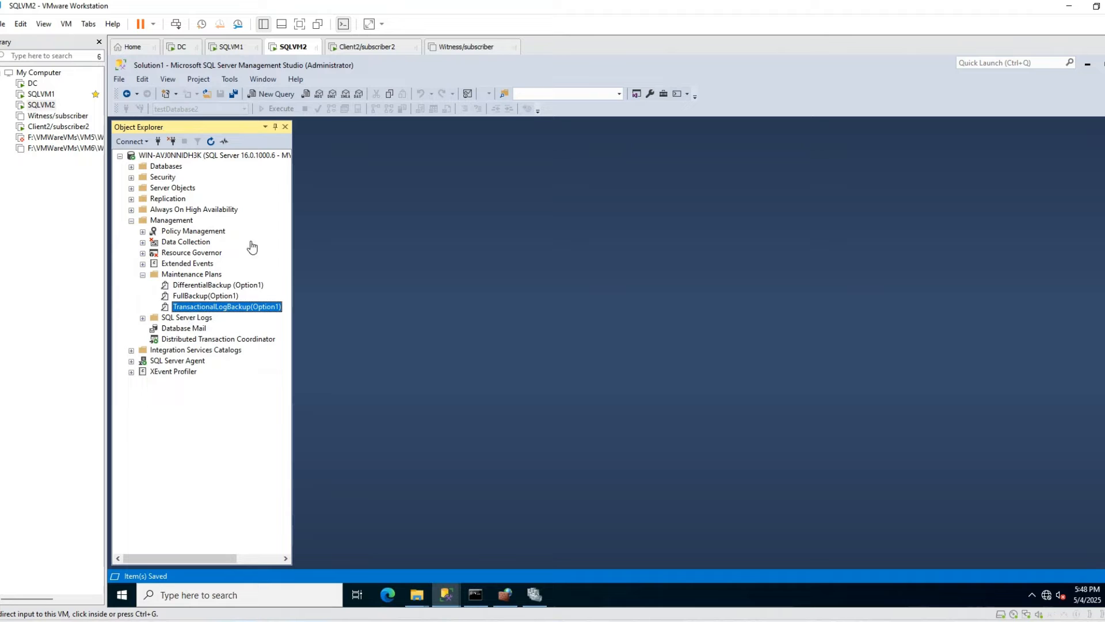
left_click(229, 47)
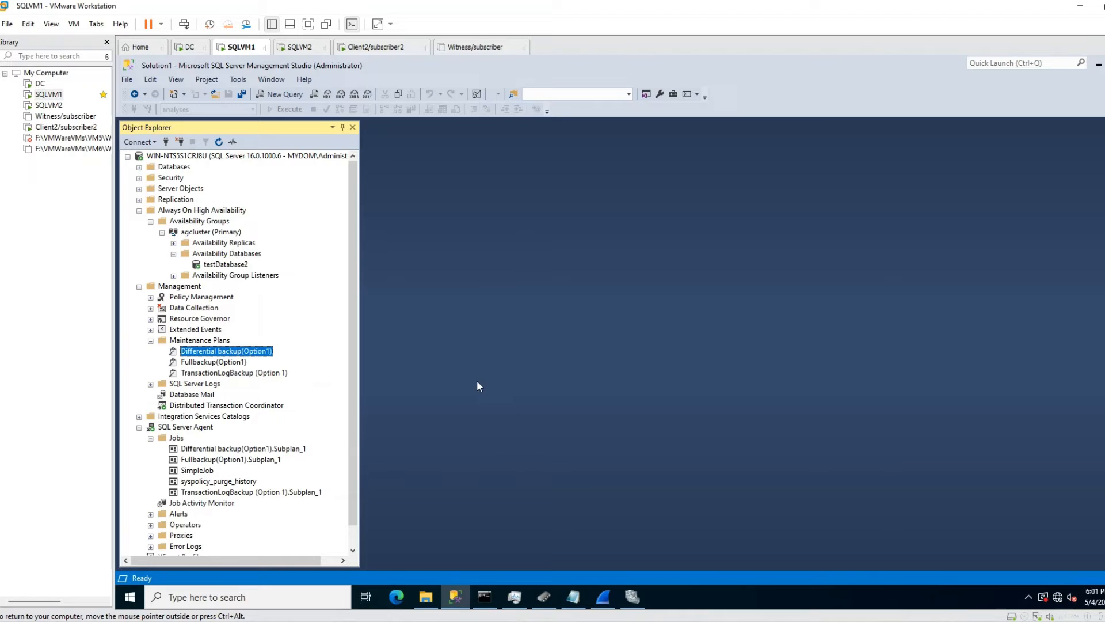
Disable the Differential backup(Option1).Subplan_1 job of SQL Server Agent on SQLVM1.
left_click(214, 343)
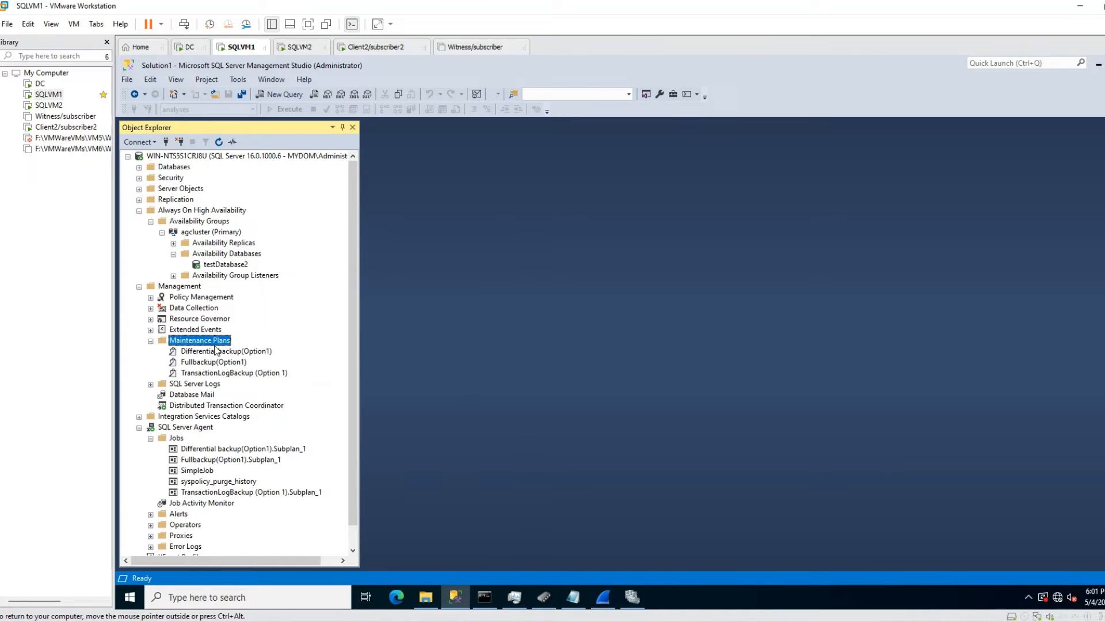
left_click(216, 350)
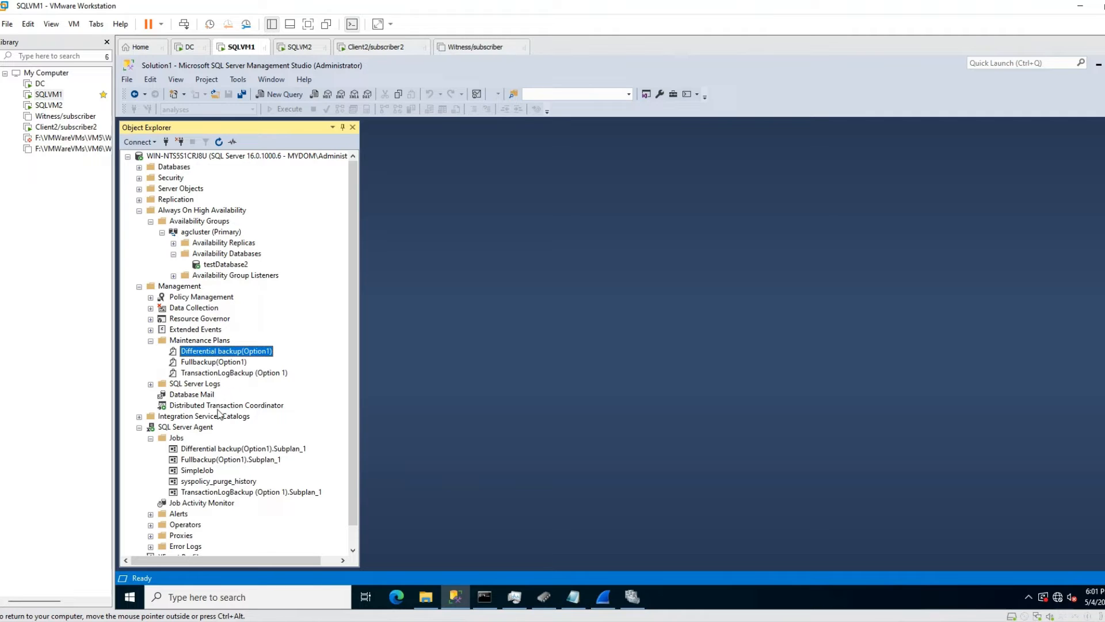
left_click(221, 451)
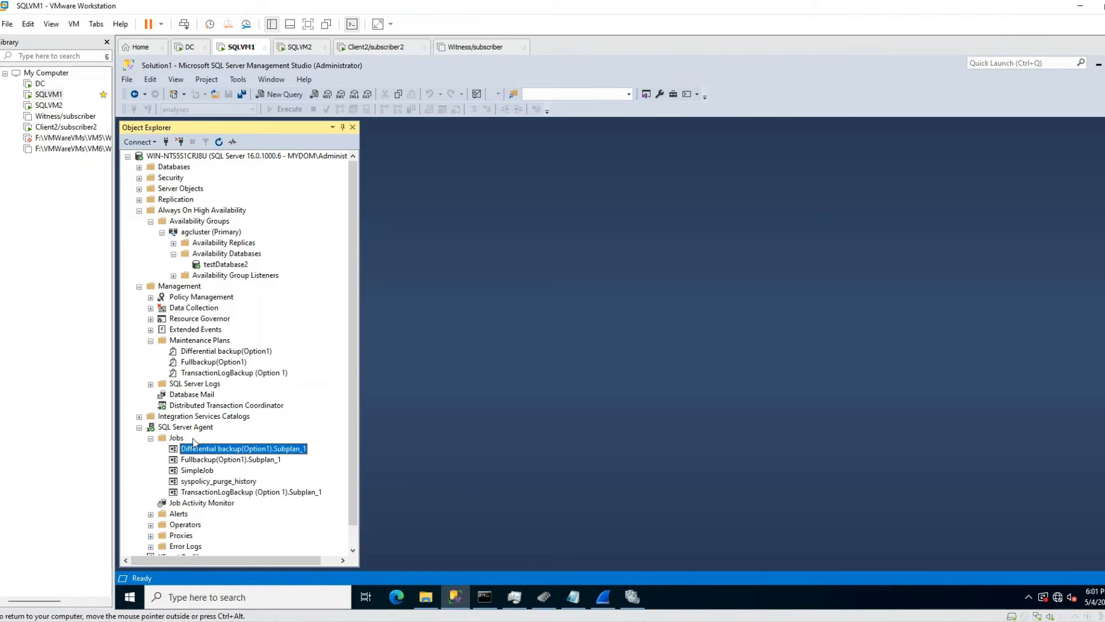
right_click(206, 453)
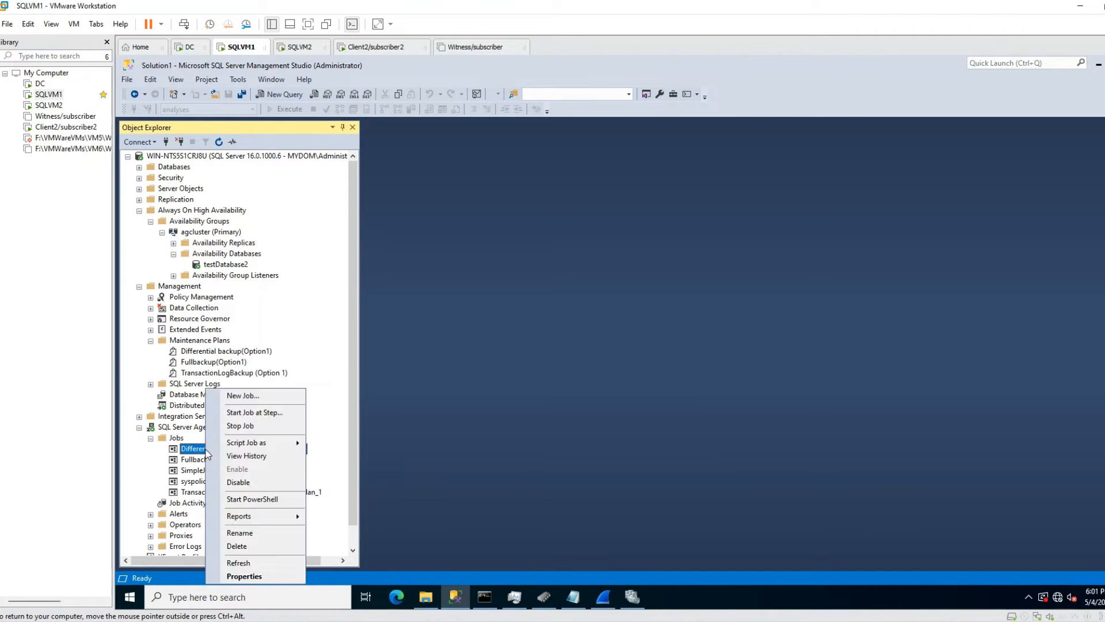
left_click(248, 482)
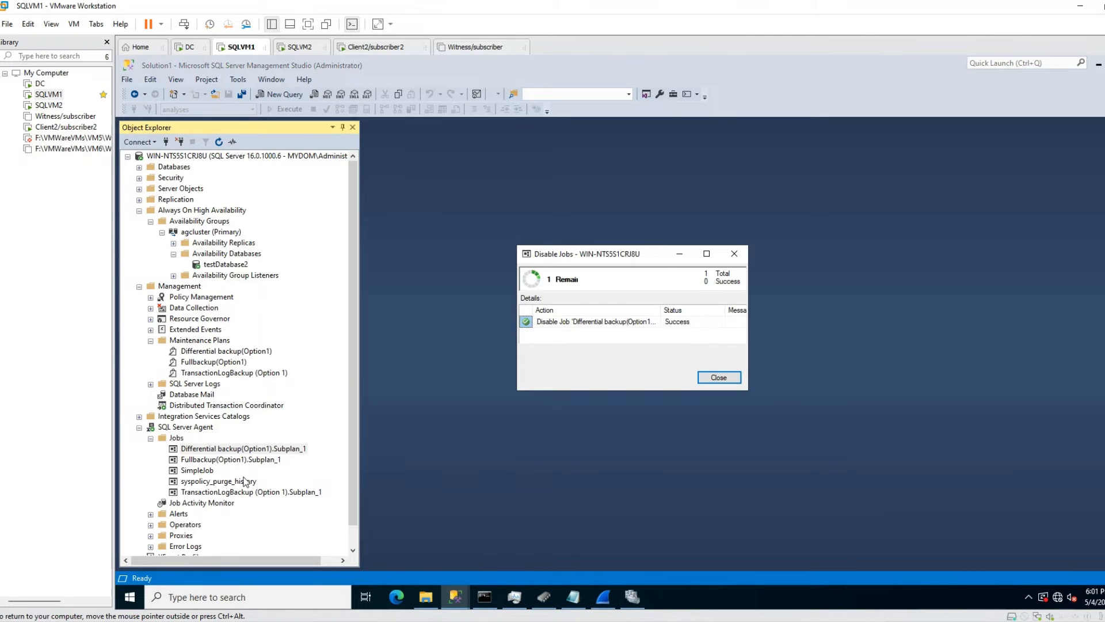
left_click(719, 377)
Disable the Fullbackup(Option1).Subplan_1 and TransactionLogBackup (Option 1).Subplan_1 jobs on SQLVM1.
left_click(203, 459)
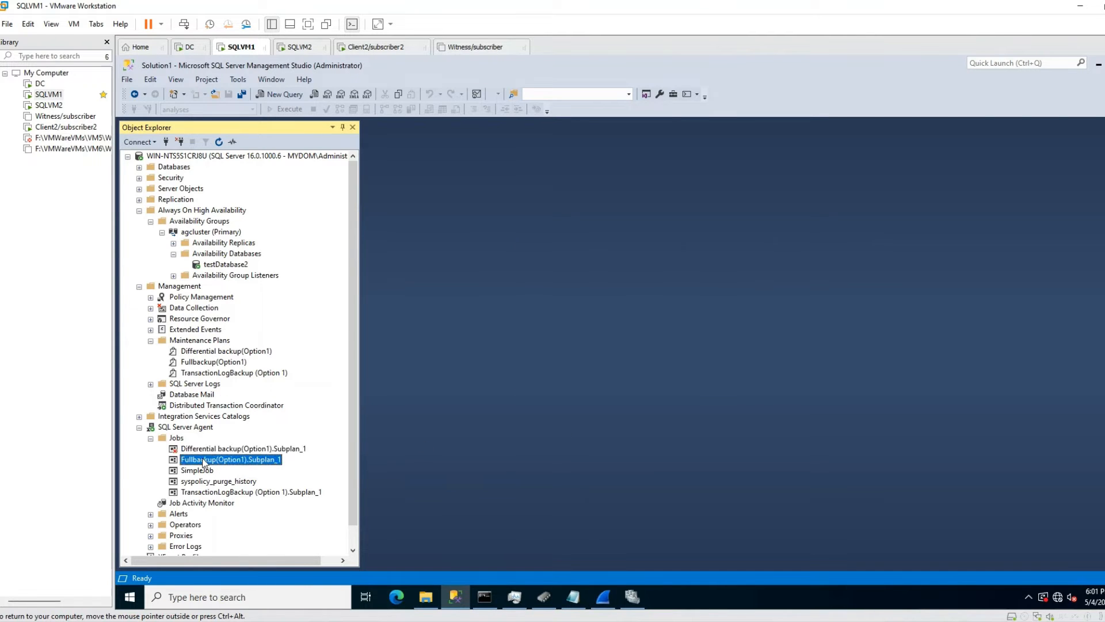
right_click(204, 461)
left_click(262, 482)
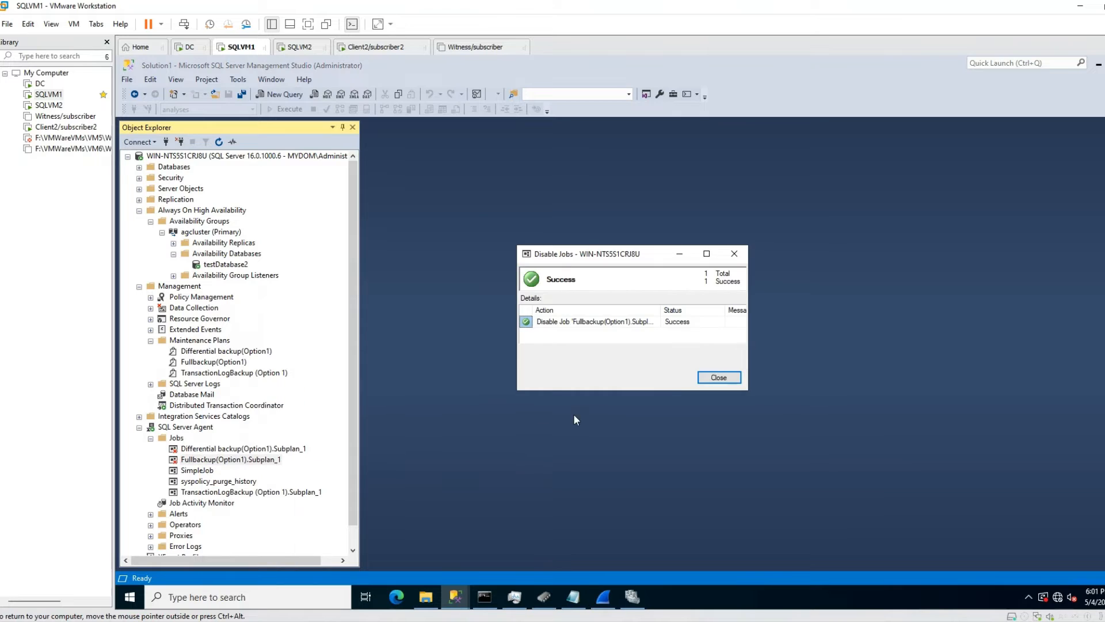
left_click(717, 375)
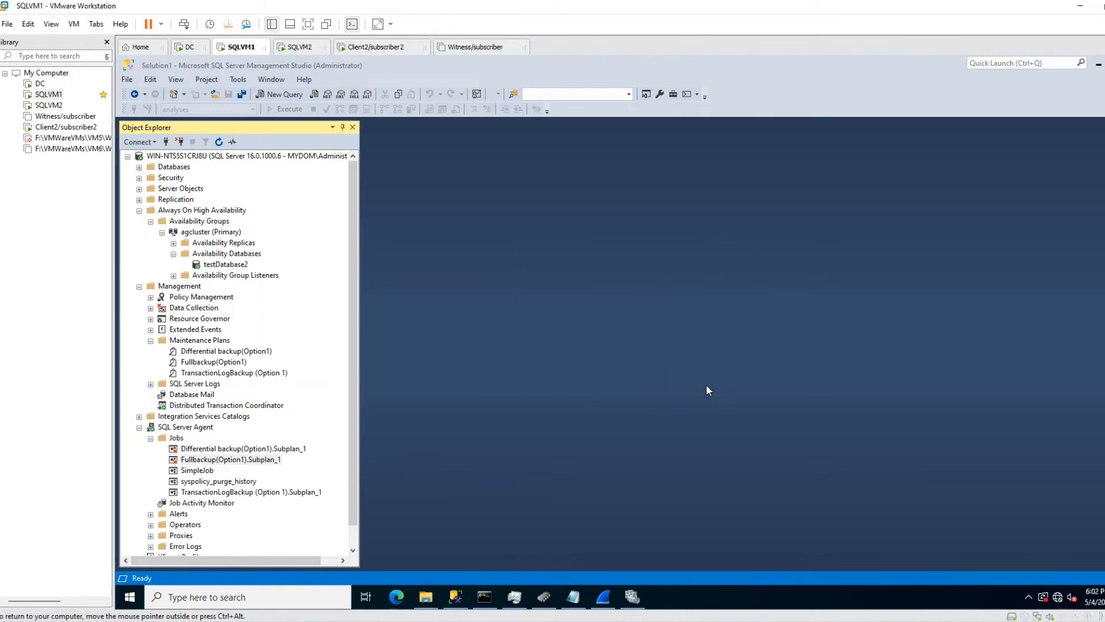
right_click(229, 493)
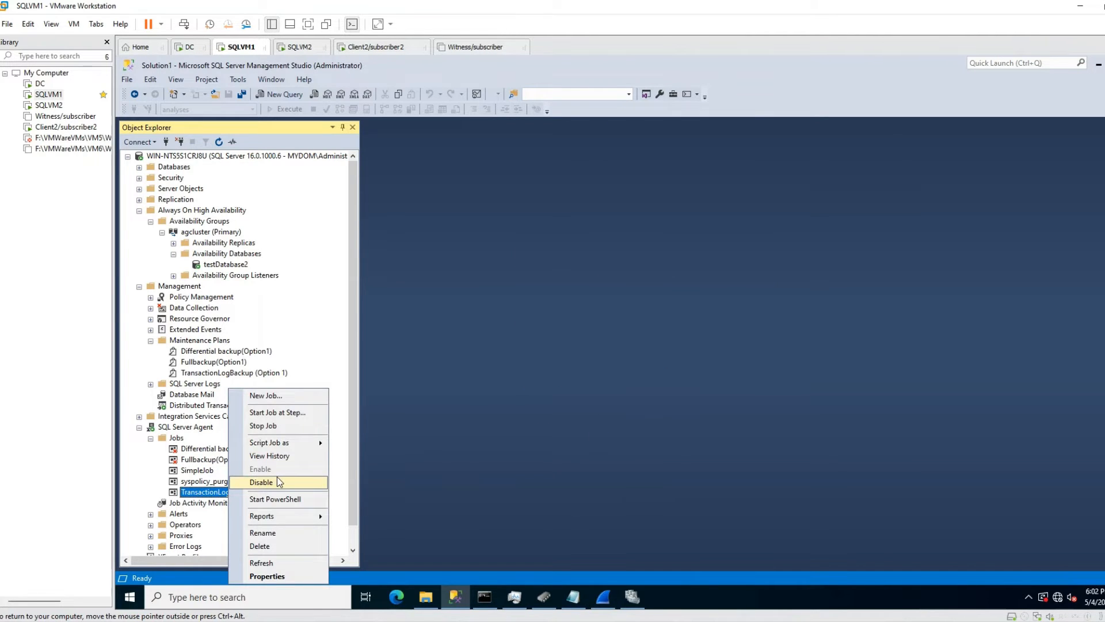
left_click(262, 481)
left_click(722, 378)
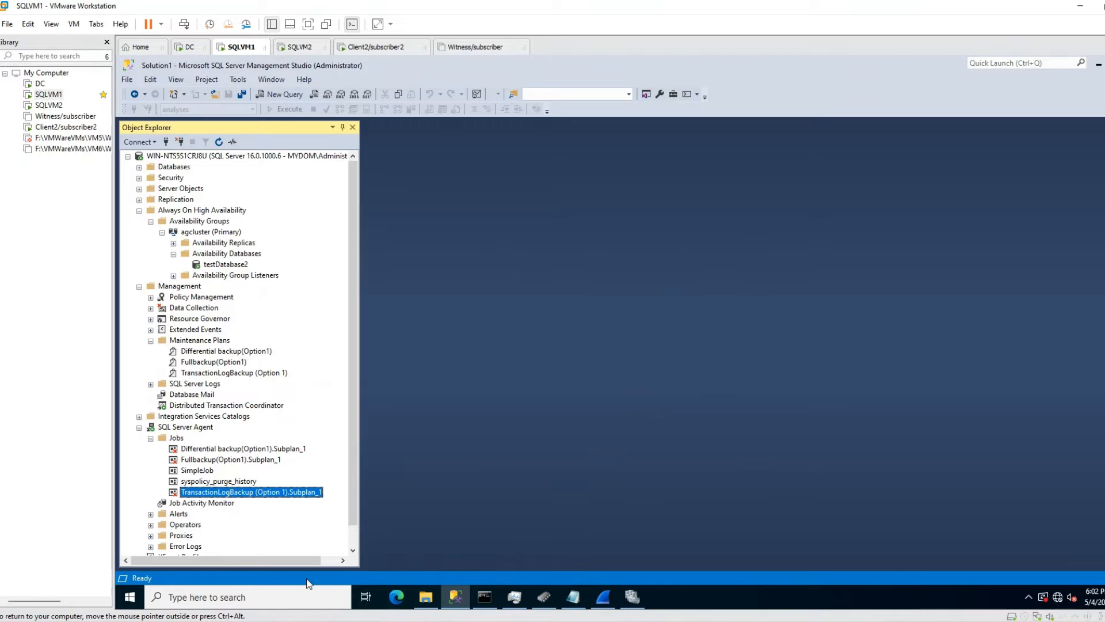
Change the agcluster availability group's backup preference to Secondary only and apply it.
left_click(209, 232)
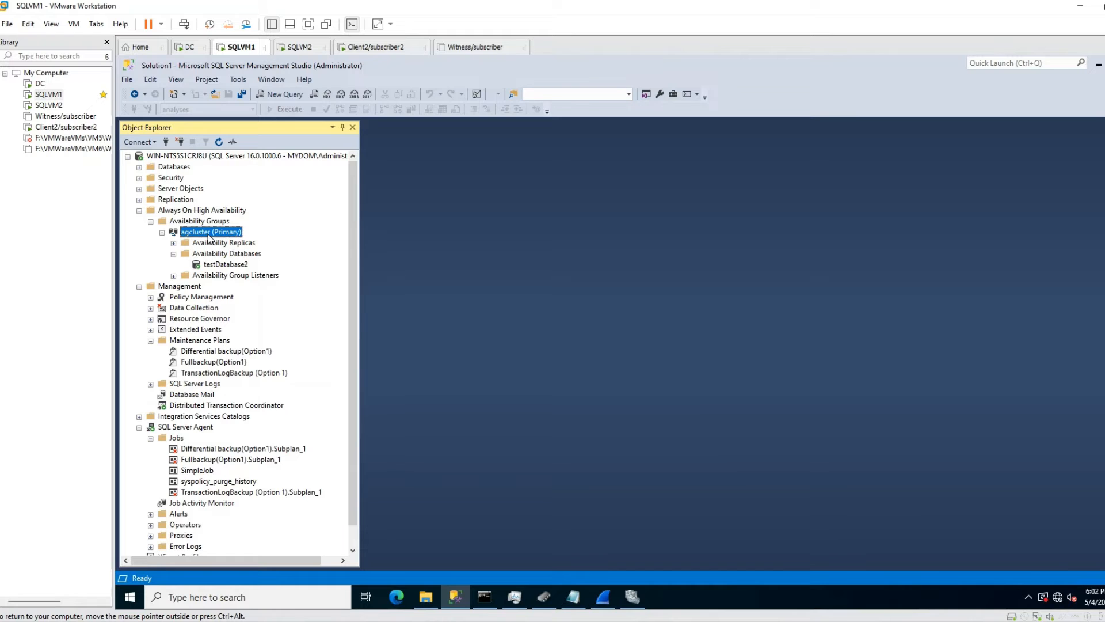
right_click(208, 237)
left_click(270, 378)
left_click(463, 173)
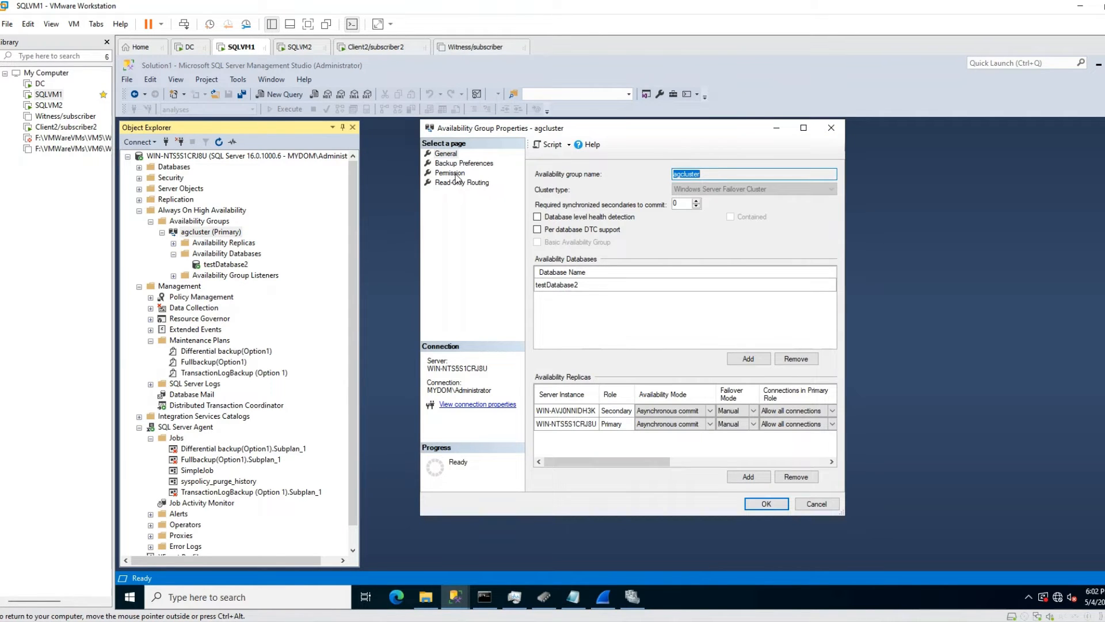
left_click(464, 164)
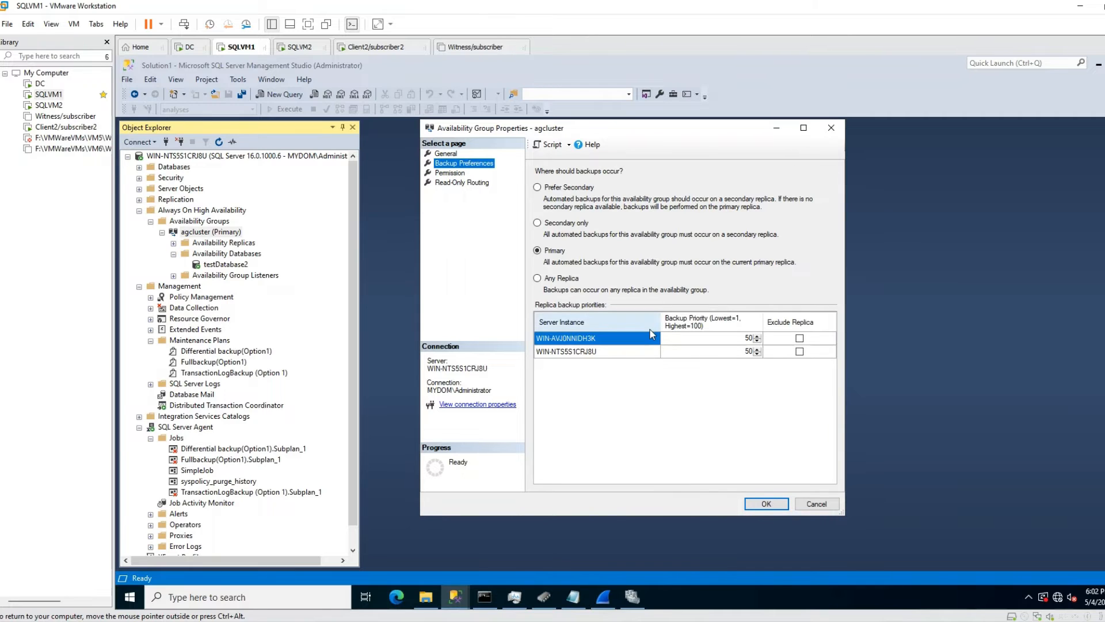
left_click(558, 227)
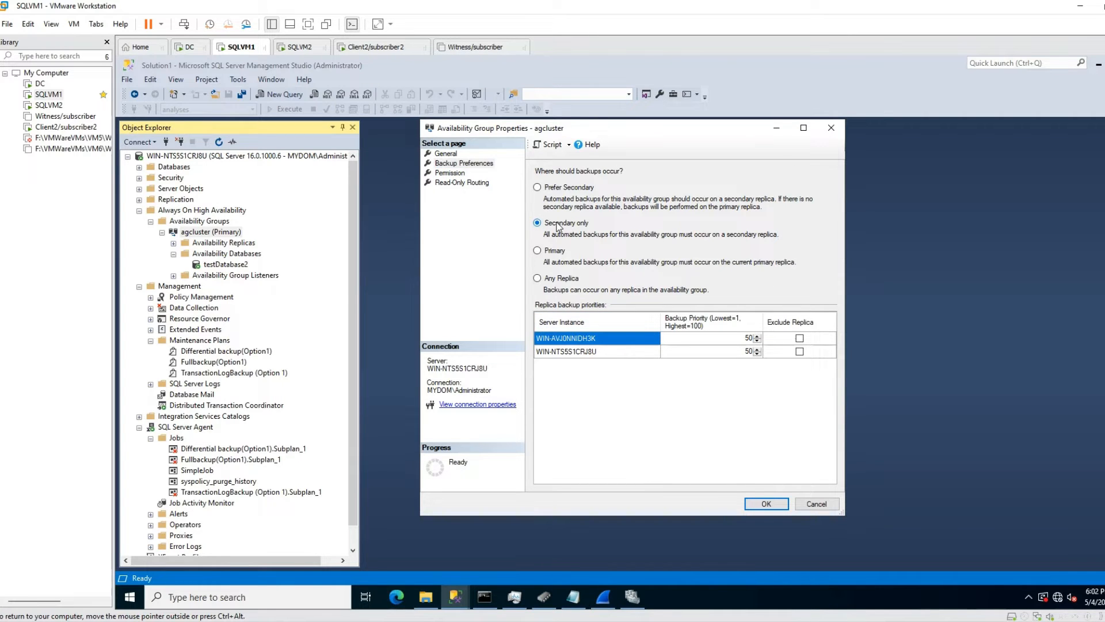
left_click(766, 505)
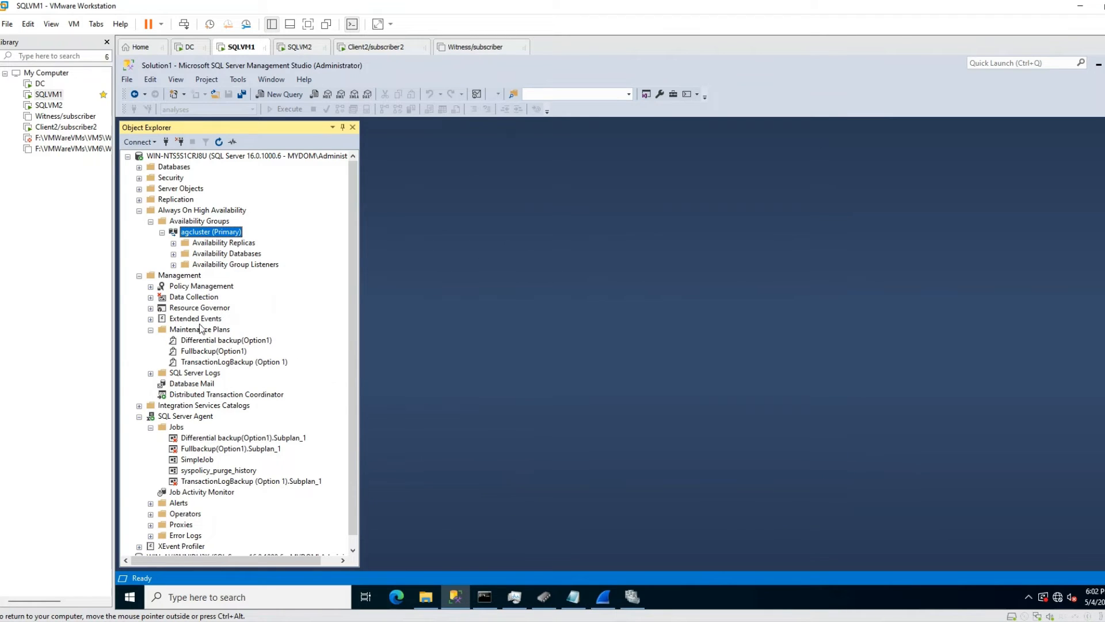
Create a new maintenance plan named FullBackupCopyOnly(Option2) on SQLVM1.
left_click(190, 331)
right_click(190, 332)
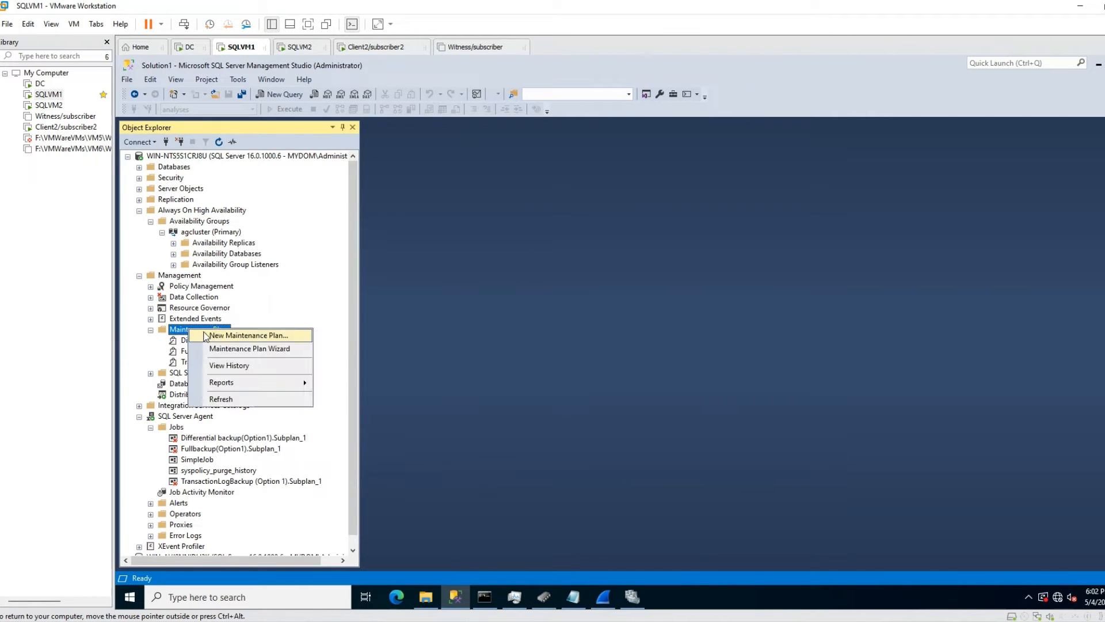
left_click(203, 335)
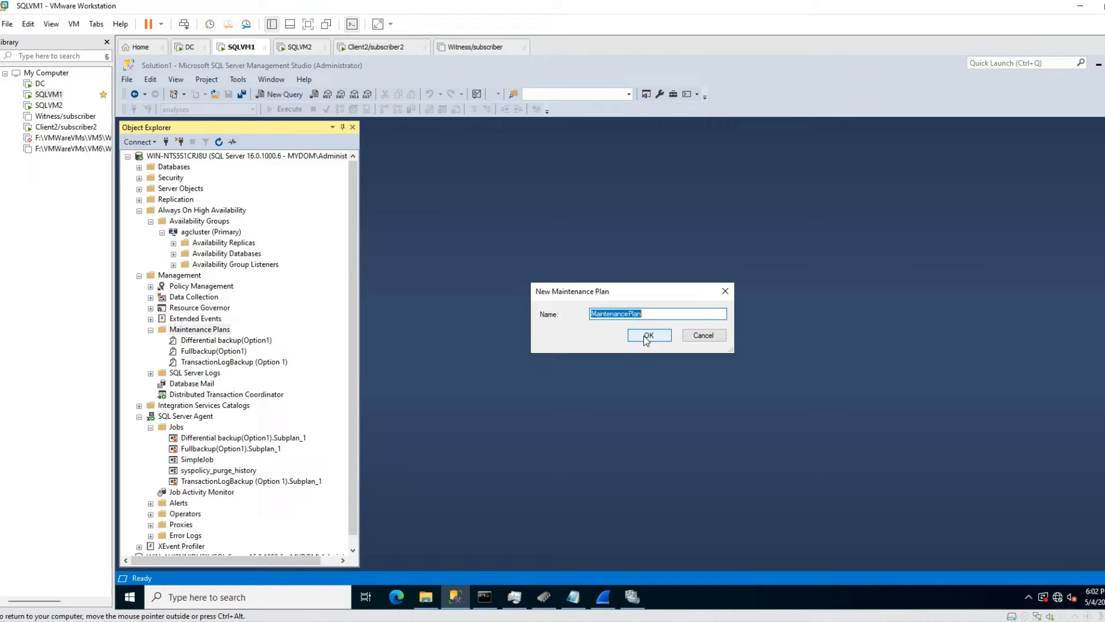
type("FullBackupCopyOnly(Option2")
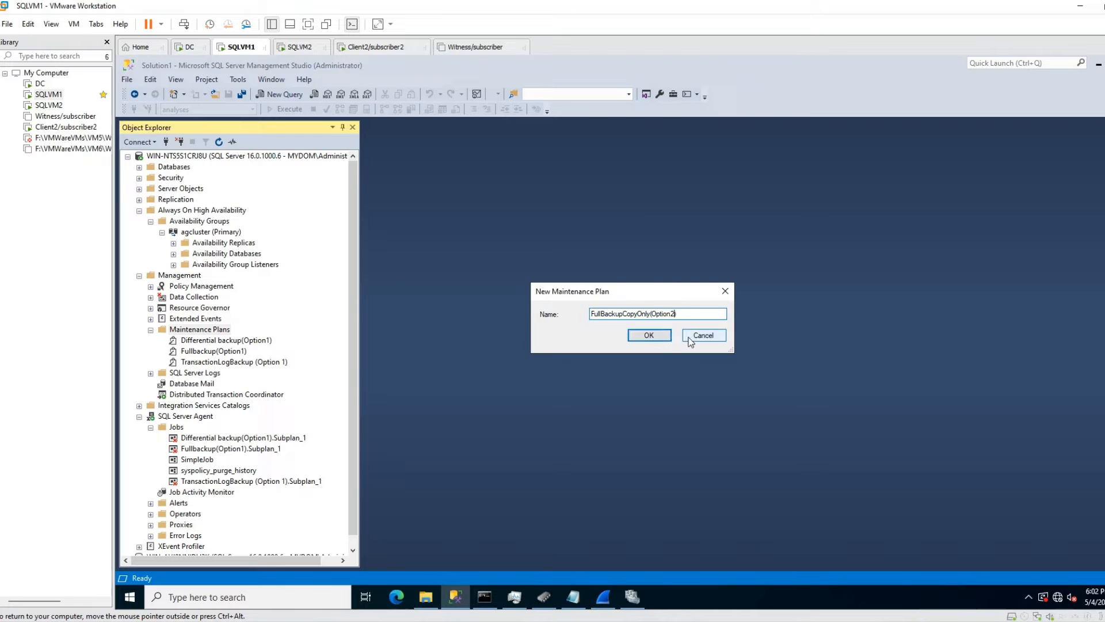
left_click(649, 334)
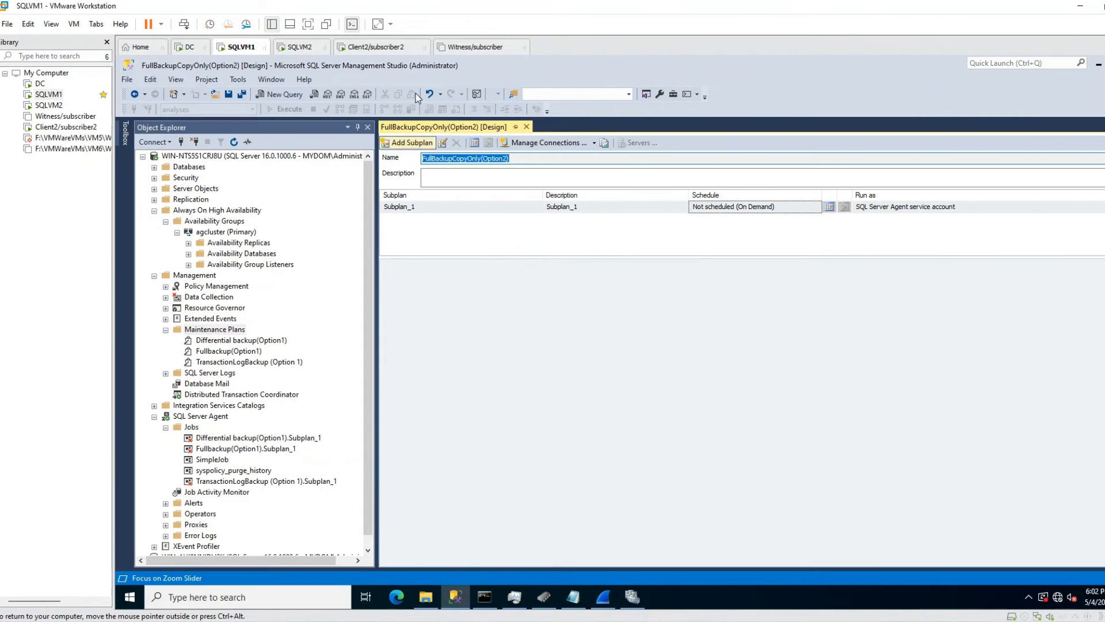
Add a Back Up Database Task to the plan's design surface and set it to make a full backup of testDatabase2.
left_click(125, 133)
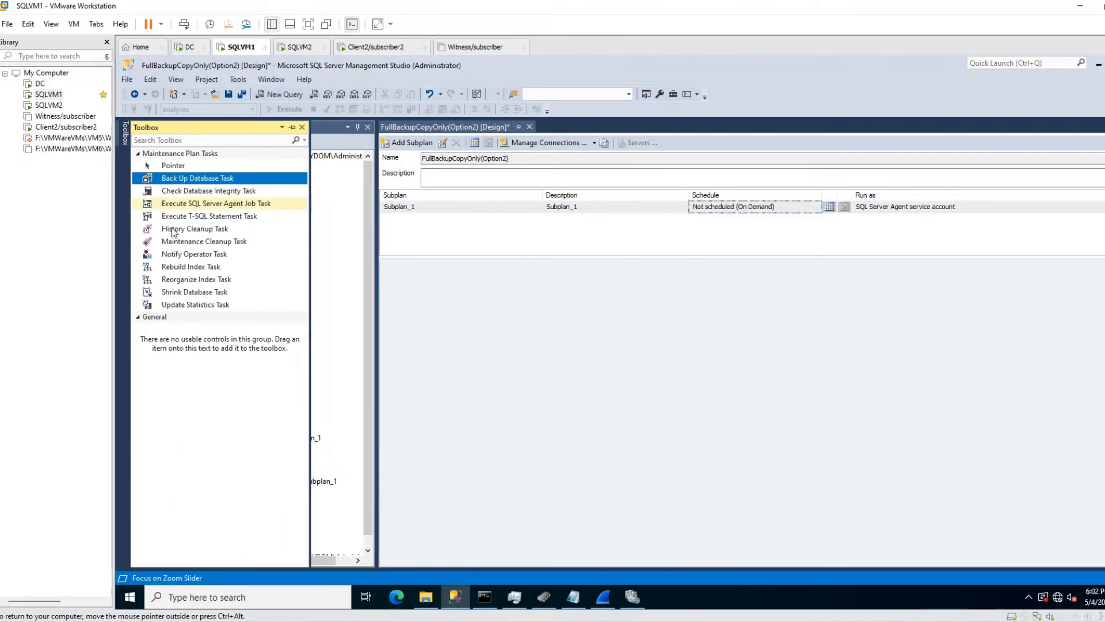
left_click_drag(185, 177, 482, 349)
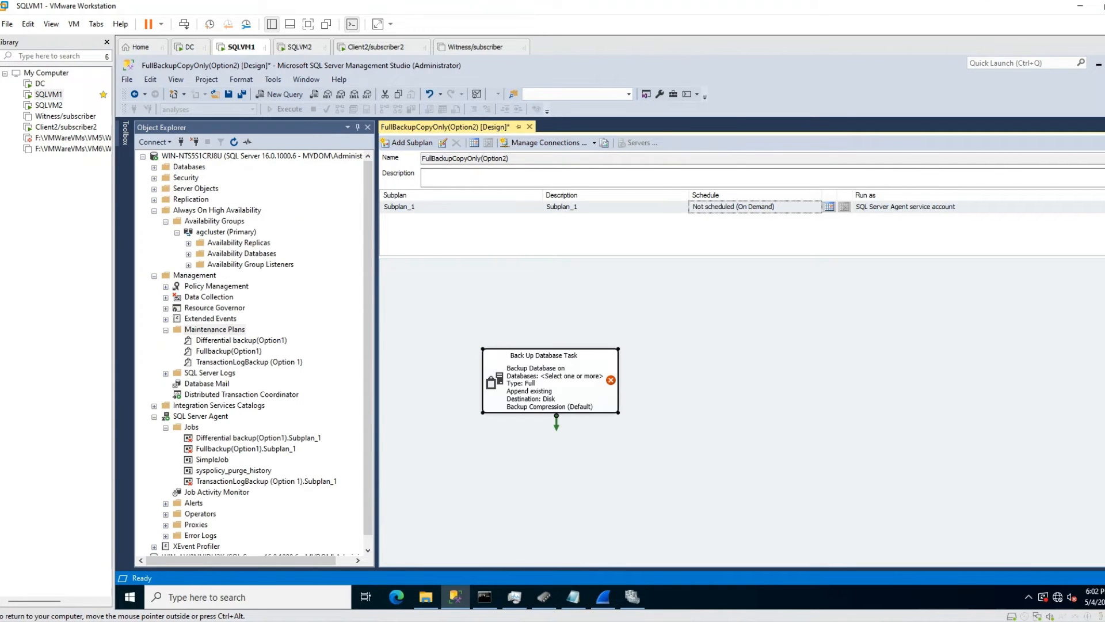
double_click(525, 368)
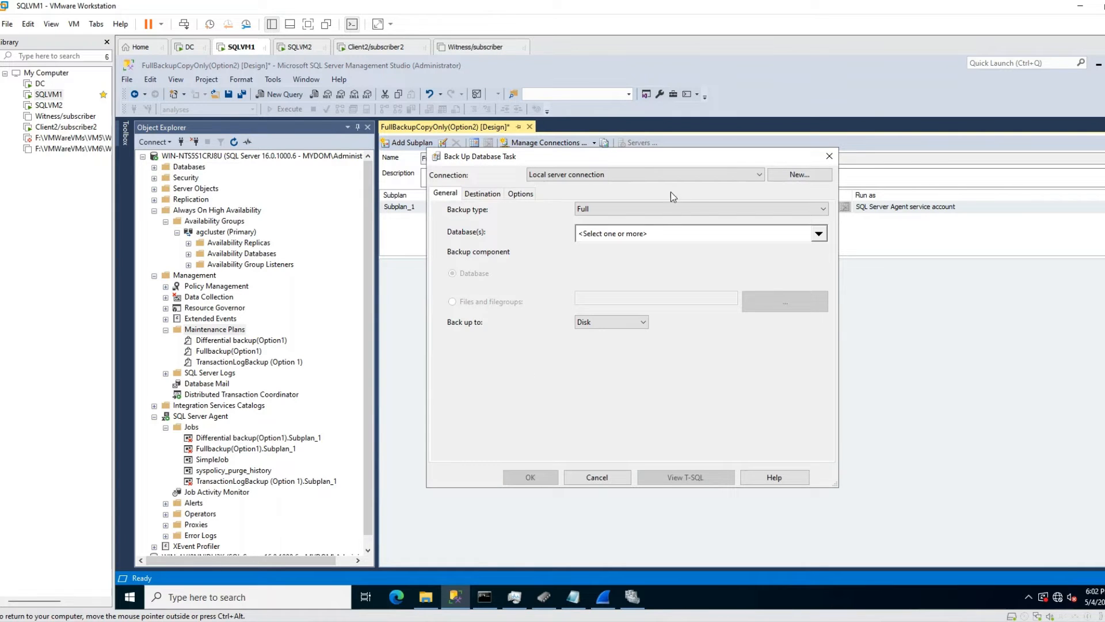
left_click(708, 208)
left_click(709, 208)
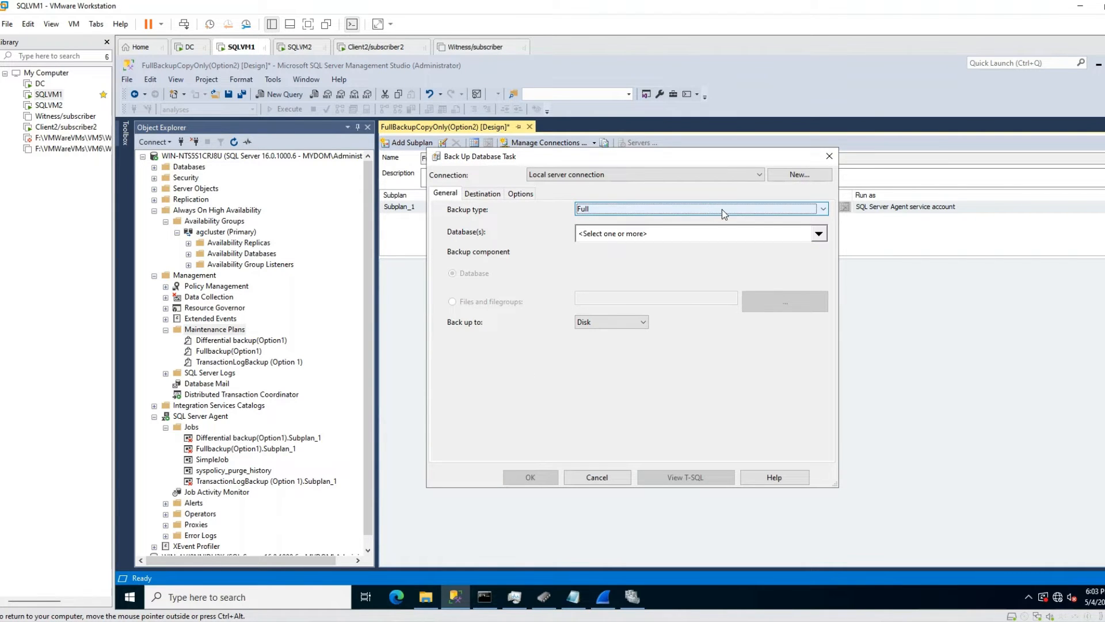
left_click(819, 233)
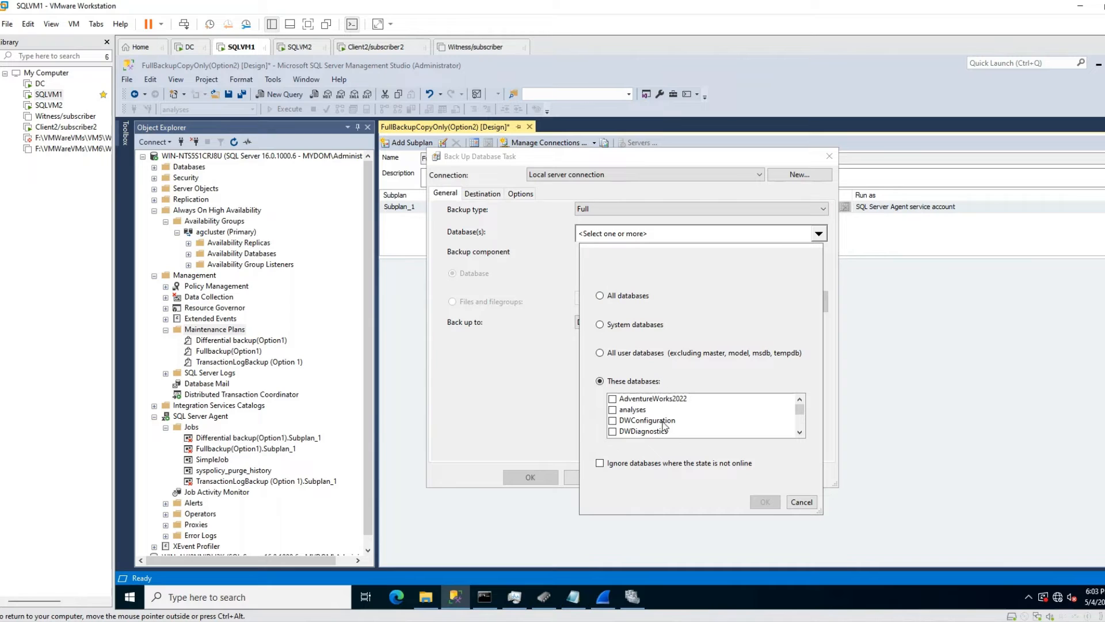
scroll(656, 431, "down", 3)
left_click(613, 432)
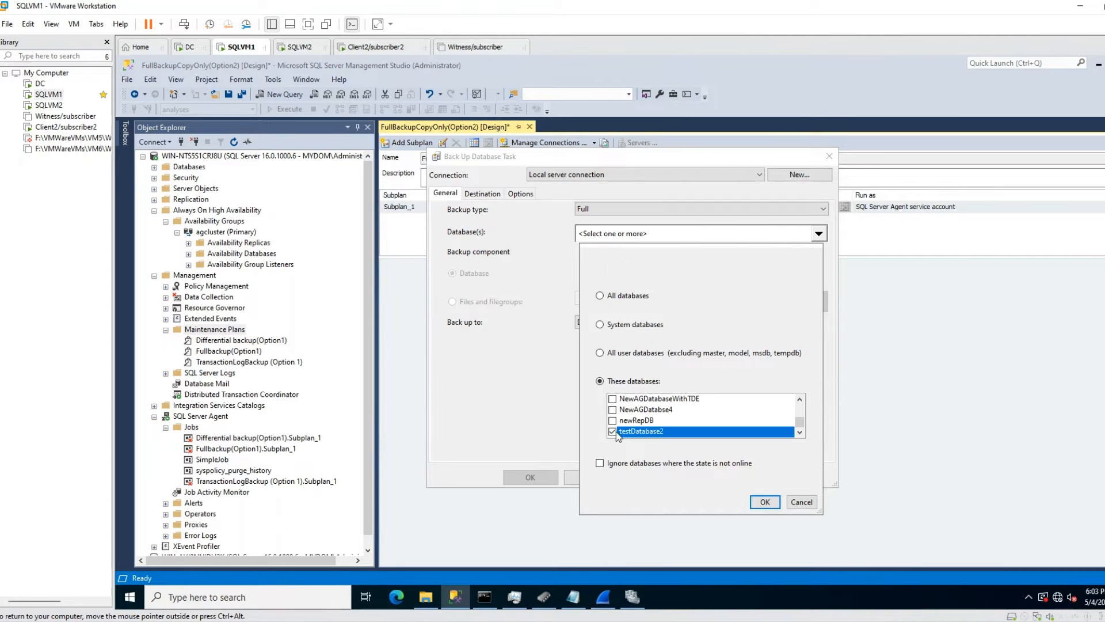
left_click(765, 502)
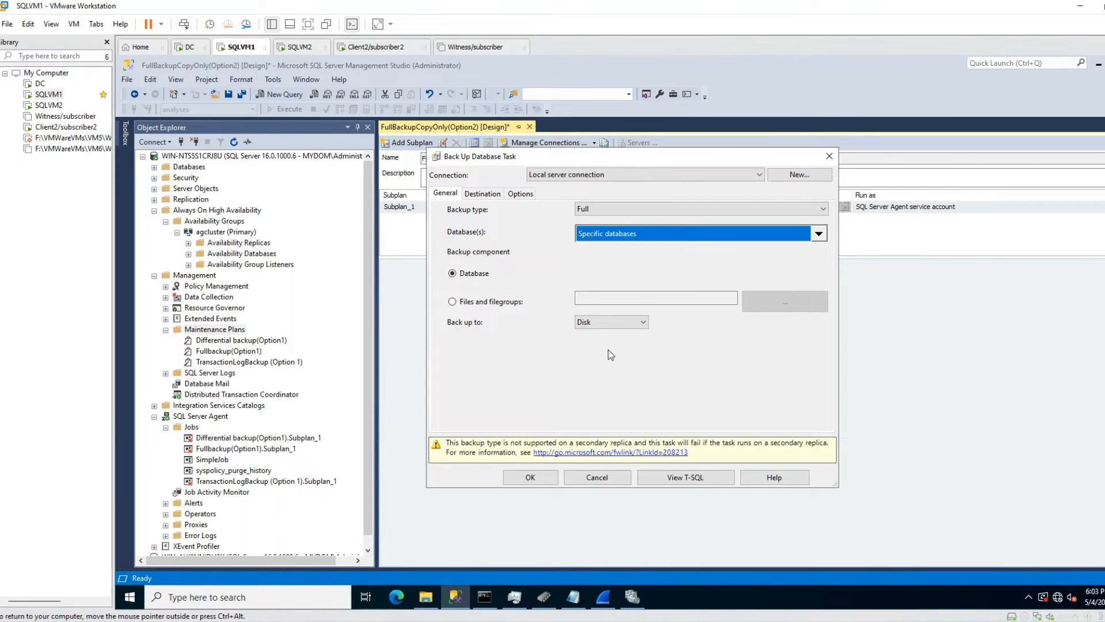
Enable copy-only backup and Compress backup for the backup task, and move the task higher on the design surface.
left_click(482, 193)
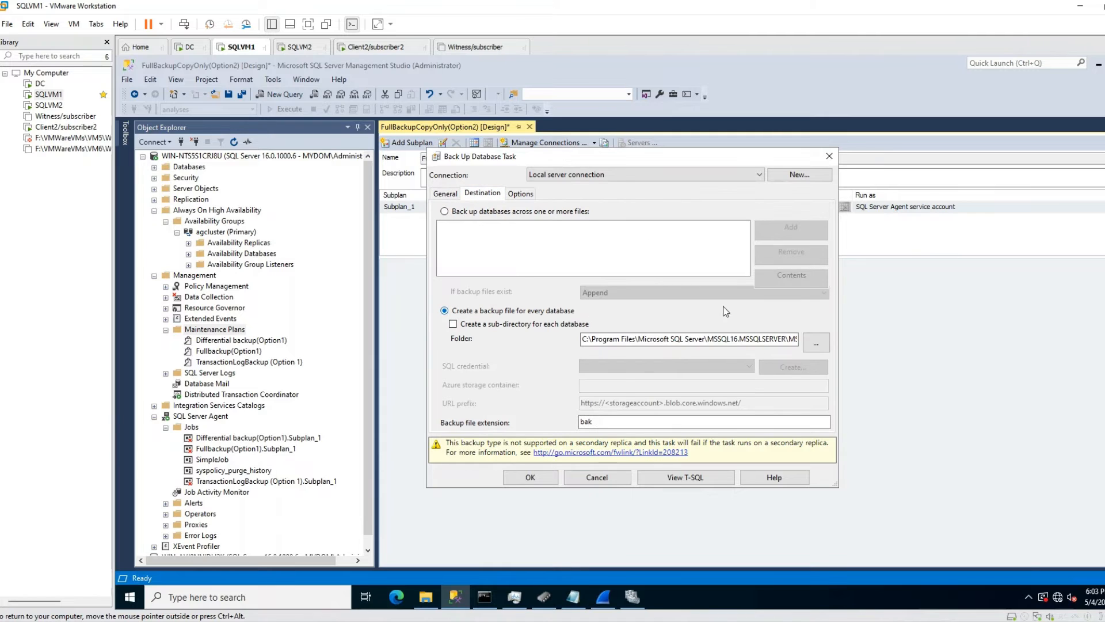
left_click(516, 198)
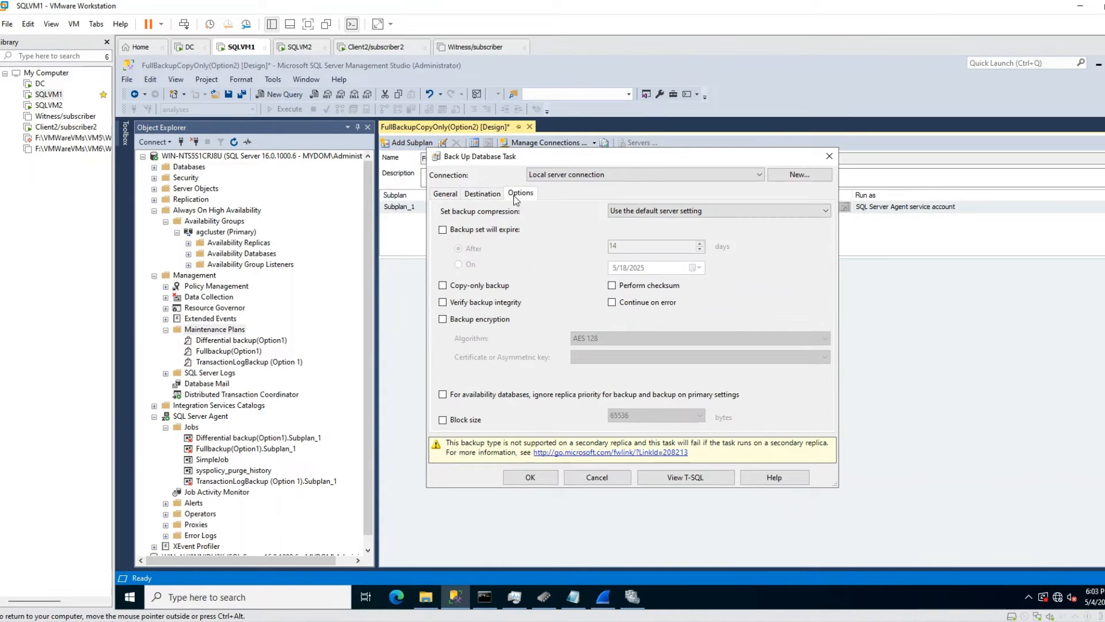
left_click(443, 285)
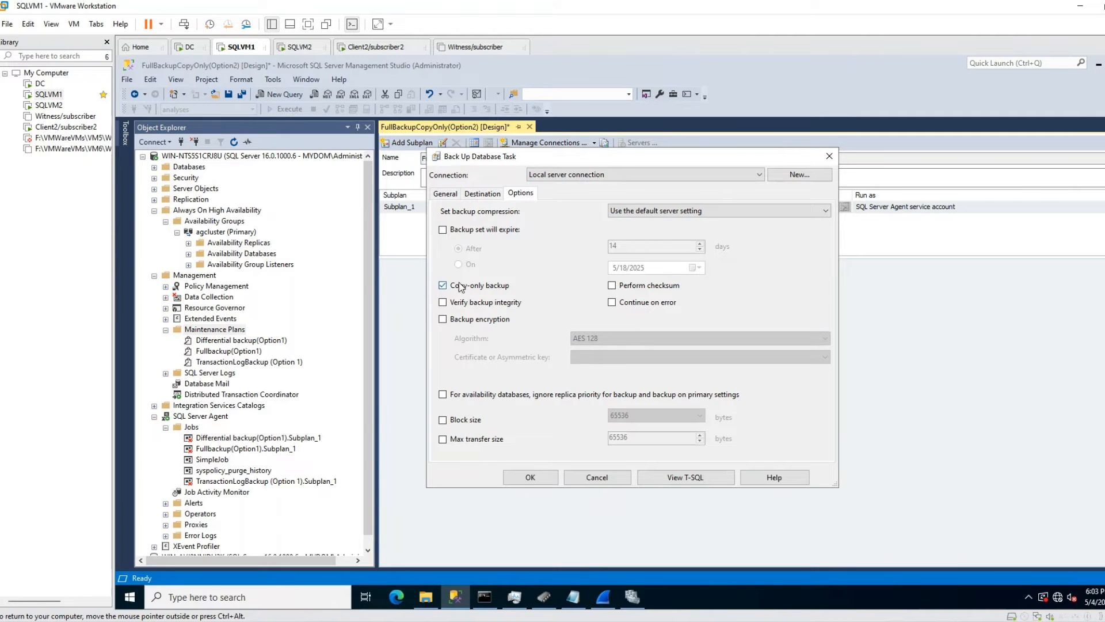
left_click(674, 211)
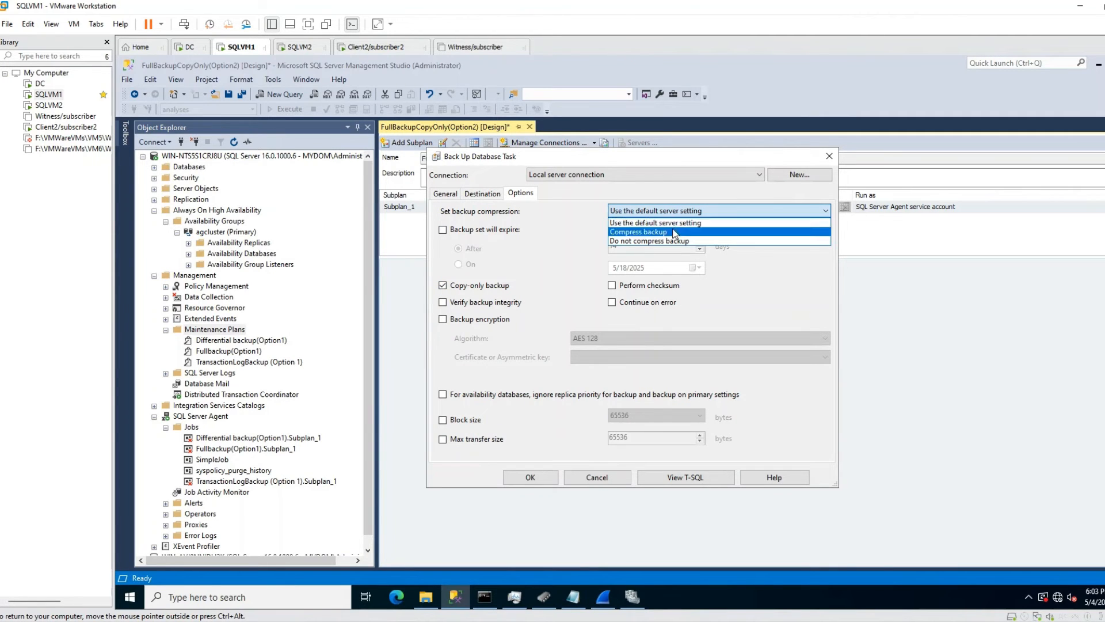
left_click(675, 232)
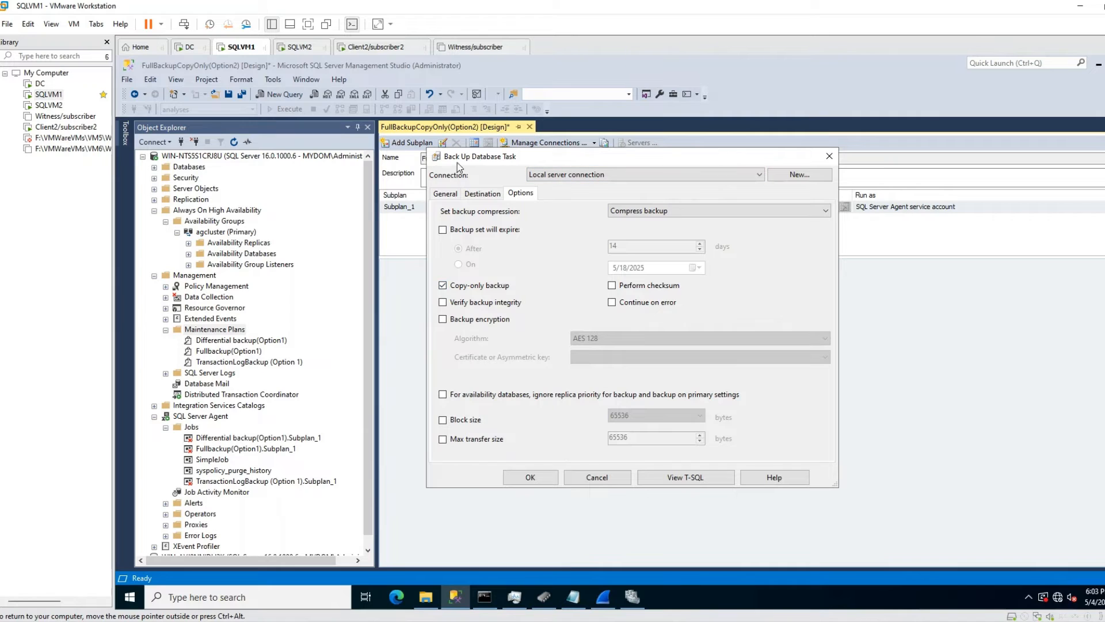
left_click(445, 193)
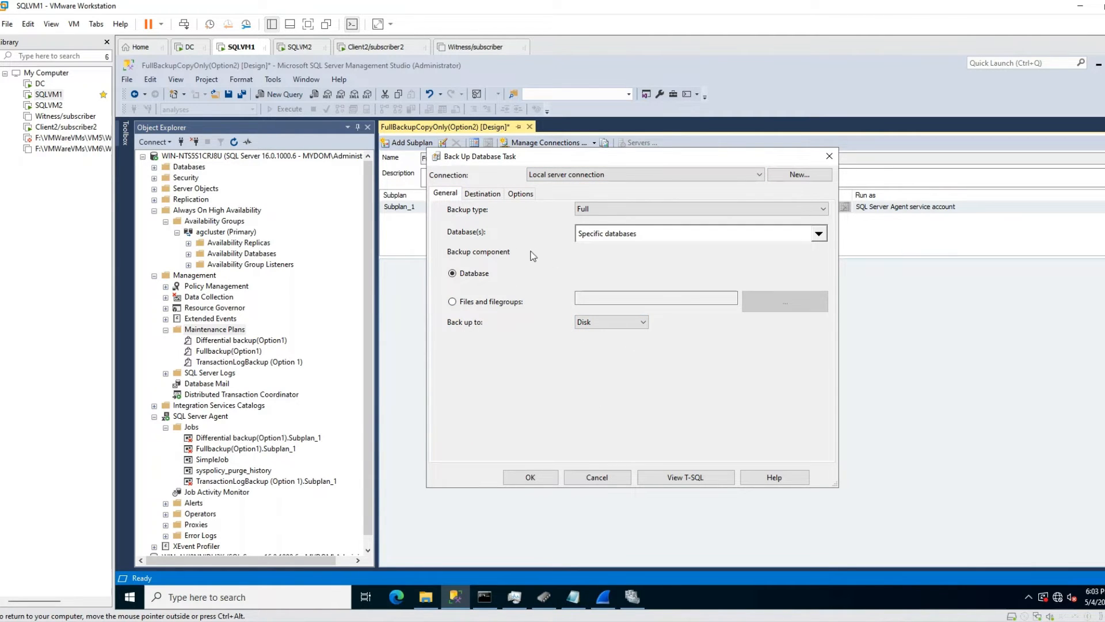
left_click(520, 194)
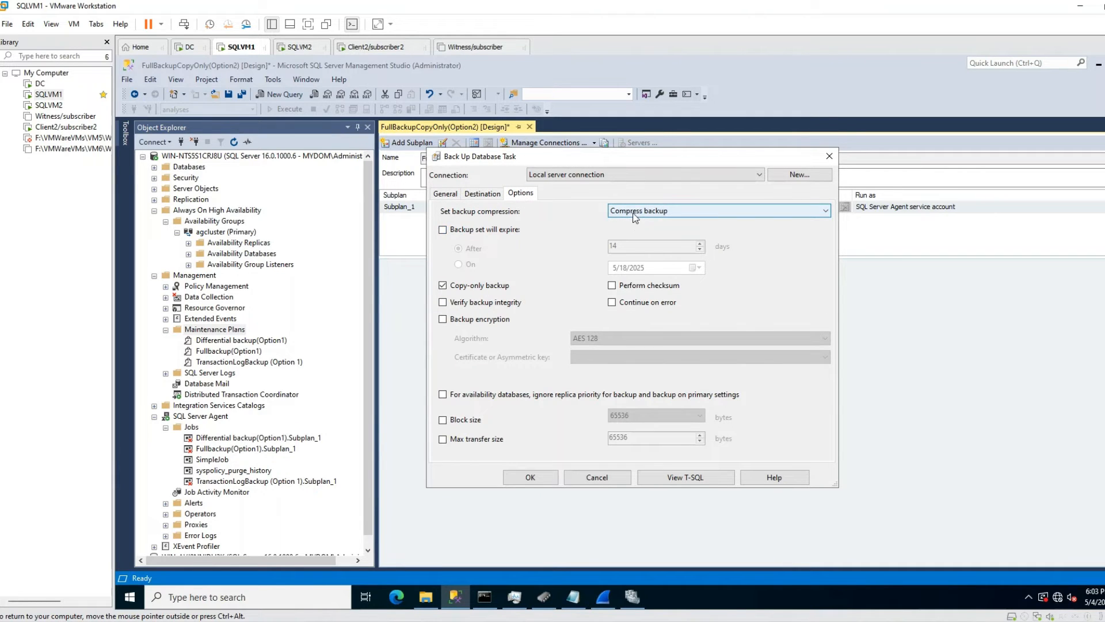
left_click(529, 477)
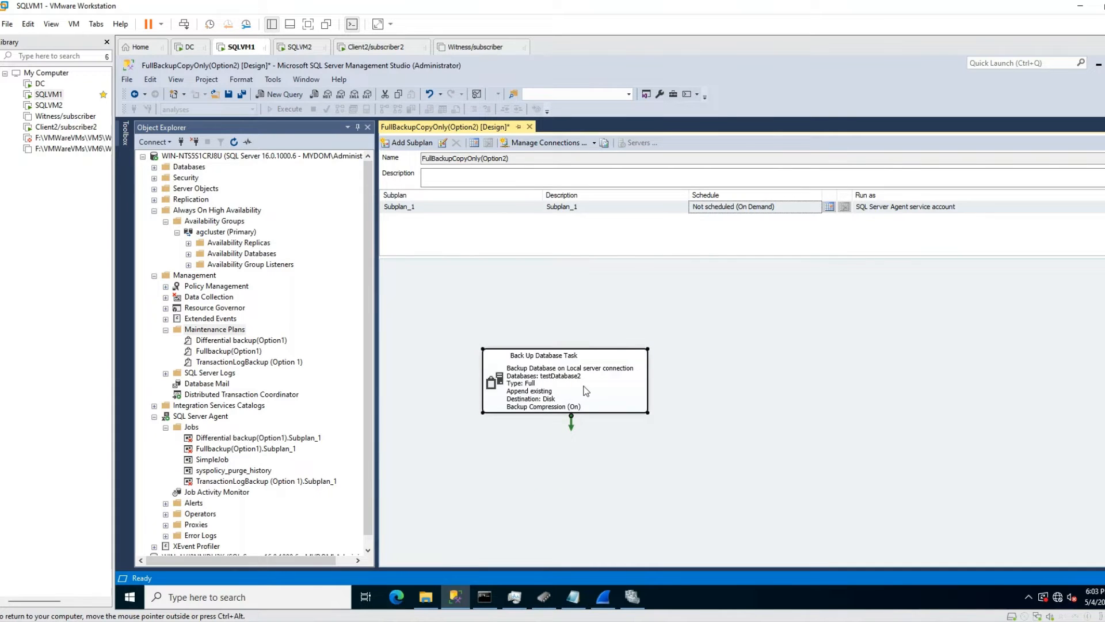
left_click_drag(622, 351, 632, 317)
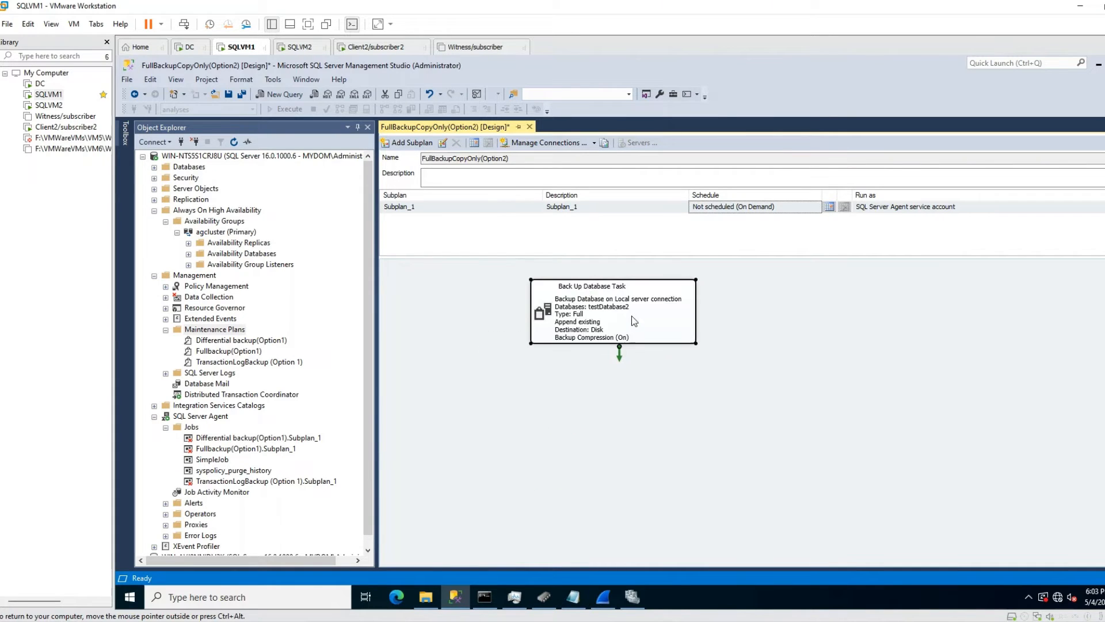
Schedule the FullBackupCopyOnly(Option2) subplan to recur daily, every 1 day at 12:00:00 AM.
left_click(474, 143)
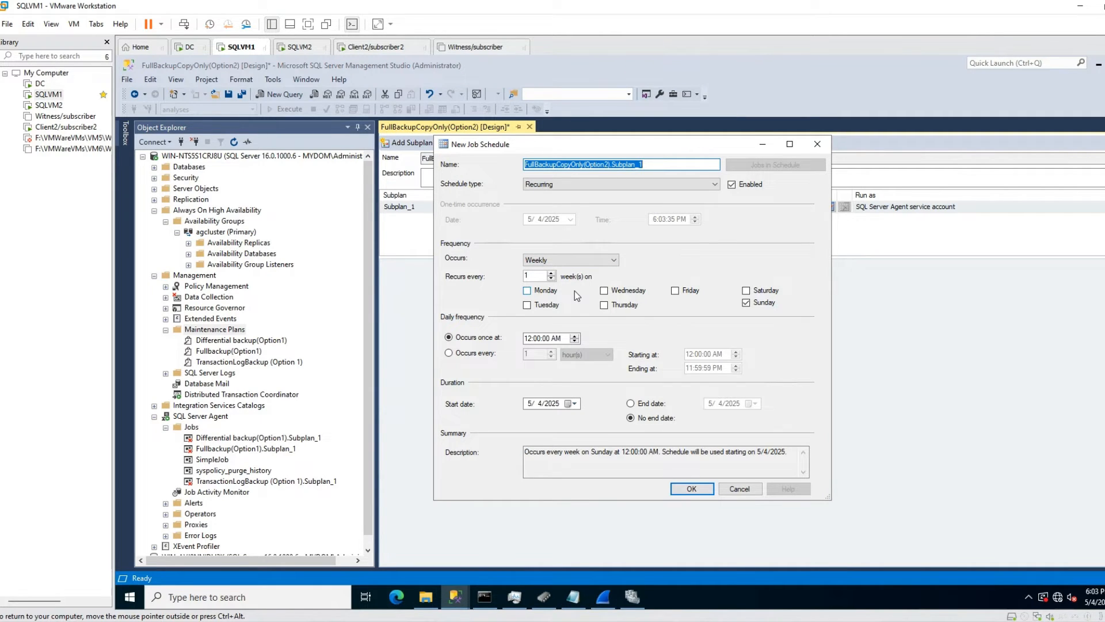
left_click(582, 260)
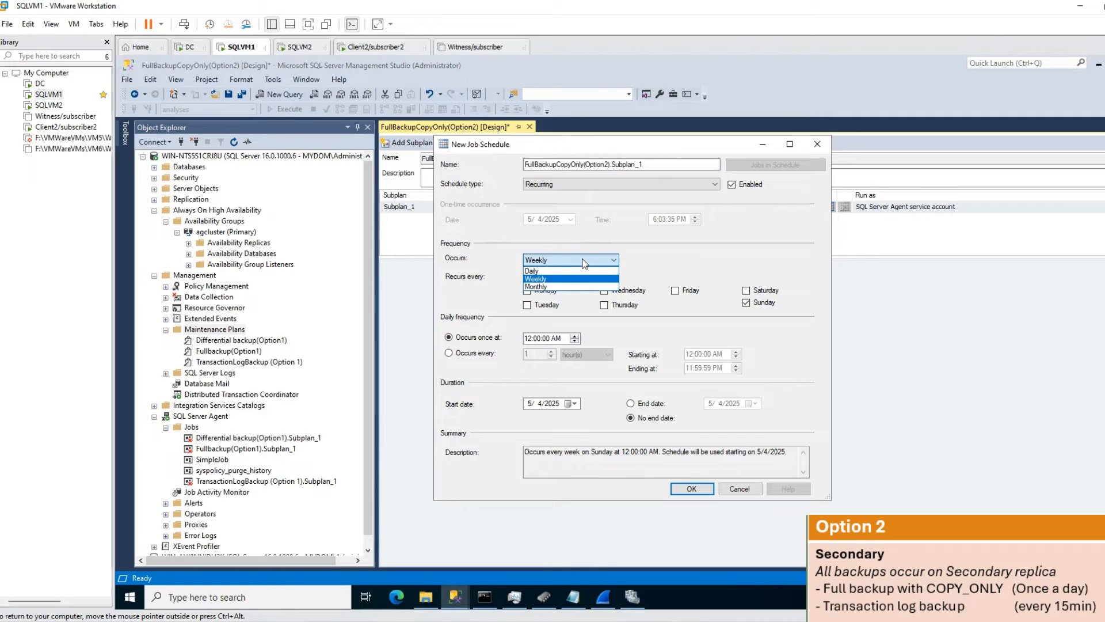
left_click(582, 270)
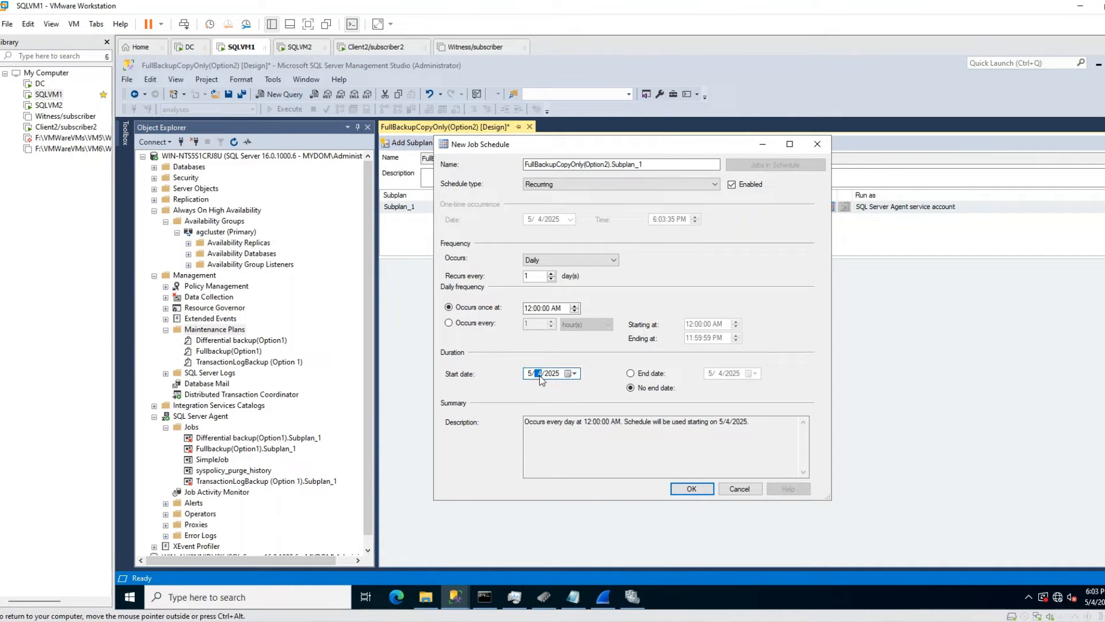
left_click(692, 488)
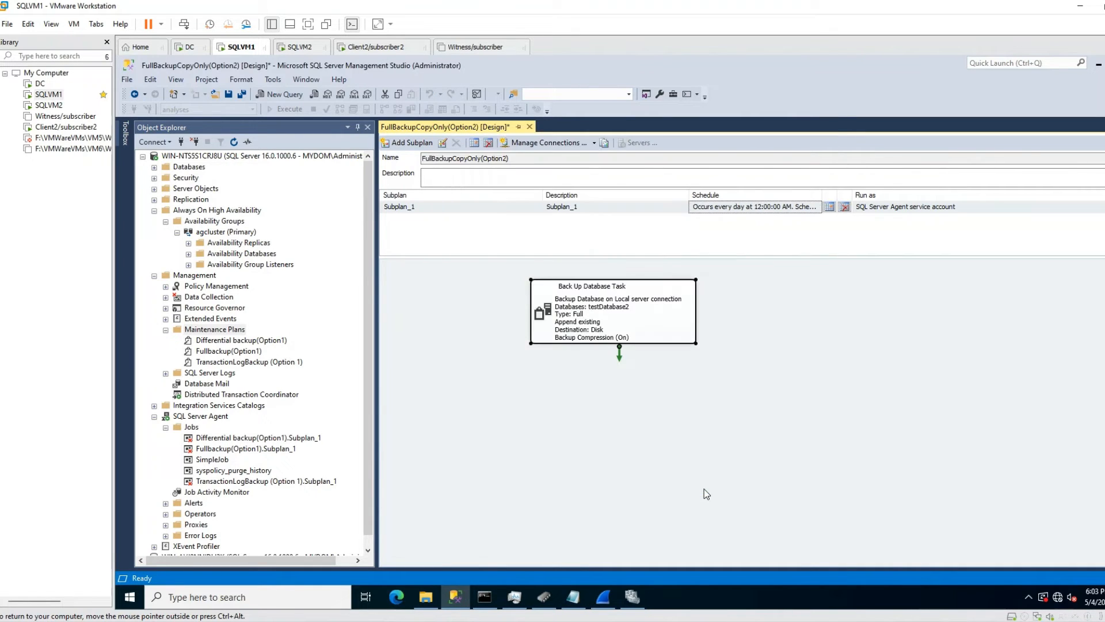
Save and close the FullBackupCopyOnly(Option2) plan, and refresh the list of maintenance plans.
right_click(446, 130)
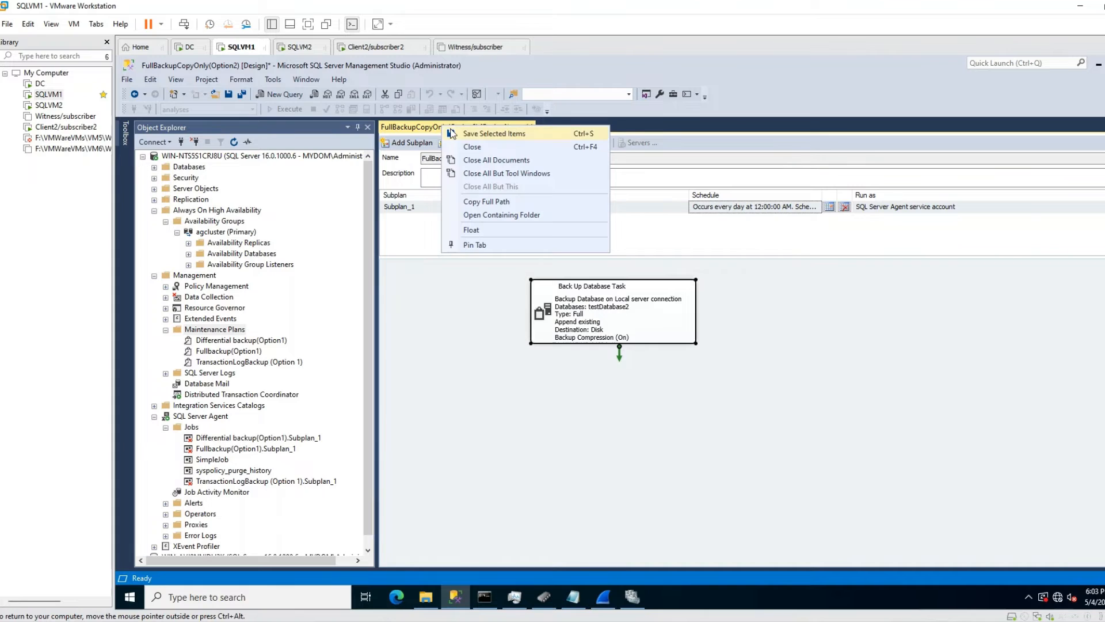
left_click(450, 134)
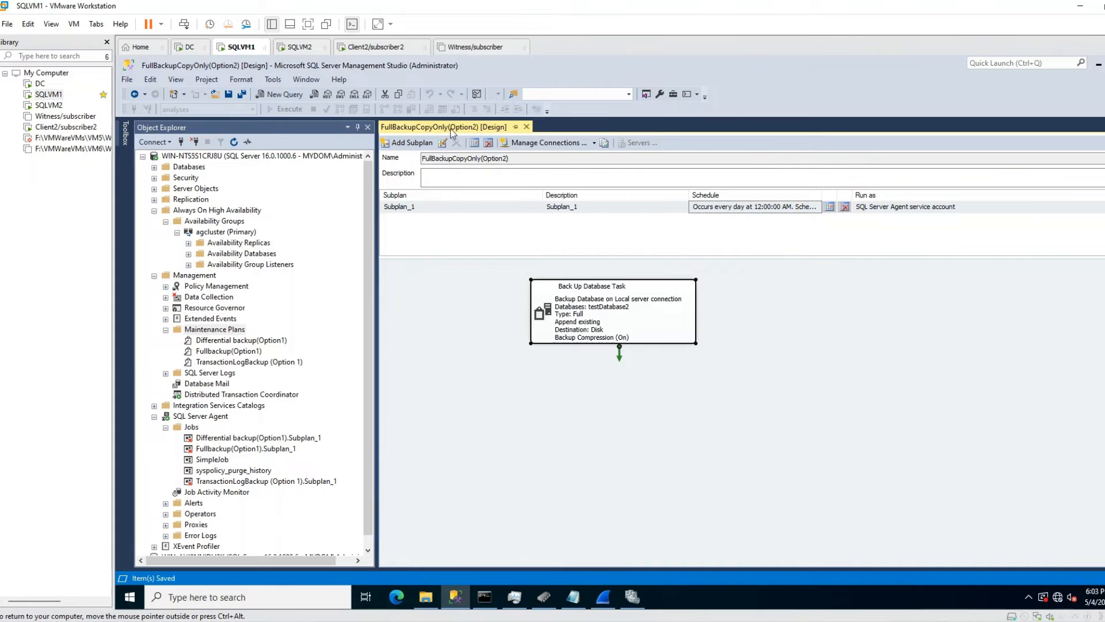
left_click(527, 127)
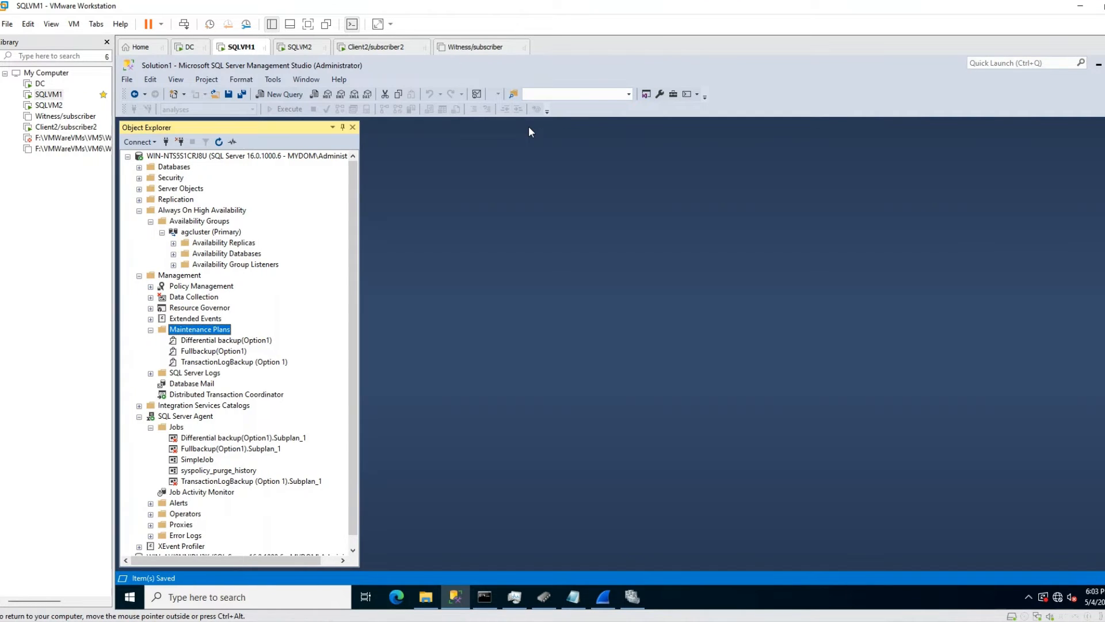
right_click(206, 330)
left_click(244, 402)
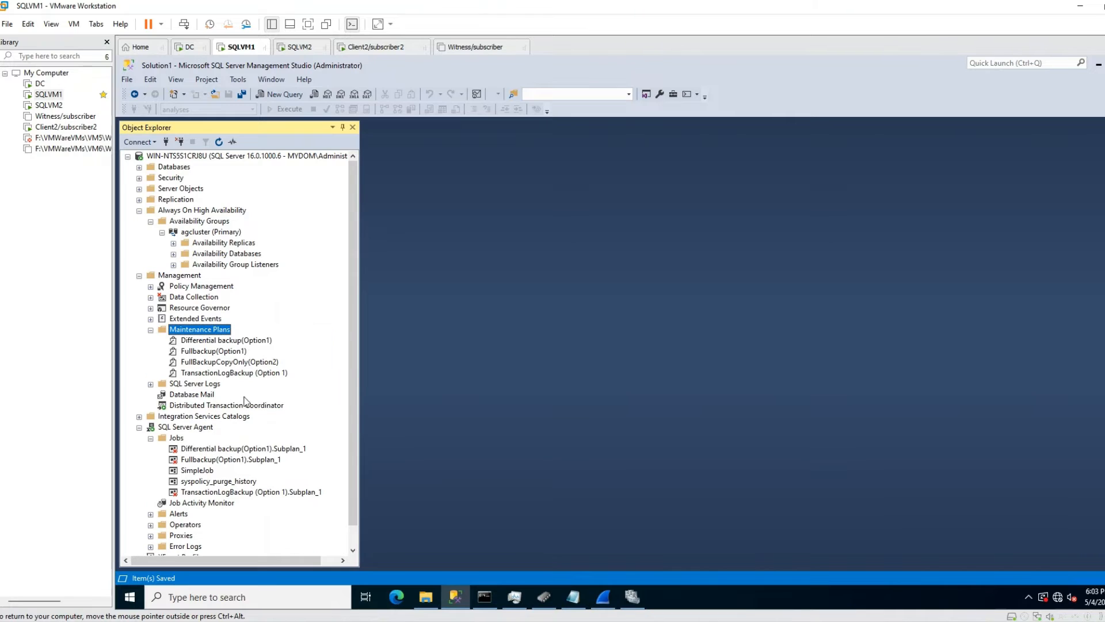
left_click(247, 342)
left_click(268, 365)
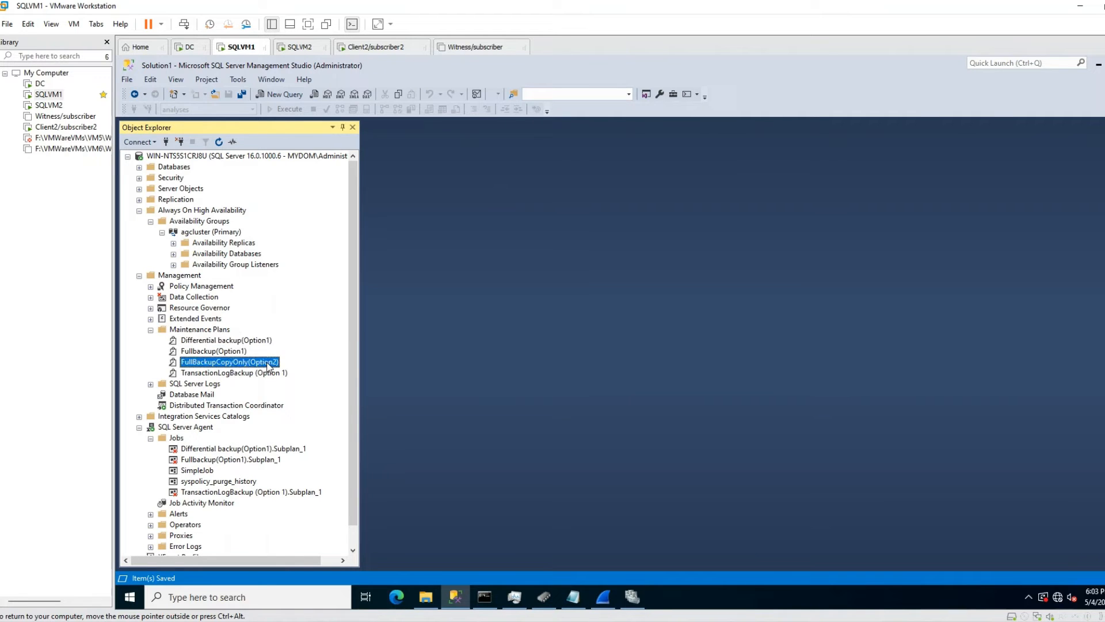
Create a maintenance plan named TransactionLogBackup(Option2) and add a Back Up Database Task to its design area.
right_click(218, 334)
left_click(234, 340)
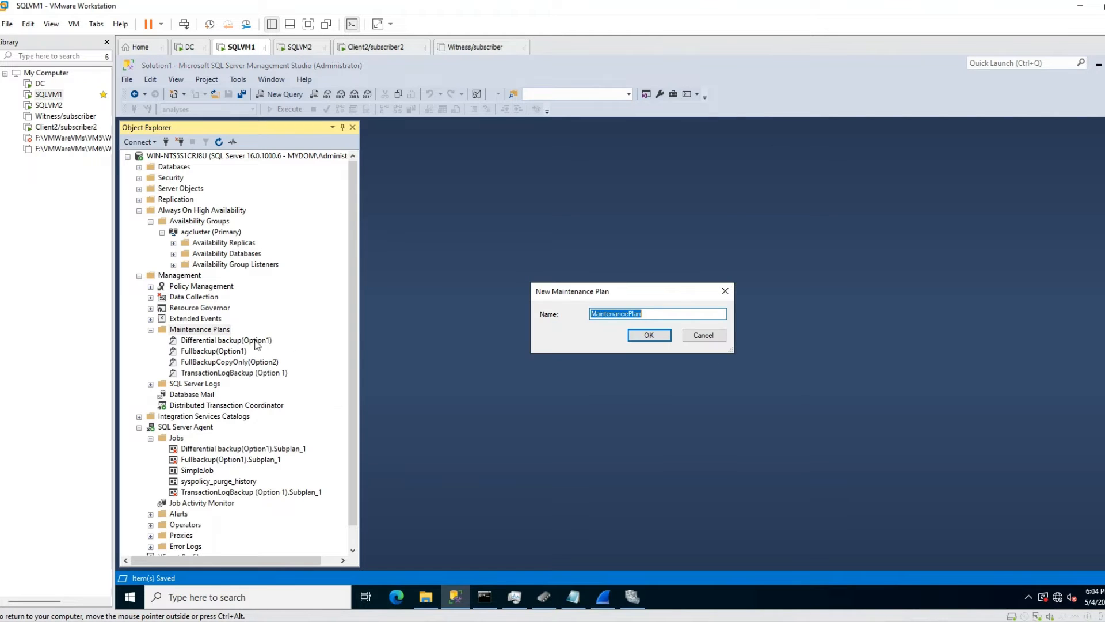
type("TransactionLogBackup(Option2")
left_click(651, 335)
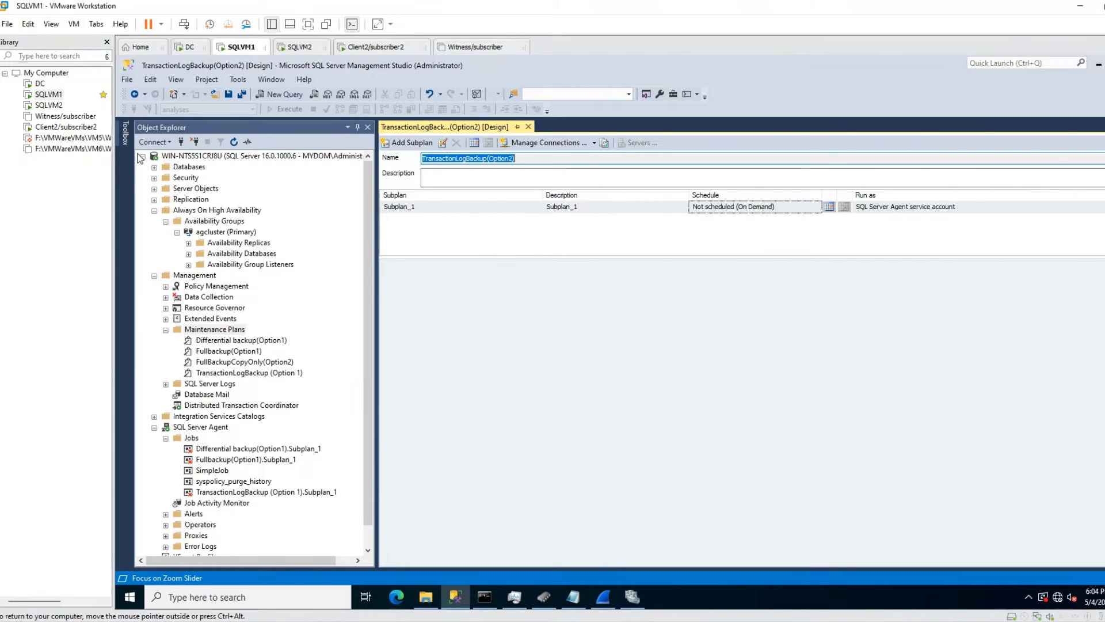
left_click(125, 132)
left_click_drag(173, 178, 581, 364)
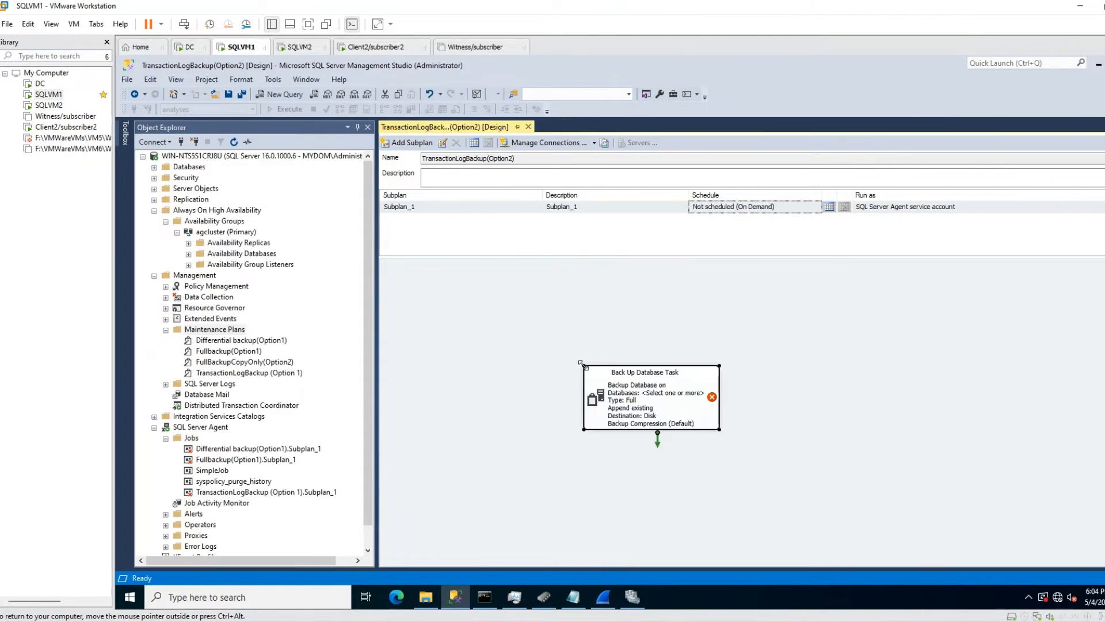
Set the Back Up Database Task to the Transaction Log backup type and select testDatabase2 as its database.
double_click(633, 395)
left_click(611, 209)
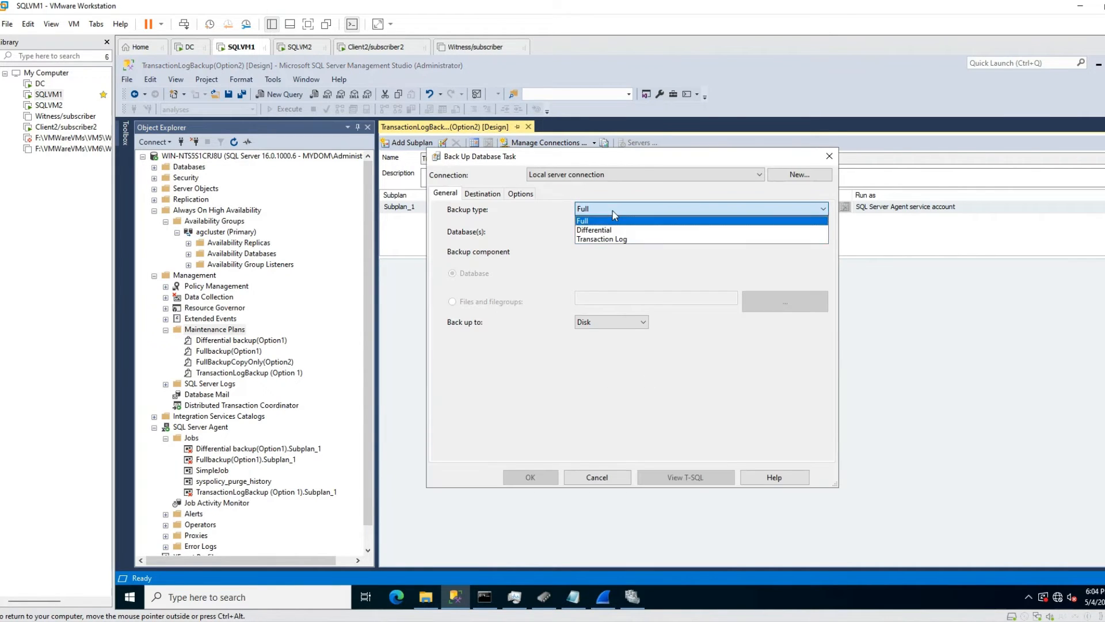
left_click(614, 237)
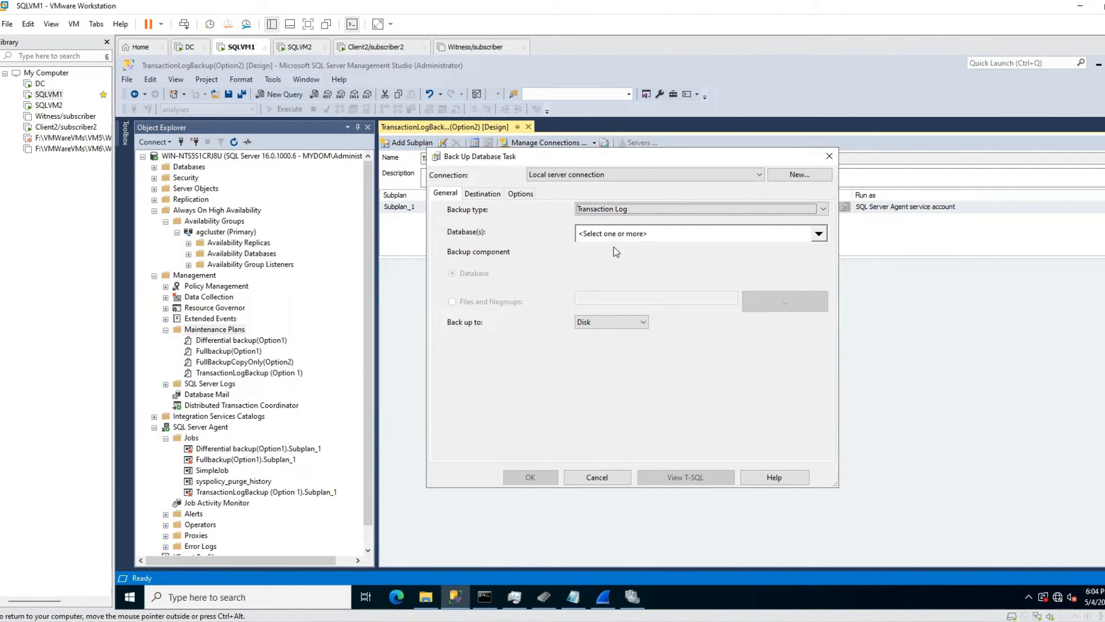
left_click(818, 233)
scroll(646, 423, "down", 2)
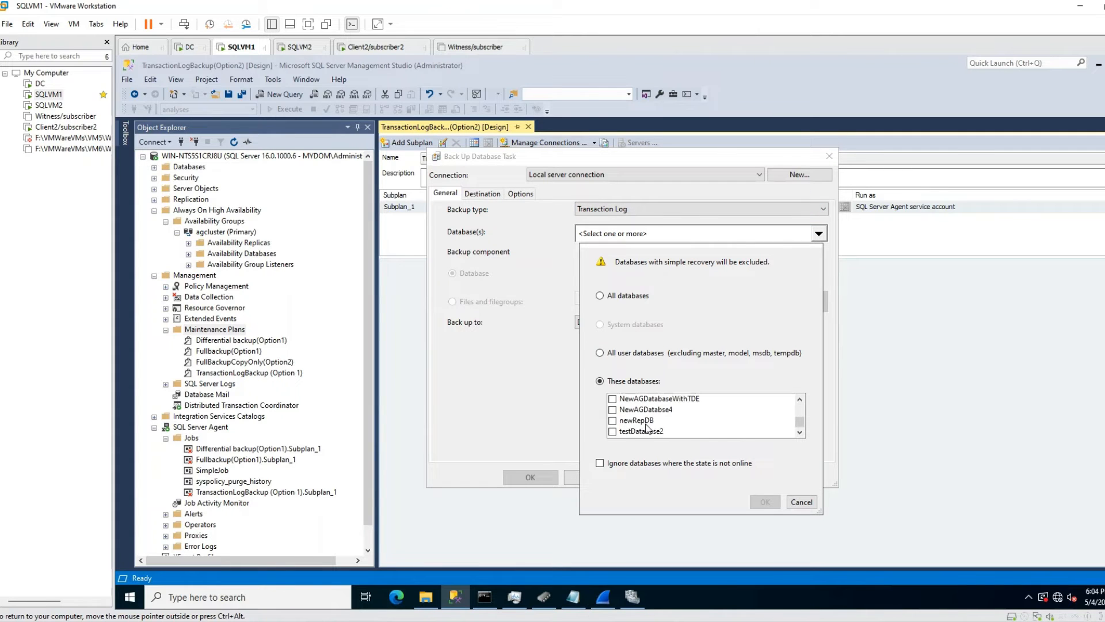
left_click(613, 432)
left_click(765, 501)
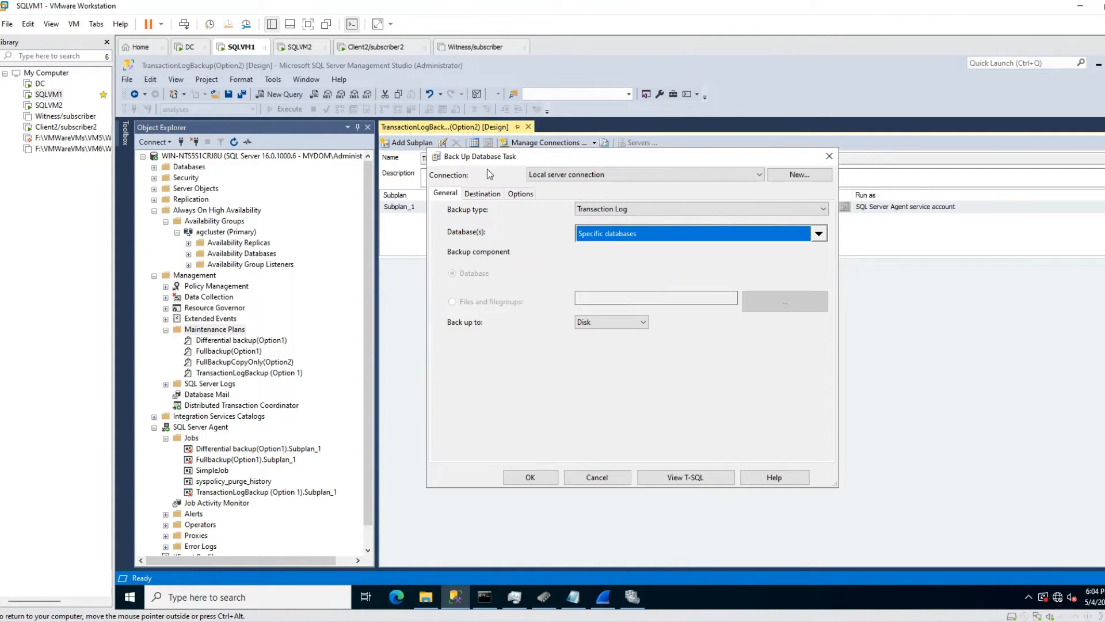
Set the task's backup compression to Compress backup and accept the backup task settings.
left_click(482, 195)
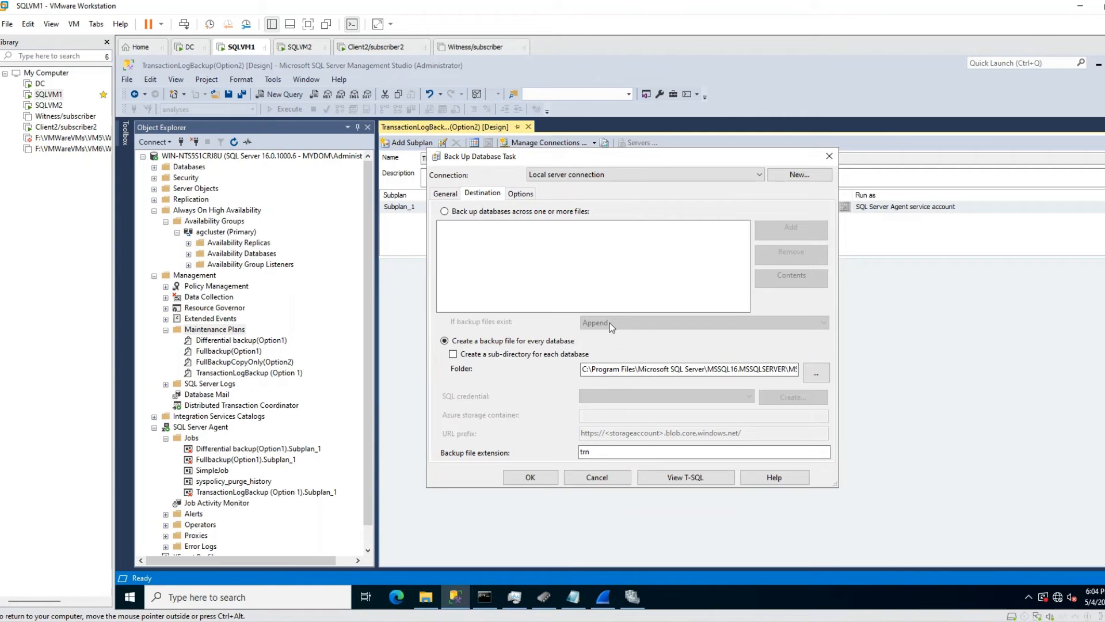
left_click(521, 194)
left_click(667, 210)
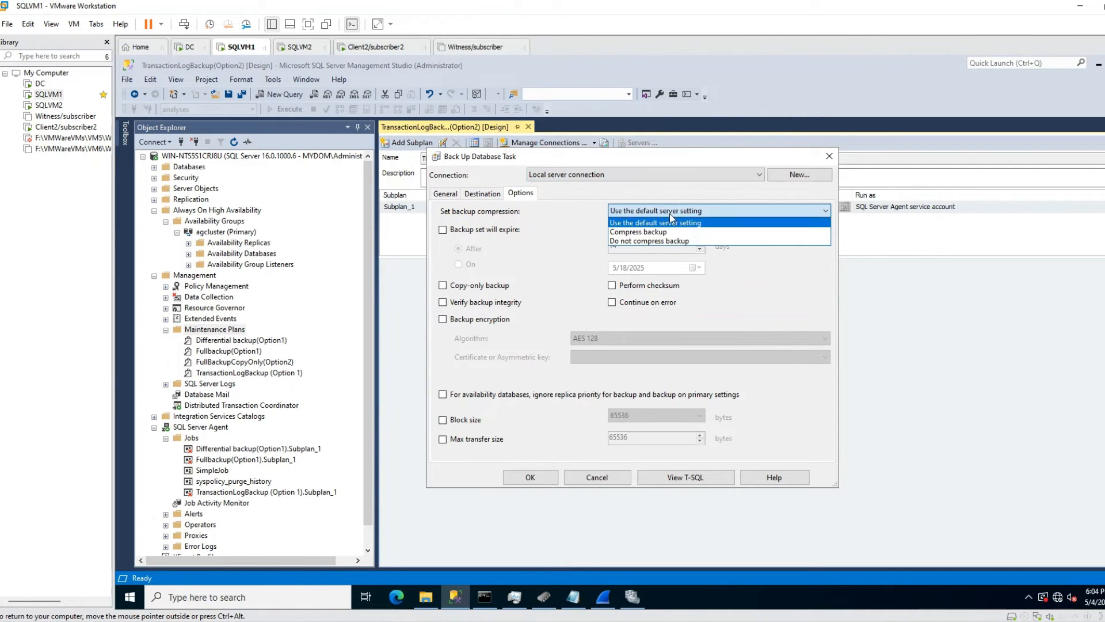
left_click(668, 231)
left_click(445, 193)
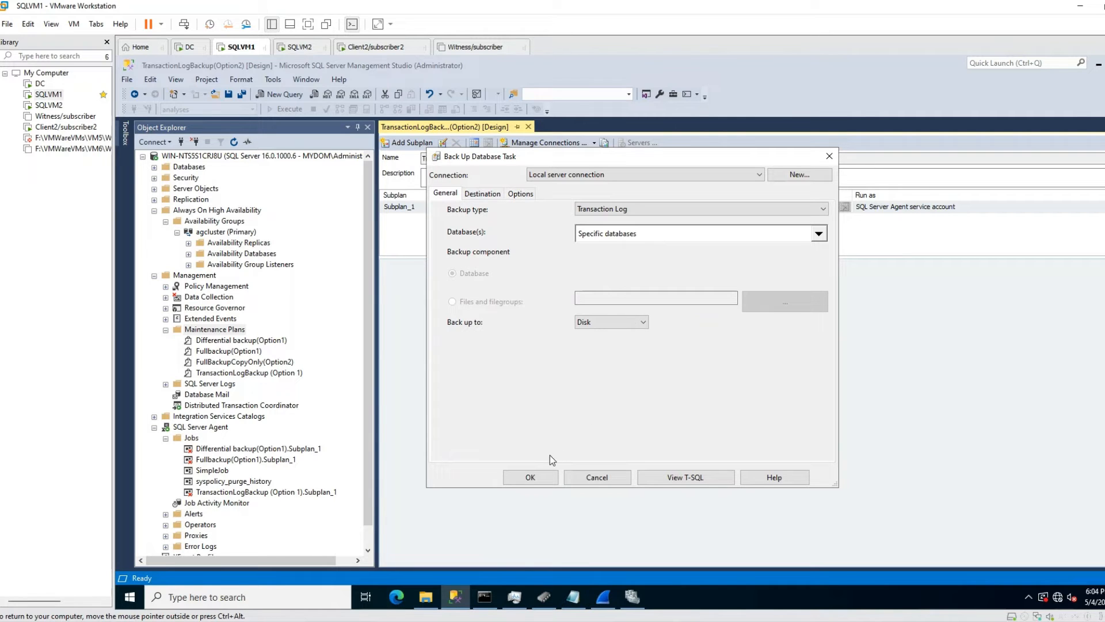
left_click(538, 480)
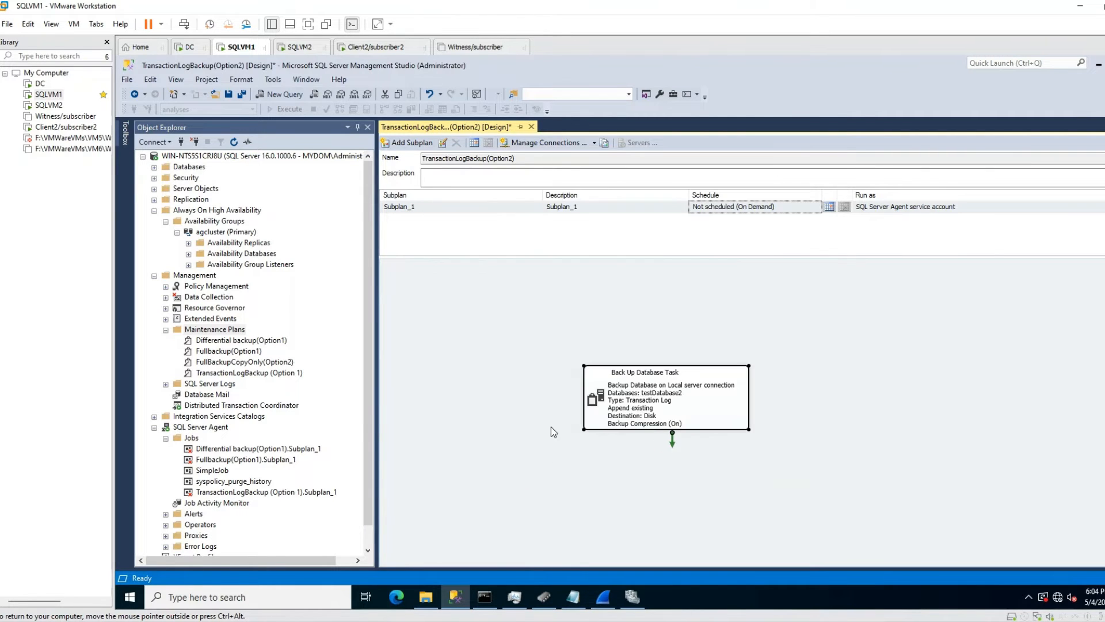
Schedule the TransactionLogBackup(Option2) subplan to occur daily, every 15 hours.
left_click(474, 143)
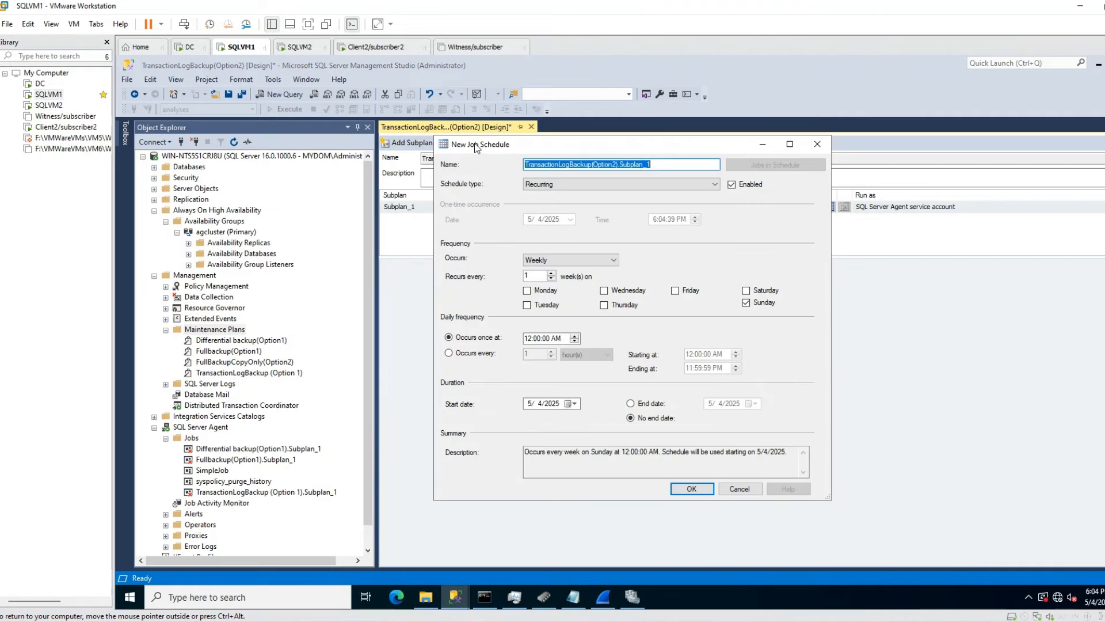
left_click(536, 258)
left_click(535, 267)
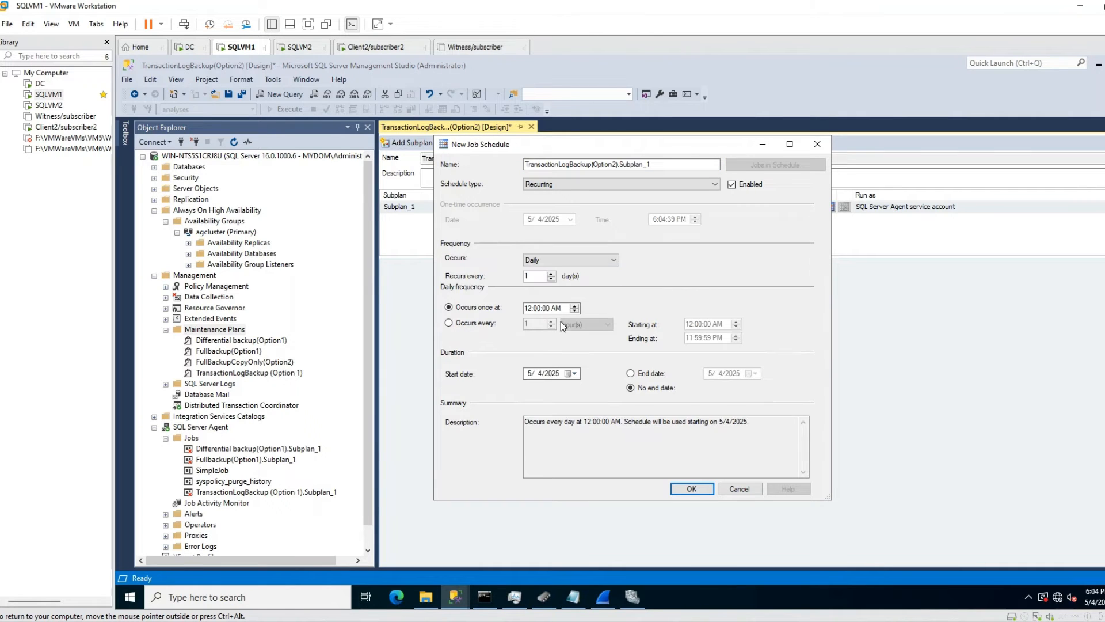
left_click(487, 323)
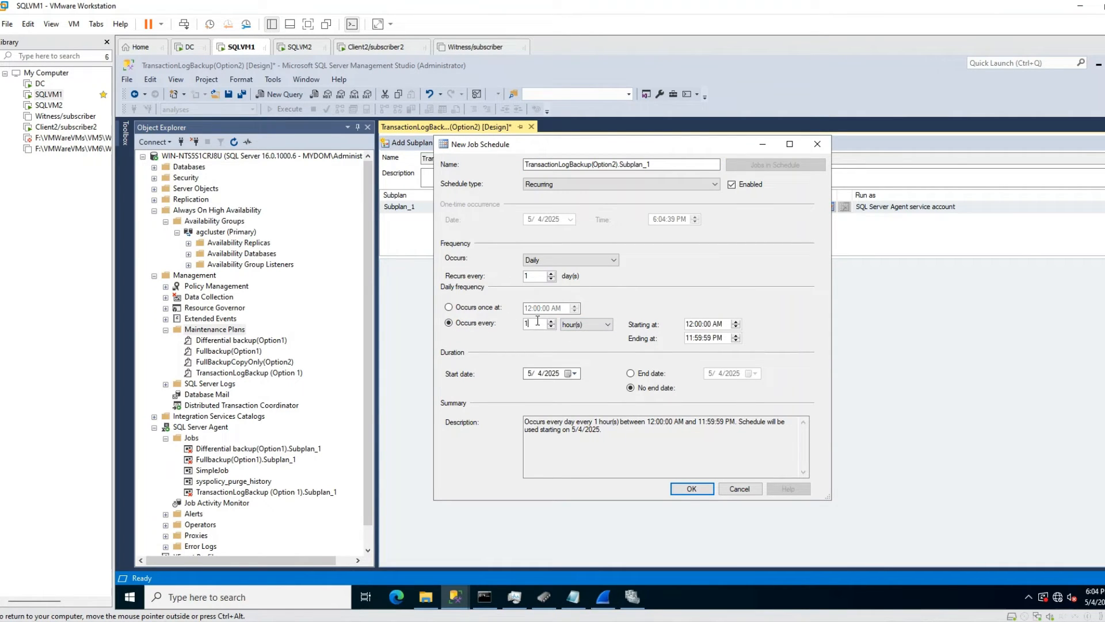
type("5")
left_click(679, 489)
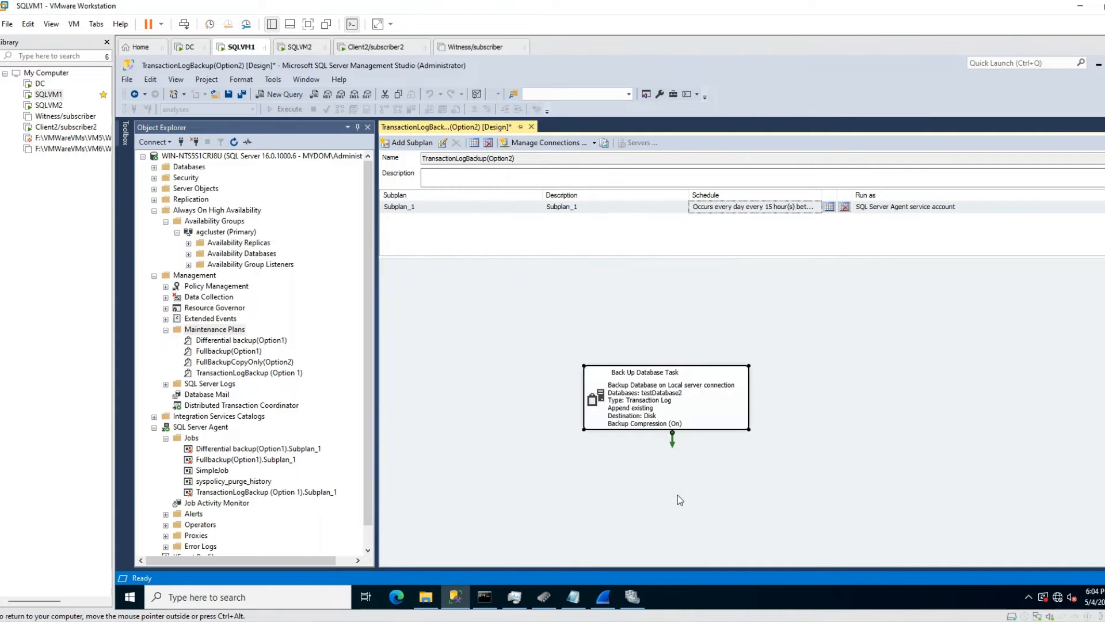
Save and close the TransactionLogBackup(Option2) plan, and refresh the maintenance plans to check both Option2 plans.
right_click(412, 130)
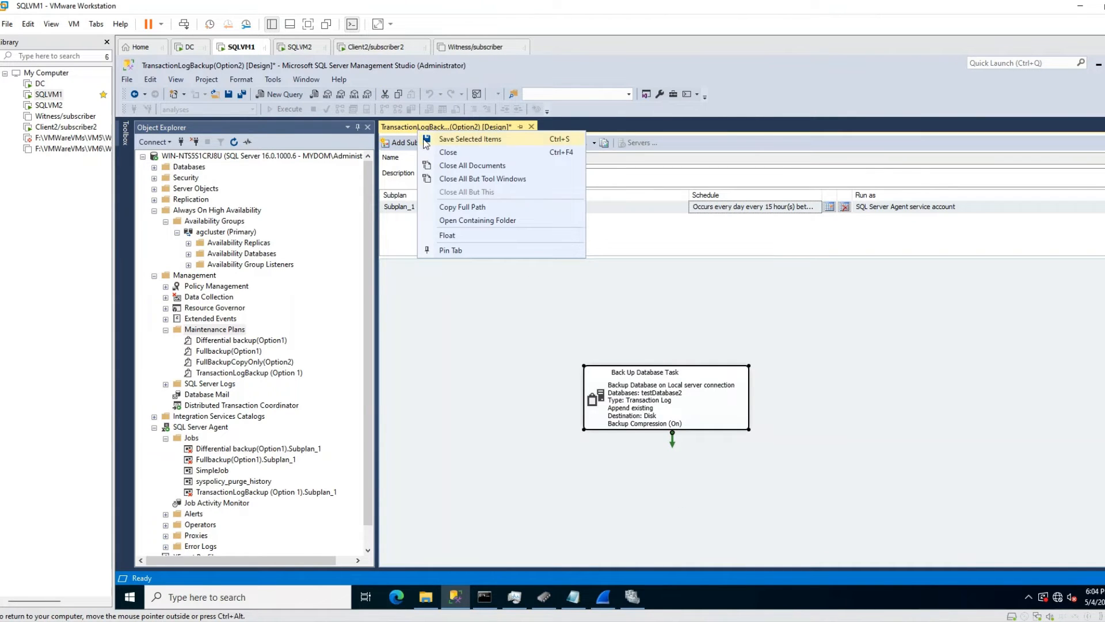
left_click(428, 141)
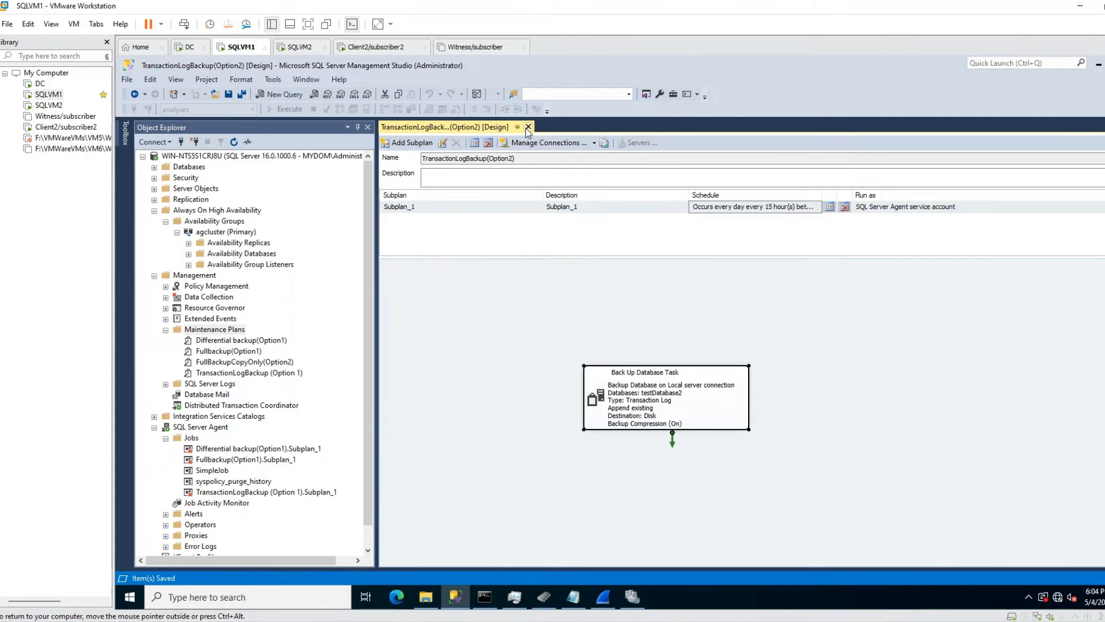
left_click(527, 128)
right_click(194, 330)
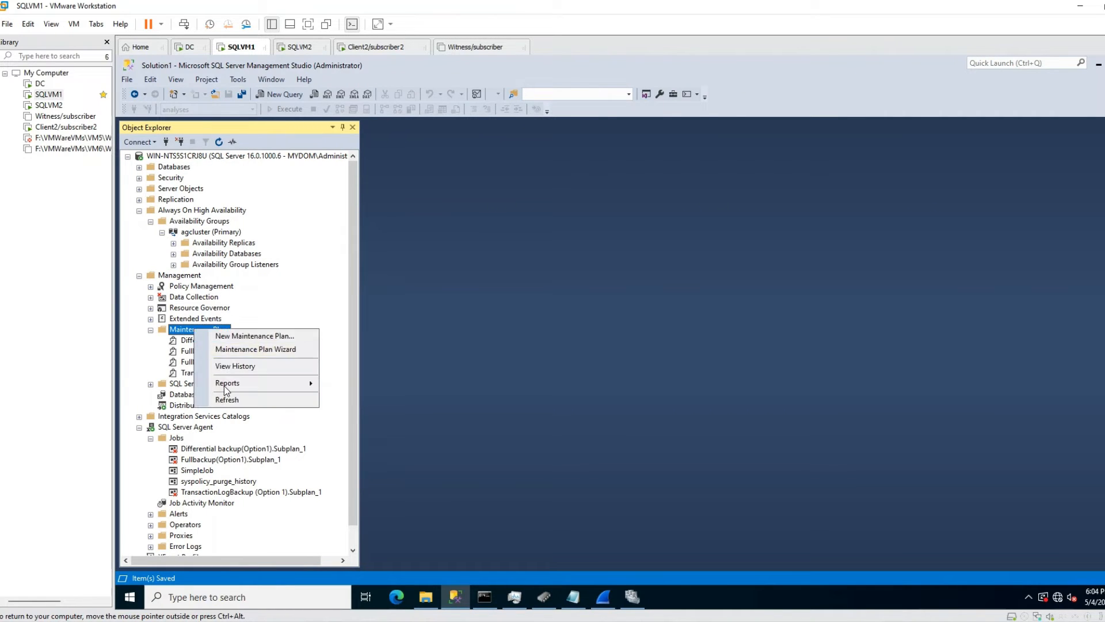
left_click(231, 399)
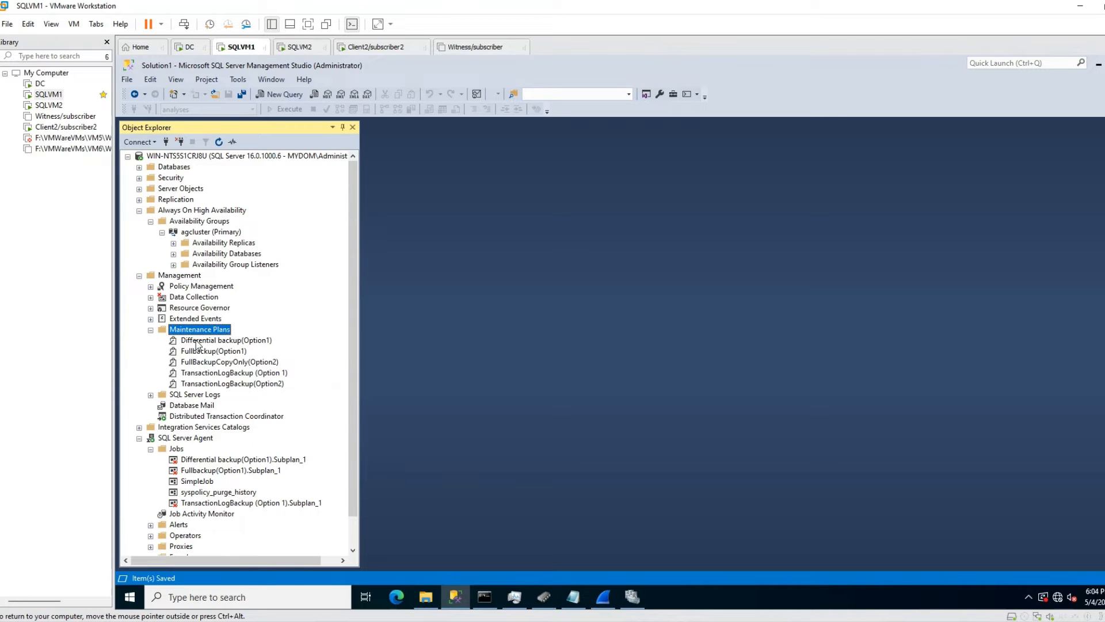
left_click(217, 363)
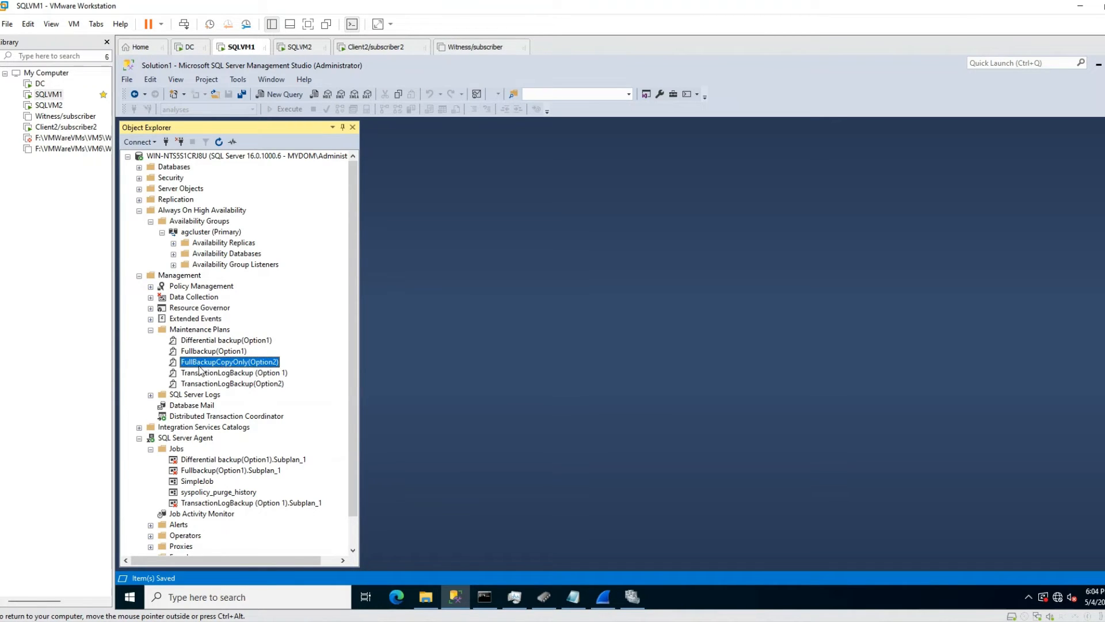
left_click(236, 385)
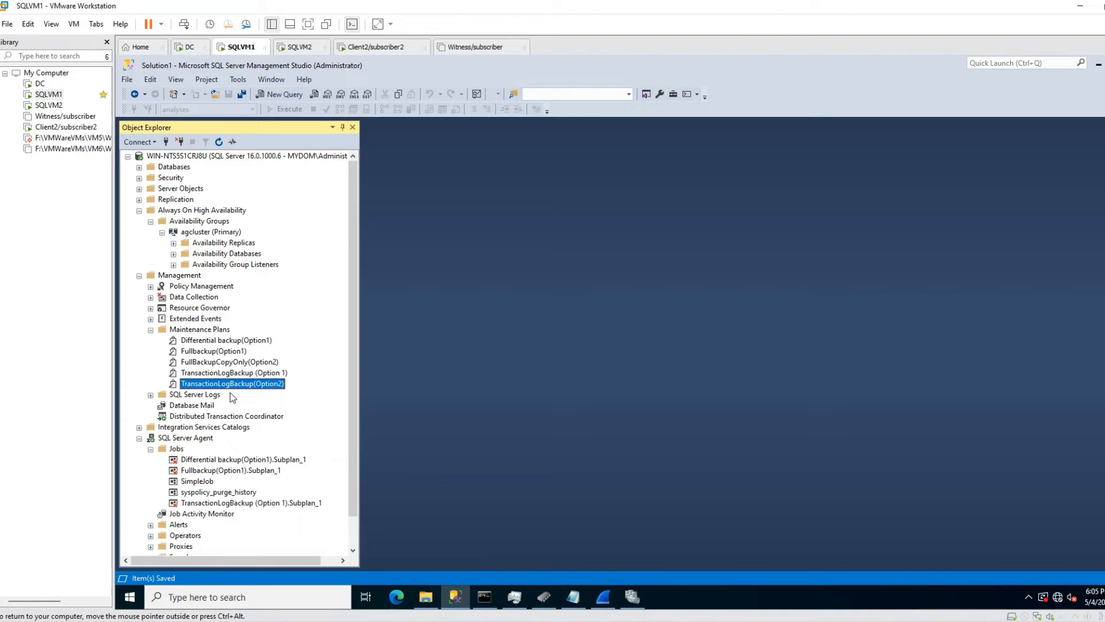
Switch to the SQLVM2 virtual machine and expand the Jobs folder under its SQL Server Agent.
scroll(231, 362, "down", 1)
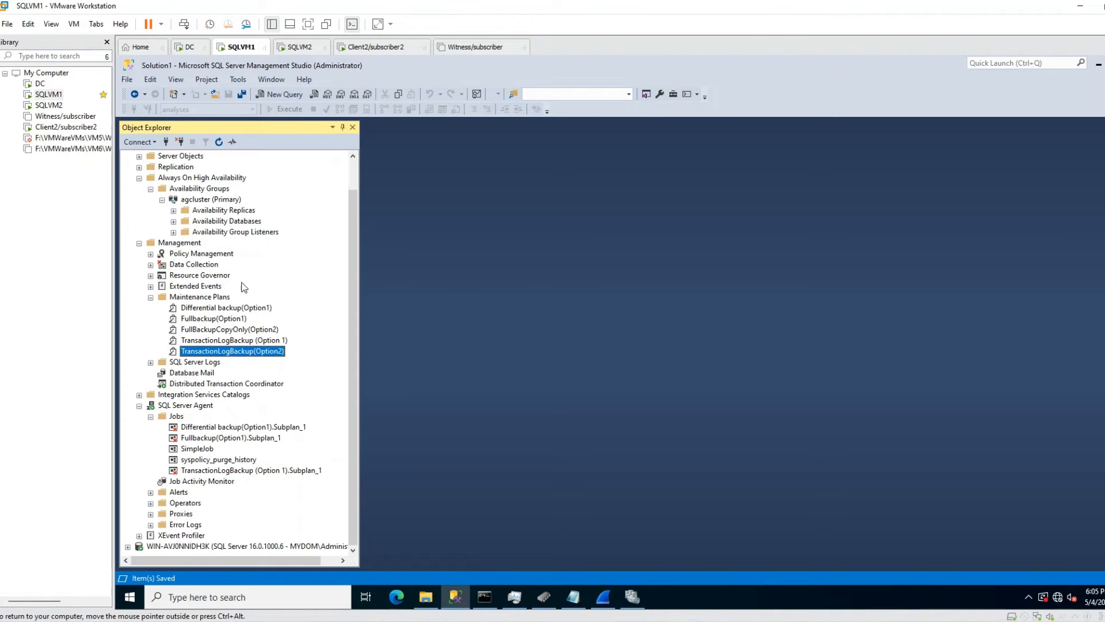
left_click(298, 46)
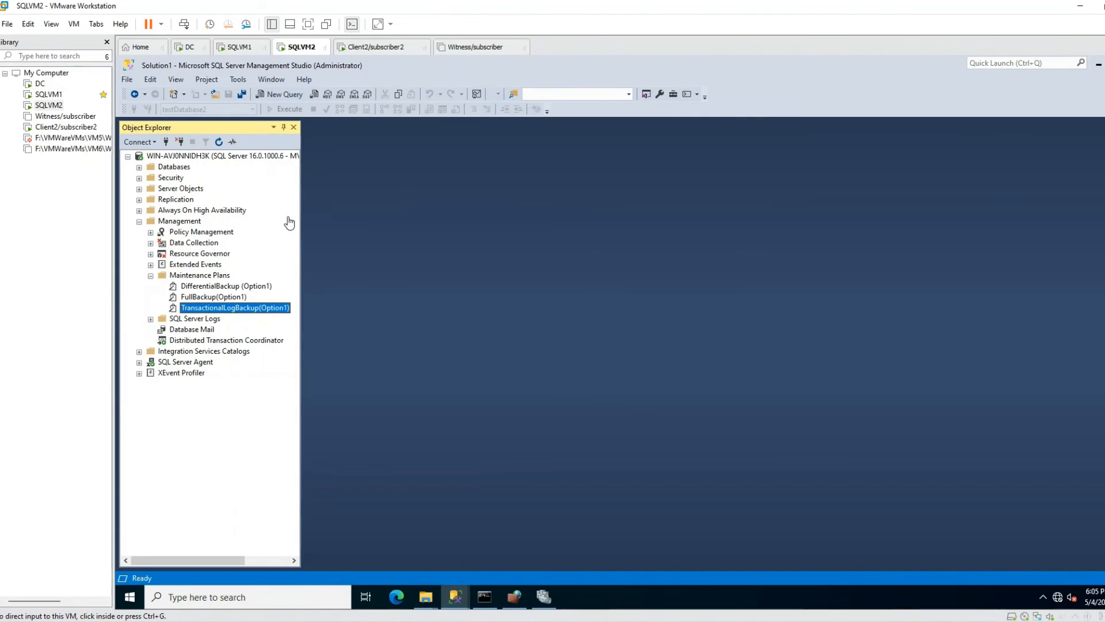
double_click(187, 319)
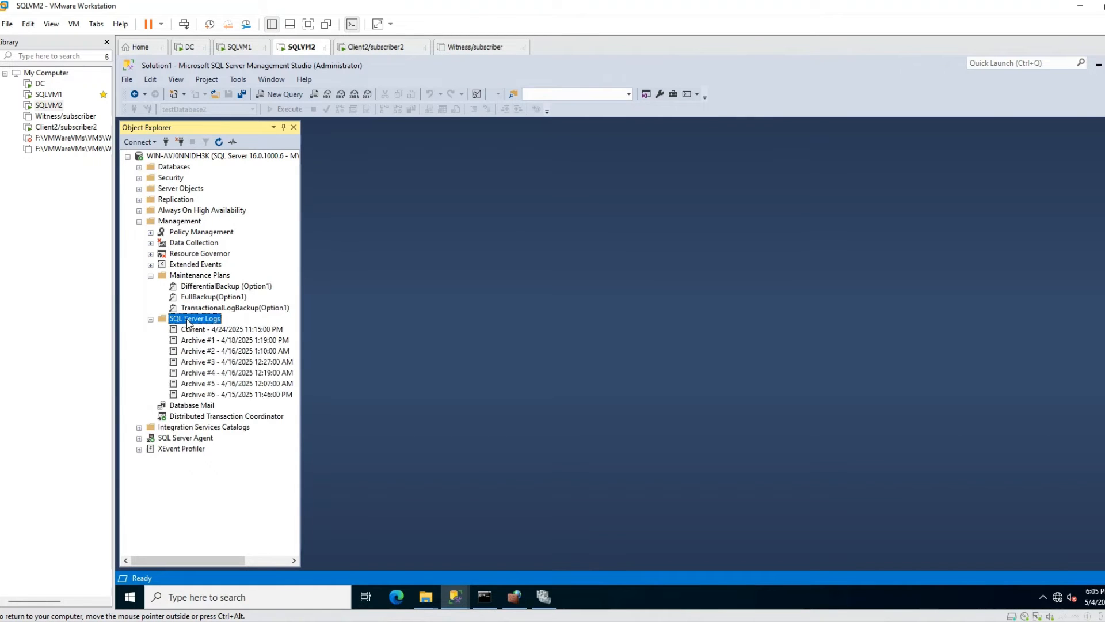
double_click(185, 439)
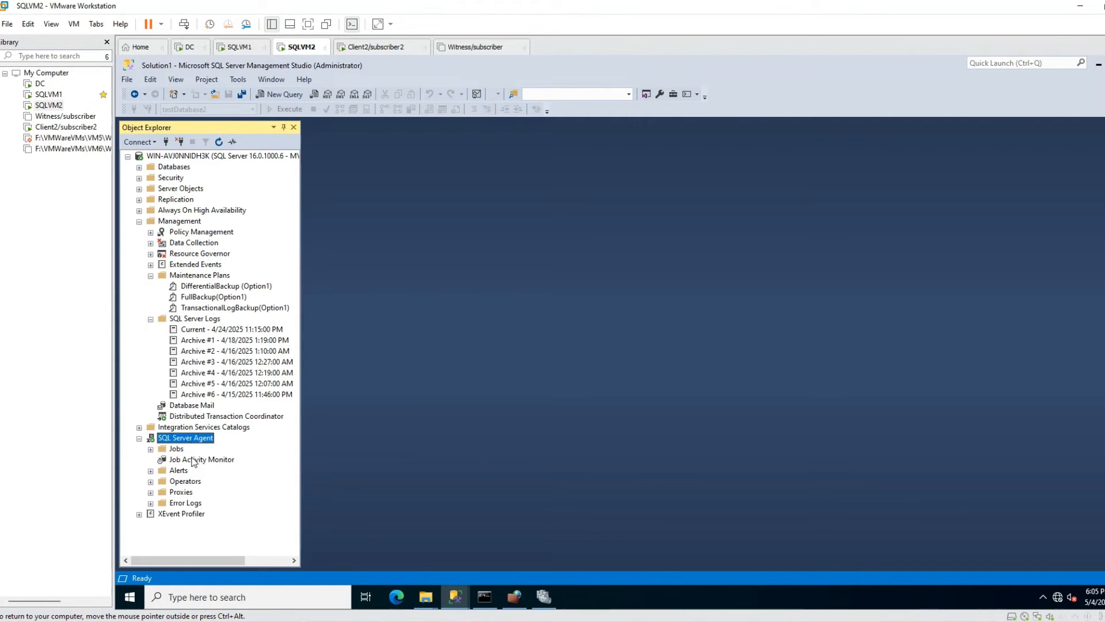
double_click(180, 450)
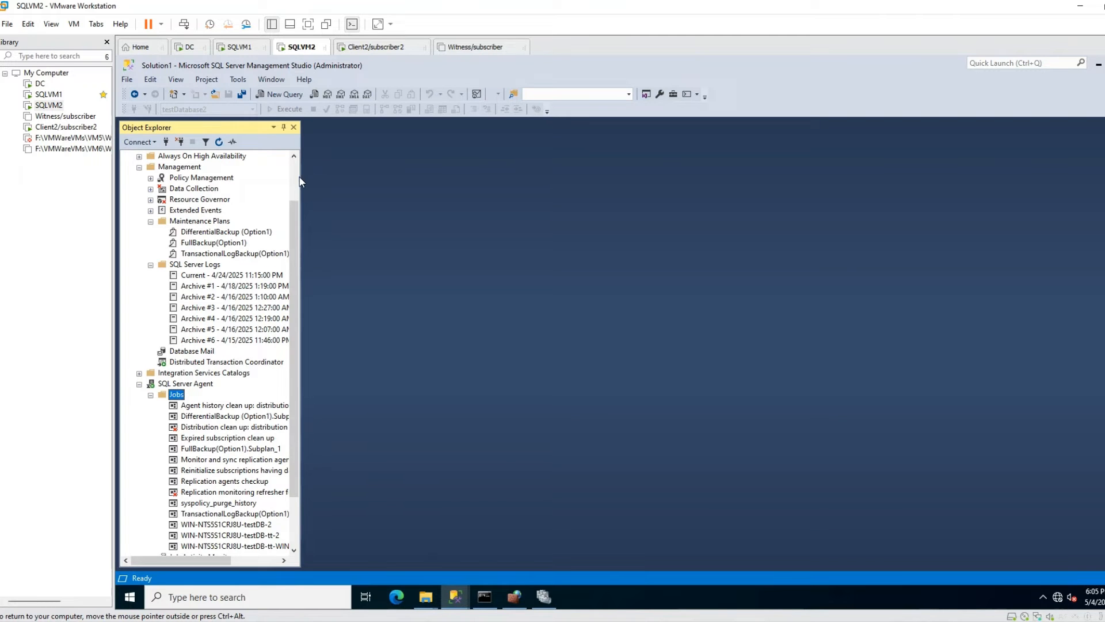
Disable the DifferentialBackup (Option1) and FullBackup(Option1) jobs under SQL Server Agent.
scroll(234, 523, "down", 2)
left_click_drag(219, 560, 253, 560)
double_click(227, 351)
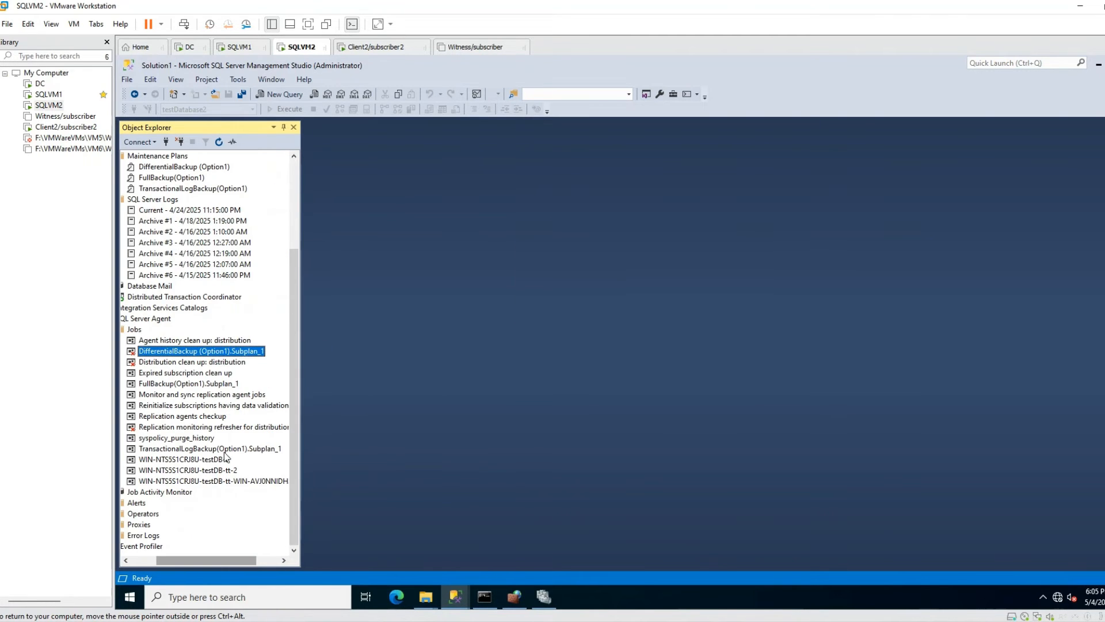
right_click(193, 381)
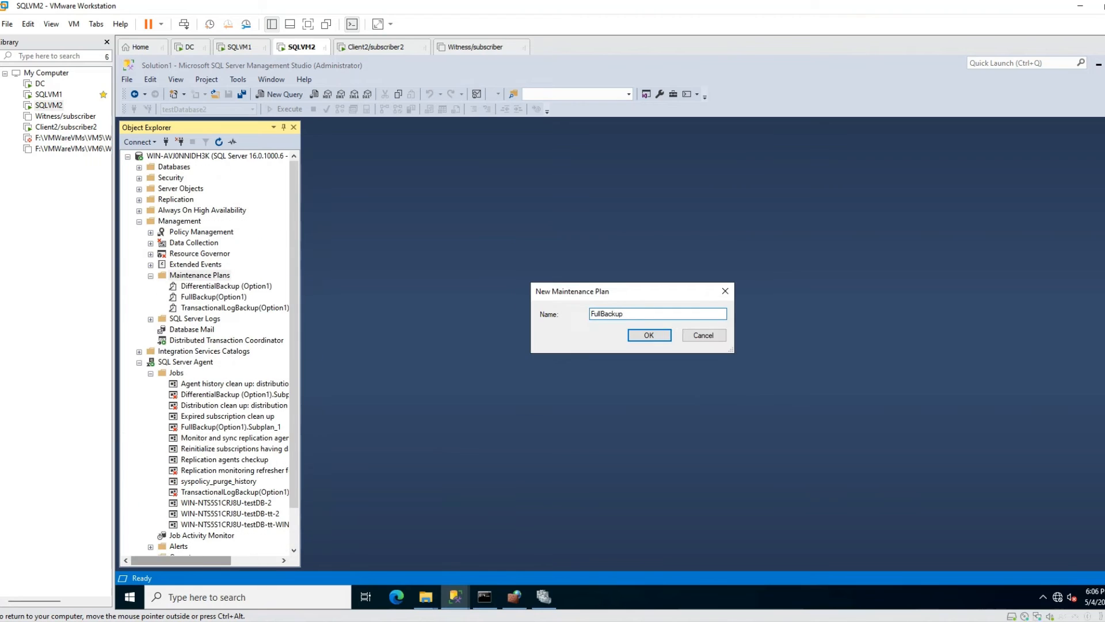
Create the maintenance plan FullBackupCopyOnly(Option 2), edit its Back Up Database Task and open the recurrence choices for its subplan schedule.
type("CopyOnly(Option 2)")
key("Return")
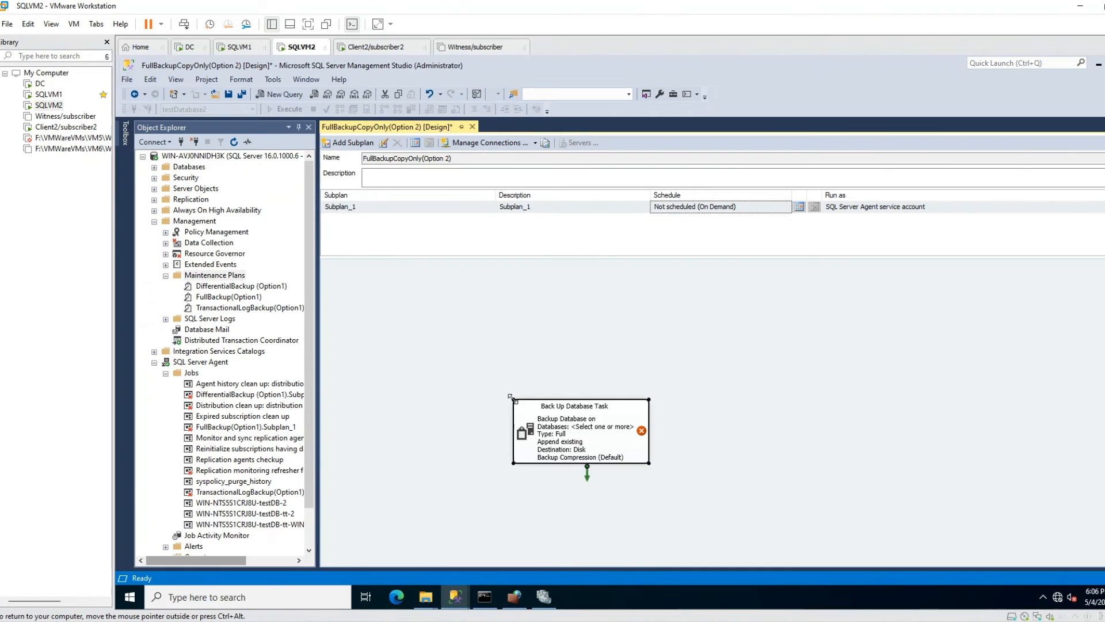
double_click(562, 432)
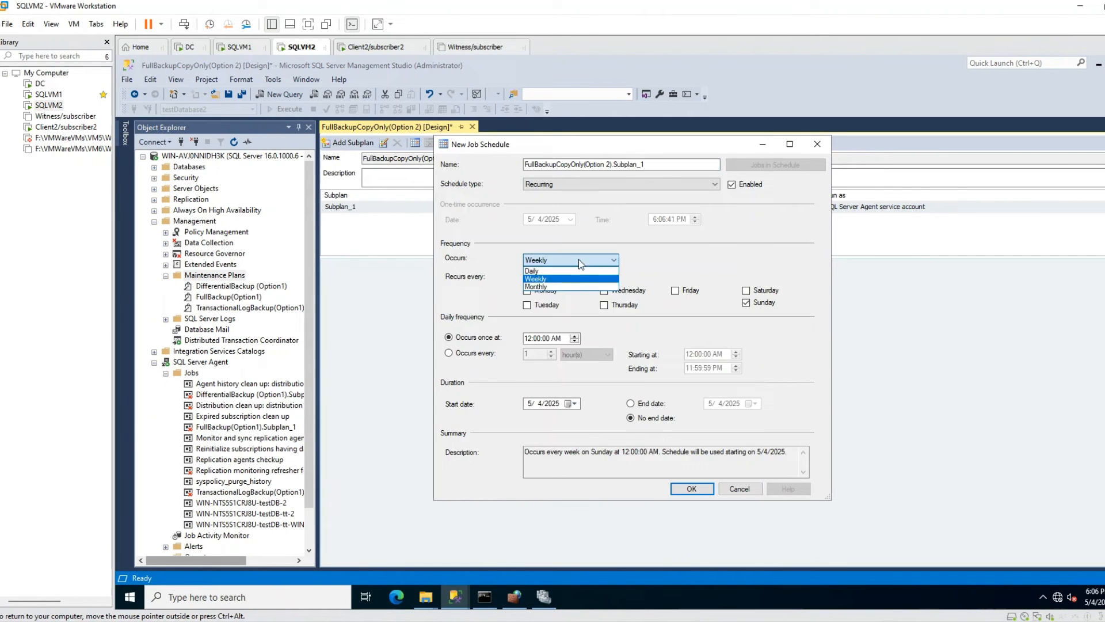
left_click(579, 264)
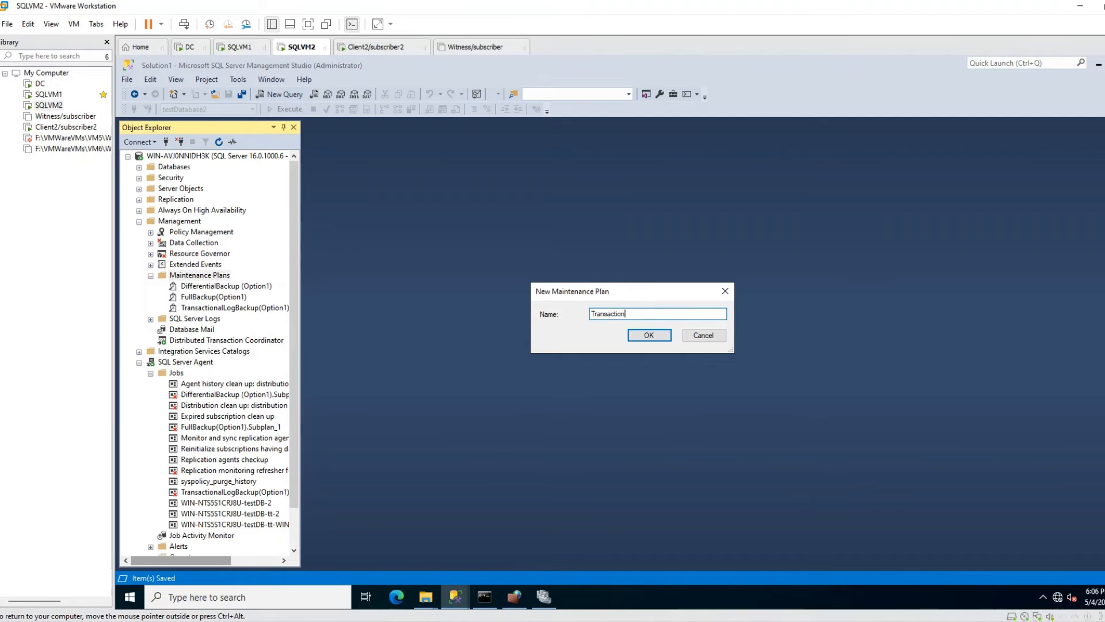
Create the maintenance plan TransactionalLogBackup (Option2) and schedule its subplan to occur daily, every 15 minutes.
type("LogBackup (Option2)")
key("Return")
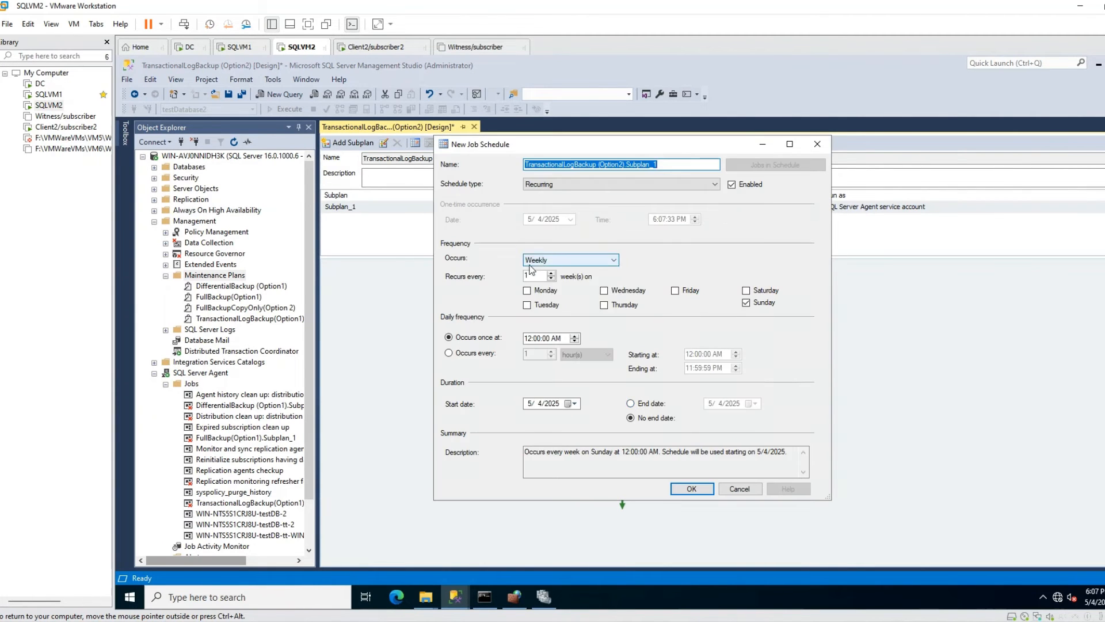
type("15")
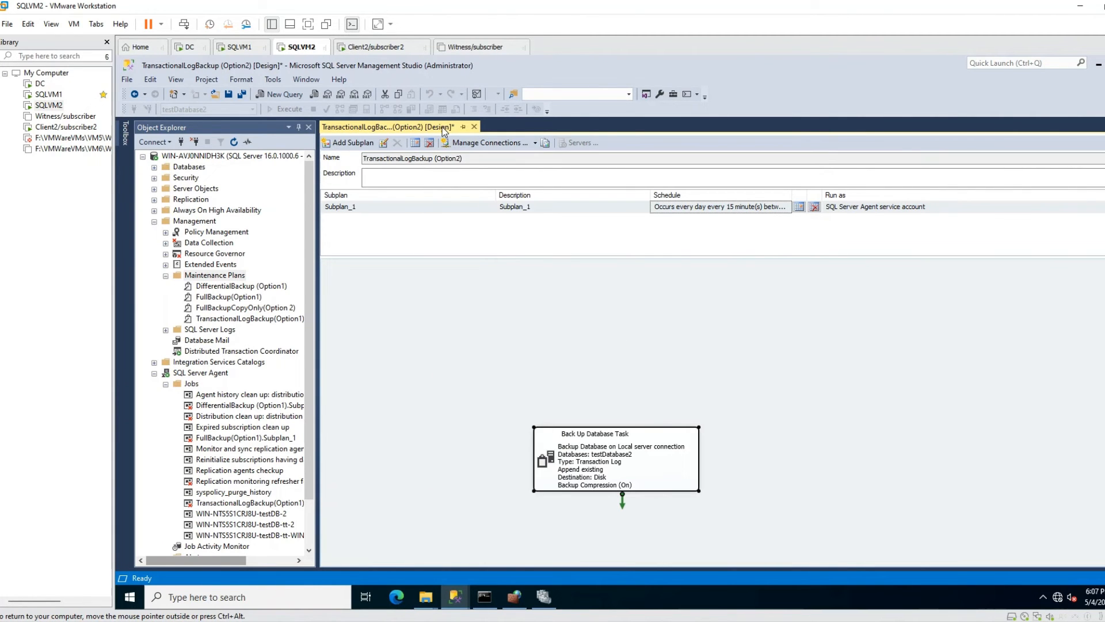
Save and close the TransactionalLogBackup (Option2) maintenance plan.
right_click(445, 127)
left_click(477, 135)
left_click(474, 127)
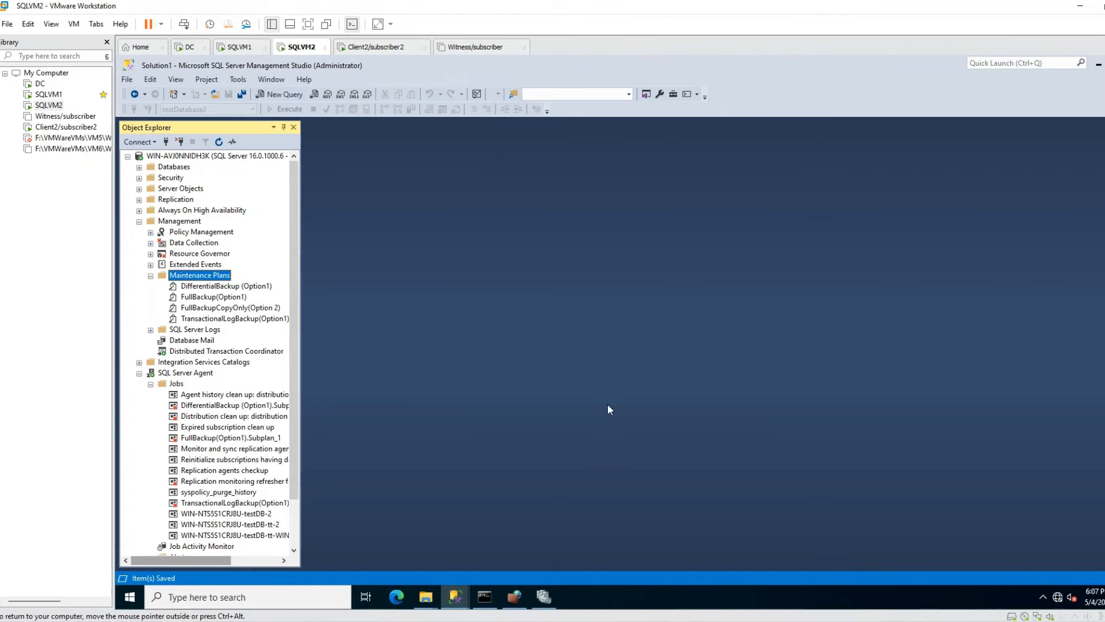
Compare the Option 2 maintenance plans on the SQLVM1 and SQLVM2 virtual machines, ending on SQLVM1.
left_click(227, 50)
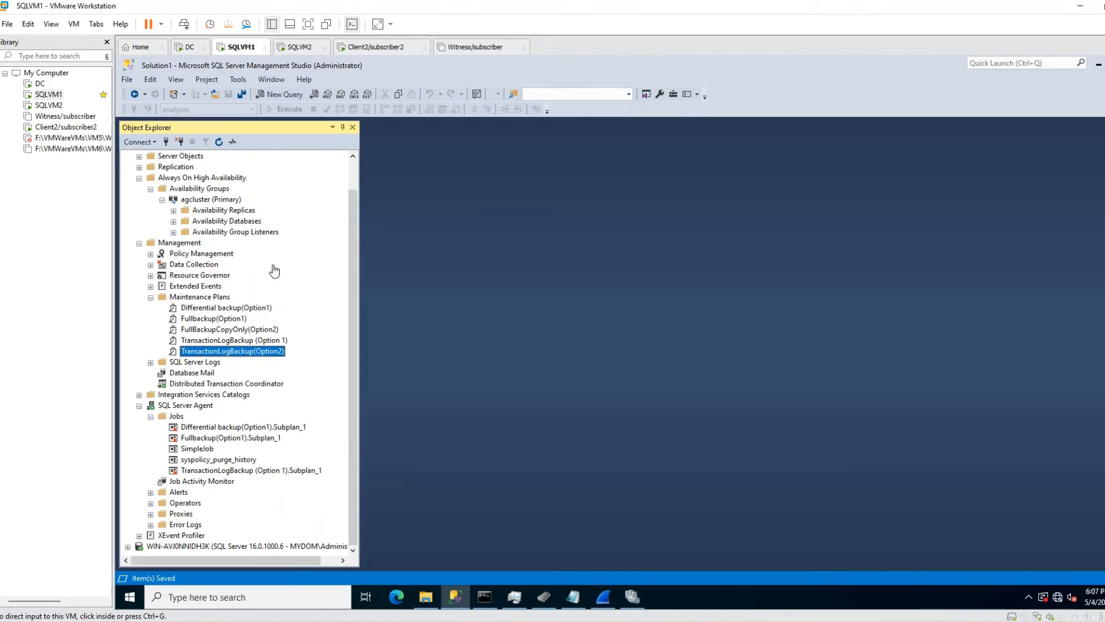
left_click(261, 354)
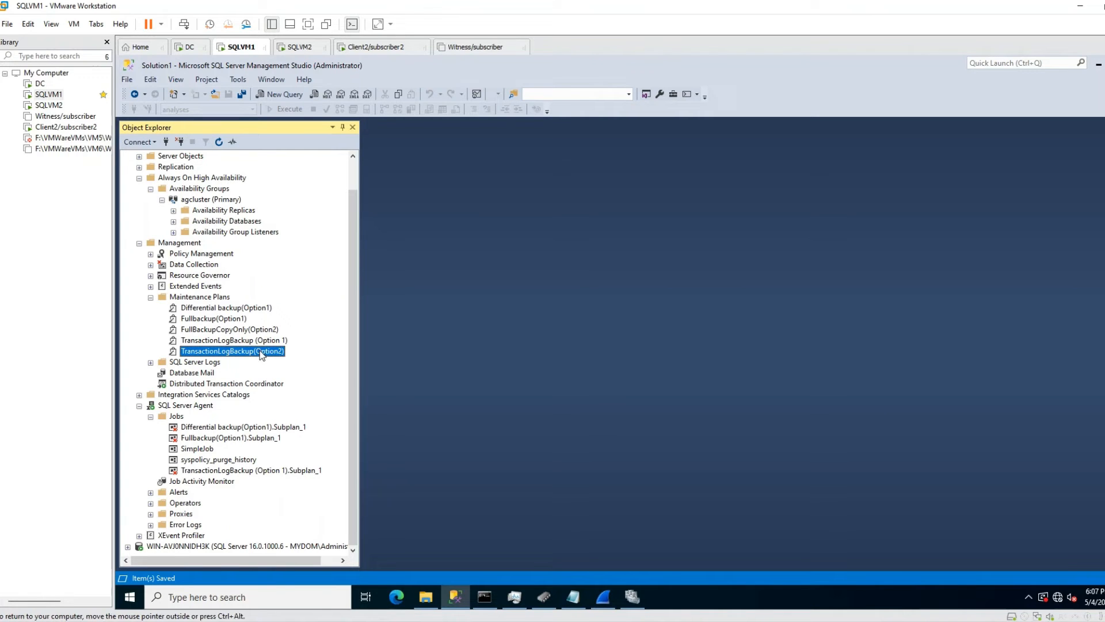
left_click(230, 330)
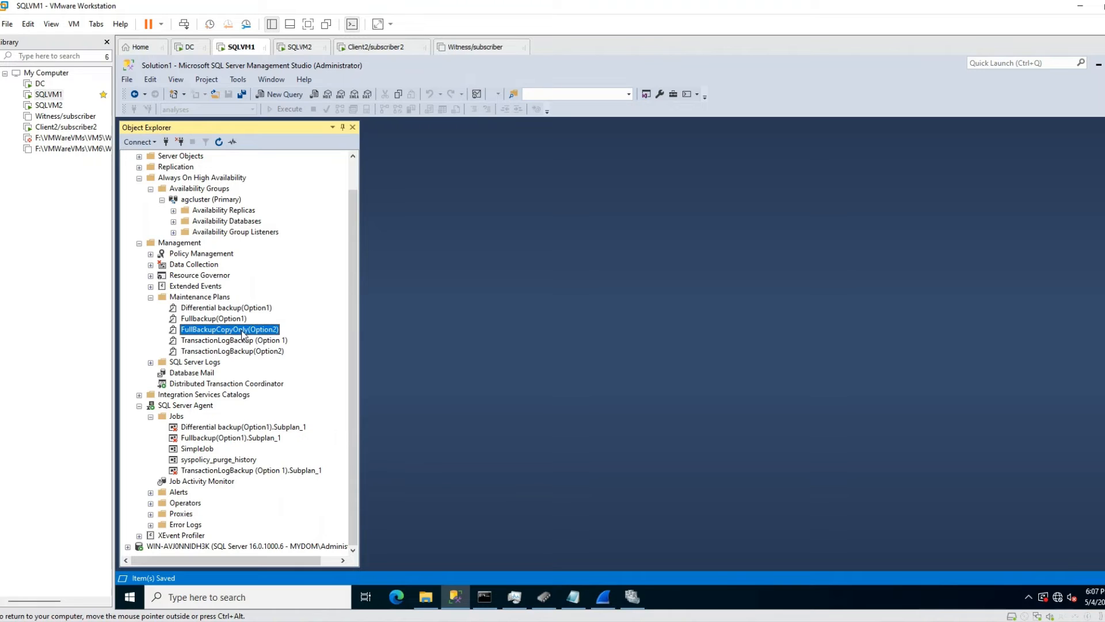
left_click(298, 47)
left_click(230, 49)
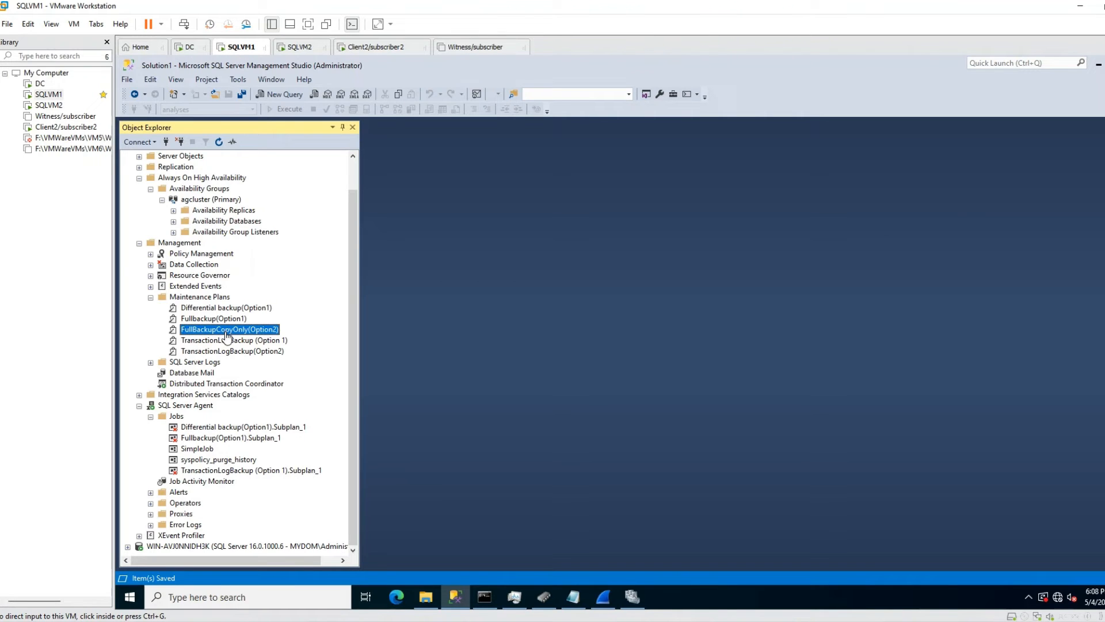
left_click(300, 49)
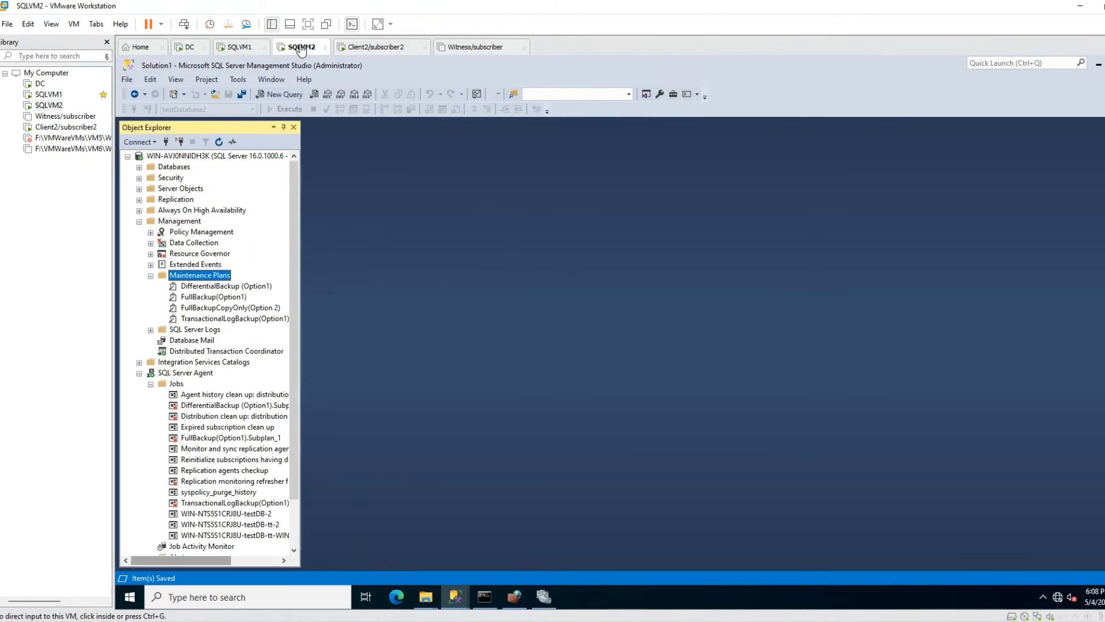
left_click(236, 49)
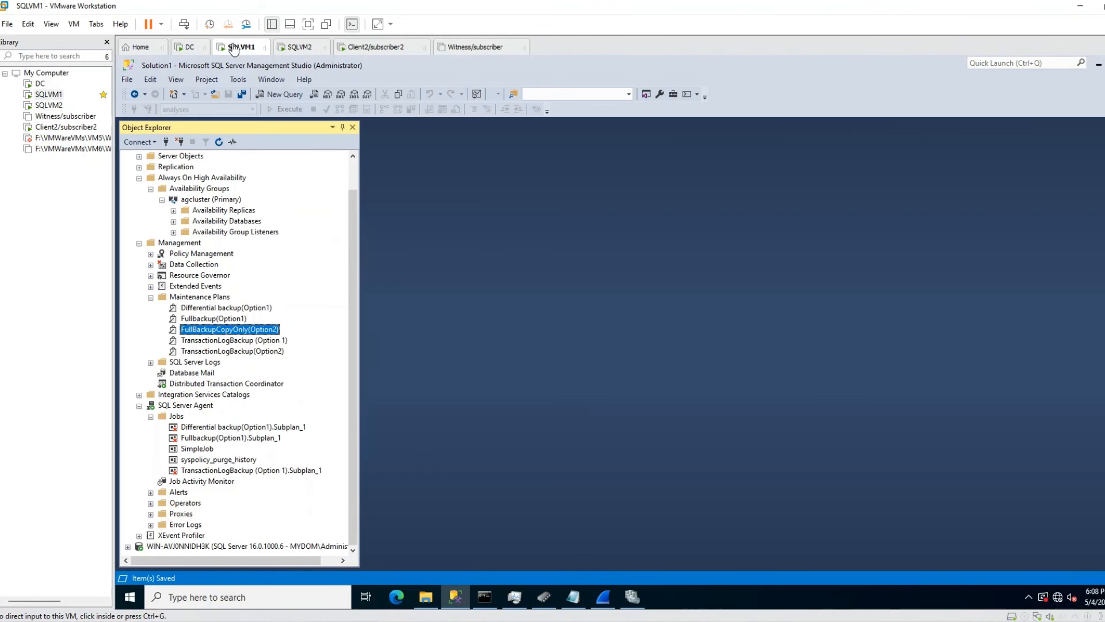
Examine the backup preferences in the properties of the agcluster availability group.
right_click(201, 201)
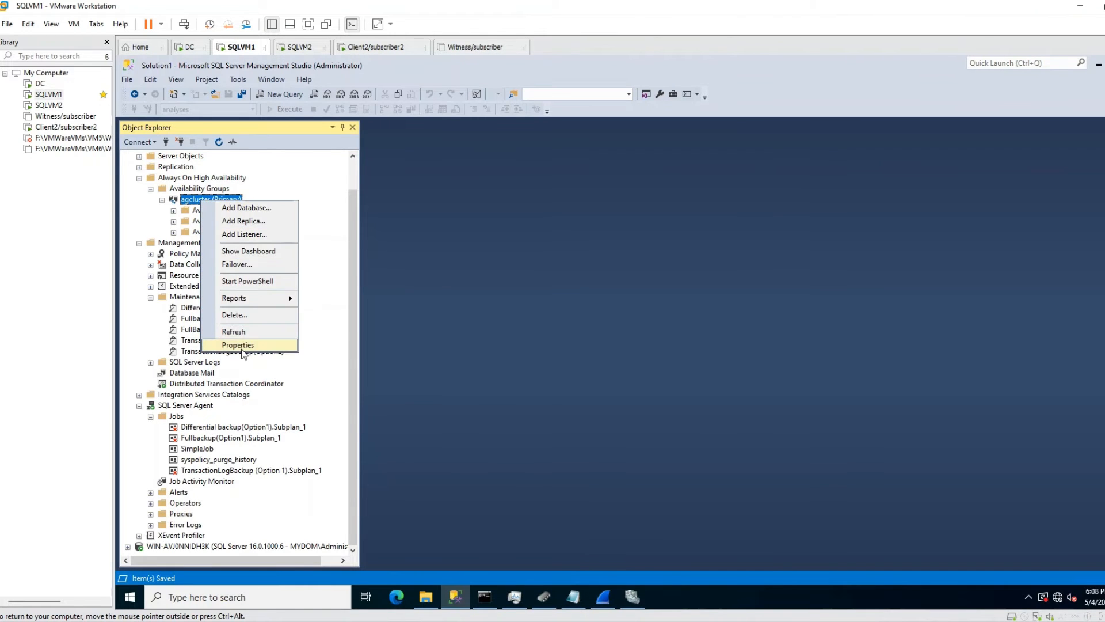
left_click(299, 344)
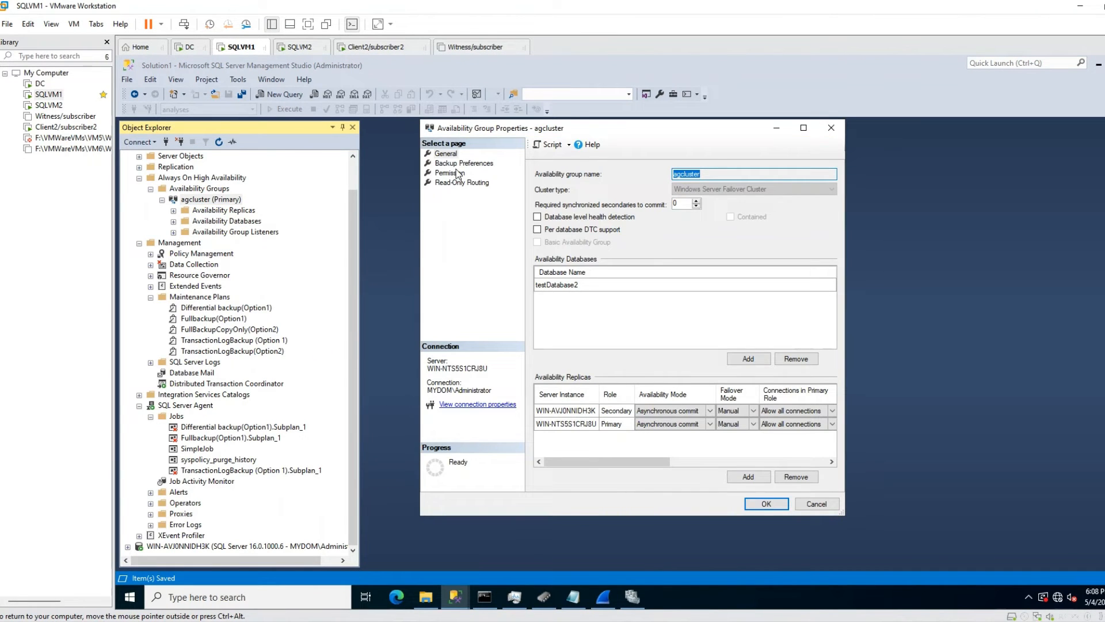
left_click(457, 164)
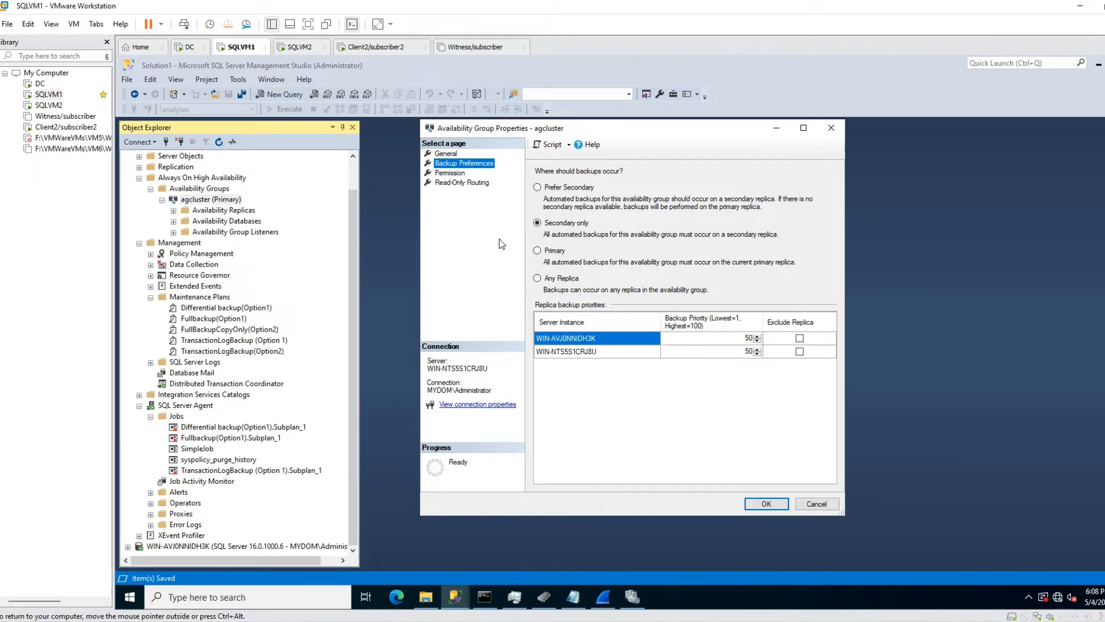
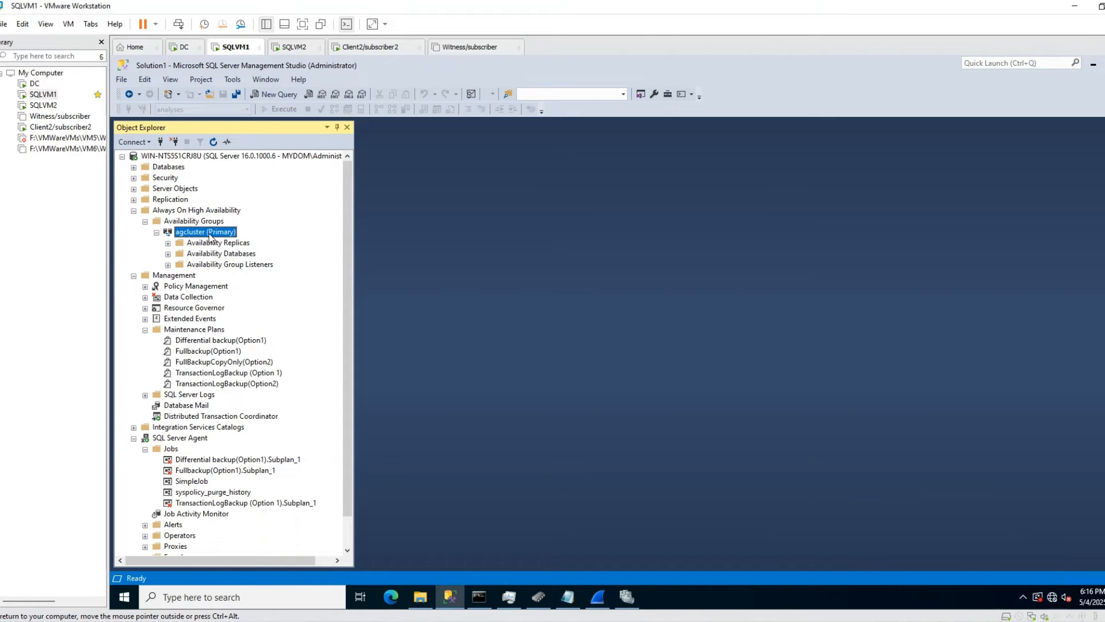
Set the agcluster availability group's backup preference to Prefer Secondary and accept the properties.
right_click(210, 237)
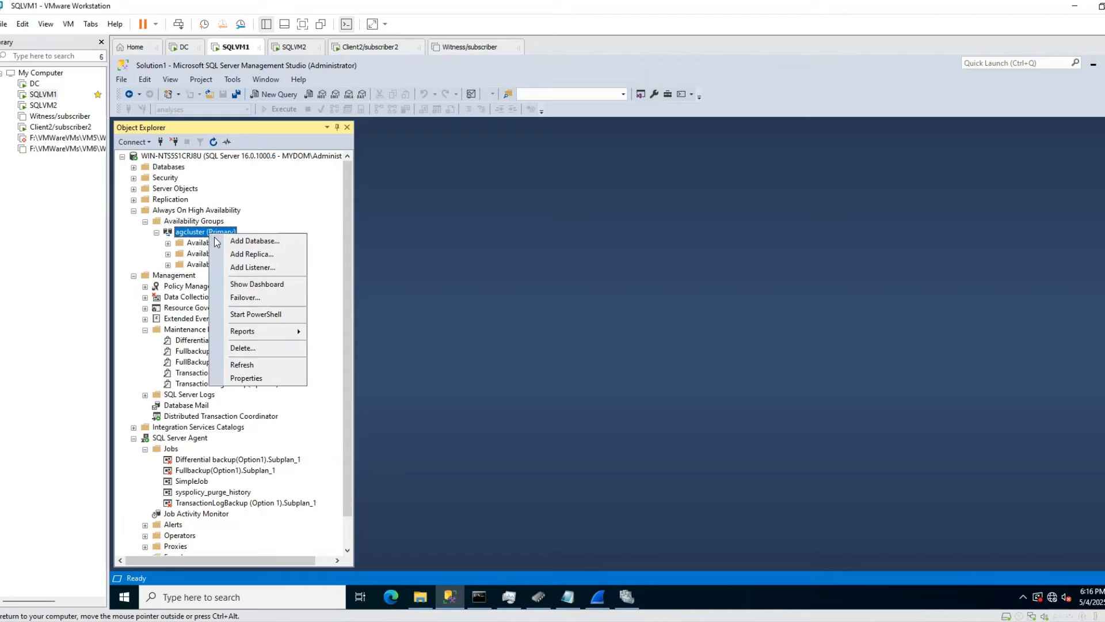
left_click(269, 375)
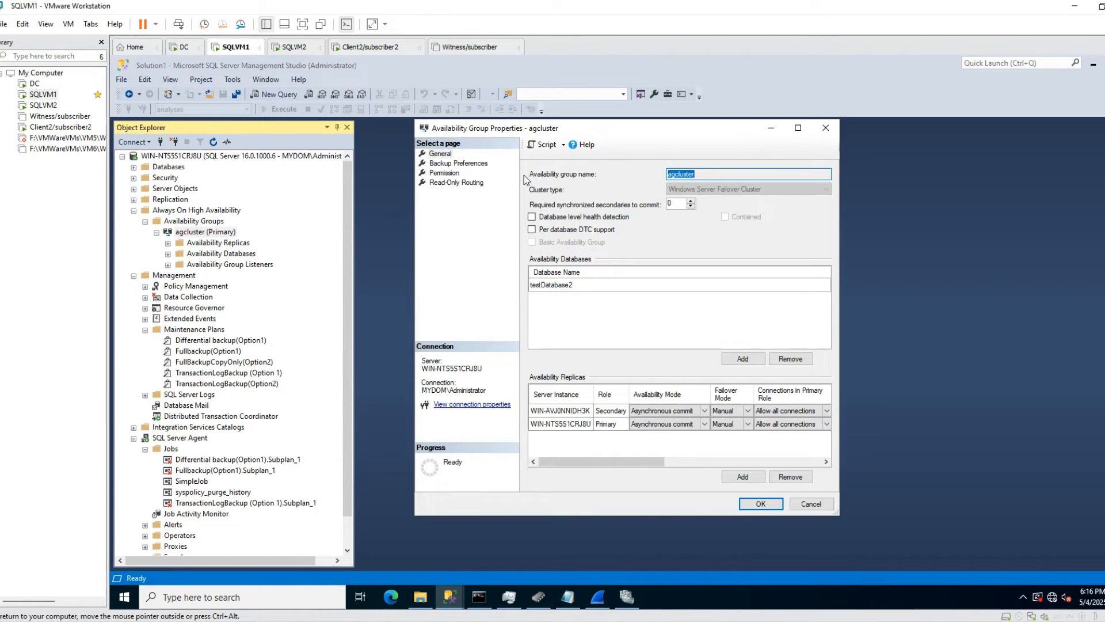
left_click(460, 163)
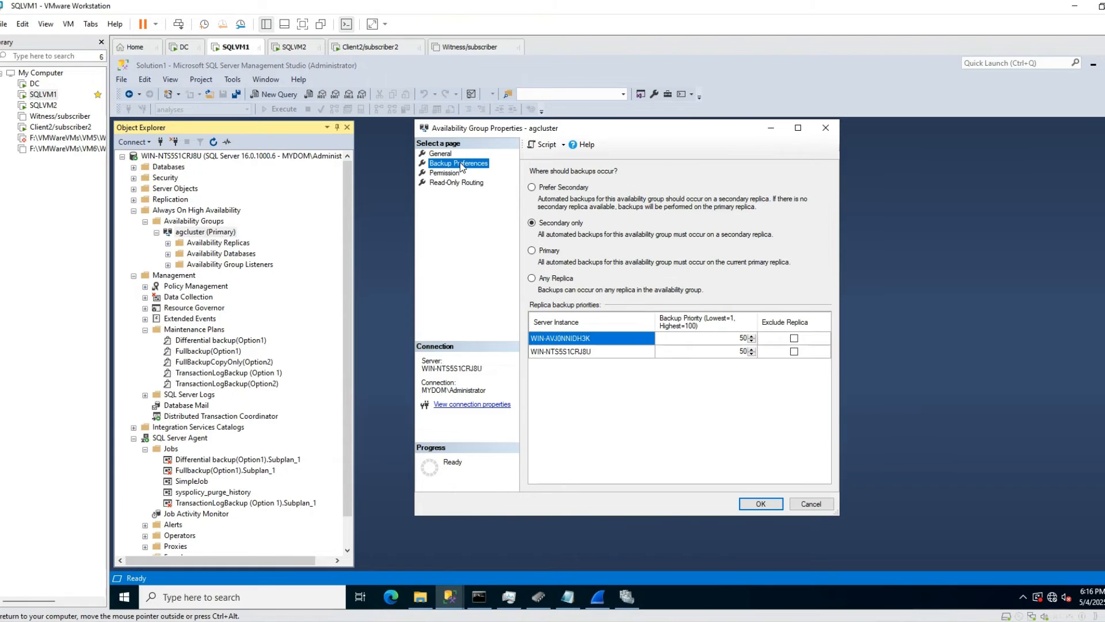
left_click(563, 190)
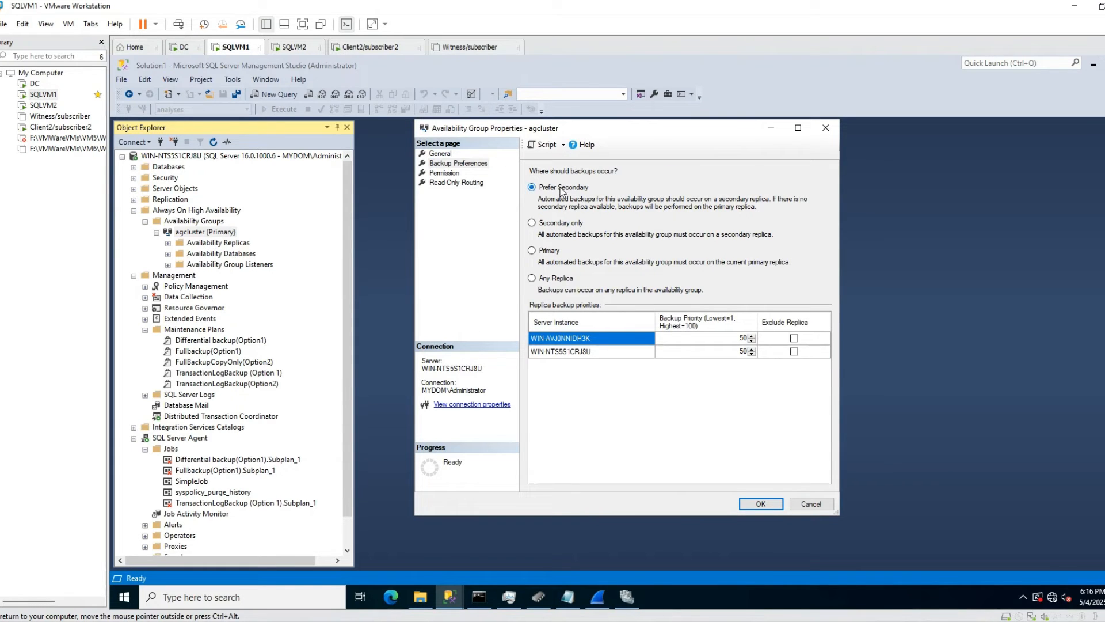
left_click(759, 504)
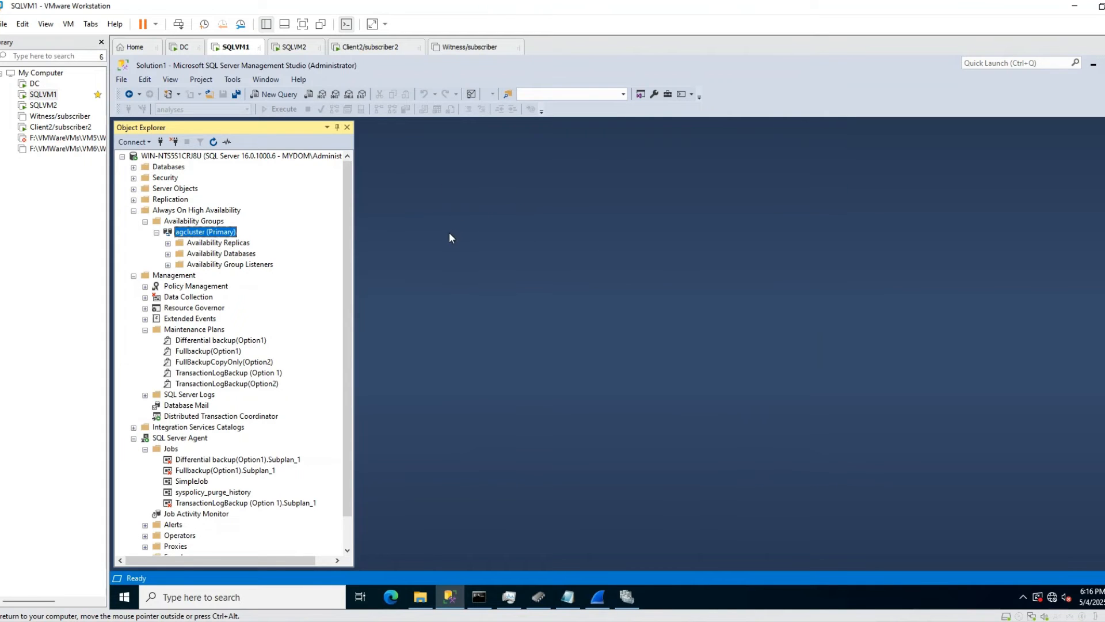
Review the FullBackupCopyOnly(Option2) and TransactionLogBackup(Option2) plans, and check which backup preference agcluster uses.
left_click(211, 365)
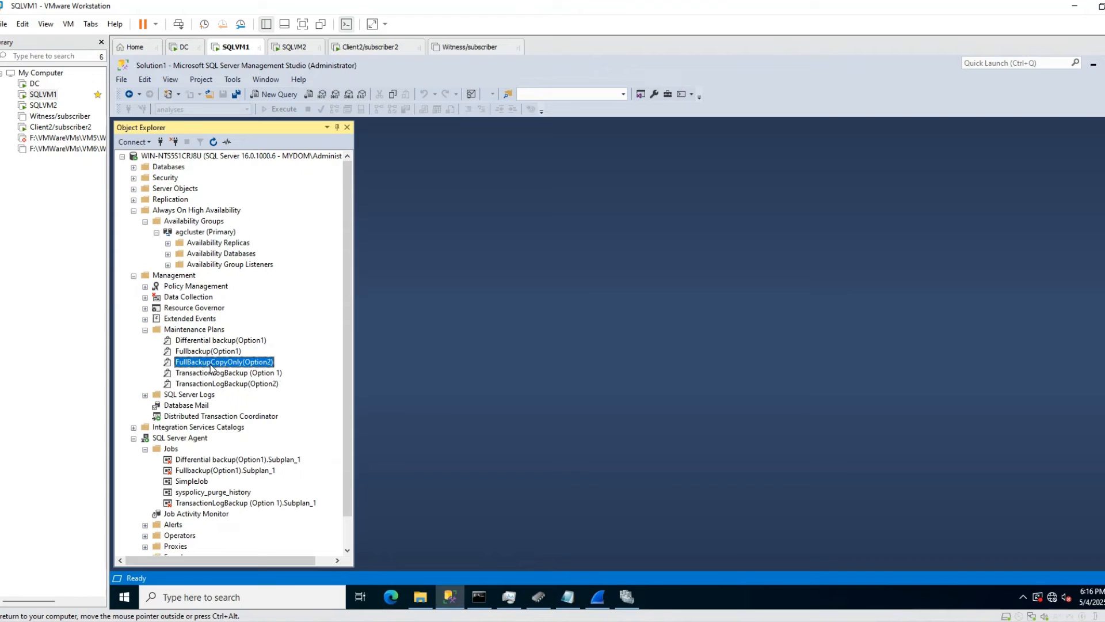
left_click(213, 385)
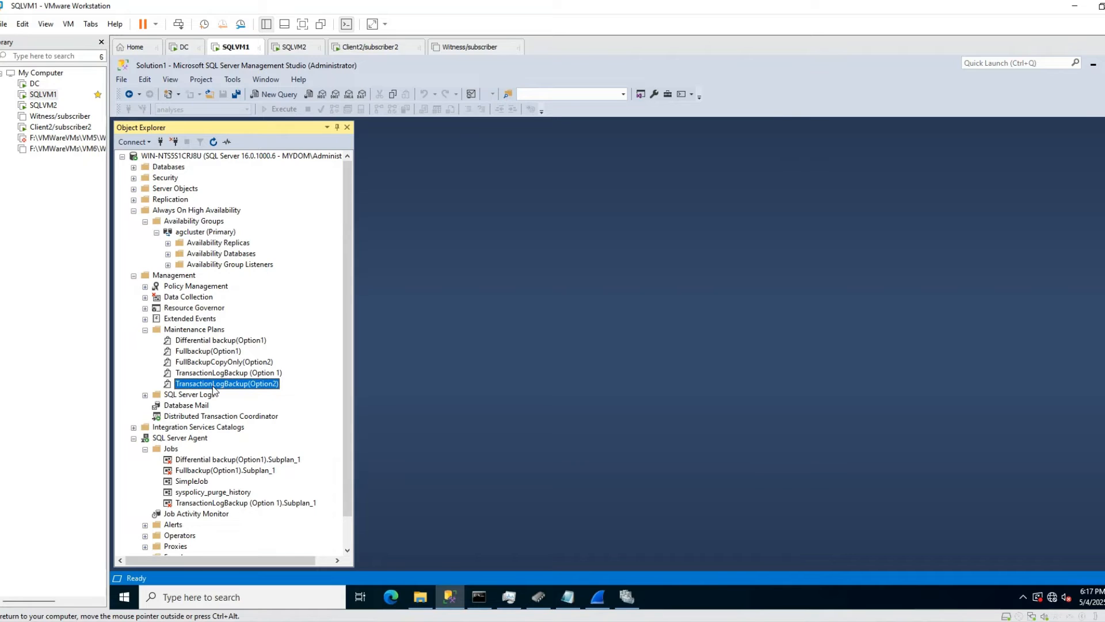
left_click(222, 364)
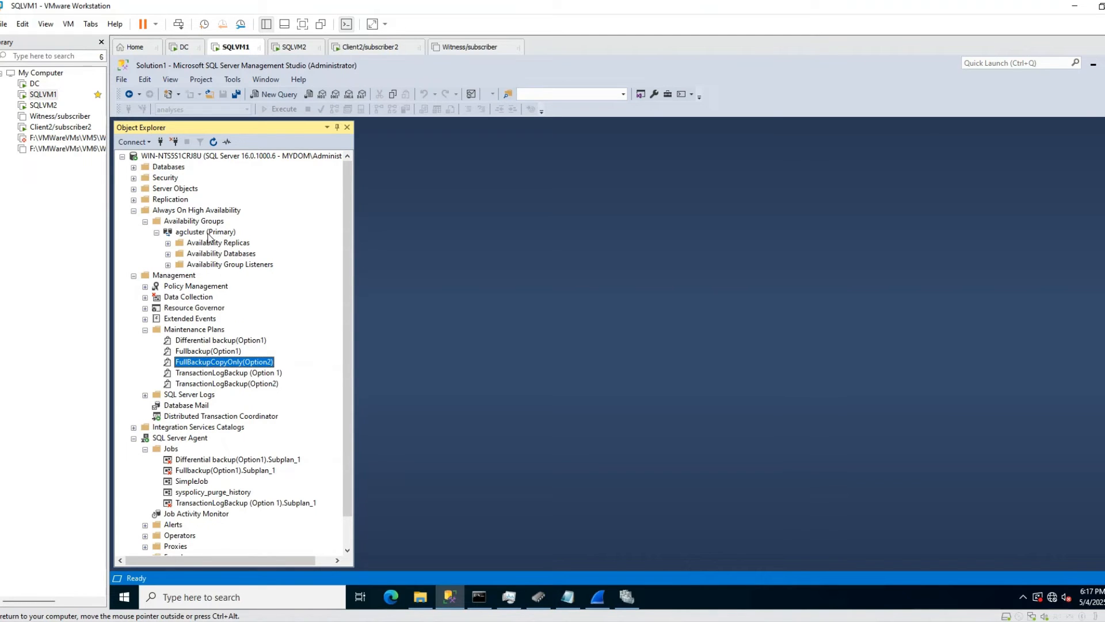
right_click(208, 233)
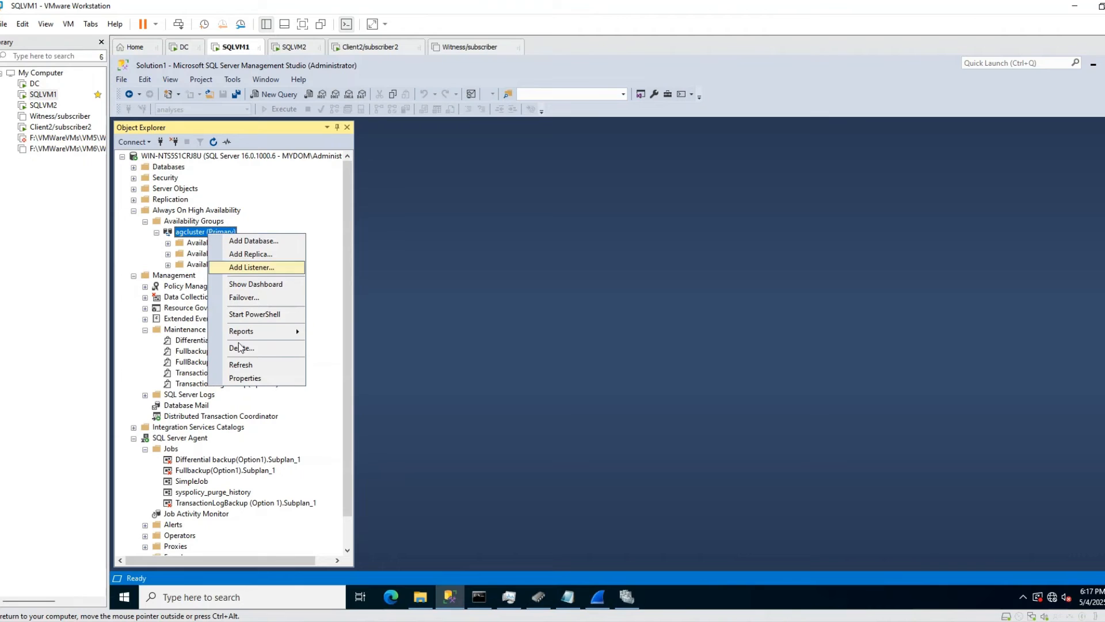
left_click(252, 378)
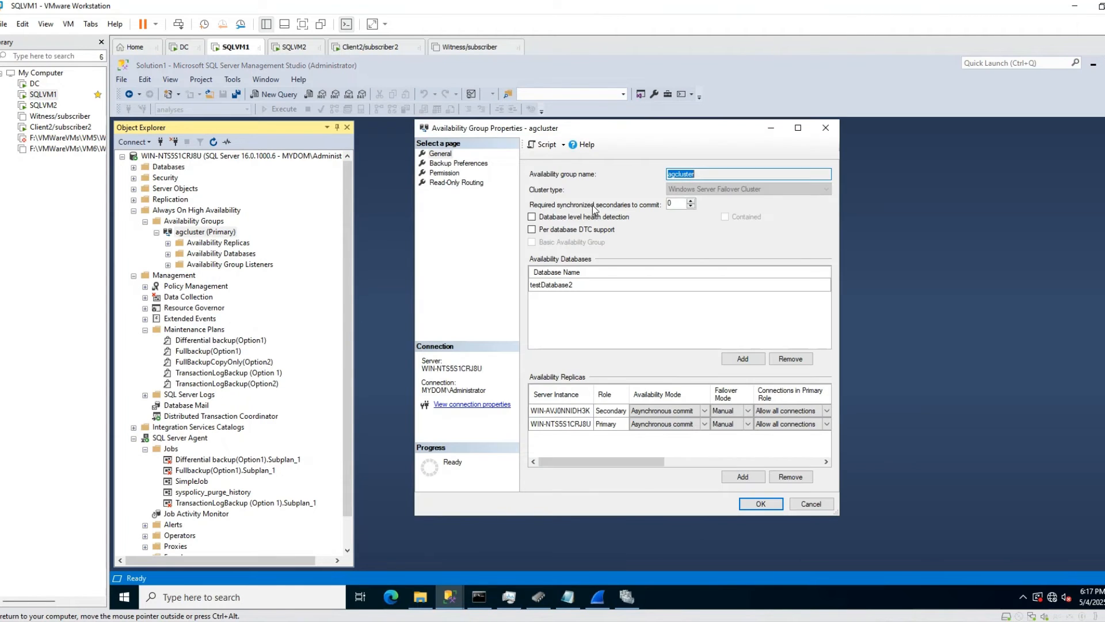
left_click(457, 164)
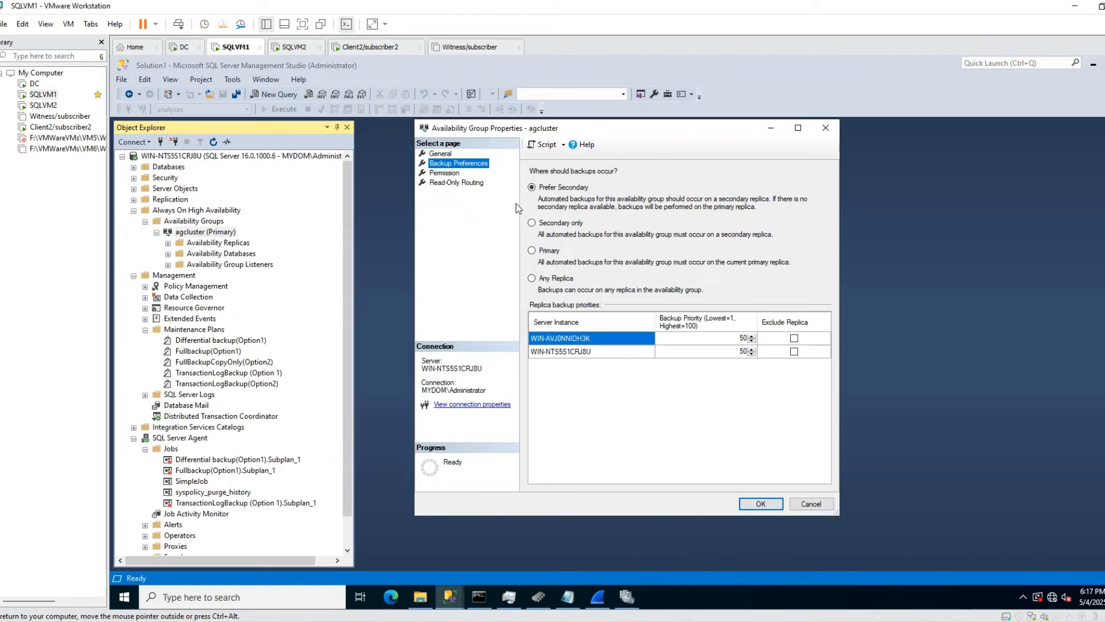
left_click(760, 503)
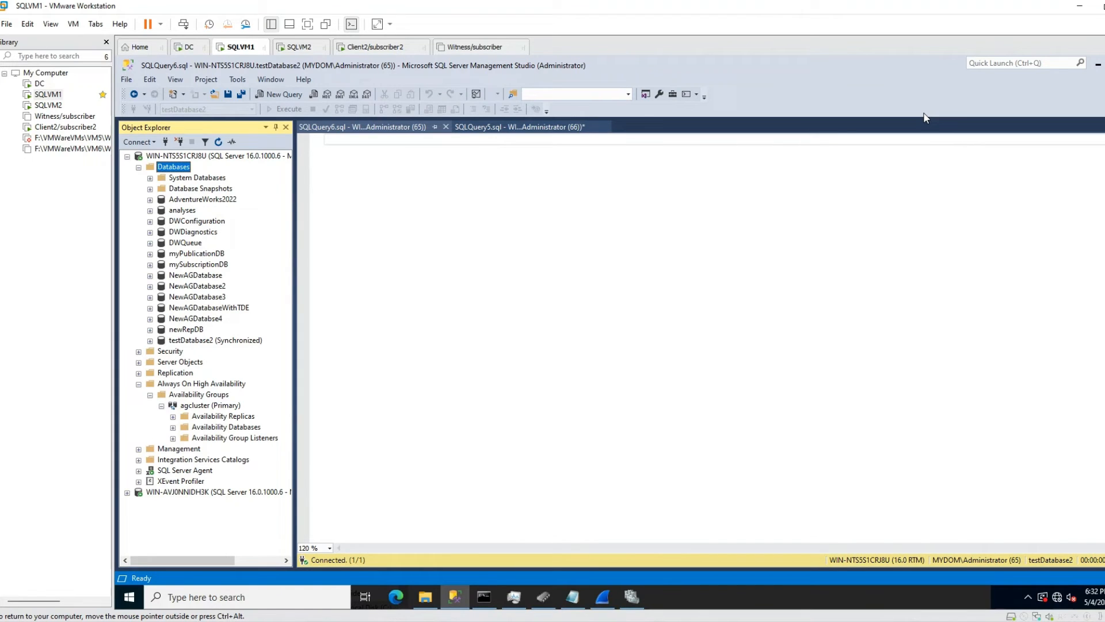
Set the agcluster availability group's backup preference to Primary and accept the properties.
left_click(207, 406)
right_click(208, 406)
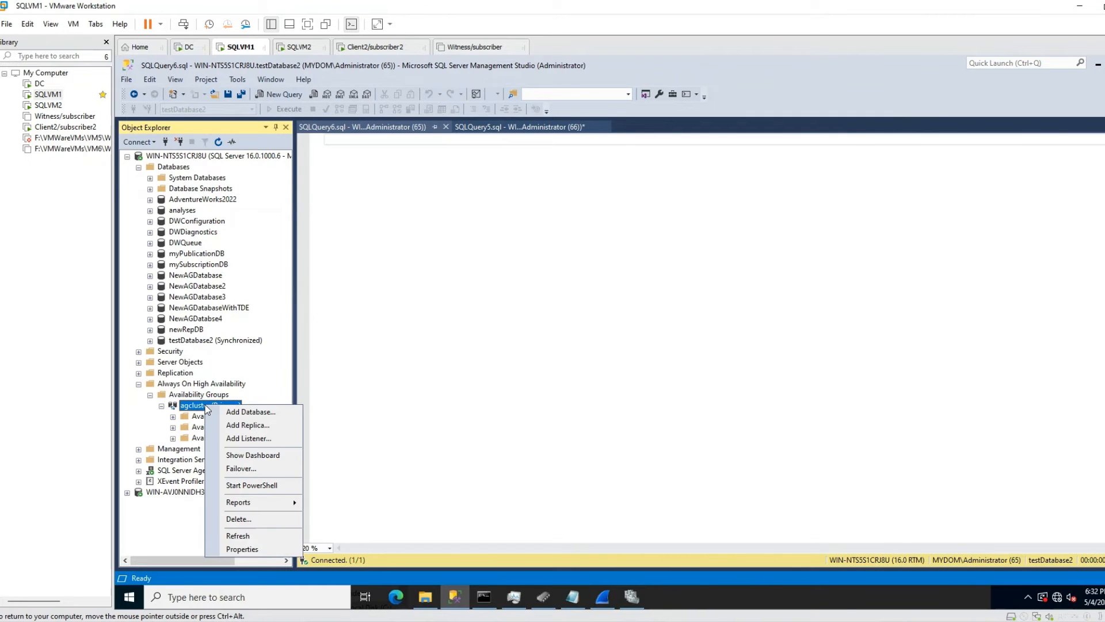
left_click(246, 554)
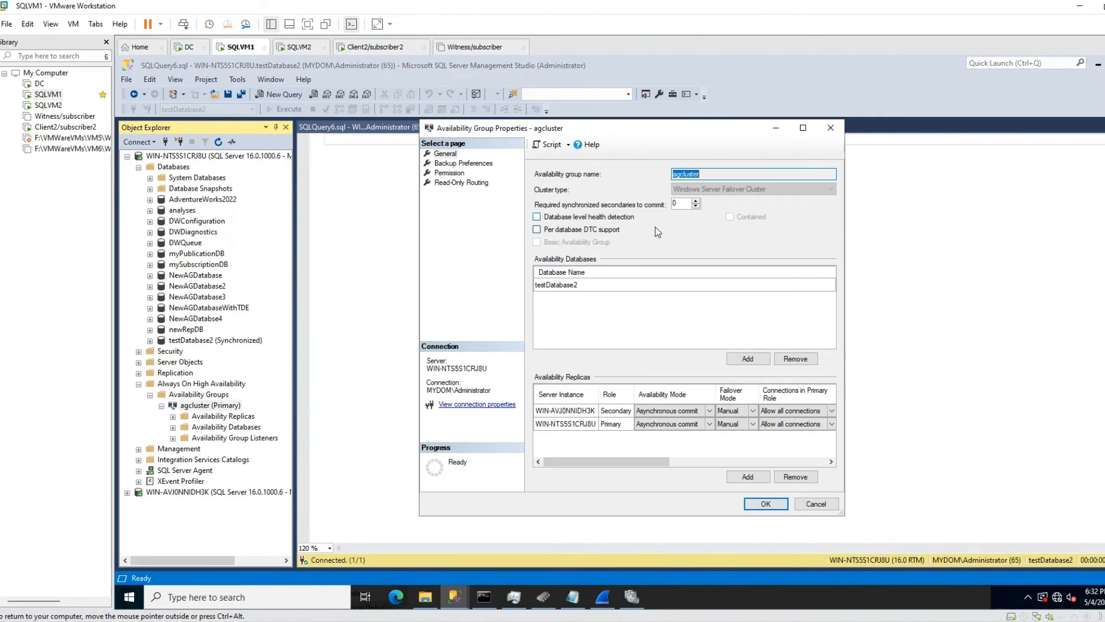
left_click(464, 164)
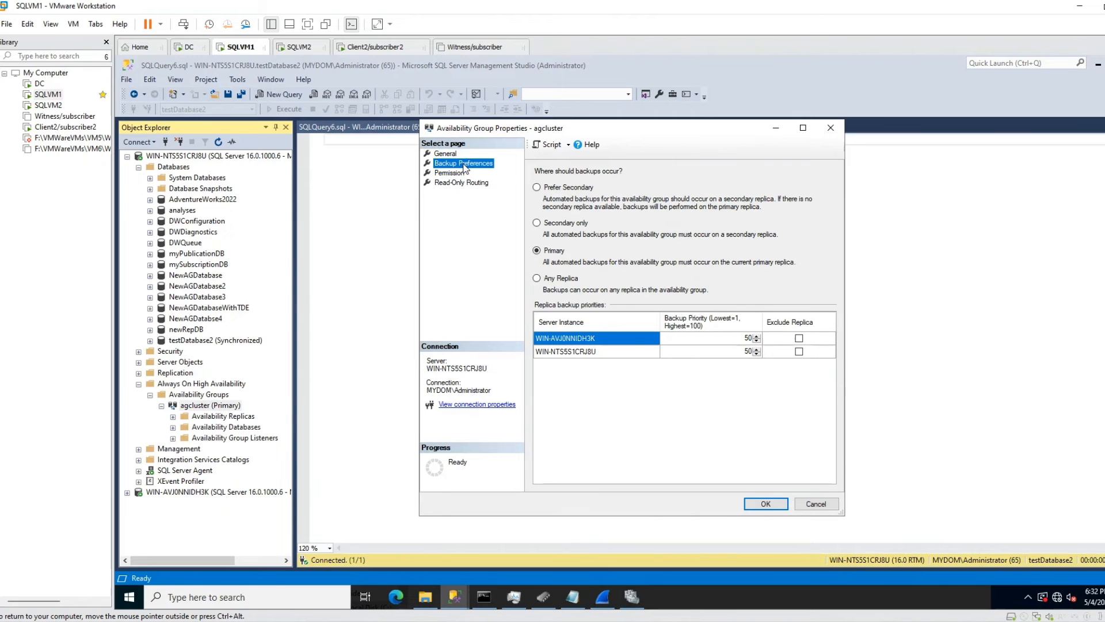
left_click(538, 252)
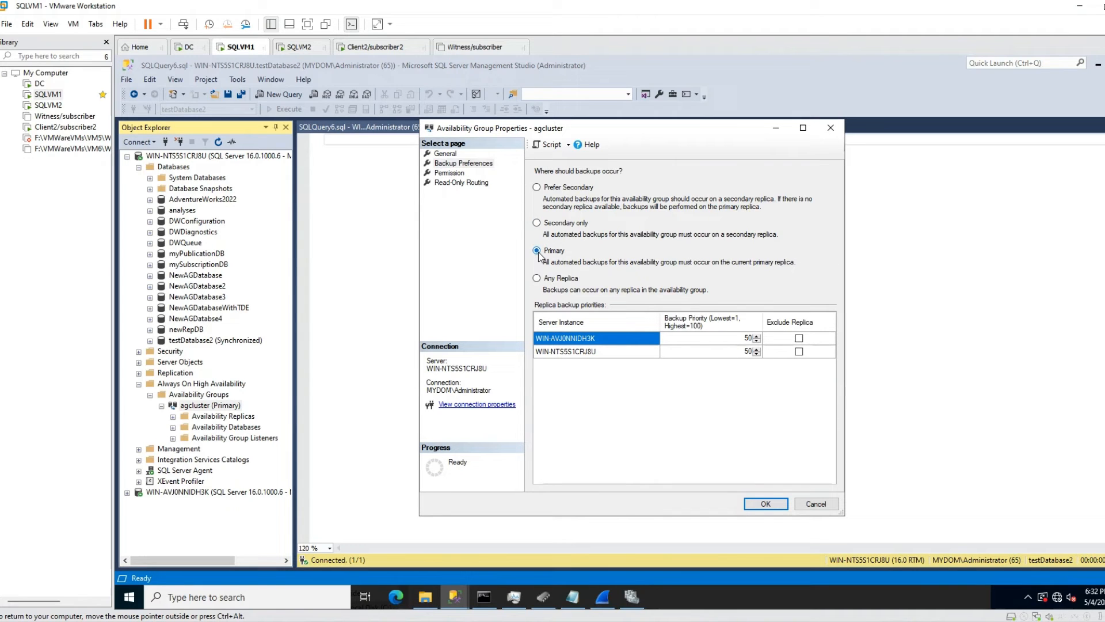
left_click(761, 504)
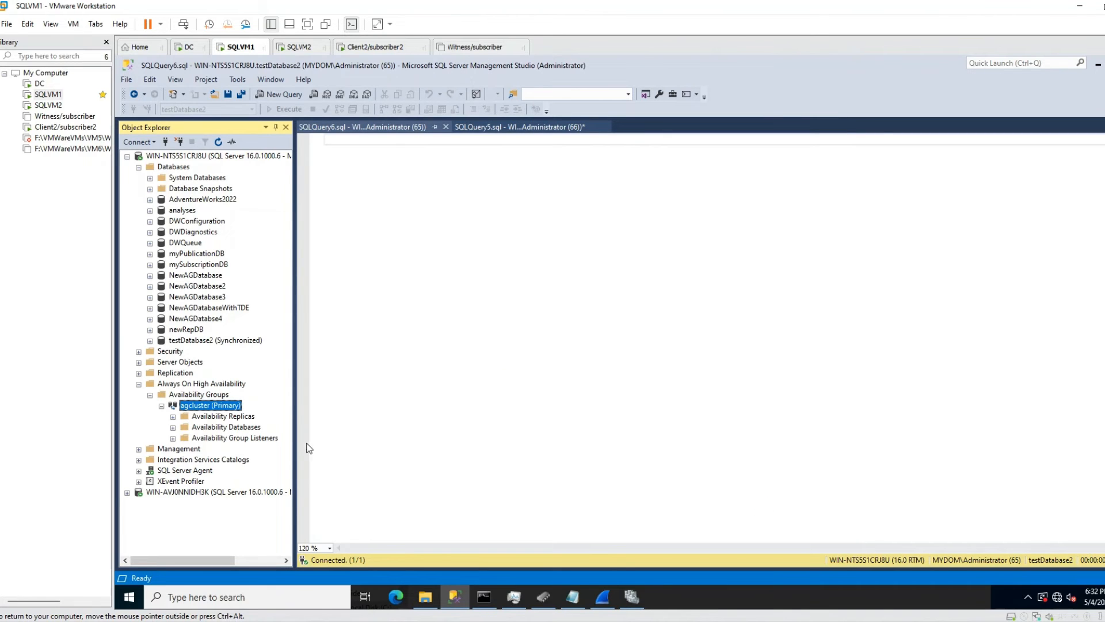
Disable the FullBackupCopyOnly(Option2) SQL Server Agent job on the primary replica.
double_click(185, 448)
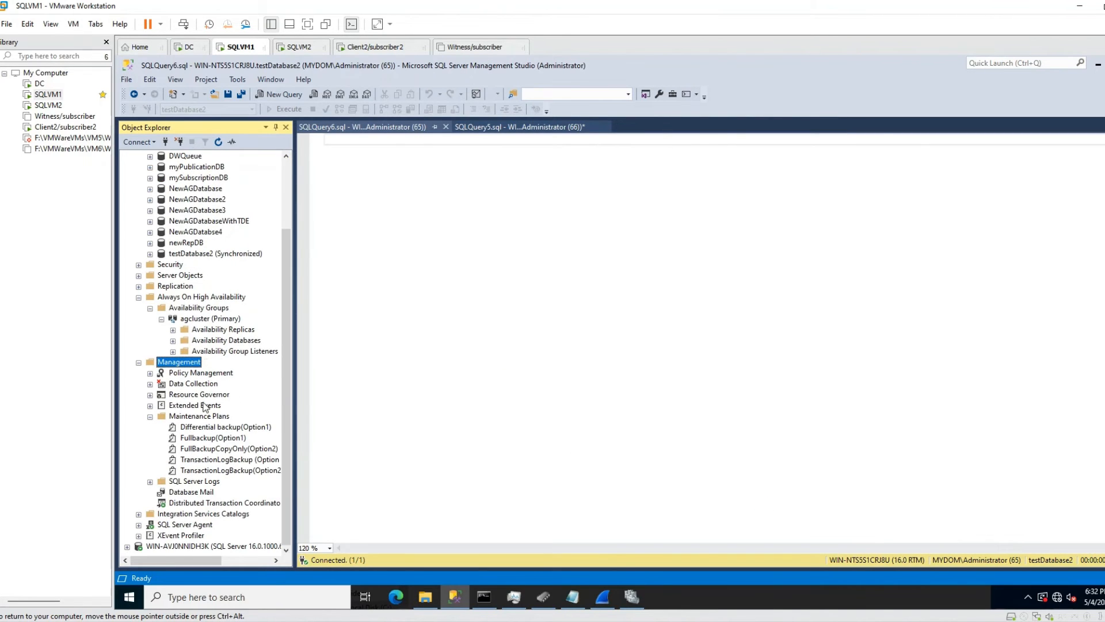
left_click(214, 428)
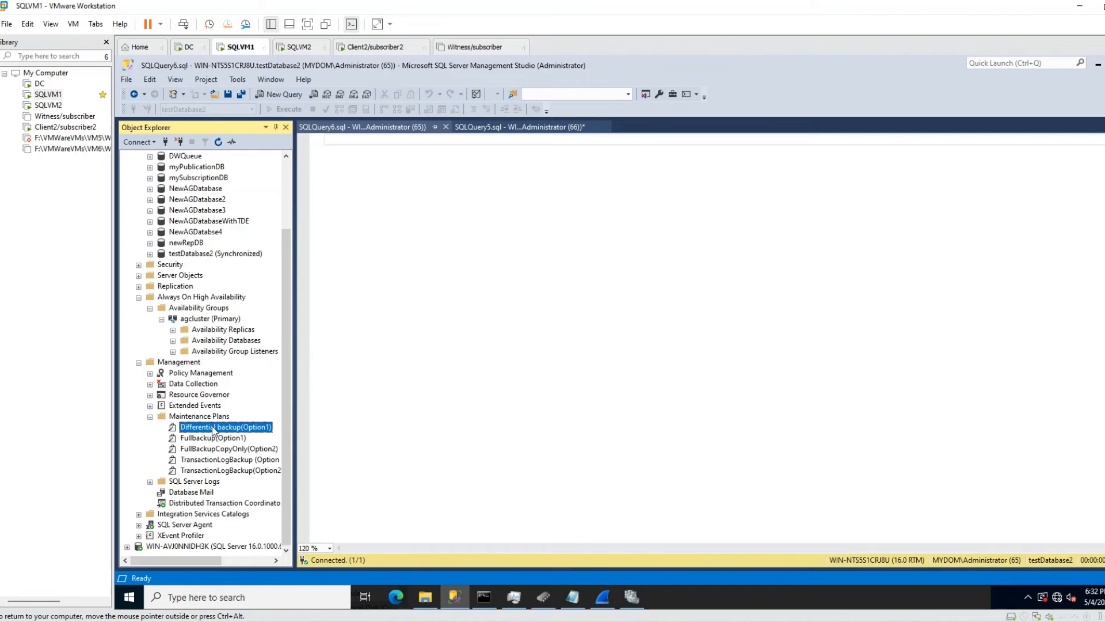
key("Down")
key("Down")
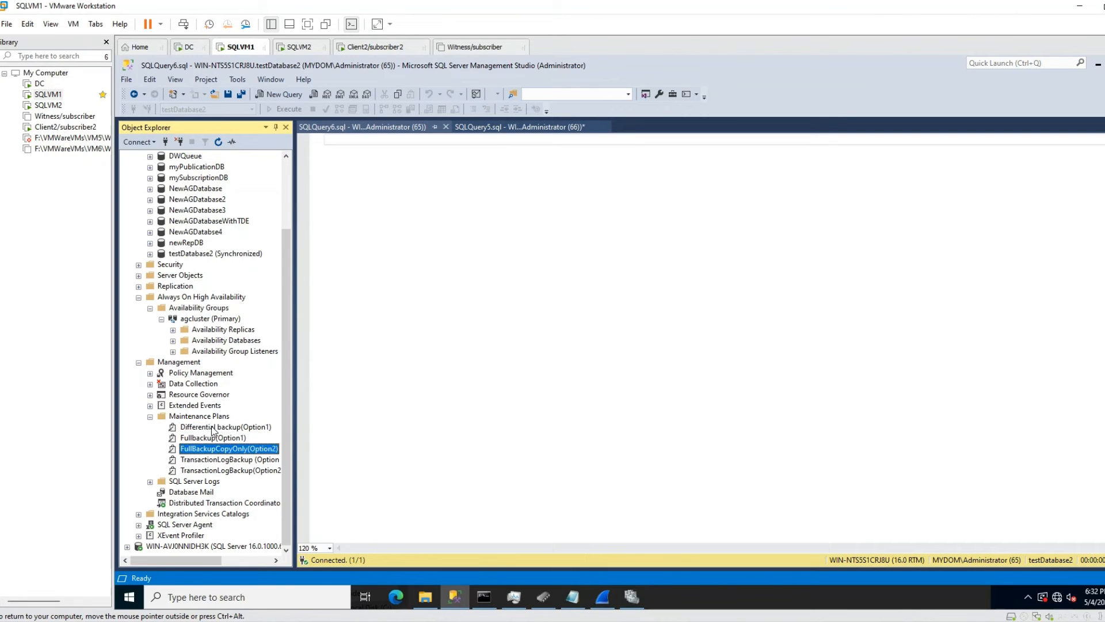
left_click(189, 525)
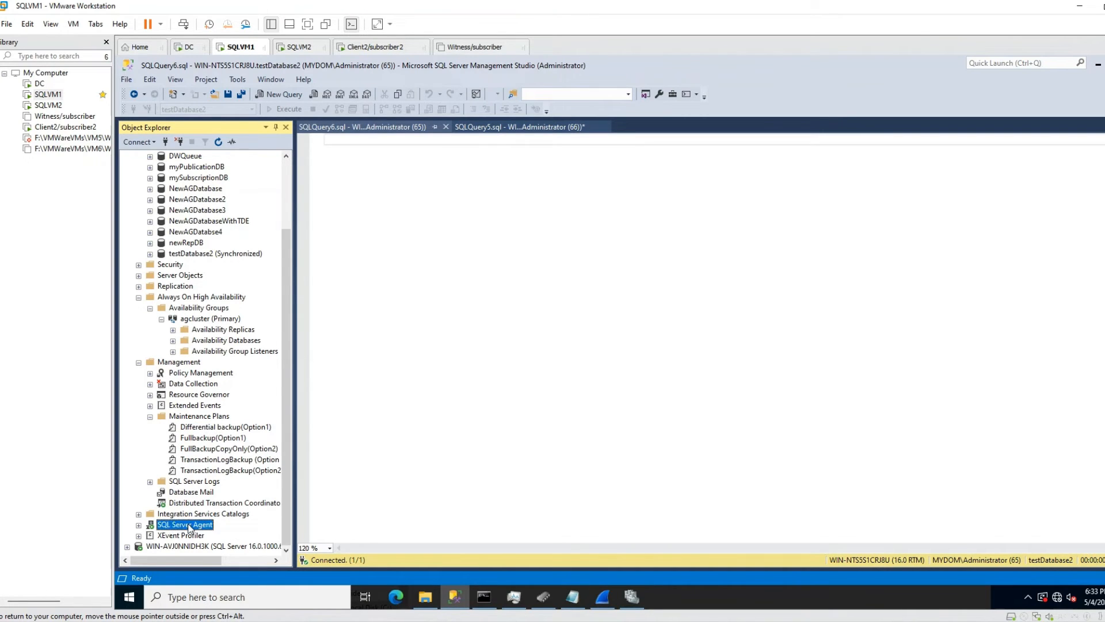
double_click(189, 525)
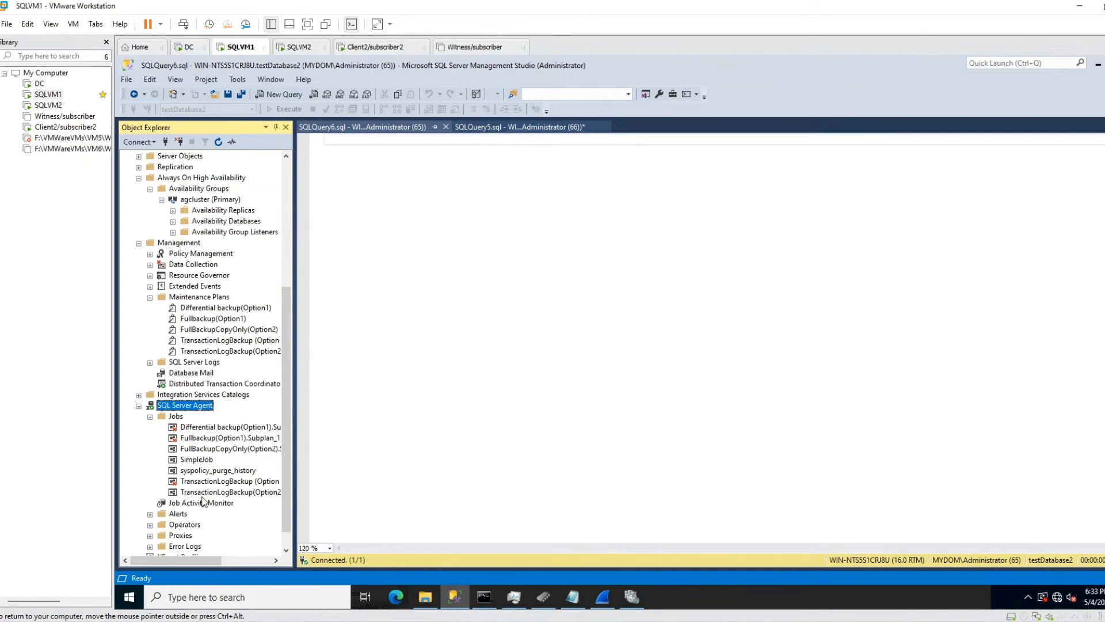
right_click(213, 454)
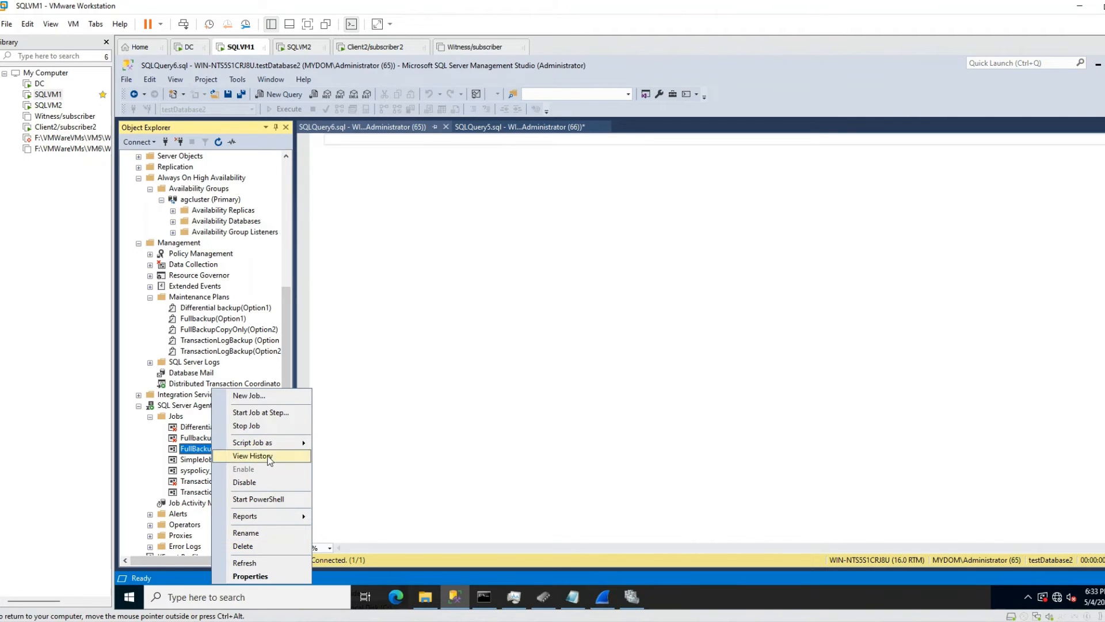
left_click(268, 483)
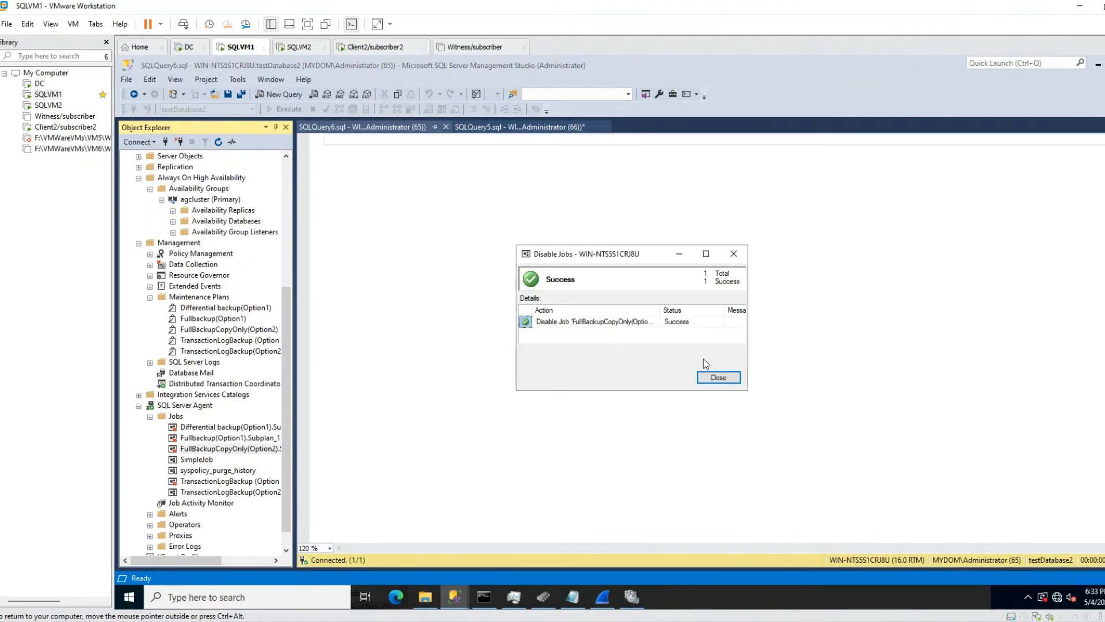
left_click(716, 377)
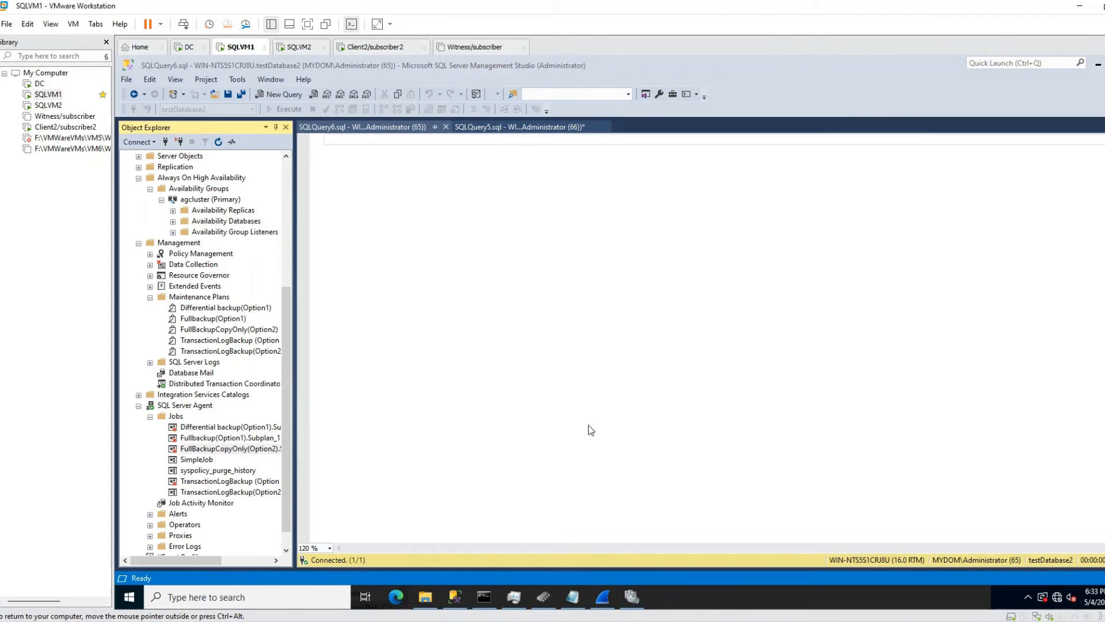
Disable the TransactionLogBackup(Option2) SQL Server Agent job on the primary replica.
right_click(218, 493)
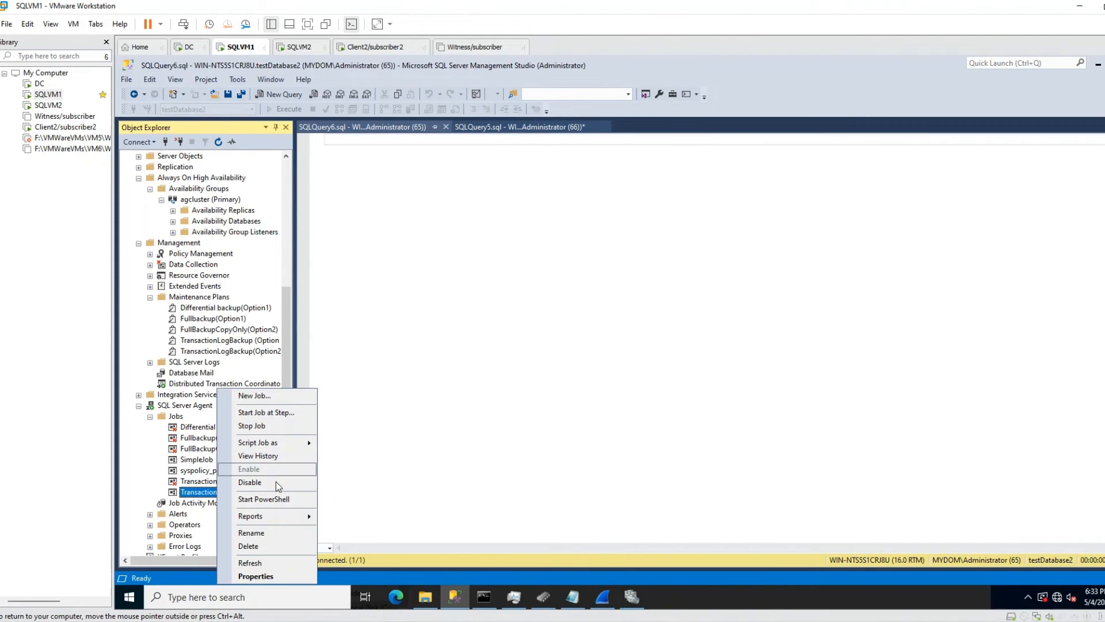
left_click(275, 483)
left_click(718, 379)
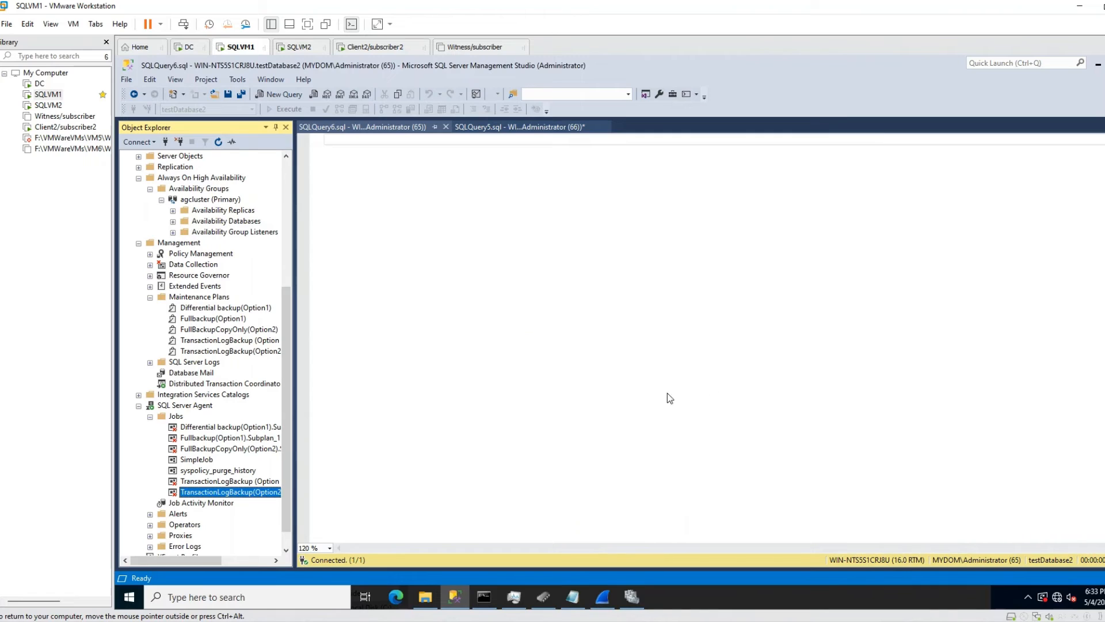
Create a new maintenance plan named FullBackup(Option4) on the primary replica.
left_click(208, 298)
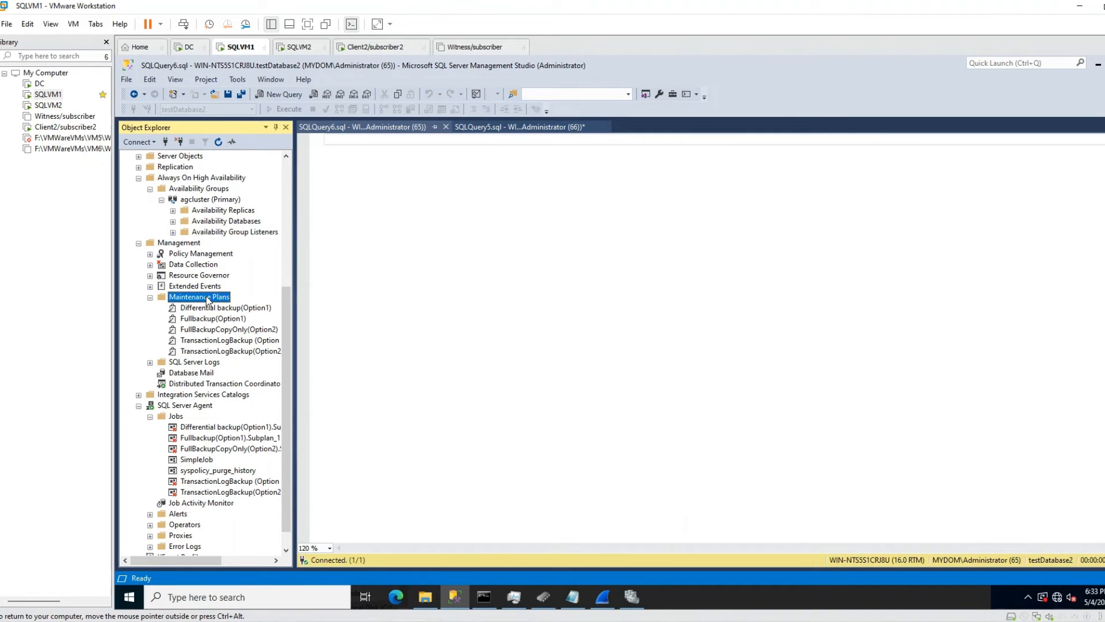
right_click(208, 298)
left_click(265, 301)
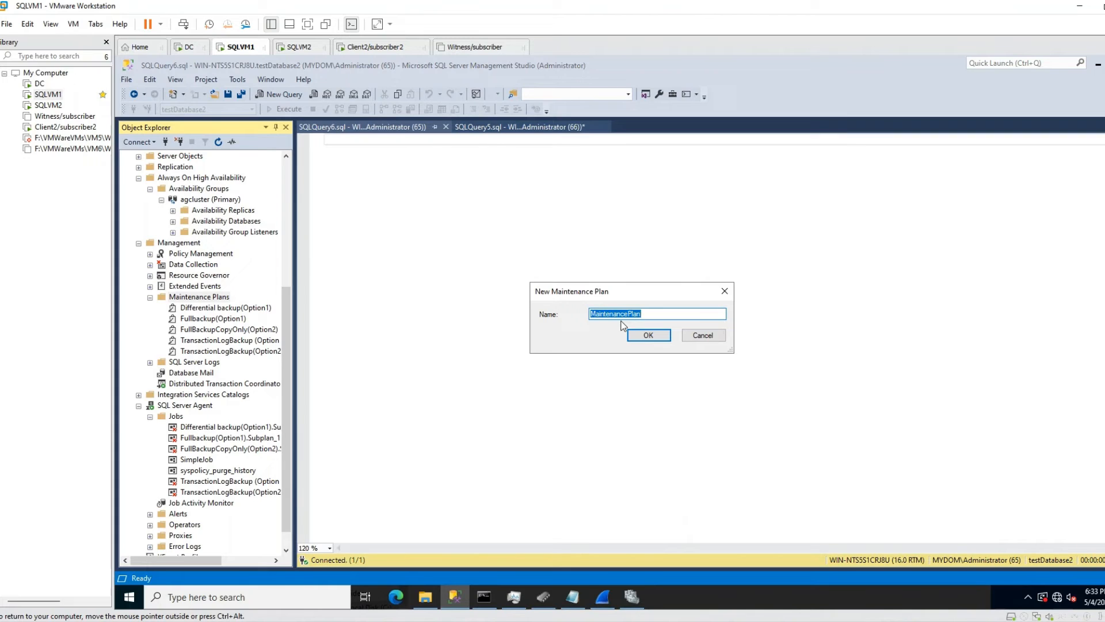
type("Mi")
key("BackSpace")
key("BackSpace")
type("FullBa")
left_click(647, 335)
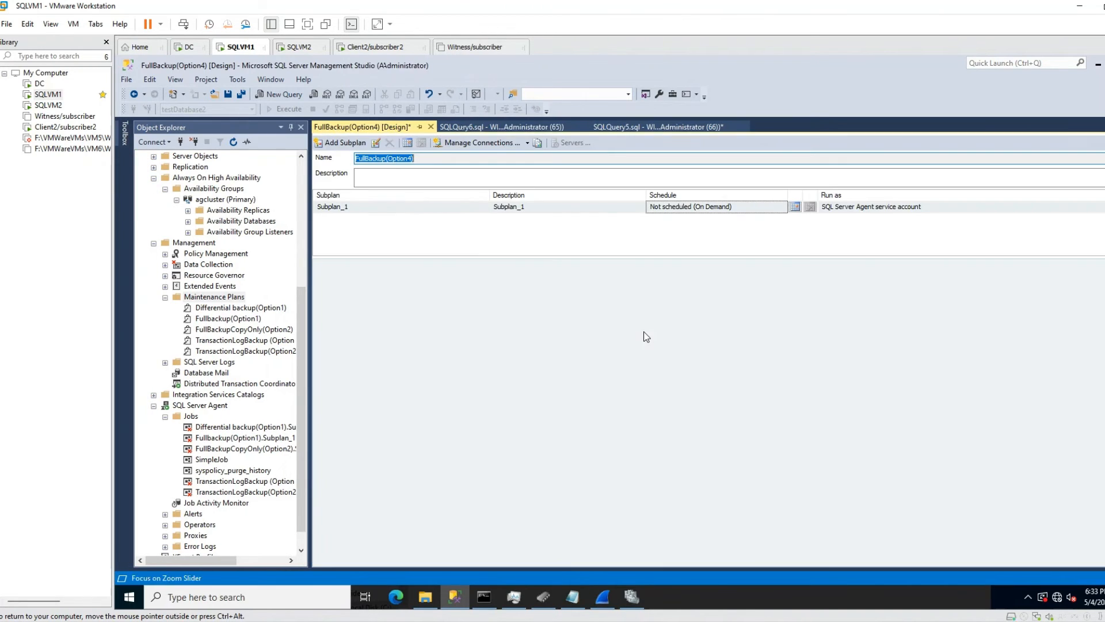
Add a Back Up Database task to the FullBackup(Option4) plan and select testDatabase2 for a full backup.
left_click(124, 130)
left_click_drag(179, 178, 536, 396)
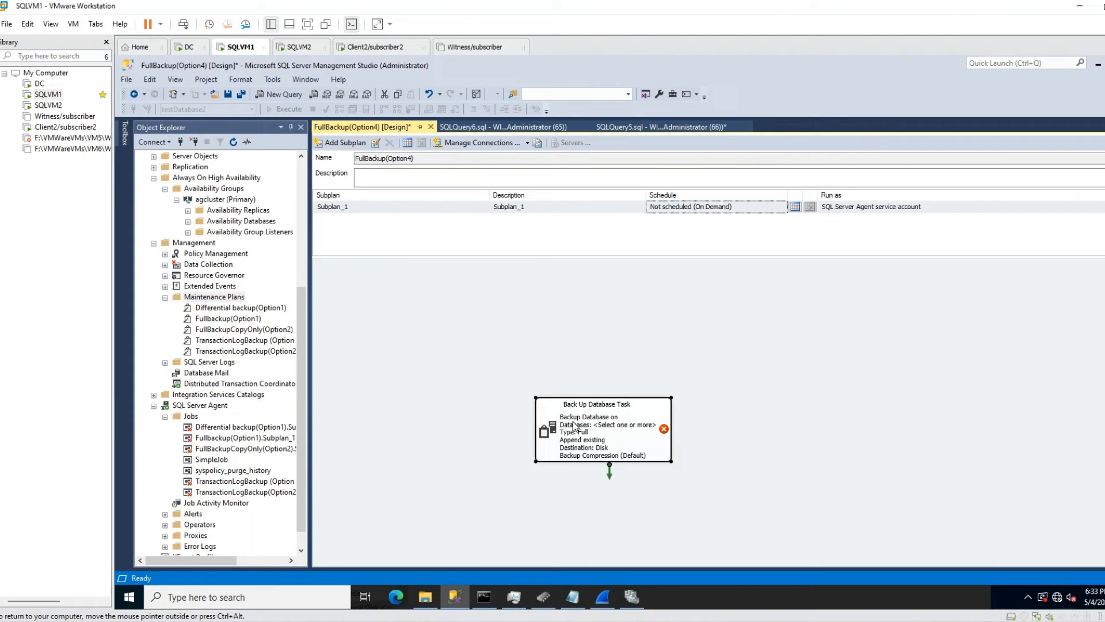
double_click(573, 426)
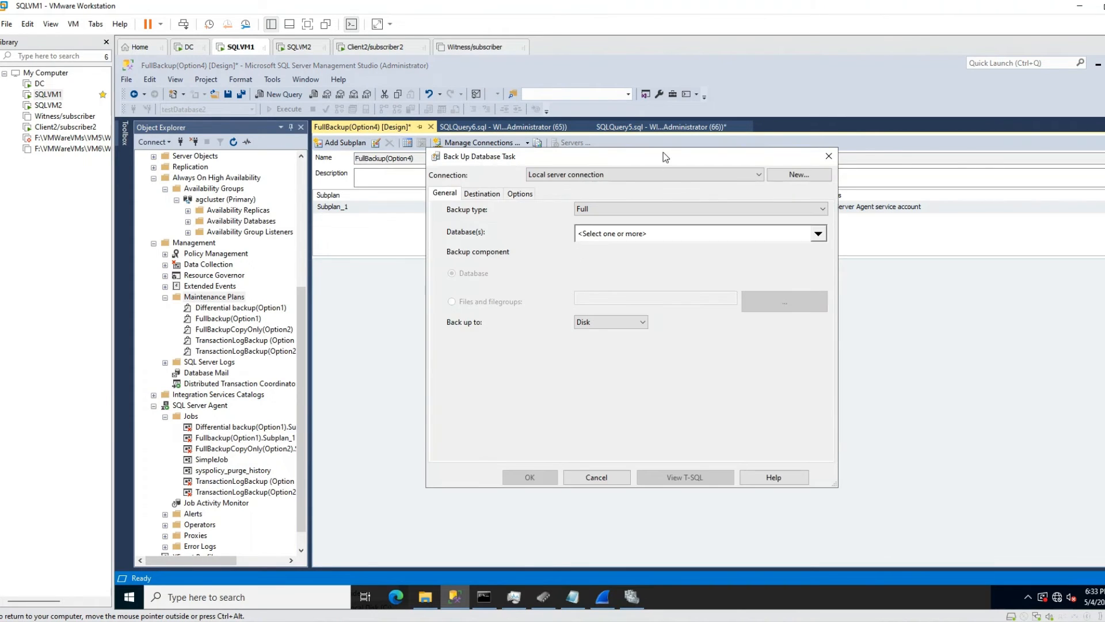
left_click(817, 233)
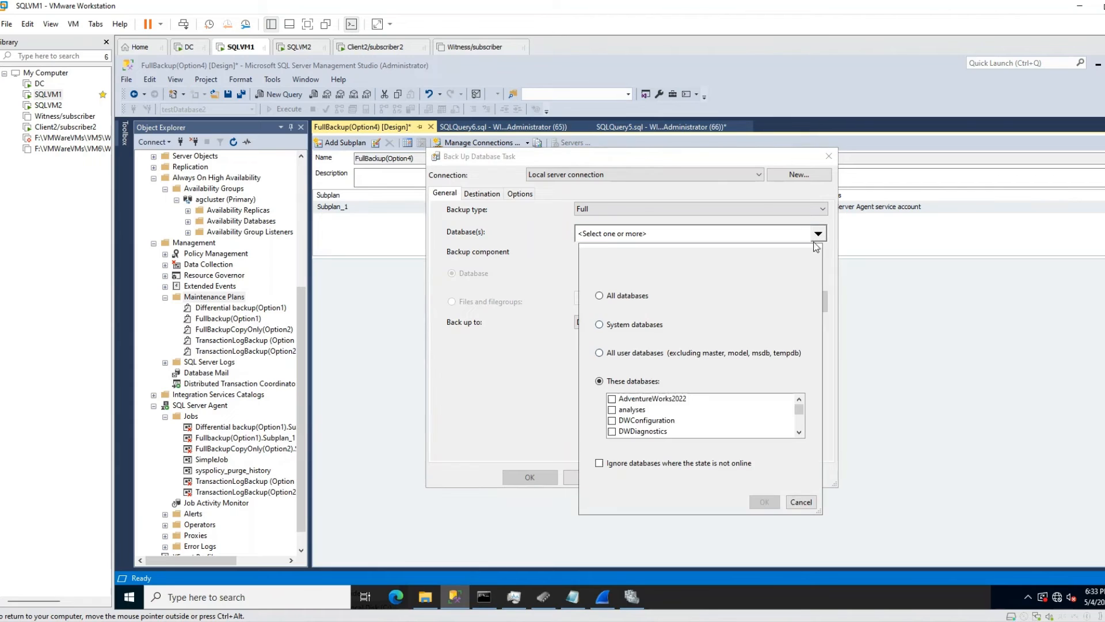
scroll(663, 418, "down", 5)
left_click(612, 431)
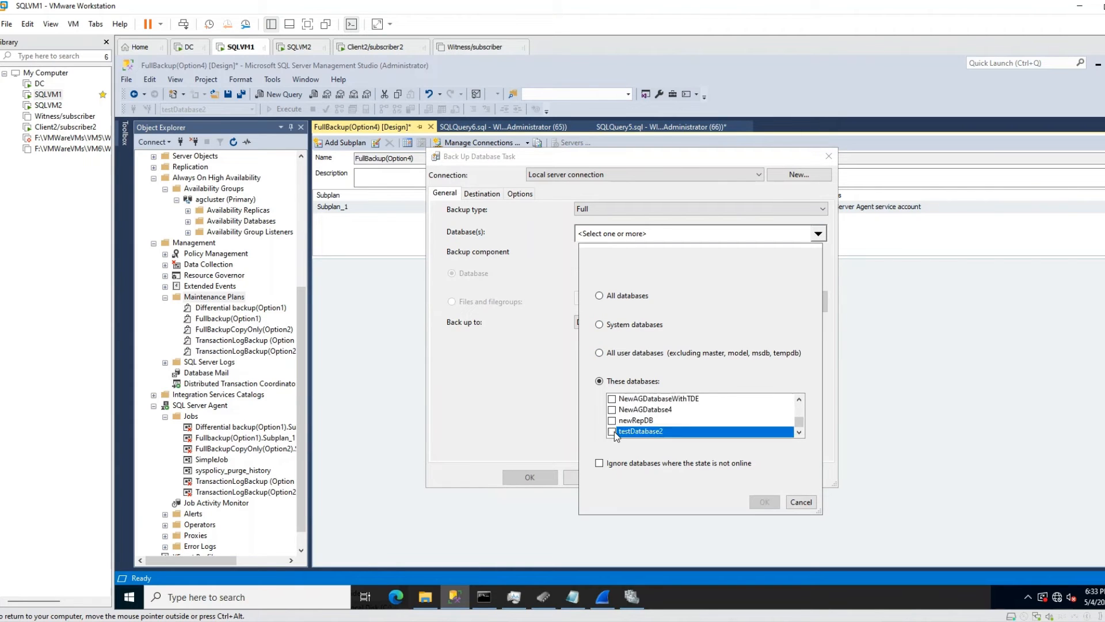
left_click(764, 501)
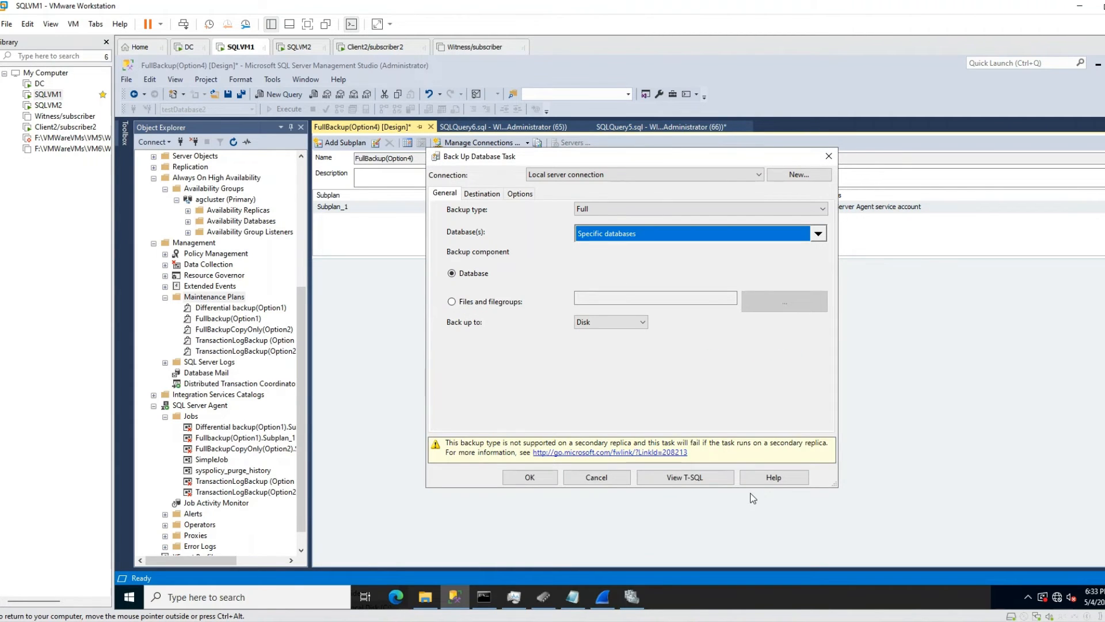
Turn on backup compression for the full backup task and accept the task settings.
left_click(489, 191)
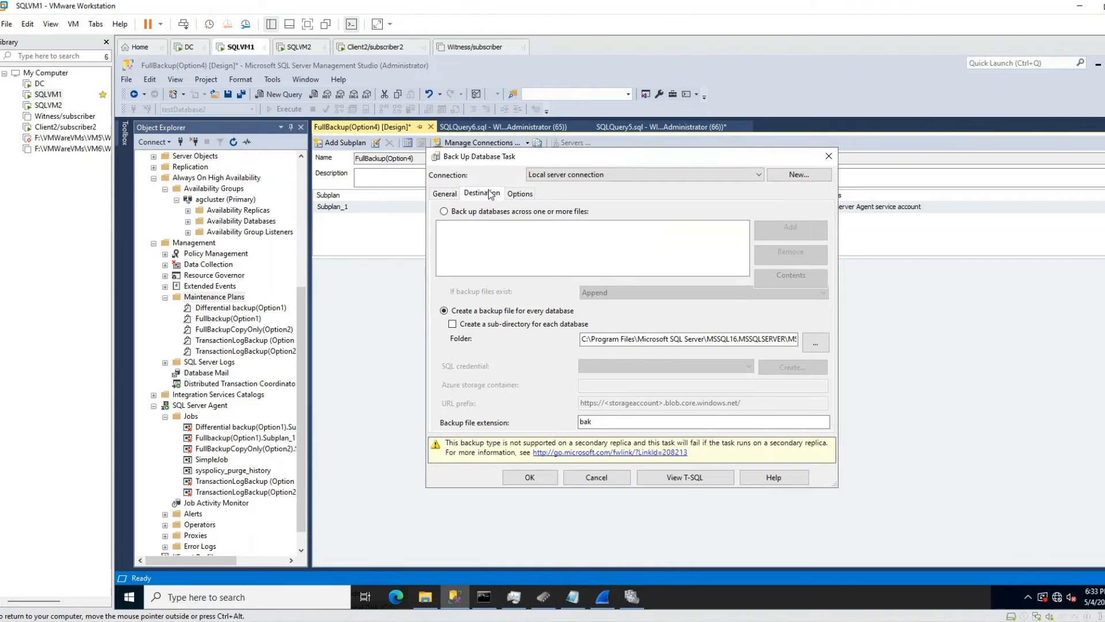
left_click(520, 194)
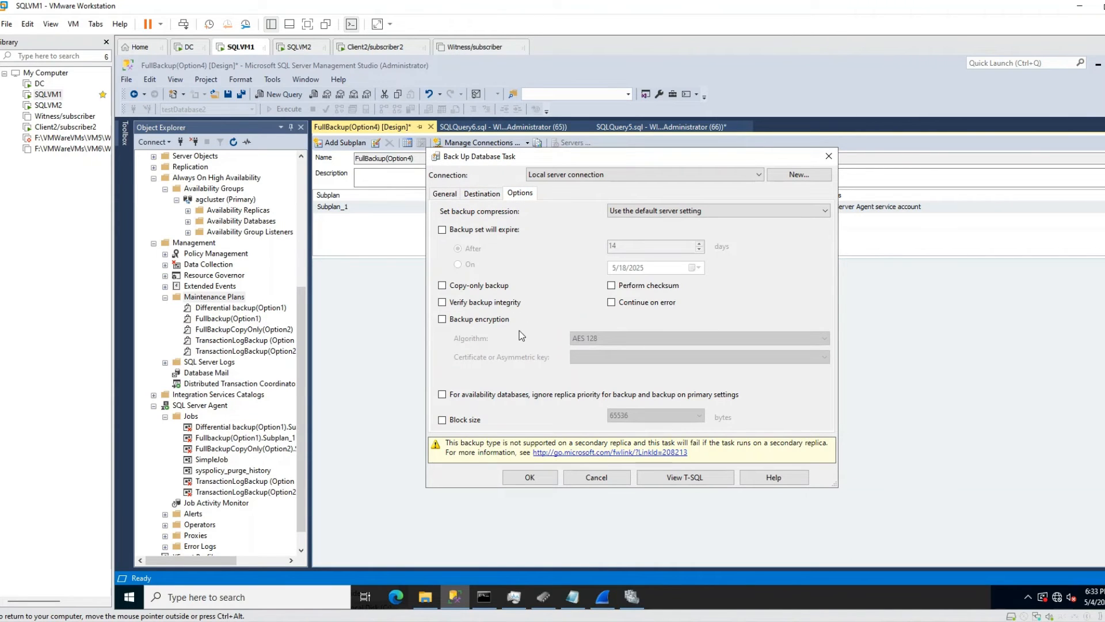
left_click(618, 211)
left_click(636, 230)
left_click(520, 476)
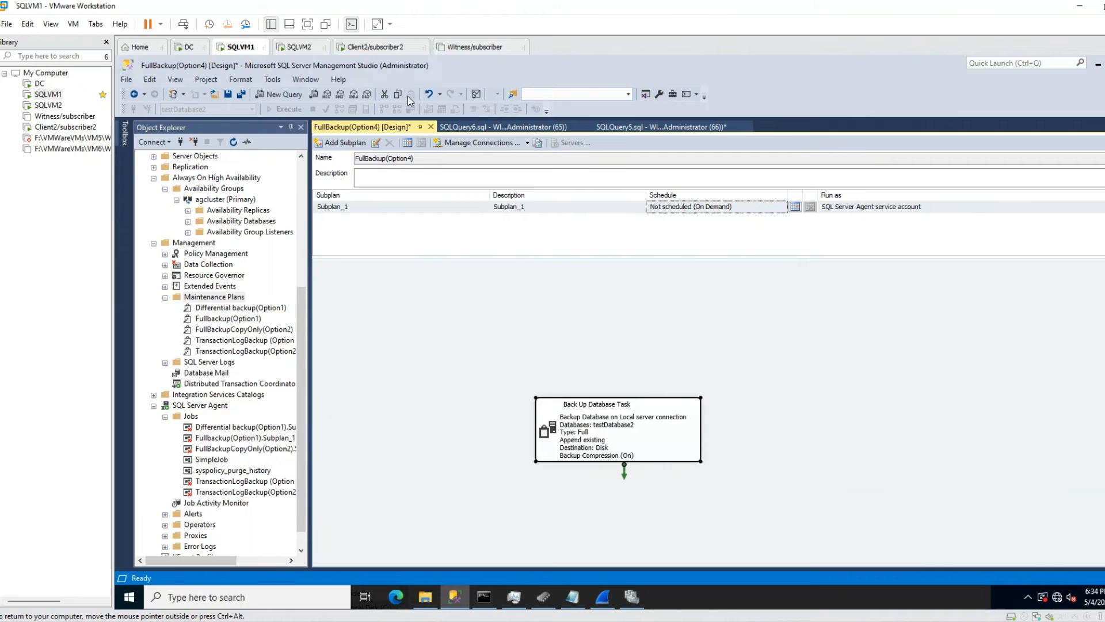
Schedule Subplan_1 weekly on Sunday at 12:00:00 AM, then save and close the FullBackup(Option4) plan.
left_click(408, 143)
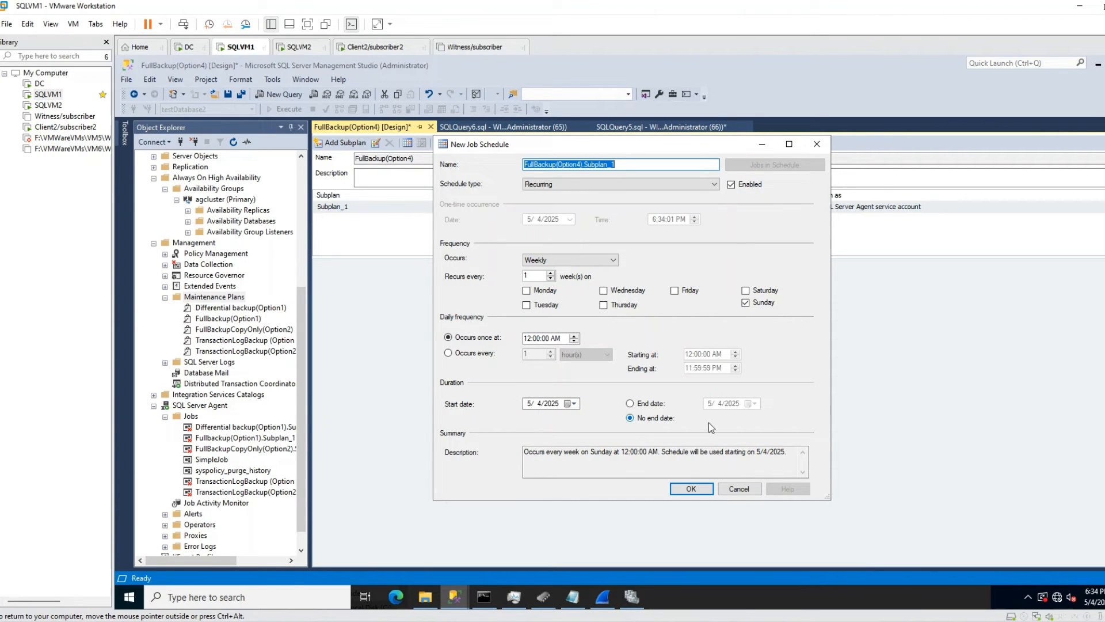
left_click(677, 492)
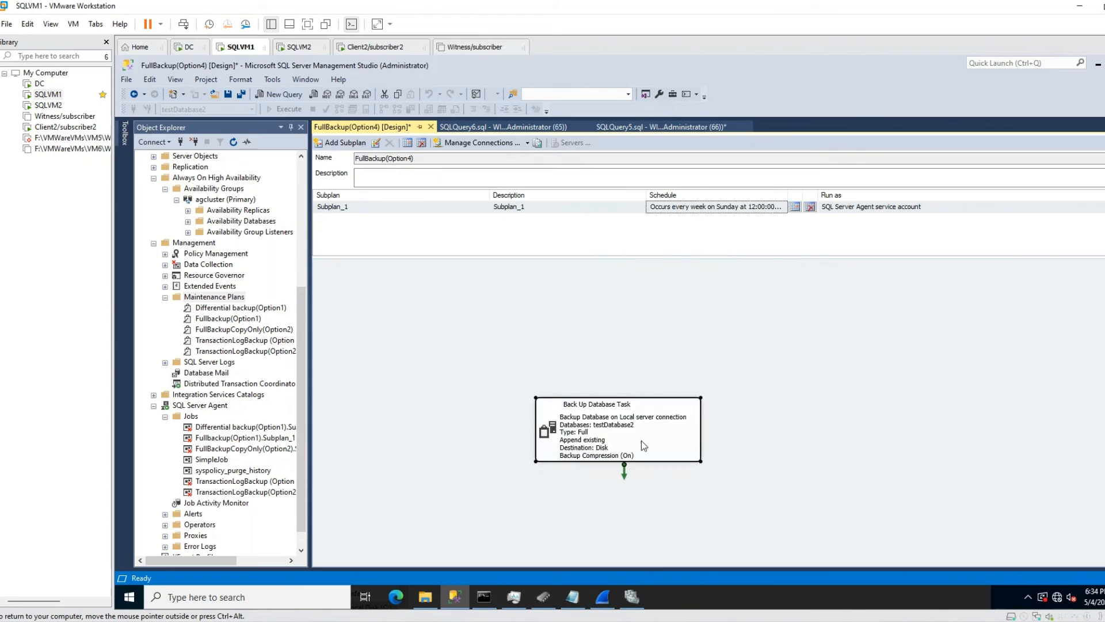
right_click(366, 129)
left_click(384, 138)
left_click(427, 127)
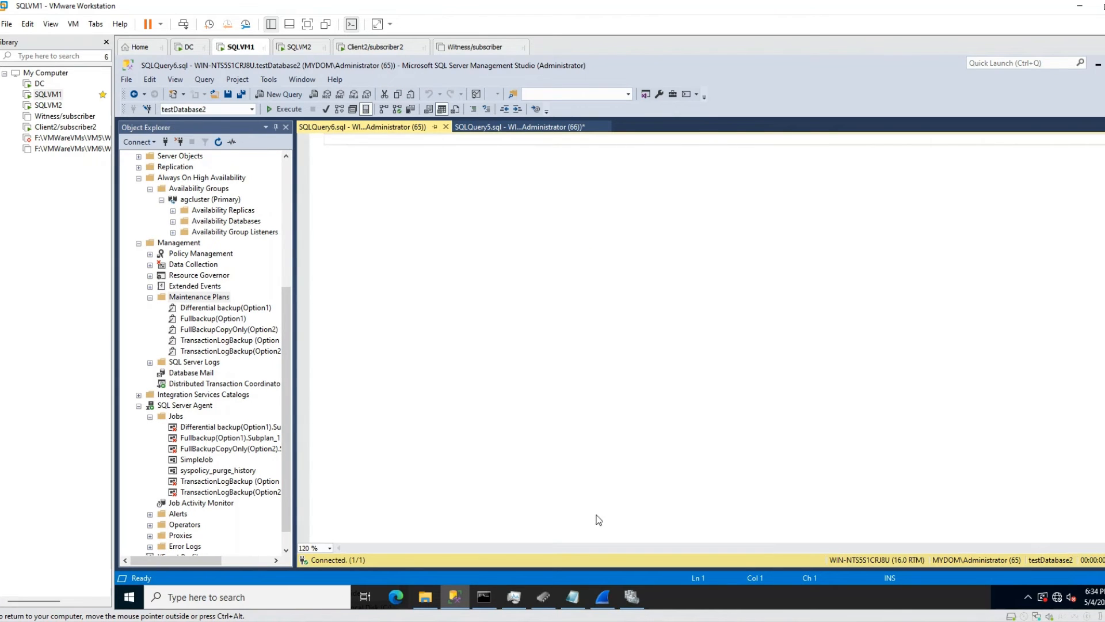
Refresh the maintenance plans and check the list for FullBackup(Option4) and the existing transaction log backup plans.
right_click(205, 298)
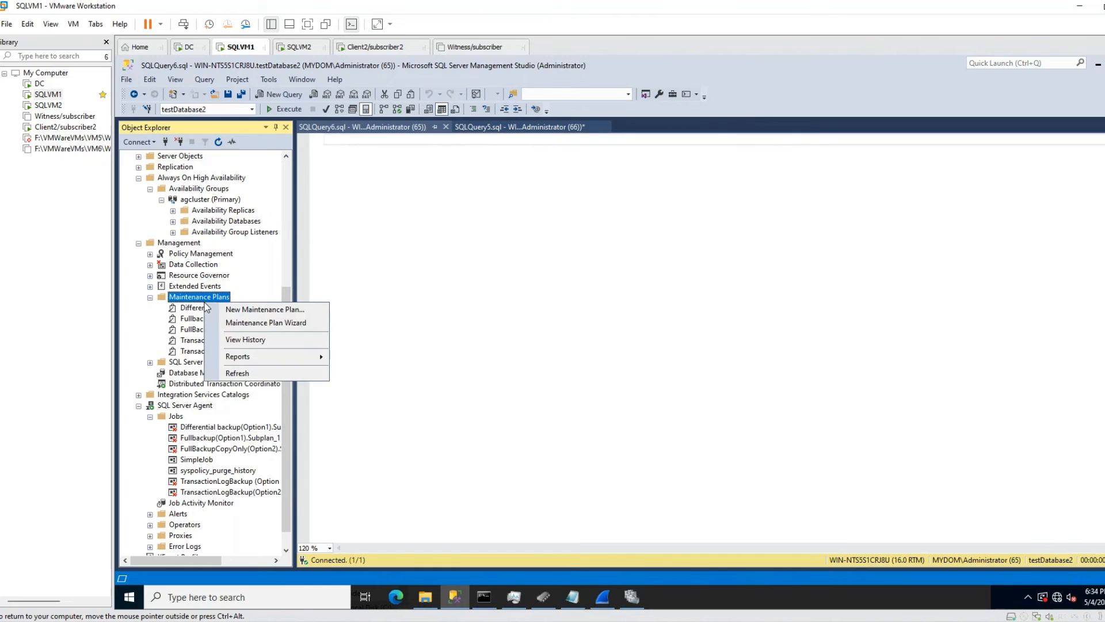
left_click(252, 370)
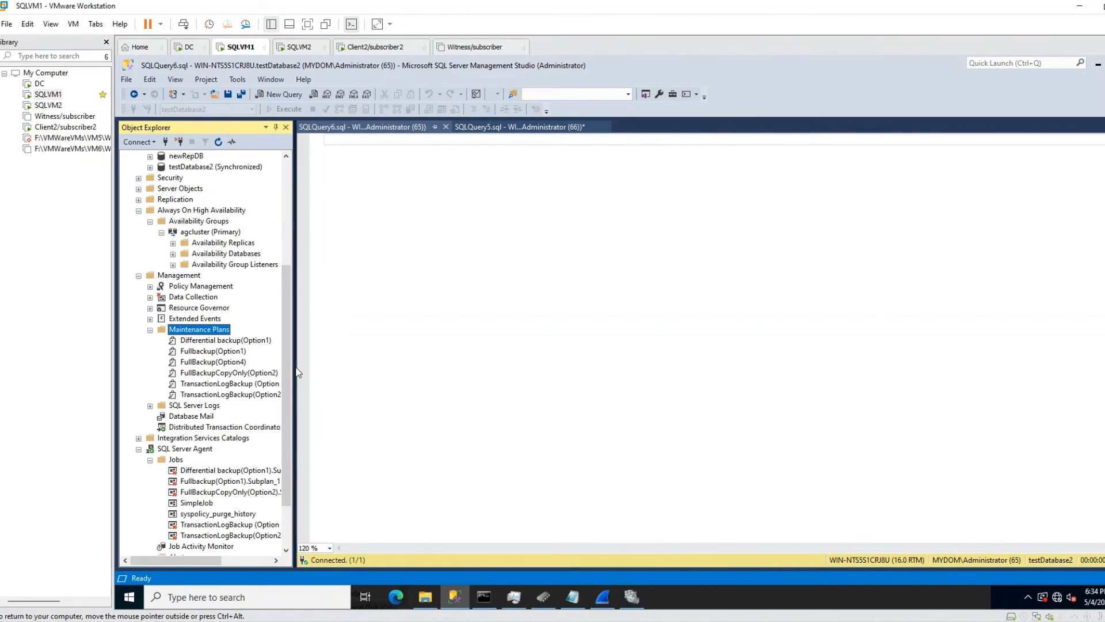
left_click(254, 384)
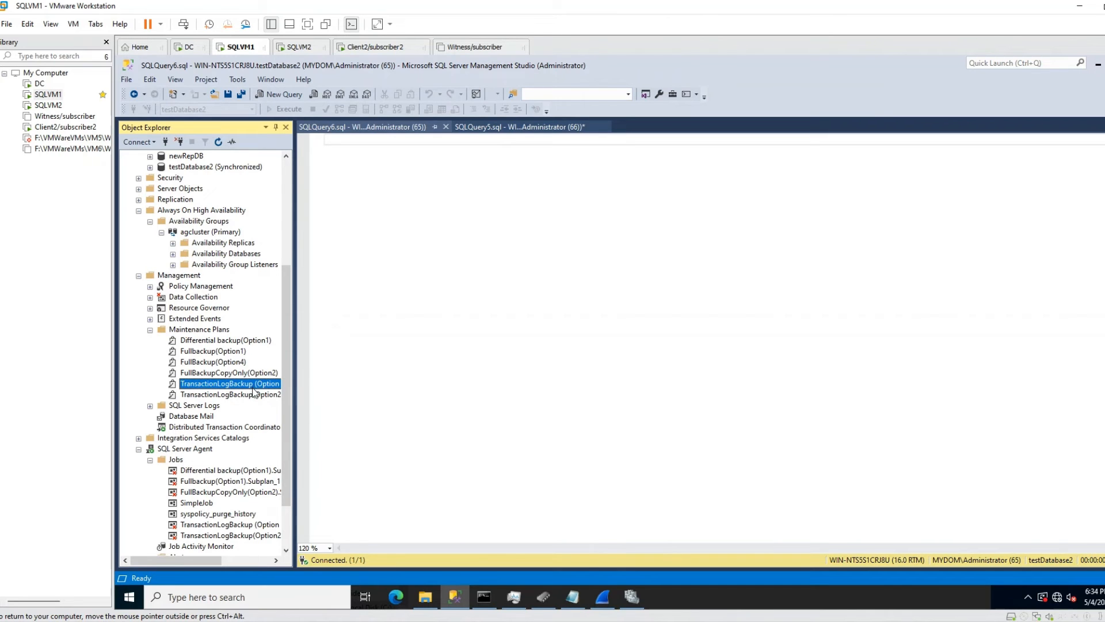
left_click_drag(208, 560, 223, 561)
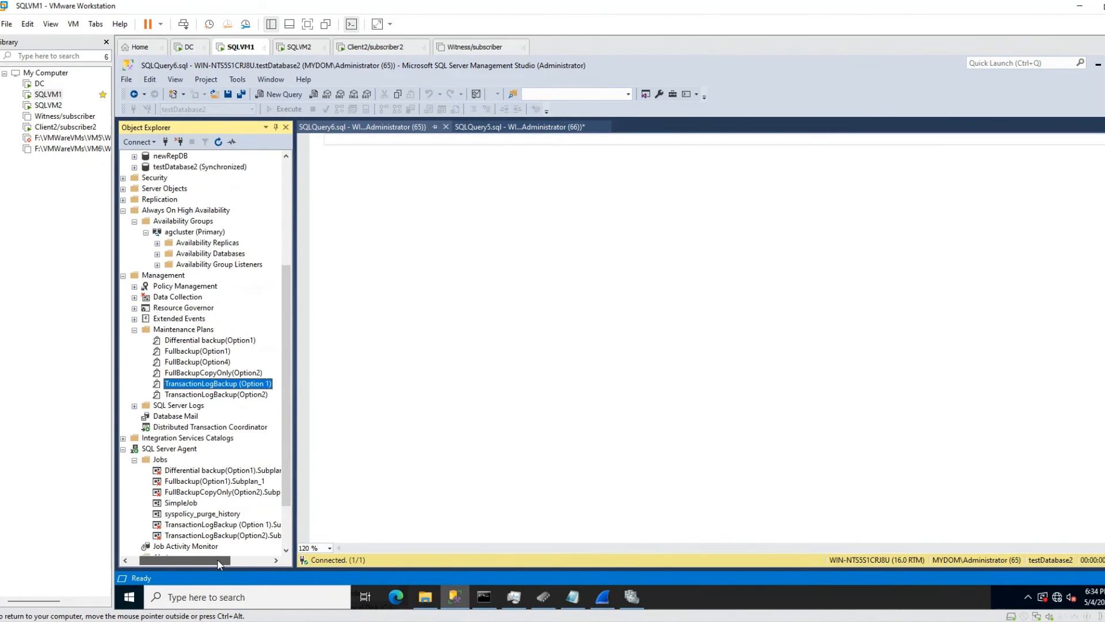
left_click(228, 364)
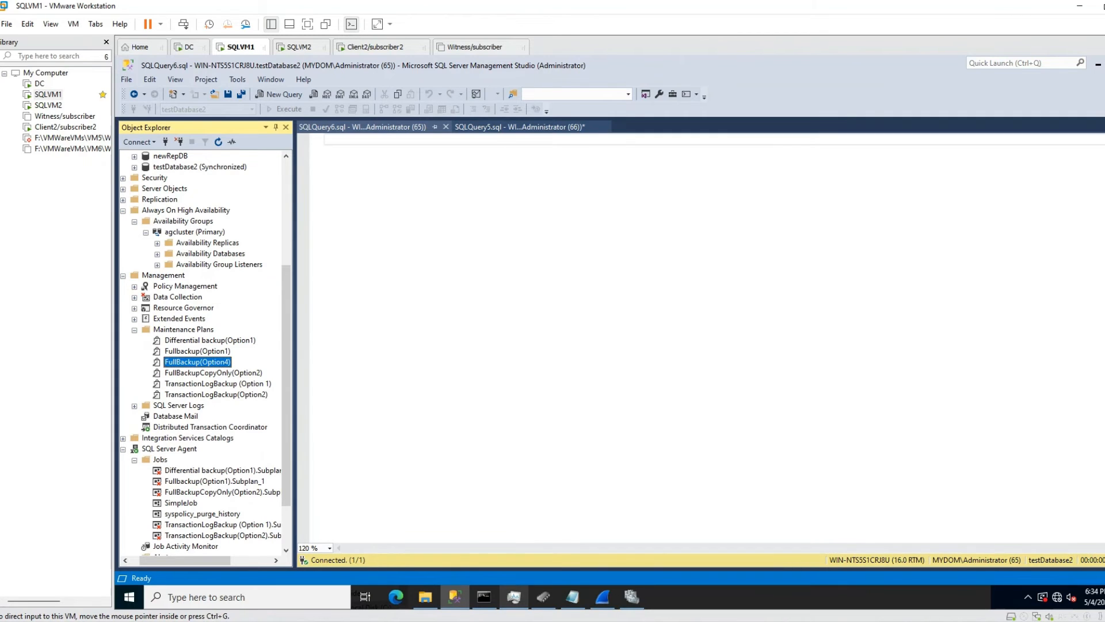
Create a new maintenance plan named DifferentialBackup (Option4) on the primary replica.
right_click(184, 330)
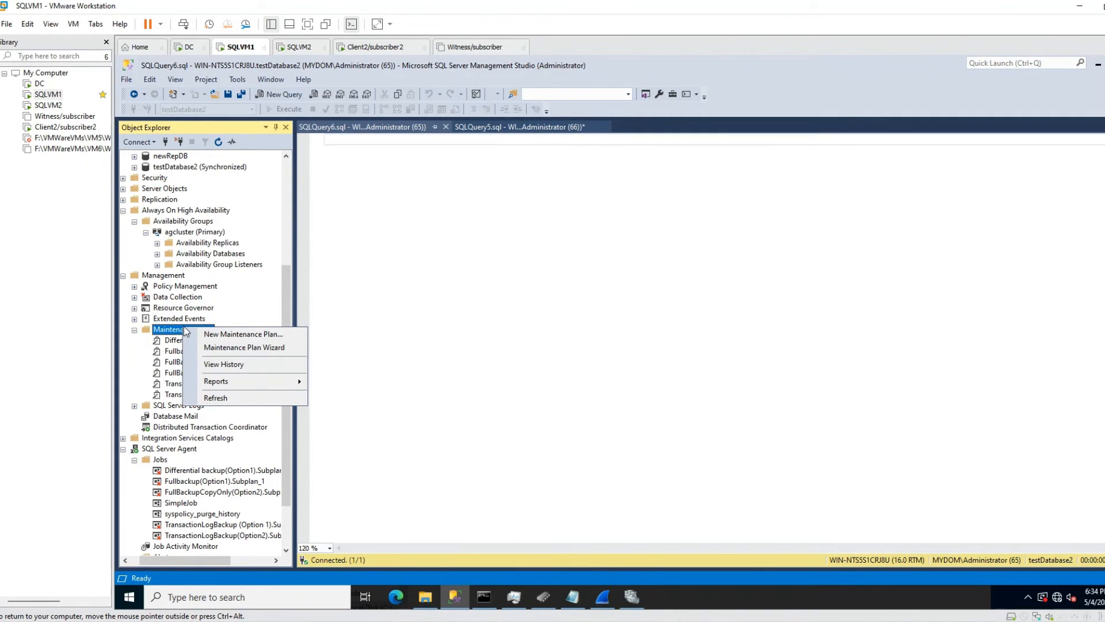
left_click(242, 334)
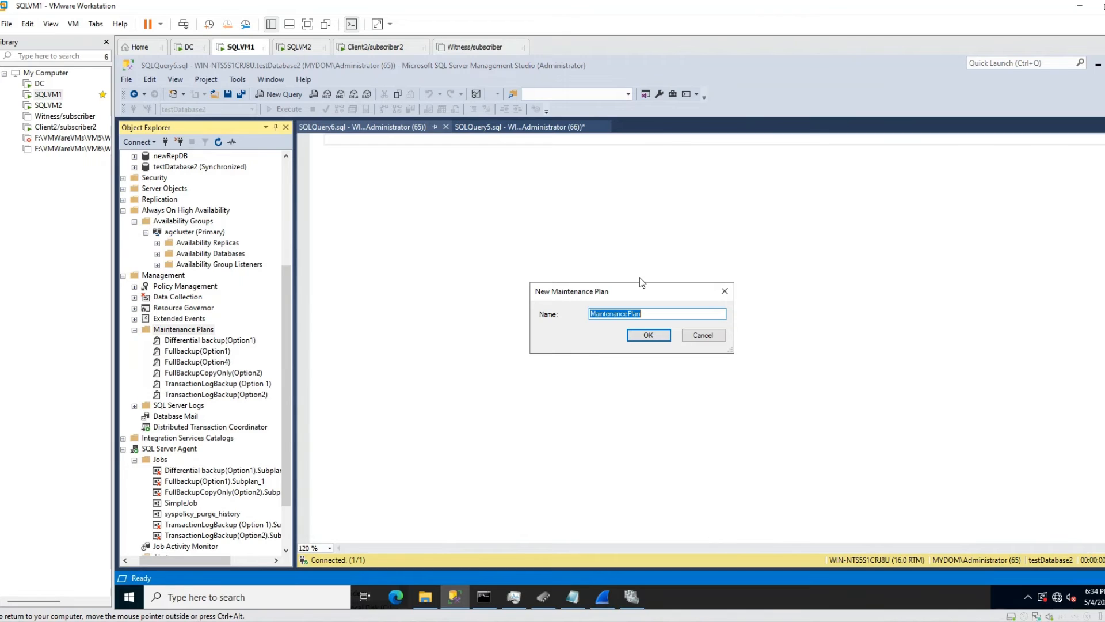
type("DifferentialBackup (Option4")
key("Return")
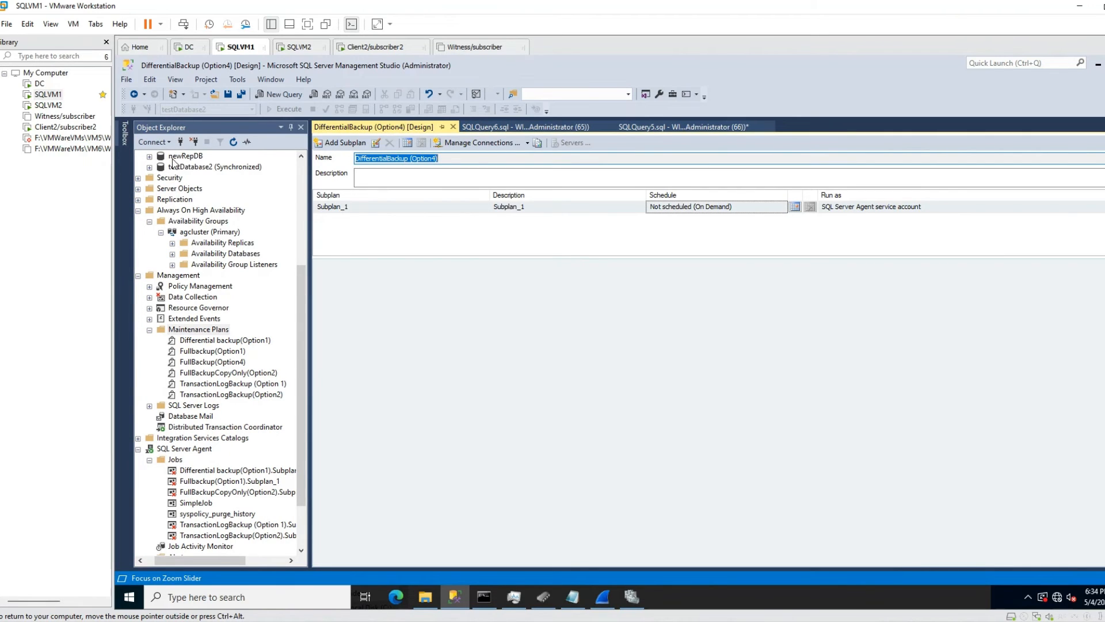
Add a Back Up Database Task to the DifferentialBackup (Option4) plan, with Differential backup type and testDatabase2 as the database.
left_click(123, 138)
left_click_drag(183, 178, 480, 410)
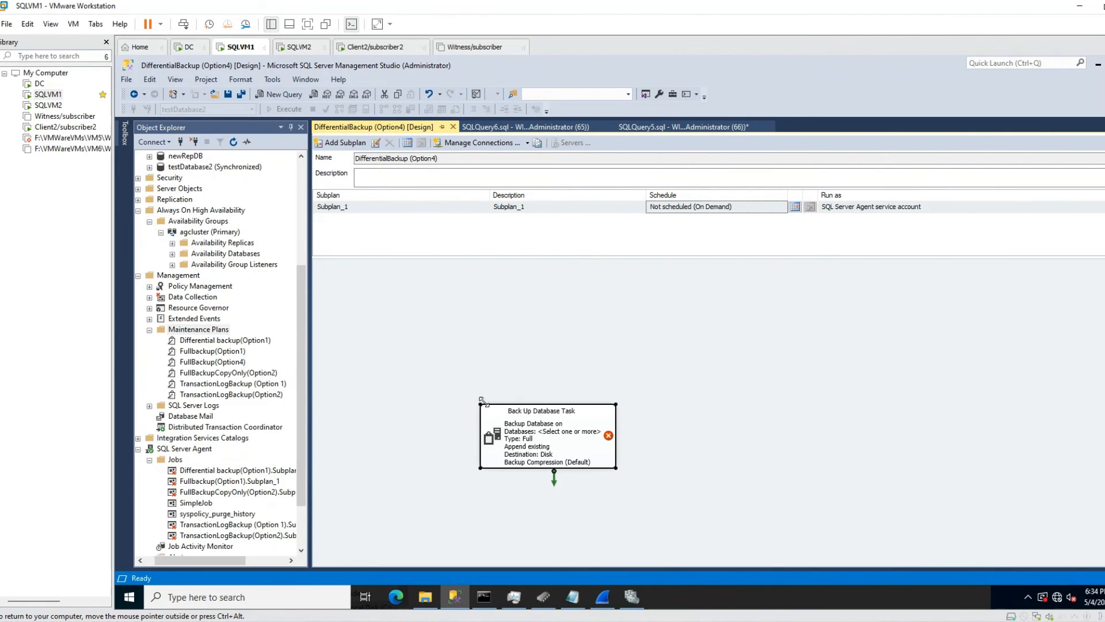
double_click(521, 431)
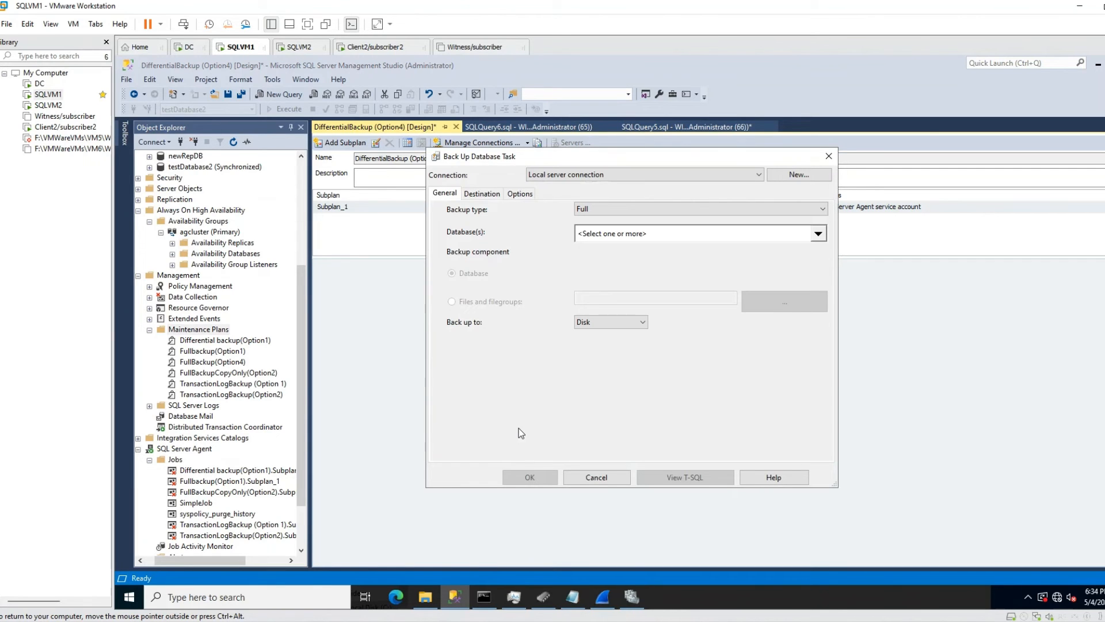
left_click(729, 207)
left_click(716, 231)
left_click(714, 233)
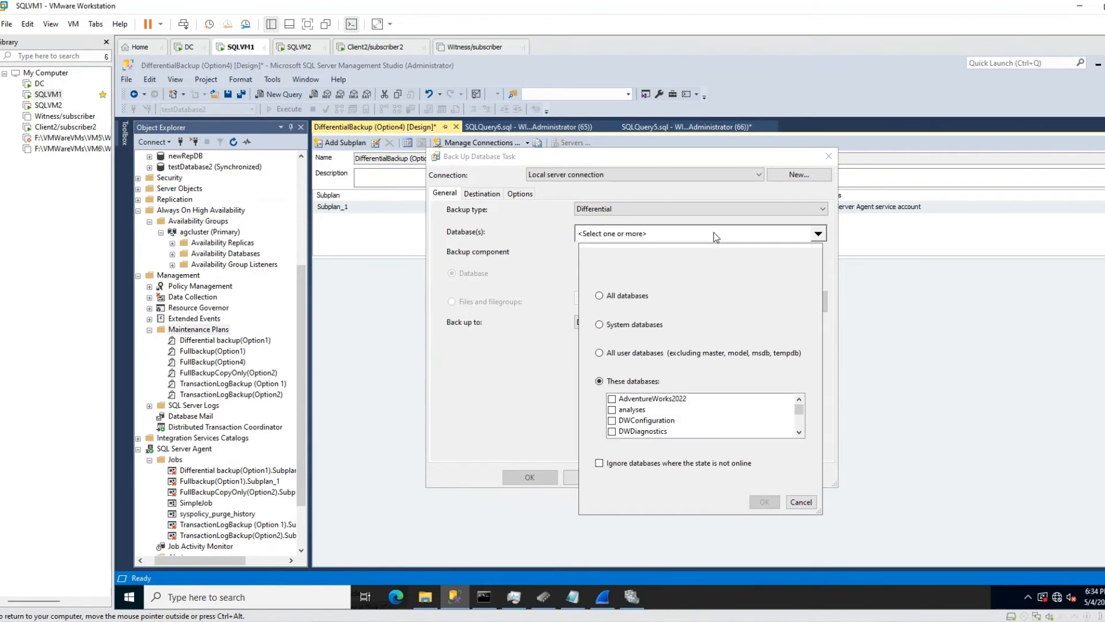
scroll(701, 437, "down", 5)
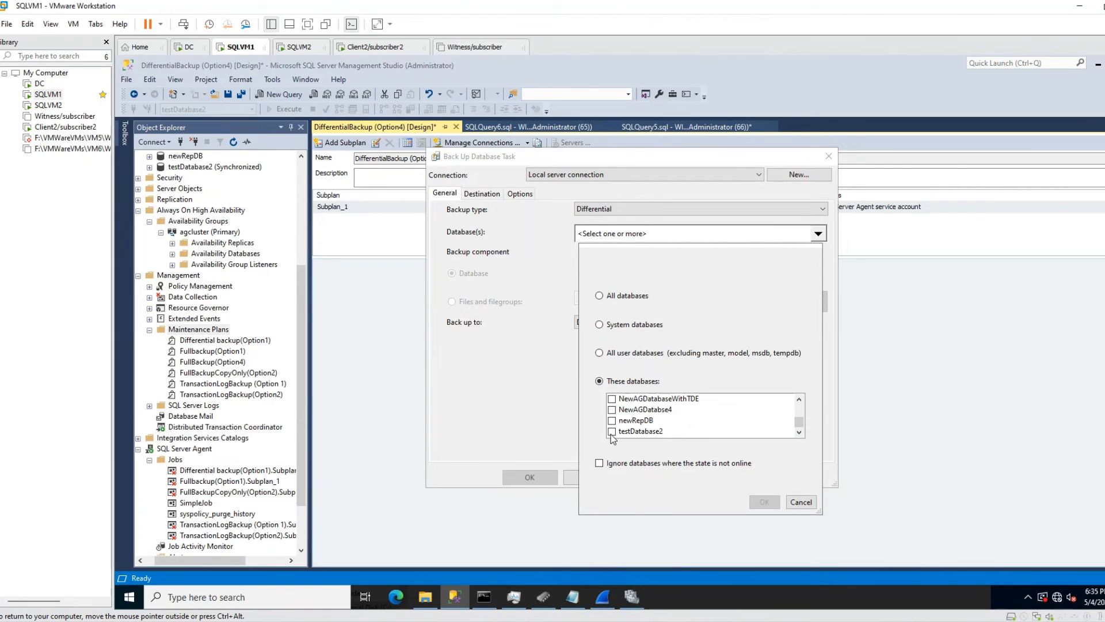
left_click(611, 431)
left_click(777, 507)
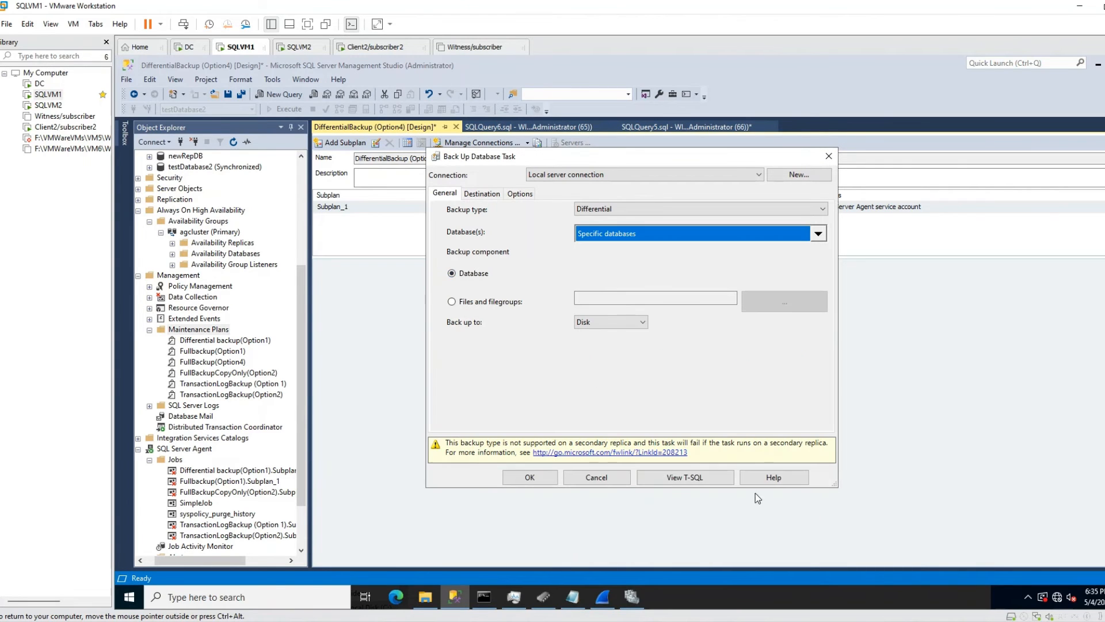
Turn on backup compression for the differential backup task, accept its settings and reposition the task on the design surface.
left_click(489, 194)
left_click(530, 195)
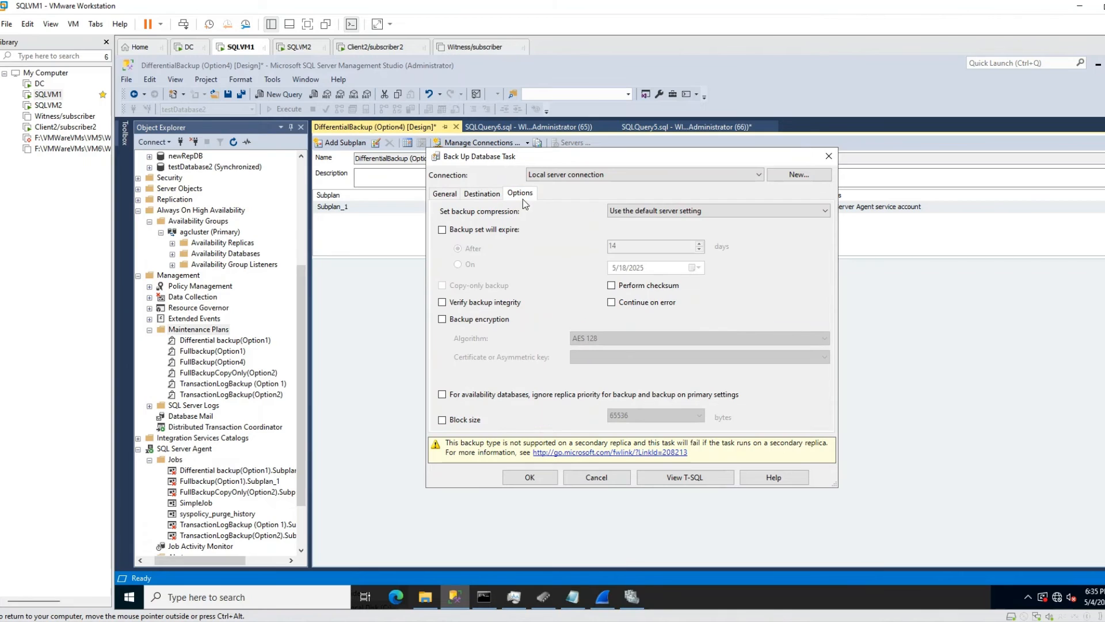
left_click(640, 211)
left_click(635, 232)
left_click(539, 478)
left_click_drag(540, 417, 657, 336)
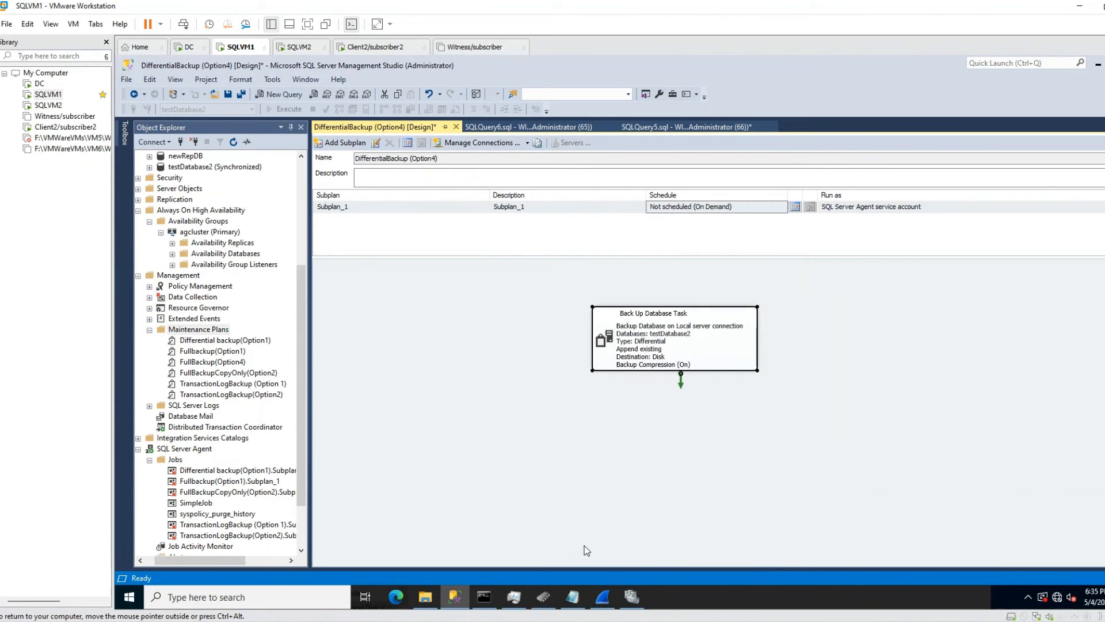
Schedule Subplan_1 weekly on Thursday and Sunday at 12:00:00 AM, then save and close the DifferentialBackup (Option4) plan.
left_click(407, 143)
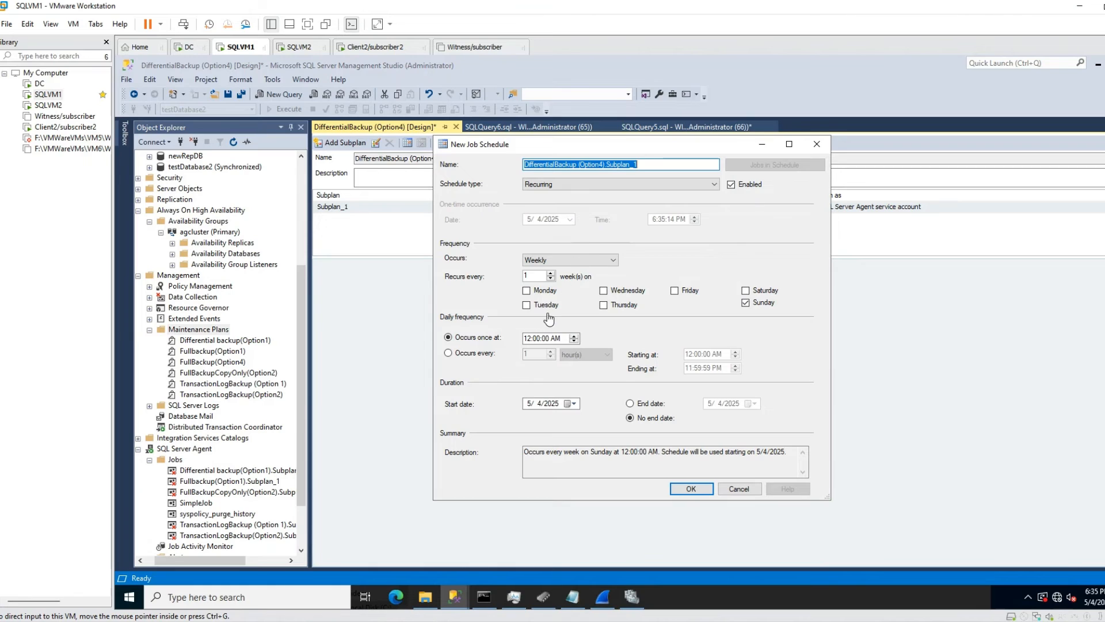
left_click(605, 309)
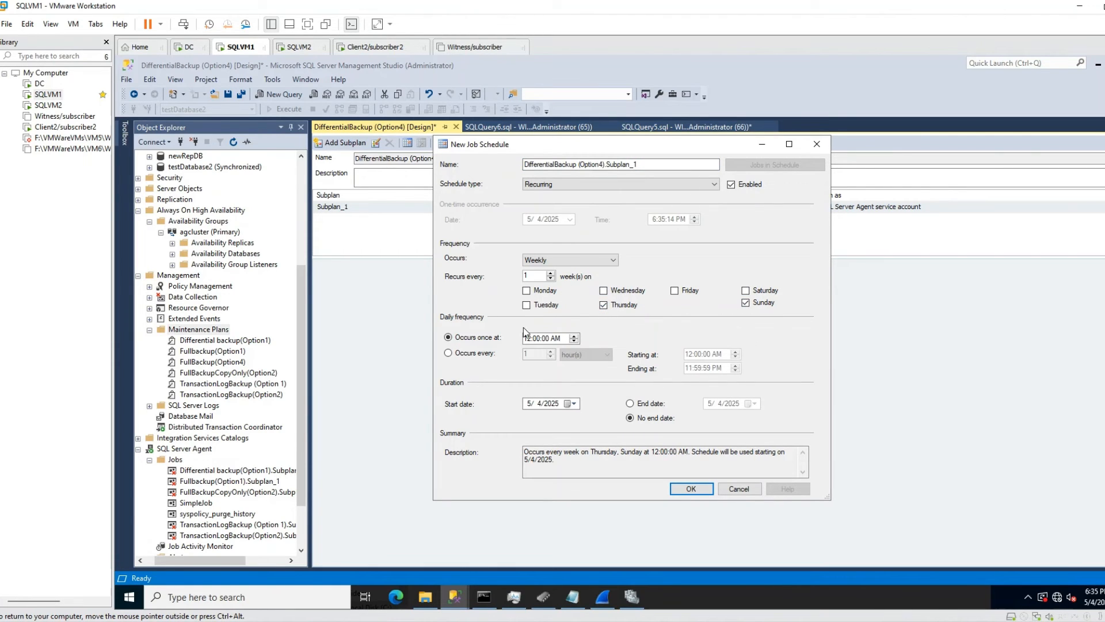
left_click(692, 490)
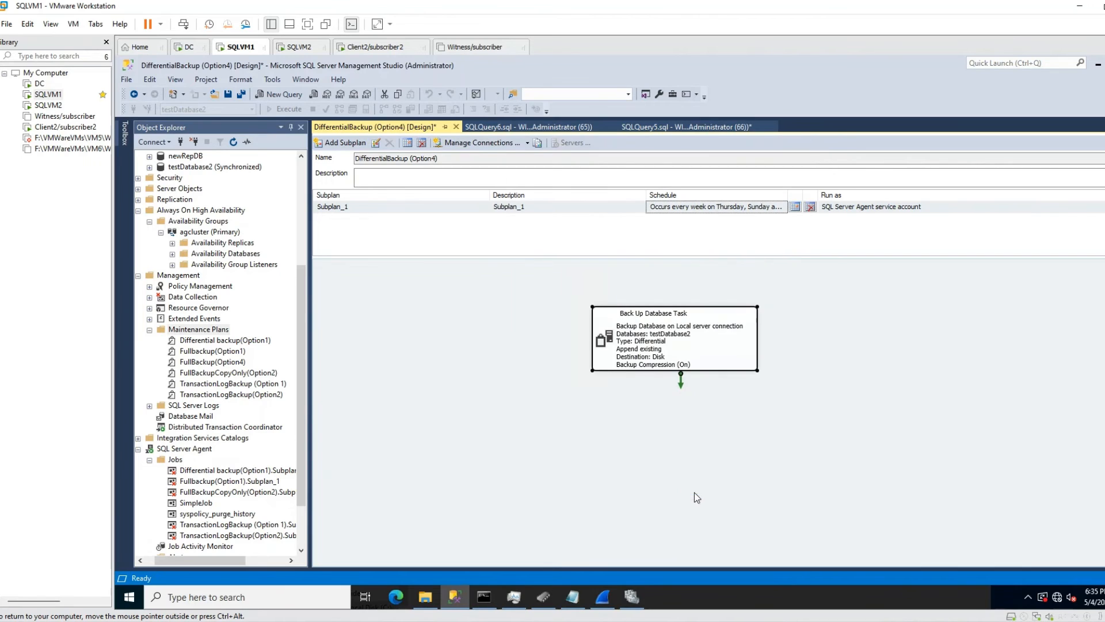
right_click(410, 126)
left_click(436, 132)
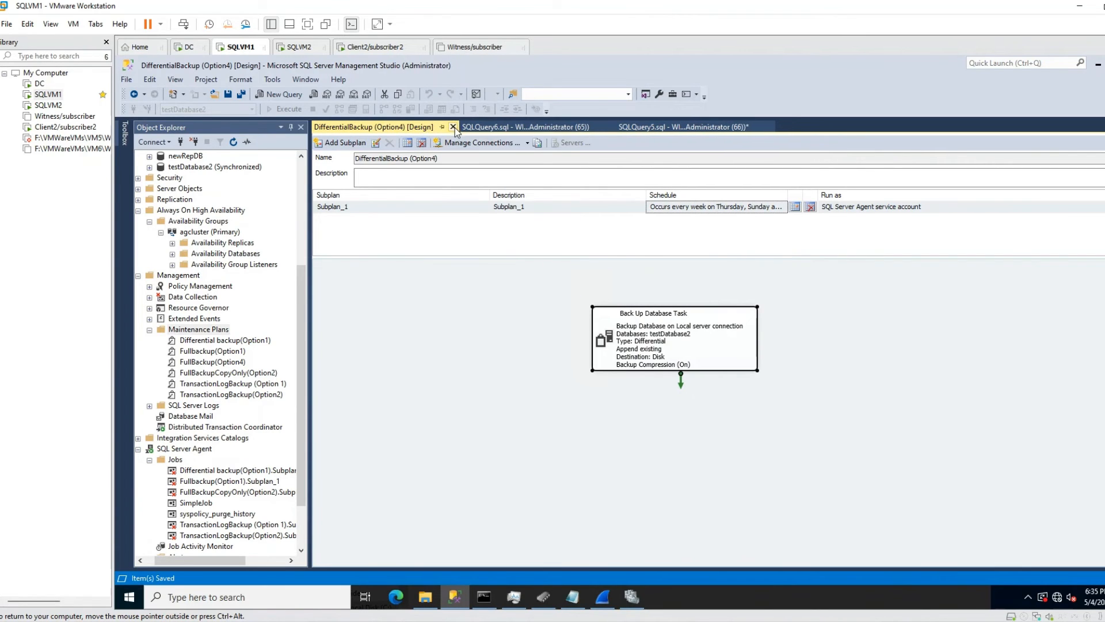
left_click(453, 127)
Refresh the maintenance plans and check the list for FullBackup(Option4) and DifferentialBackup (Option4).
right_click(180, 333)
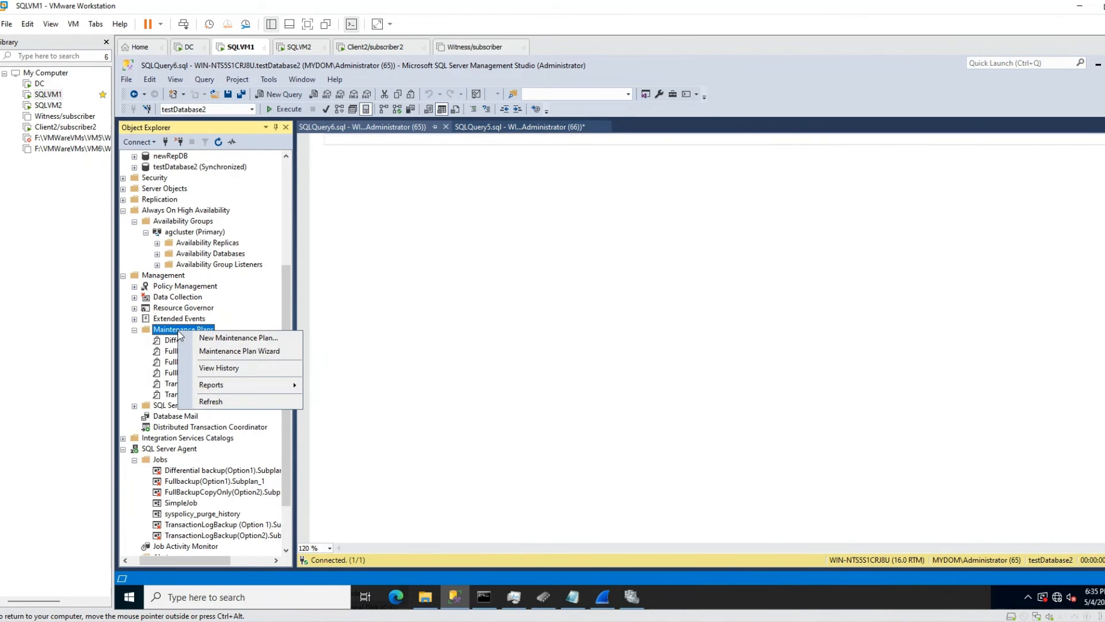
left_click(227, 401)
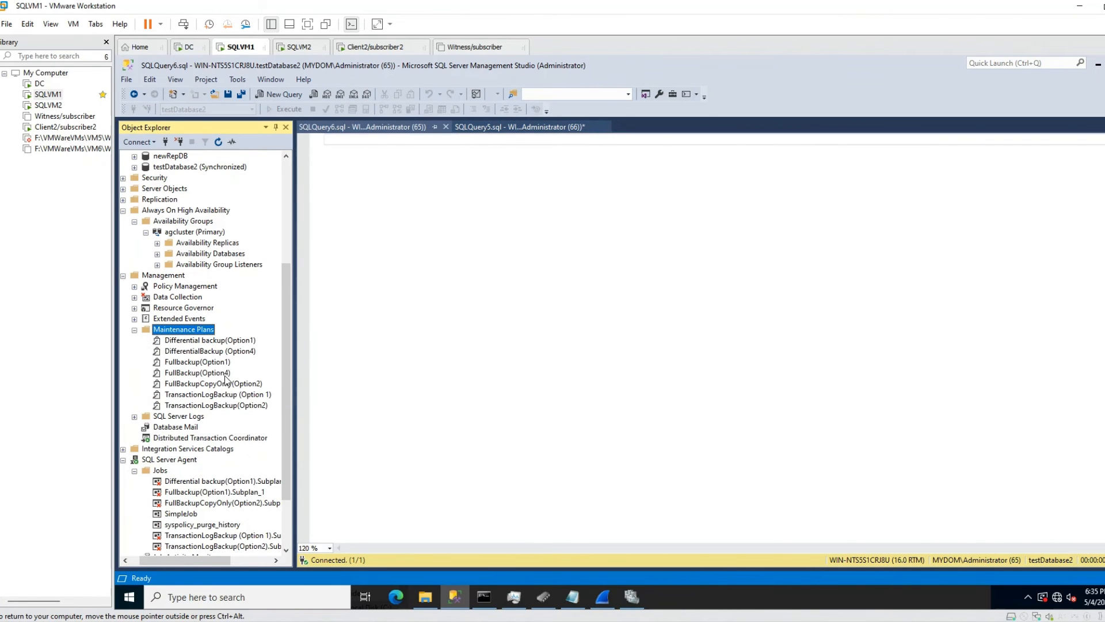
left_click(225, 375)
left_click(236, 352)
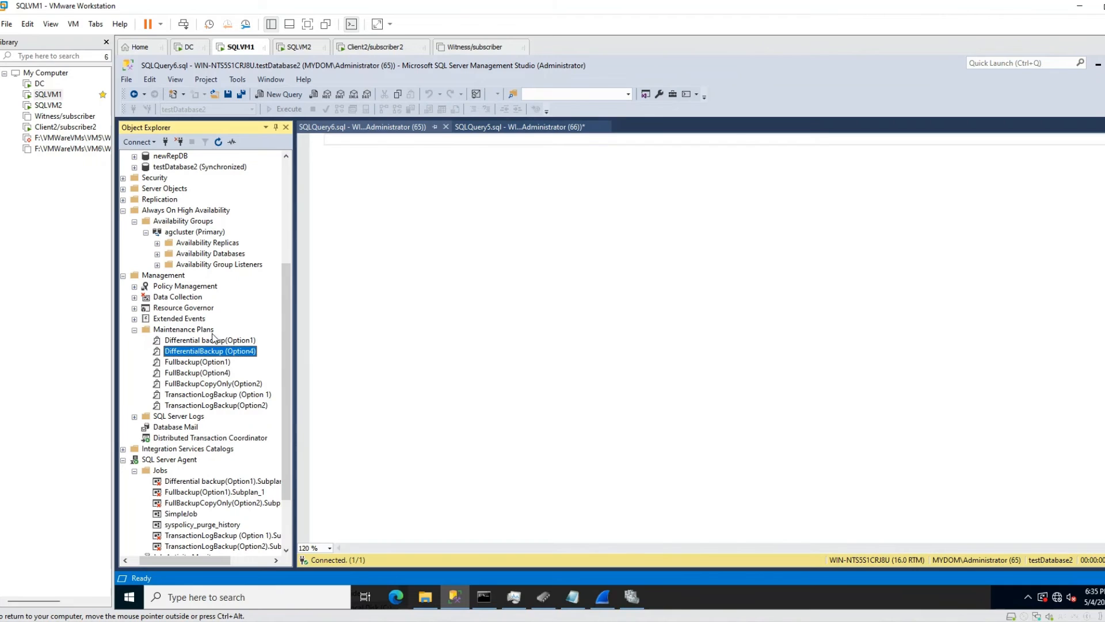
Create a new maintenance plan named TransactionalLogBackup(Option 4).
left_click(183, 329)
right_click(184, 329)
left_click(241, 332)
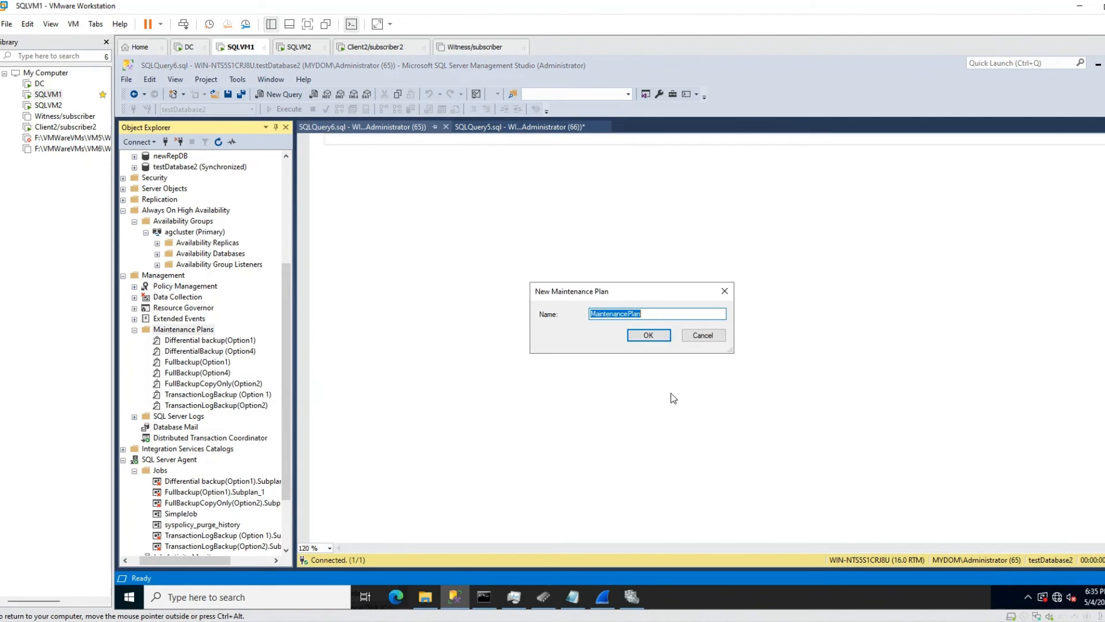
type("TransactionalLogBackup(Option 4")
key("Return")
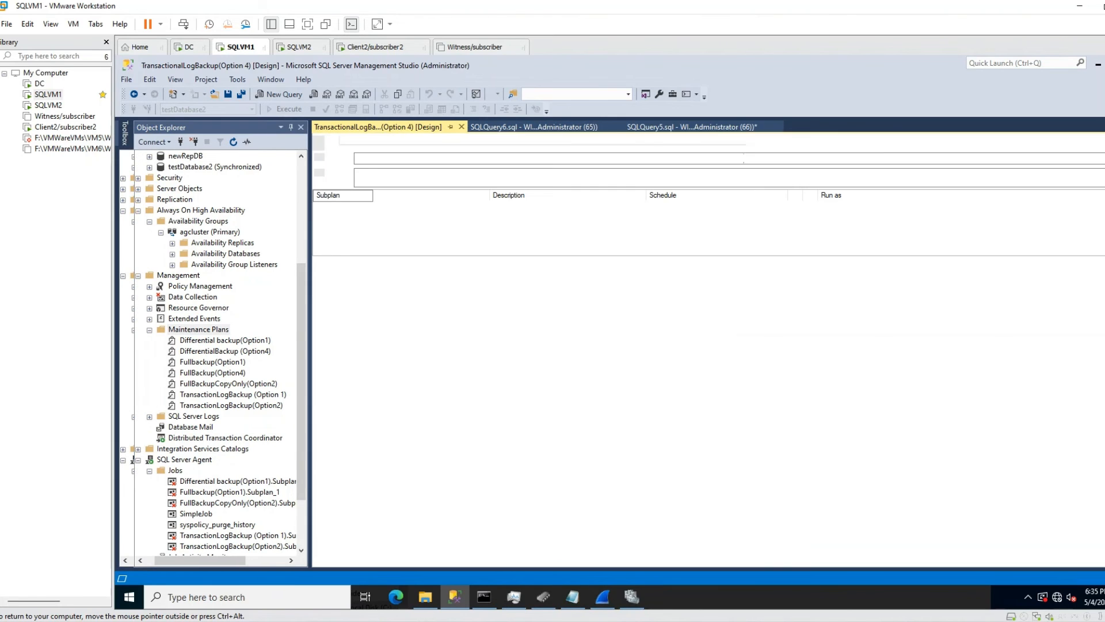
Add a Back Up Database Task to the TransactionalLogBackup(Option 4) plan, with Transaction Log backup type and testDatabase2 as the database.
left_click(125, 132)
left_click_drag(195, 178, 633, 405)
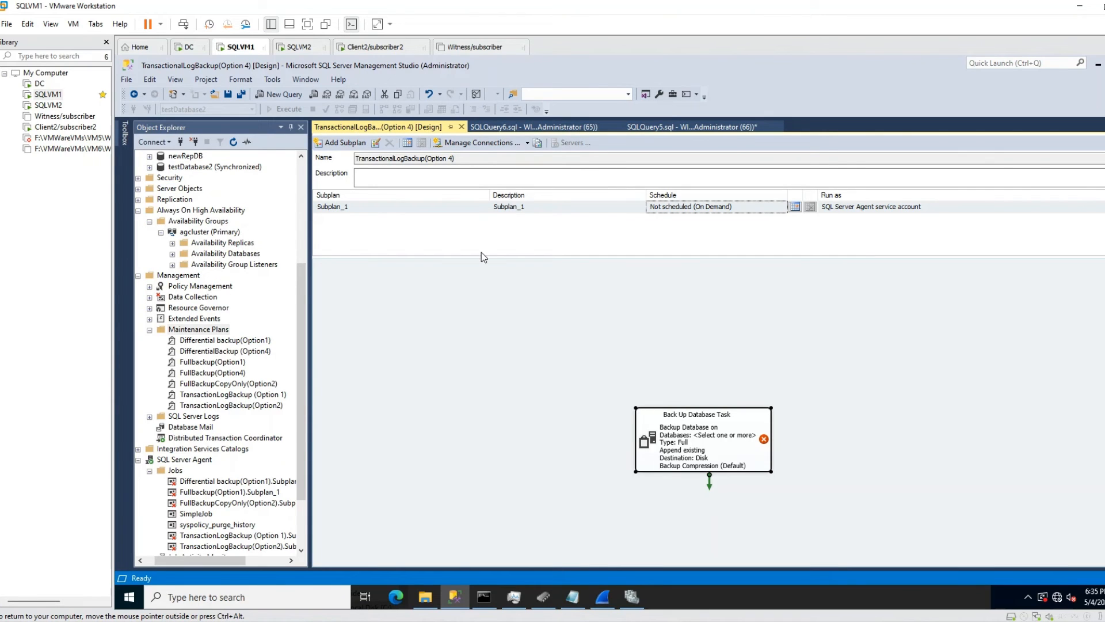
double_click(690, 428)
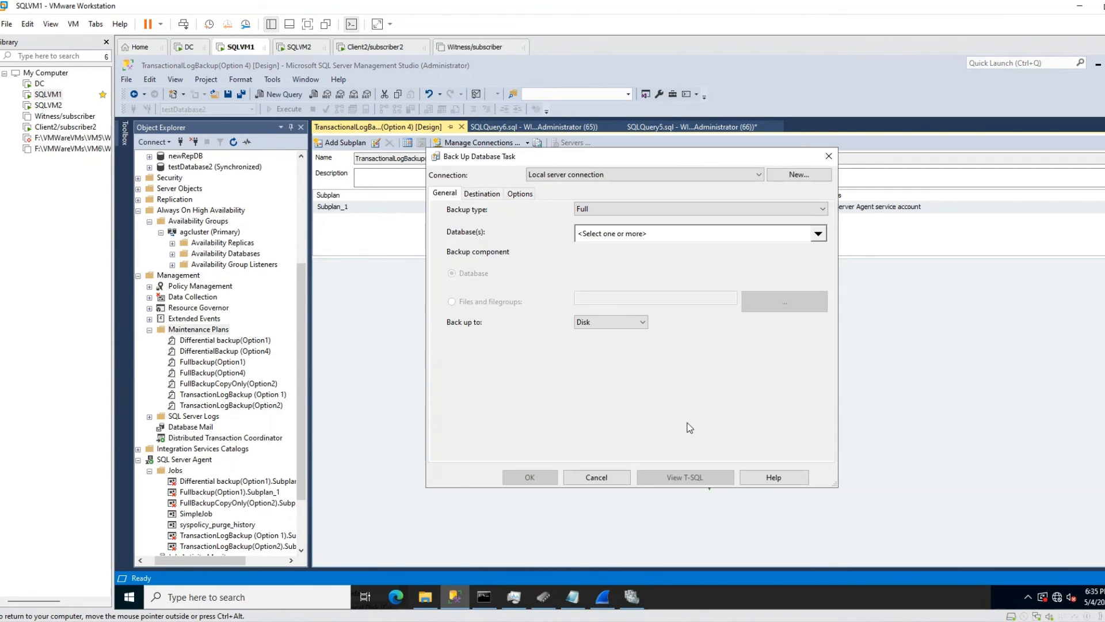
left_click(627, 209)
left_click(627, 236)
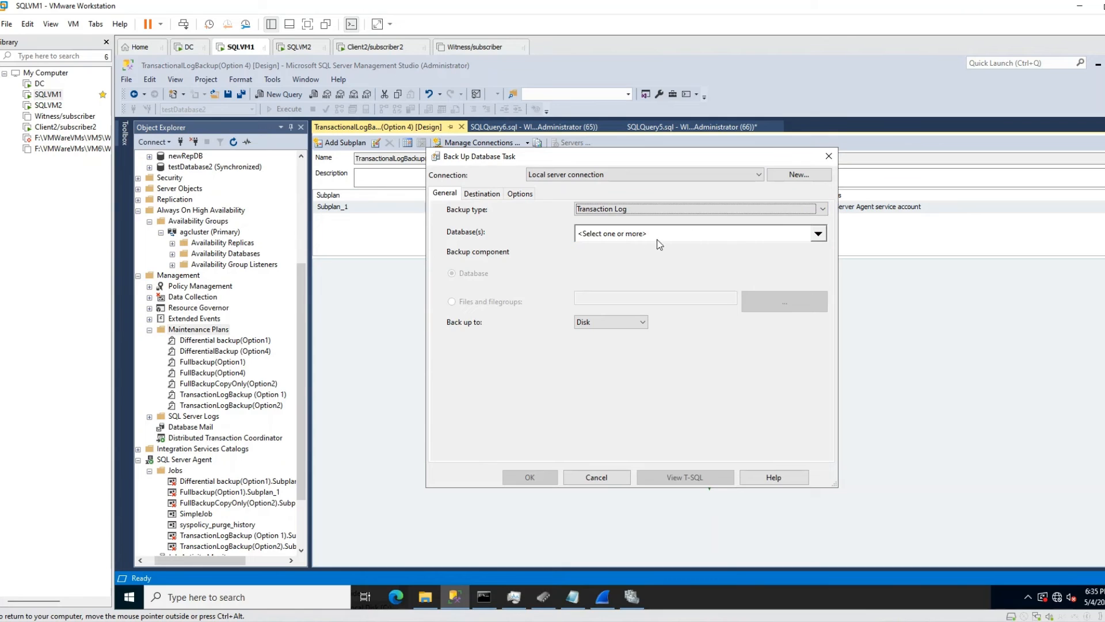
left_click(817, 234)
scroll(689, 427, "down", 3)
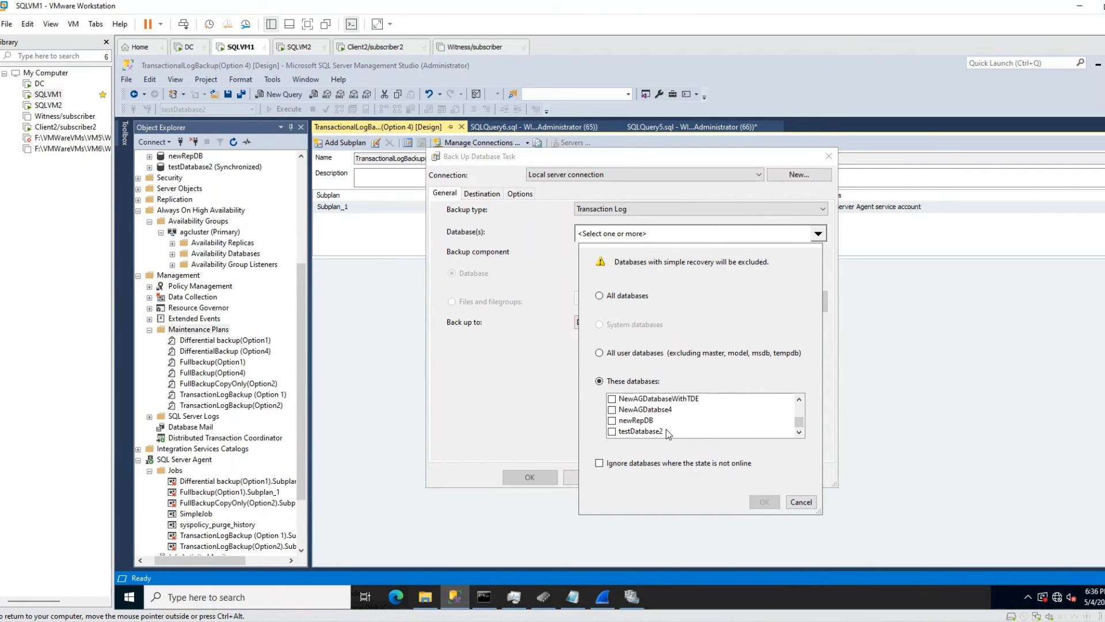
left_click(665, 431)
left_click(764, 502)
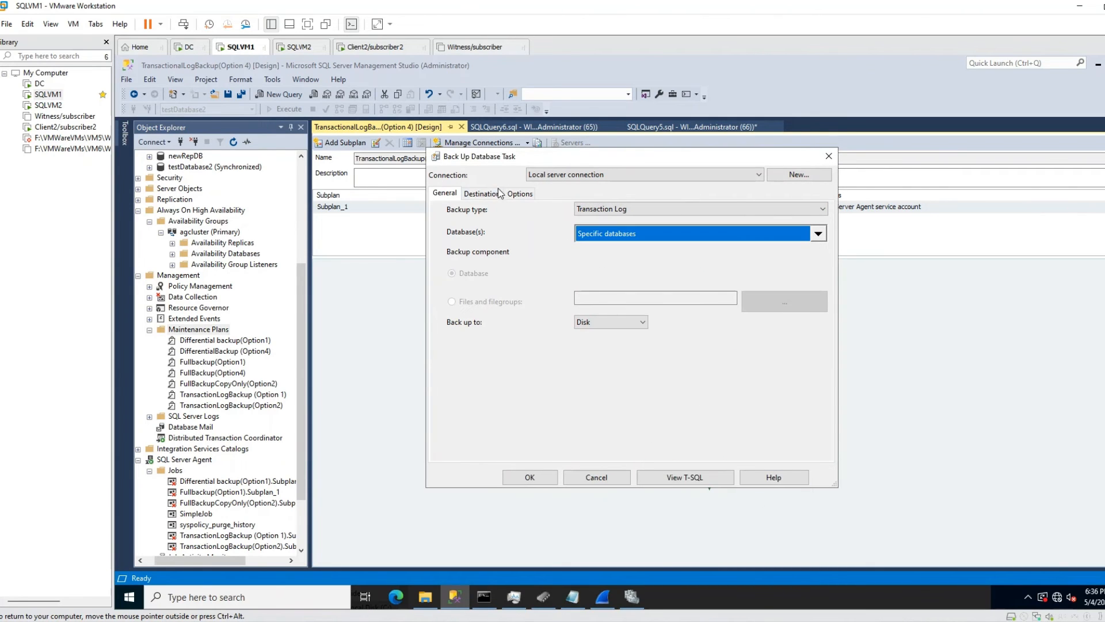
Turn on backup compression for the transaction log backup task, review its settings and accept them.
left_click(518, 194)
left_click(636, 211)
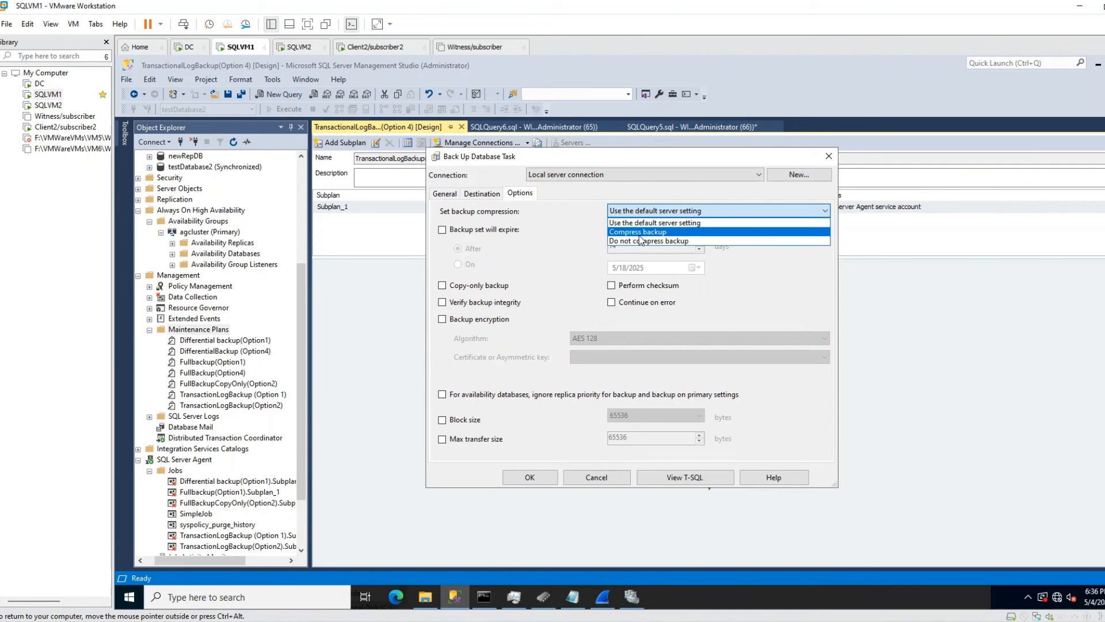
left_click(639, 233)
left_click(492, 195)
left_click(453, 195)
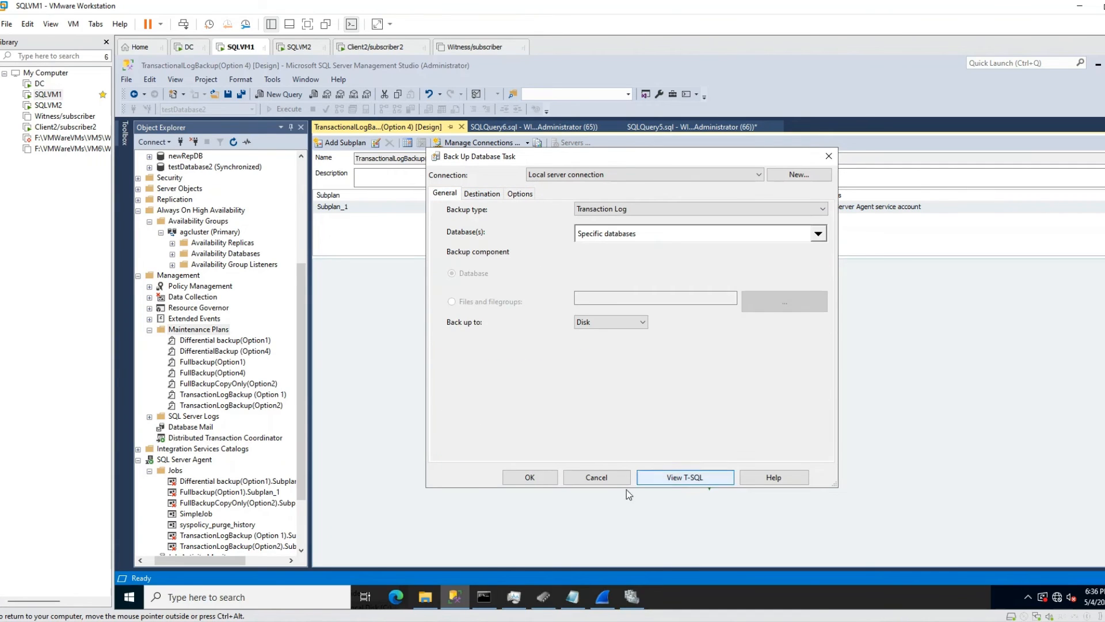
left_click(528, 477)
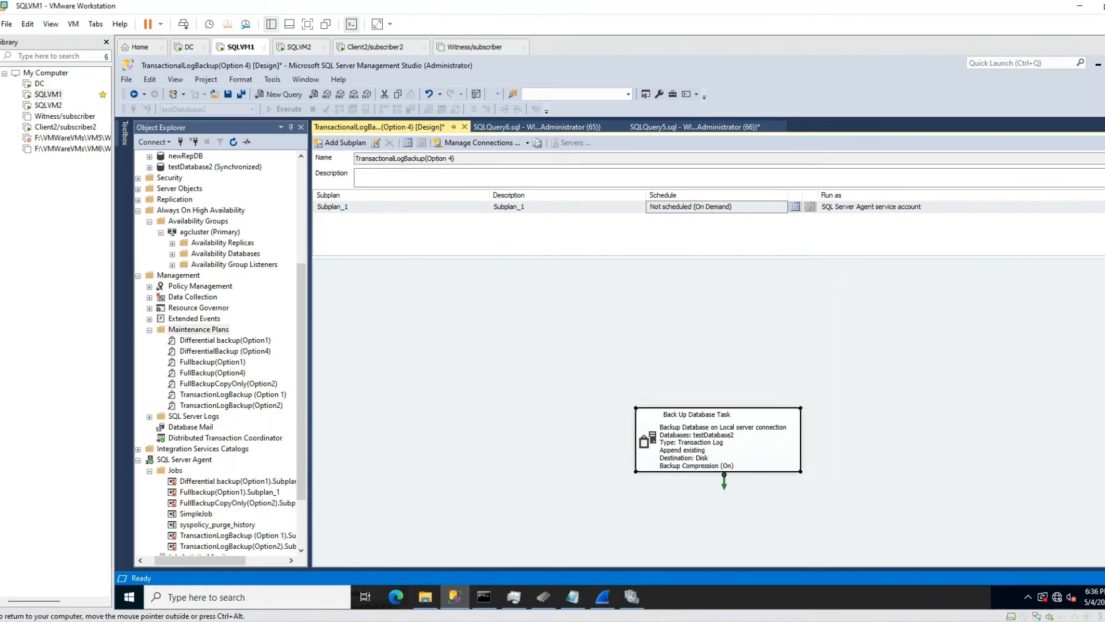
Schedule the transaction log backup's Subplan_1 to occur daily, every 15 minutes between 12:00:00 AM and 11:59:59 PM.
left_click(408, 141)
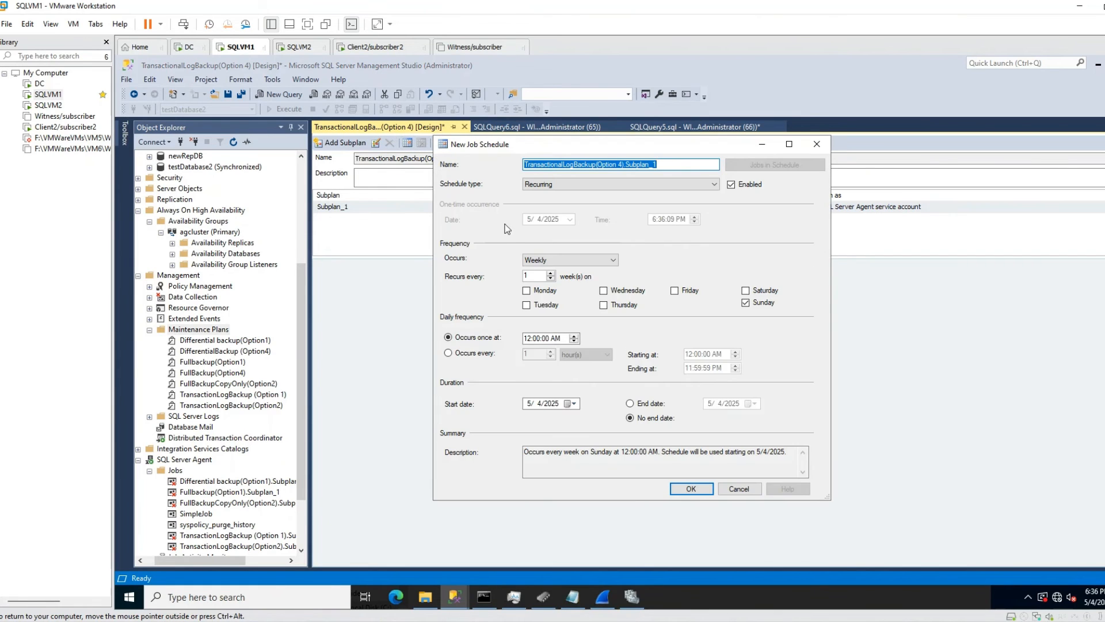
left_click(561, 259)
left_click(563, 268)
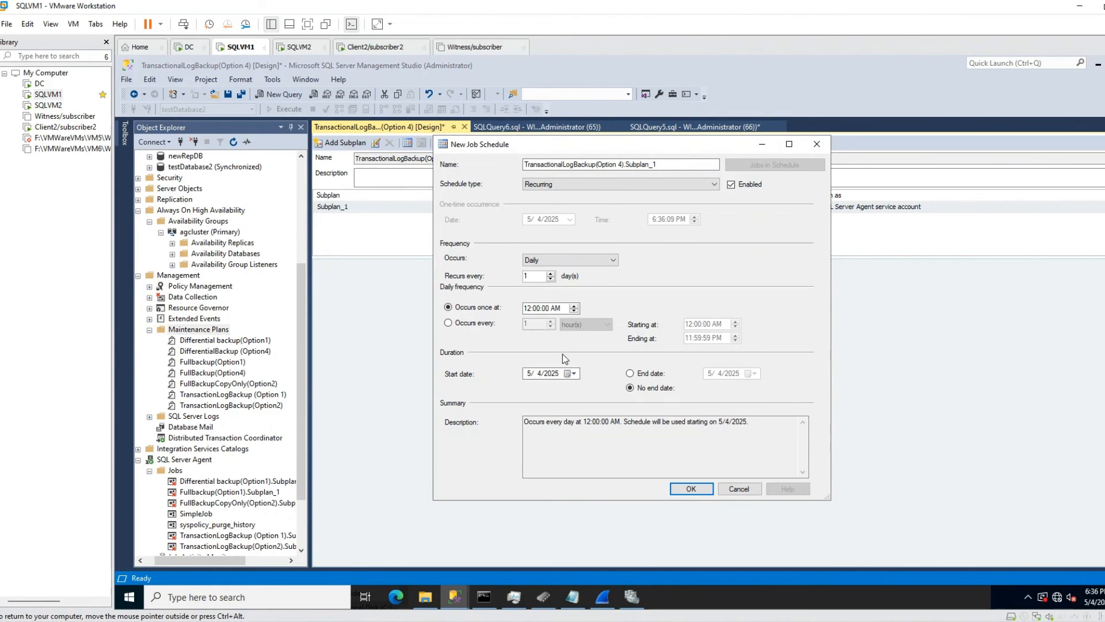
left_click(480, 324)
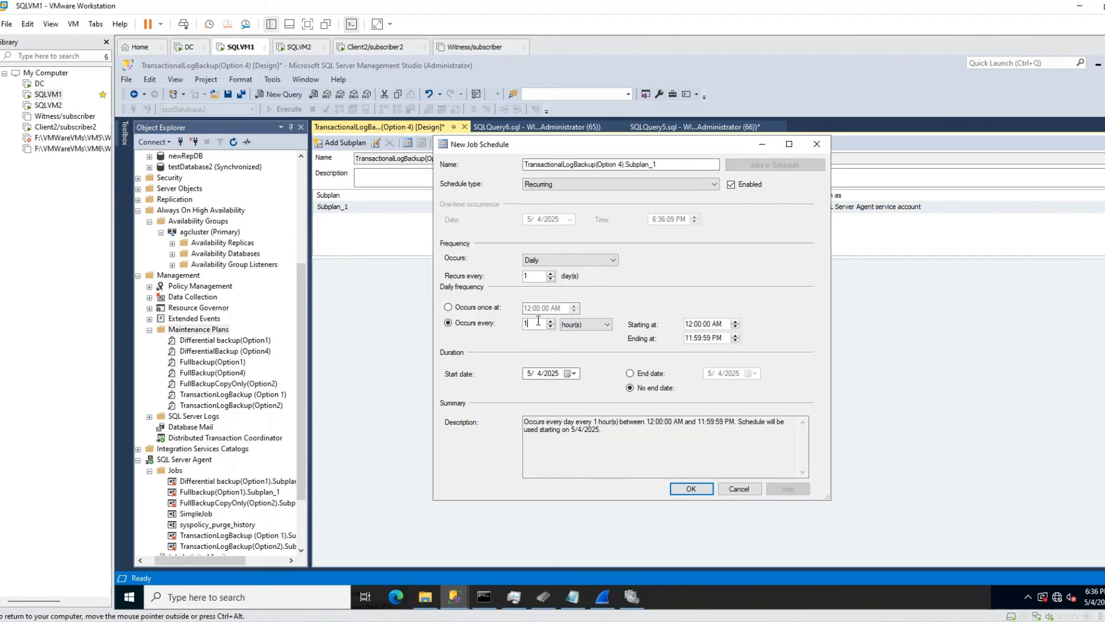
type("5")
left_click(584, 324)
left_click(582, 339)
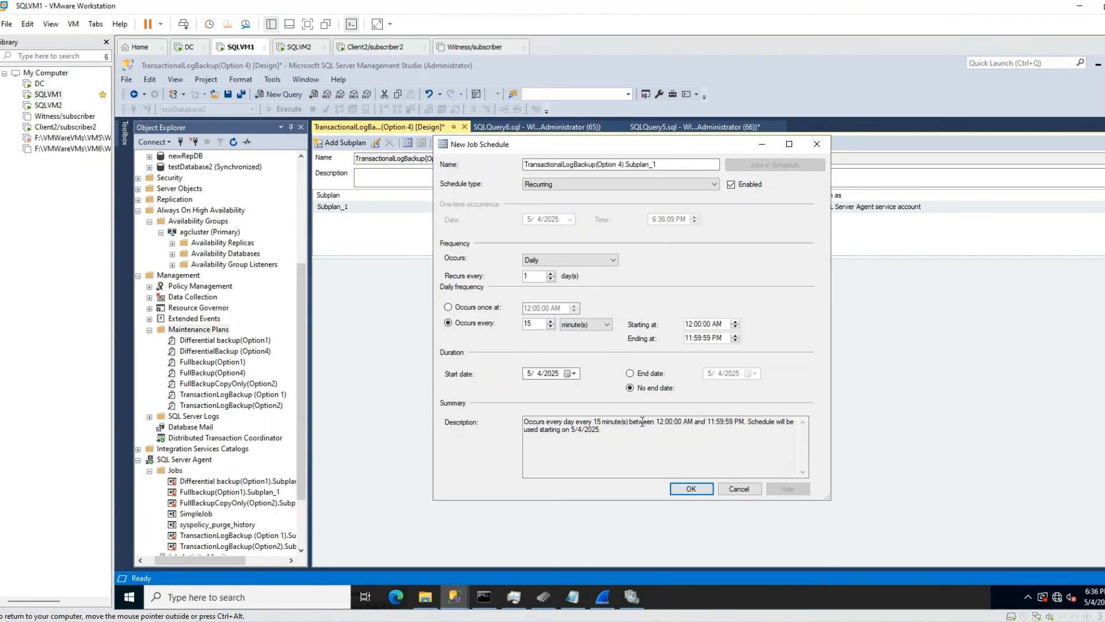
left_click(690, 488)
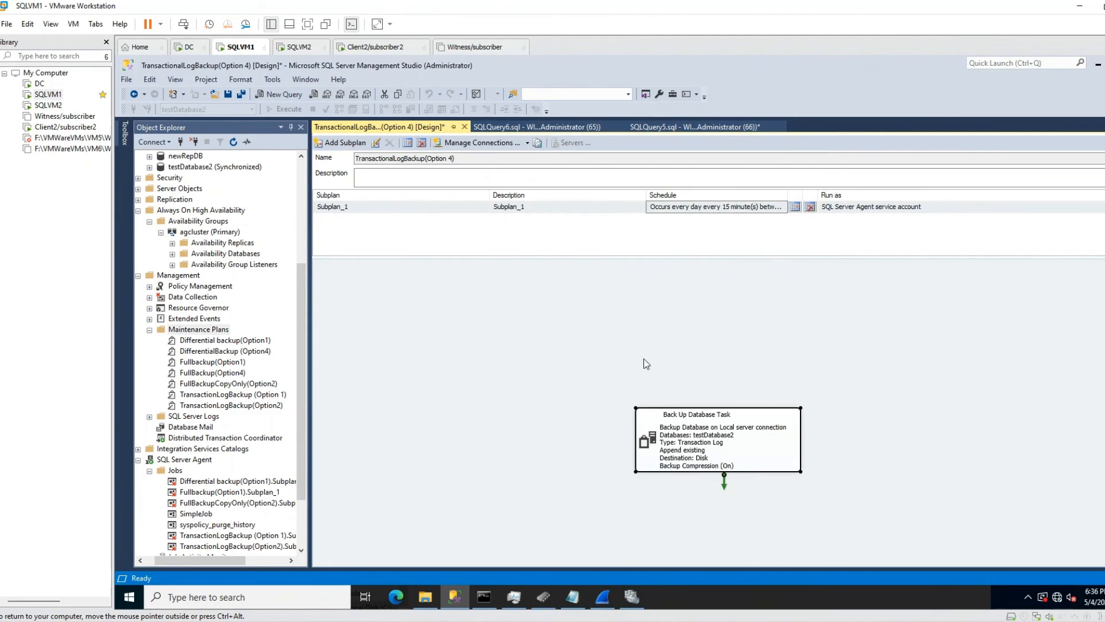
Save and close the TransactionalLogBackup(Option 4) plan.
right_click(407, 127)
left_click(418, 133)
left_click(461, 127)
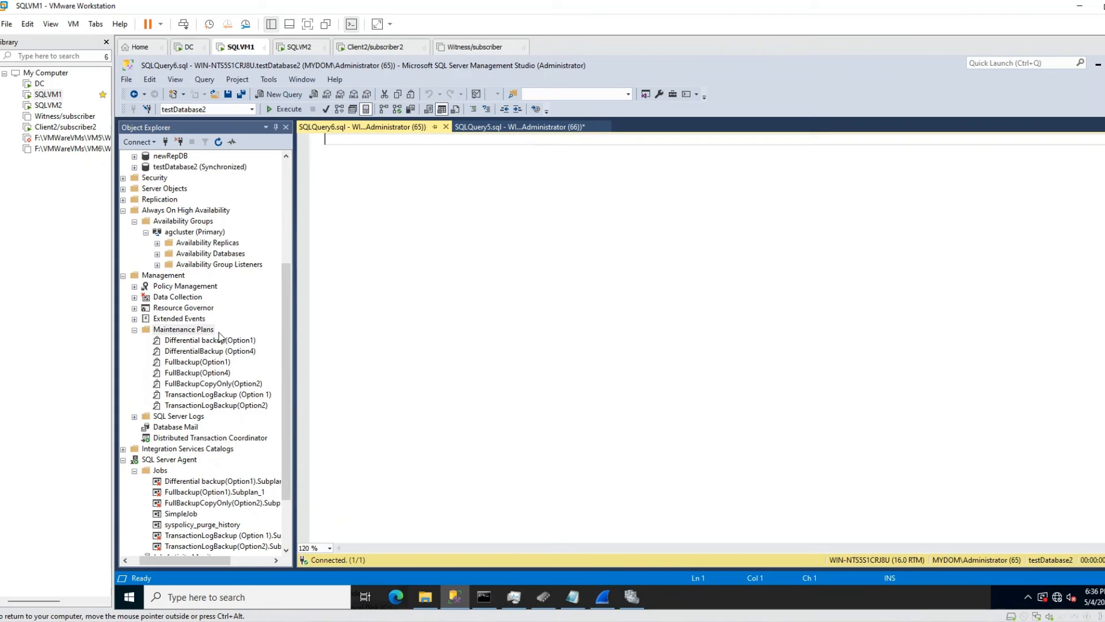
right_click(214, 353)
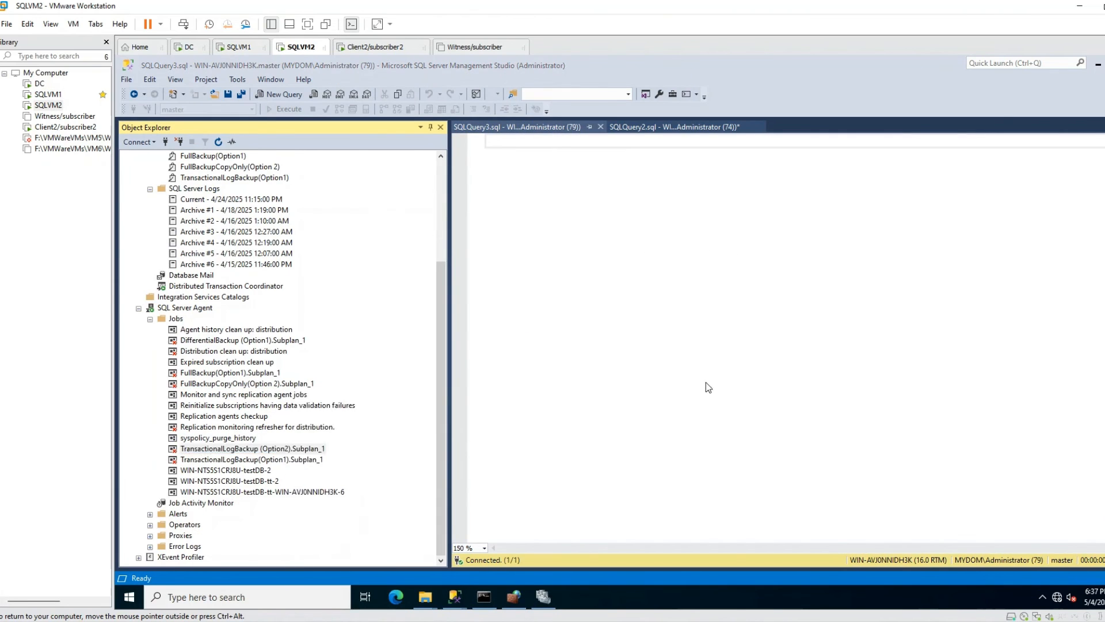
On SQLVM2, create a new maintenance plan named Fullbackup (Option 4).
right_click(214, 277)
left_click(271, 284)
type("Fullbackup (Option 4)")
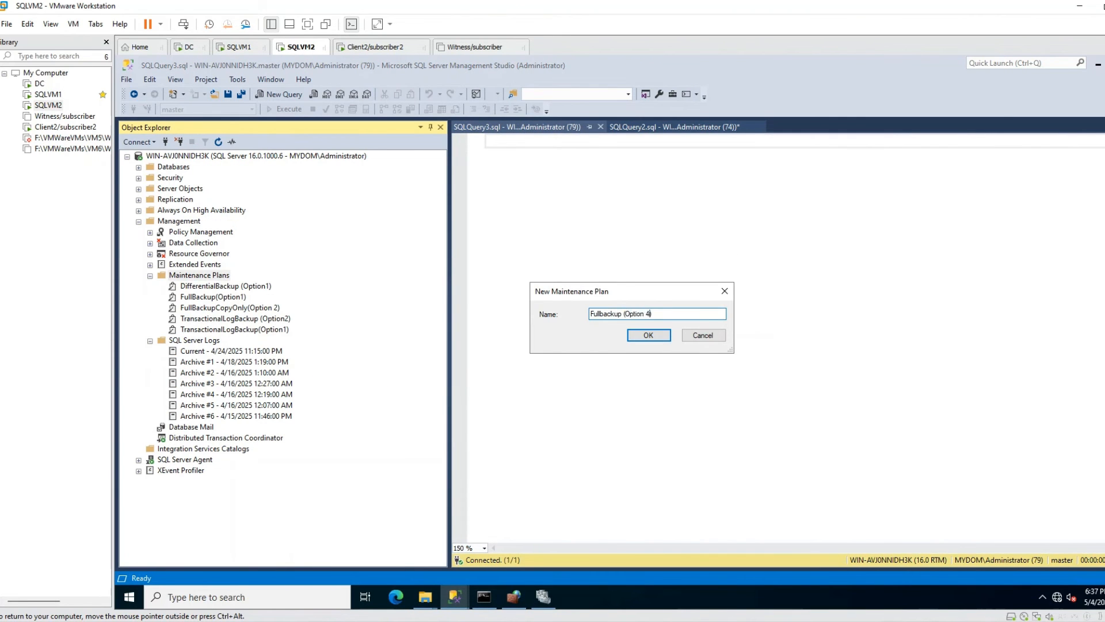
key("Return")
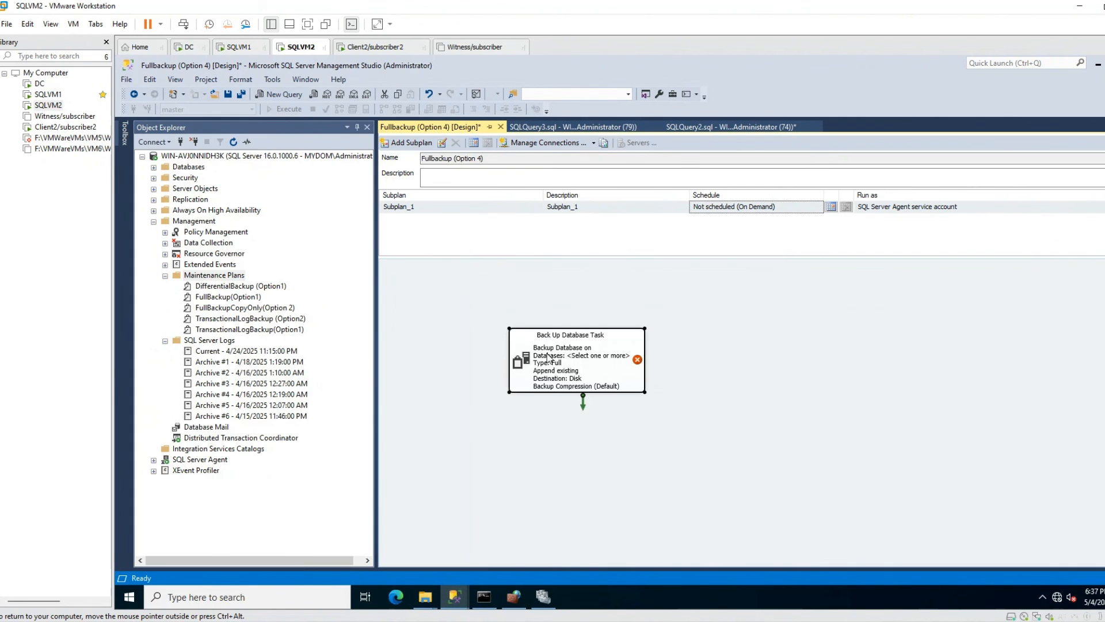
Open the Full backup task in the Fullbackup (Option 4) plan and go through its database selection and backup options.
double_click(575, 357)
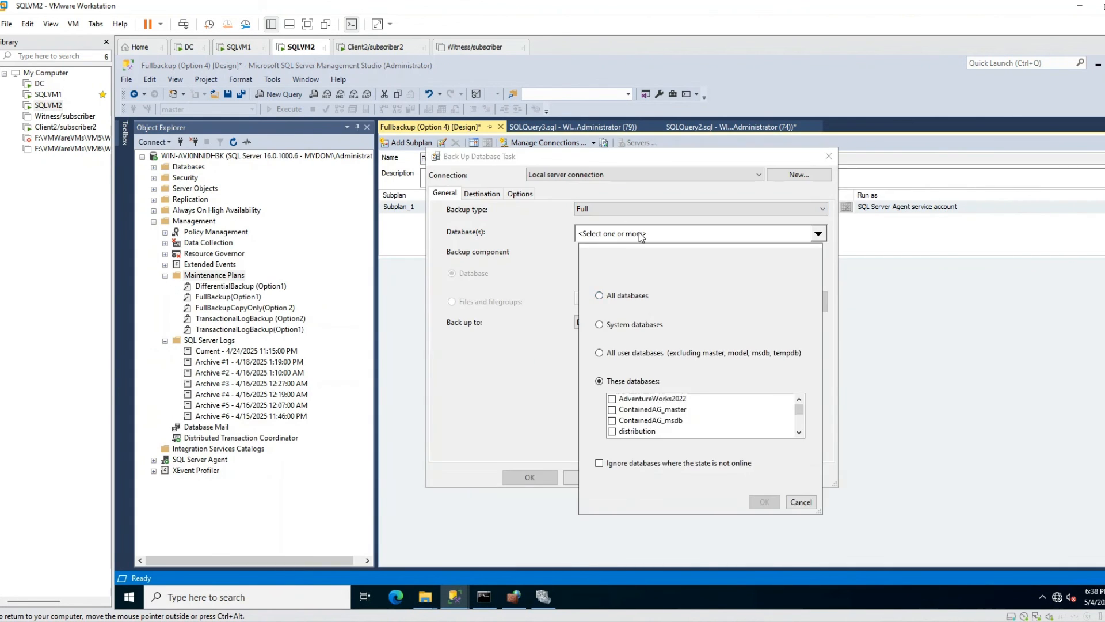
left_click(520, 193)
left_click(445, 193)
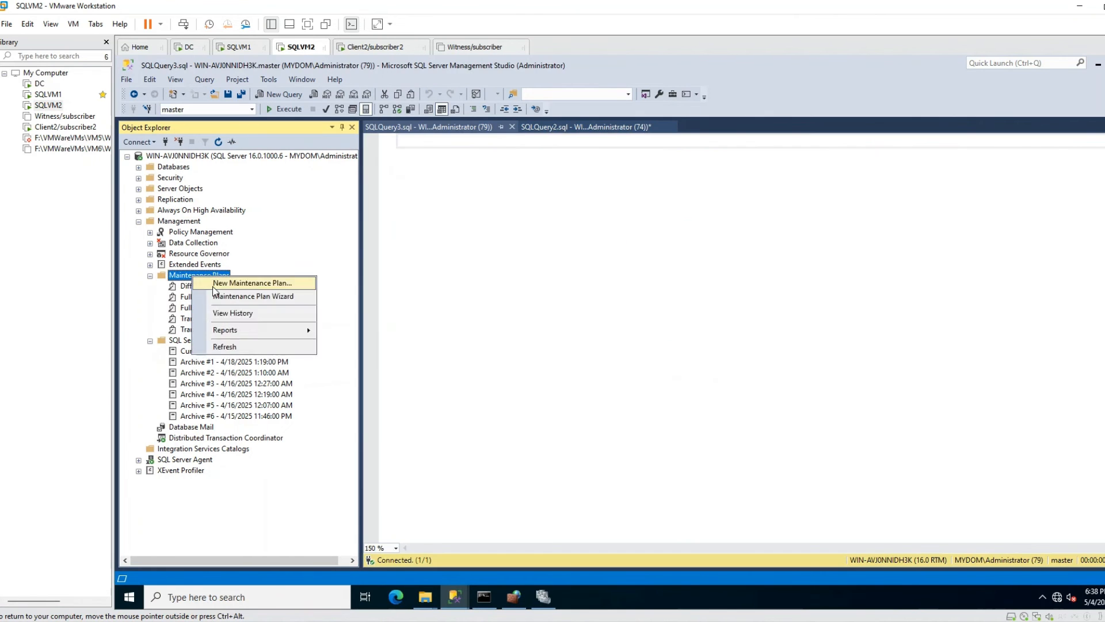
Create a new maintenance plan named DifferentialBackup(Option 4) on SQLVM2.
left_click(305, 284)
type("DifferentialBackup (Option 4)")
key("Return")
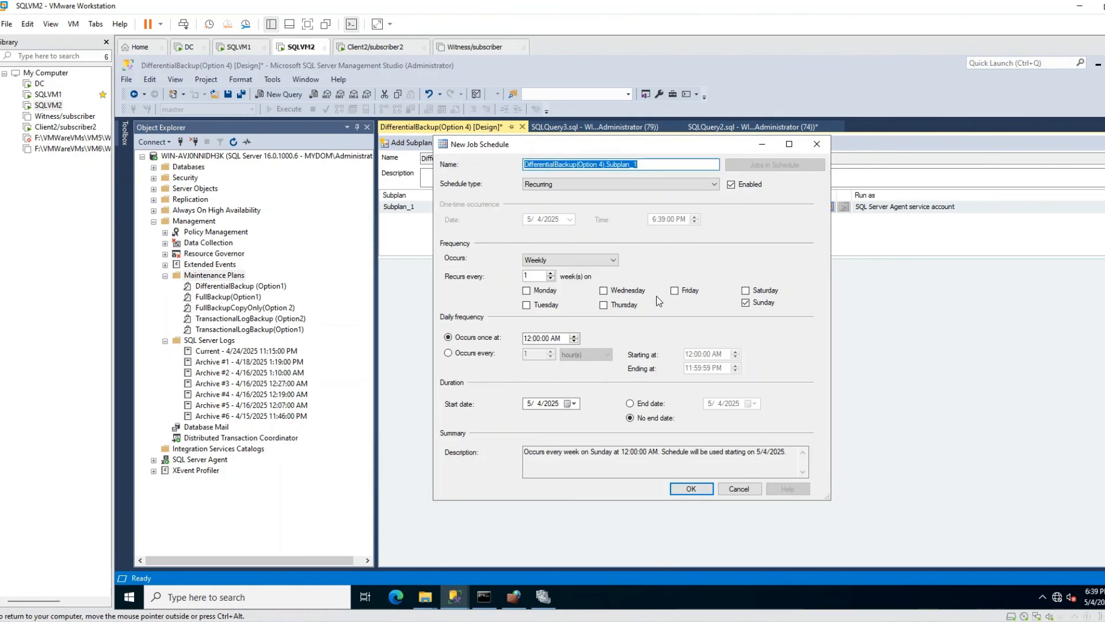
Create a new maintenance plan named TransactionLogBackup (Option 4) and open the schedule of its Subplan_1.
right_click(179, 274)
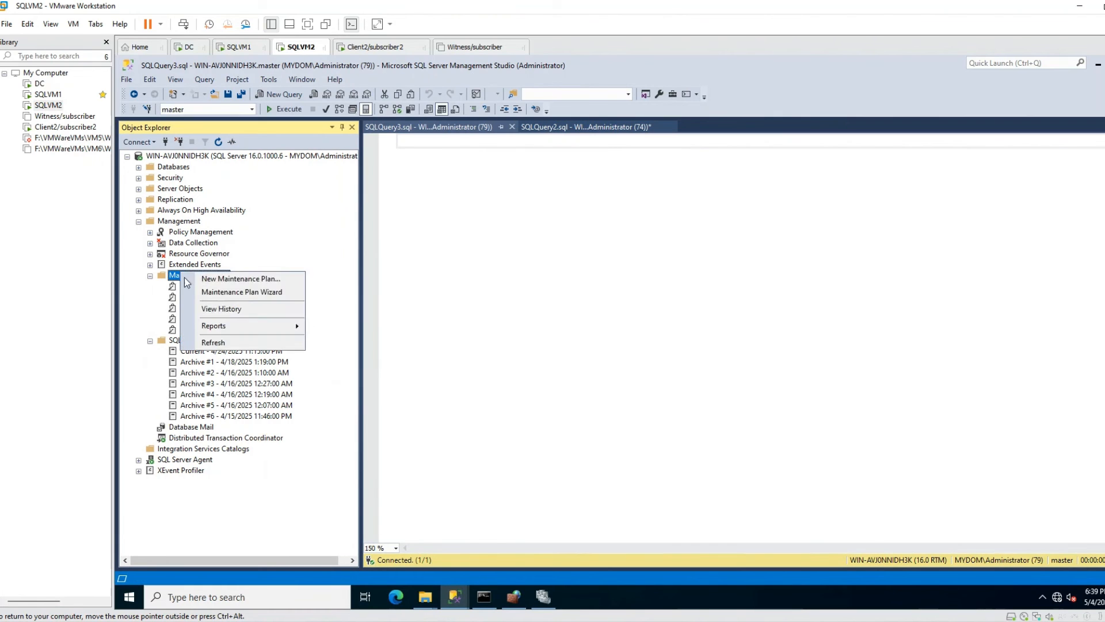
left_click(241, 279)
type("TransactionLogBackup (Option 4)")
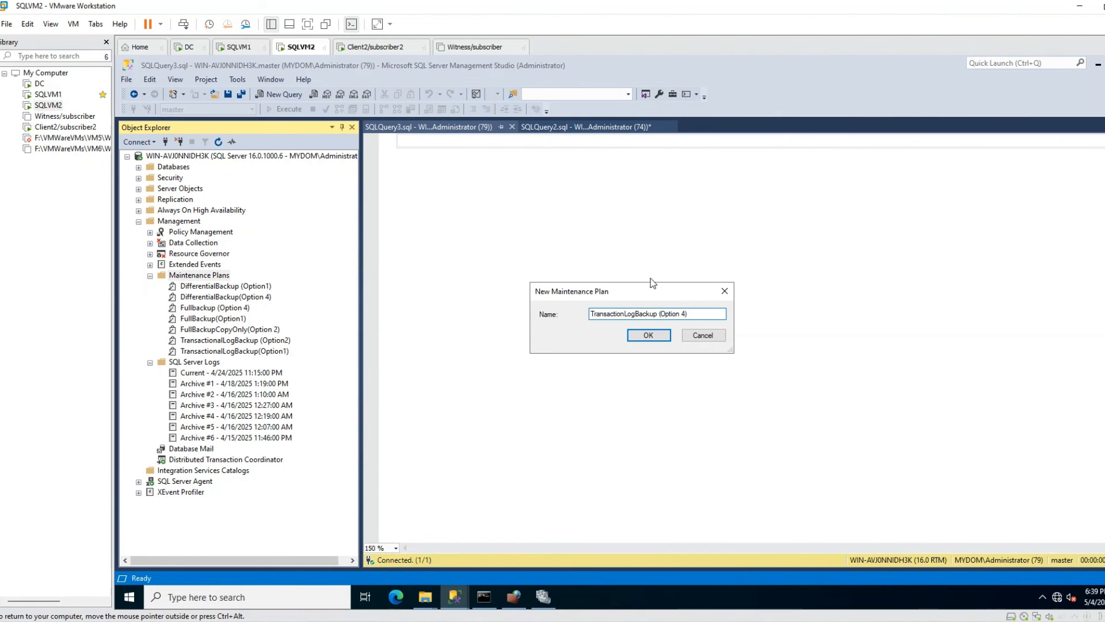
key("Return")
mouse_move(125, 143)
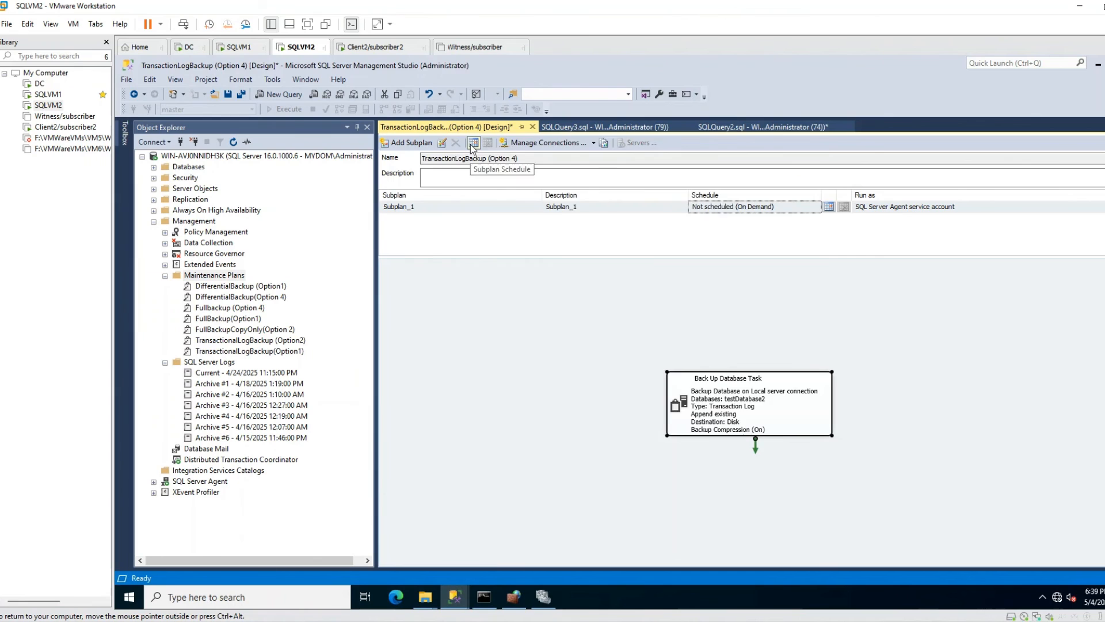
left_click(473, 143)
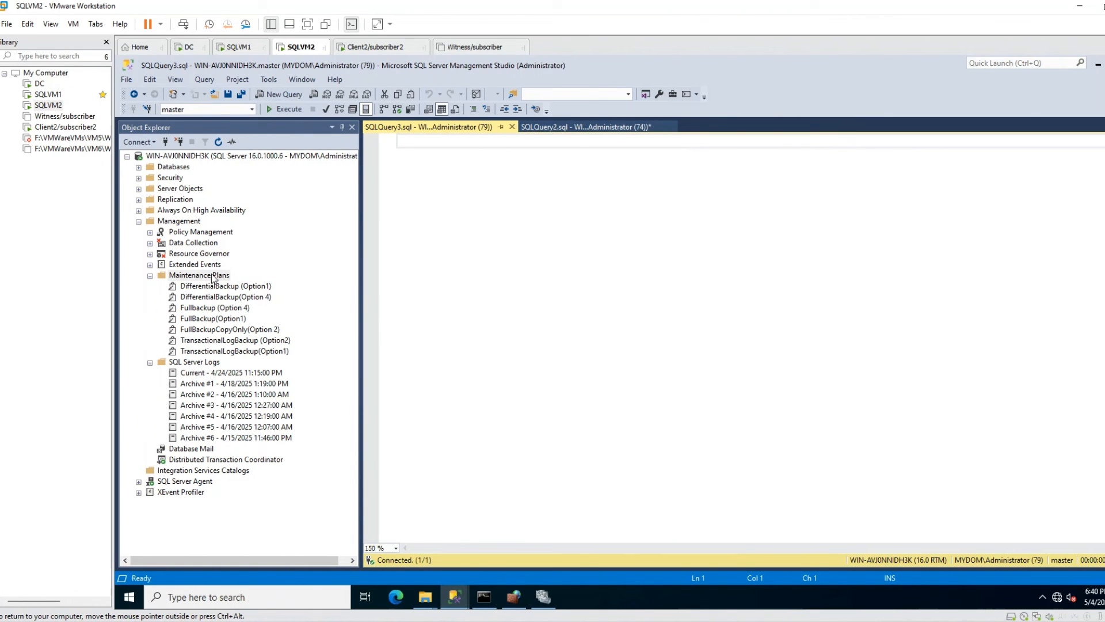
Refresh the Maintenance Plans list on SQLVM2 and check the differential, full and transaction log plans for Option 4.
right_click(212, 276)
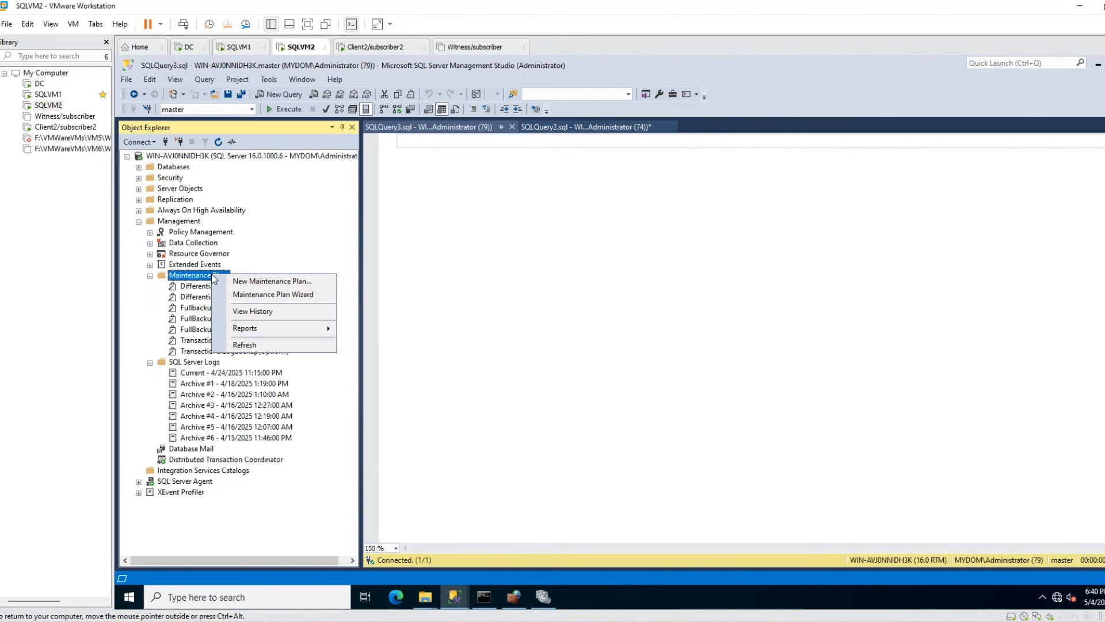
left_click(247, 344)
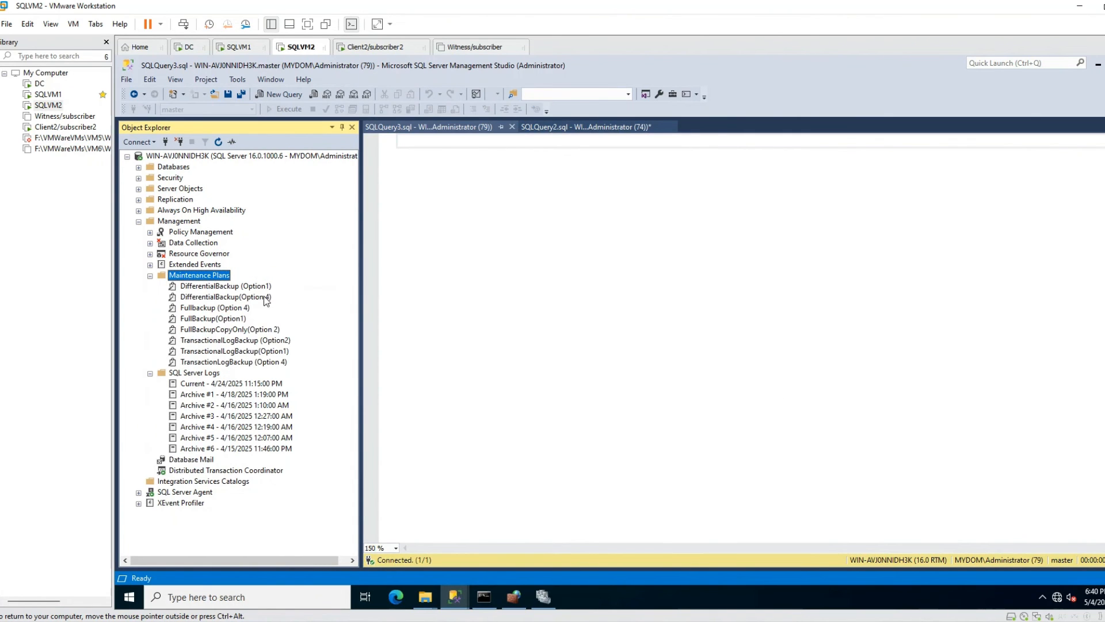
left_click(264, 297)
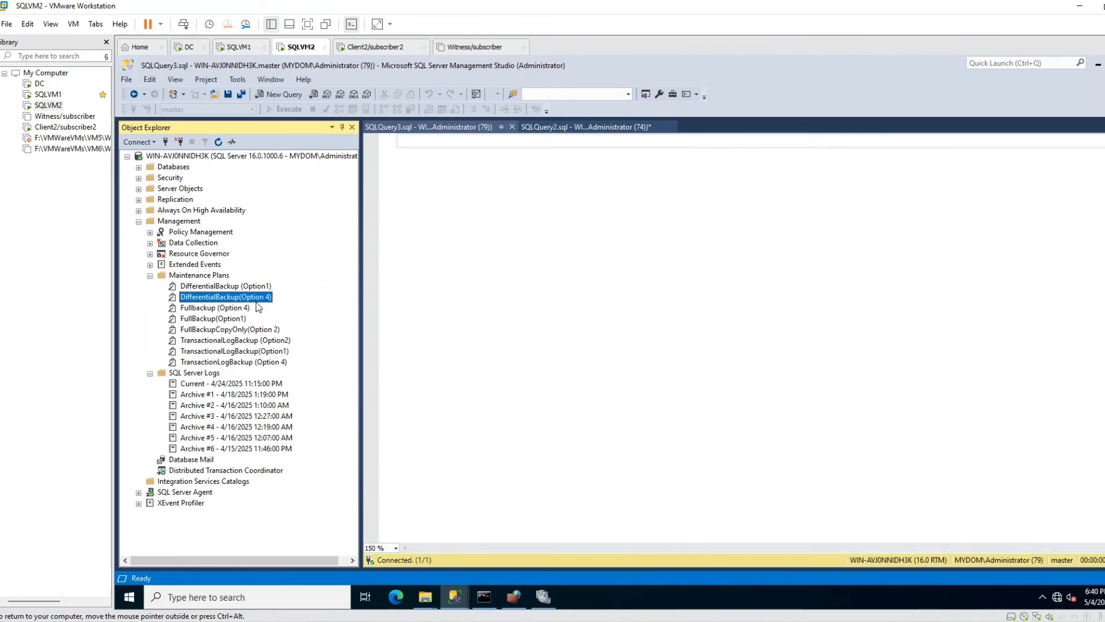
left_click(235, 308)
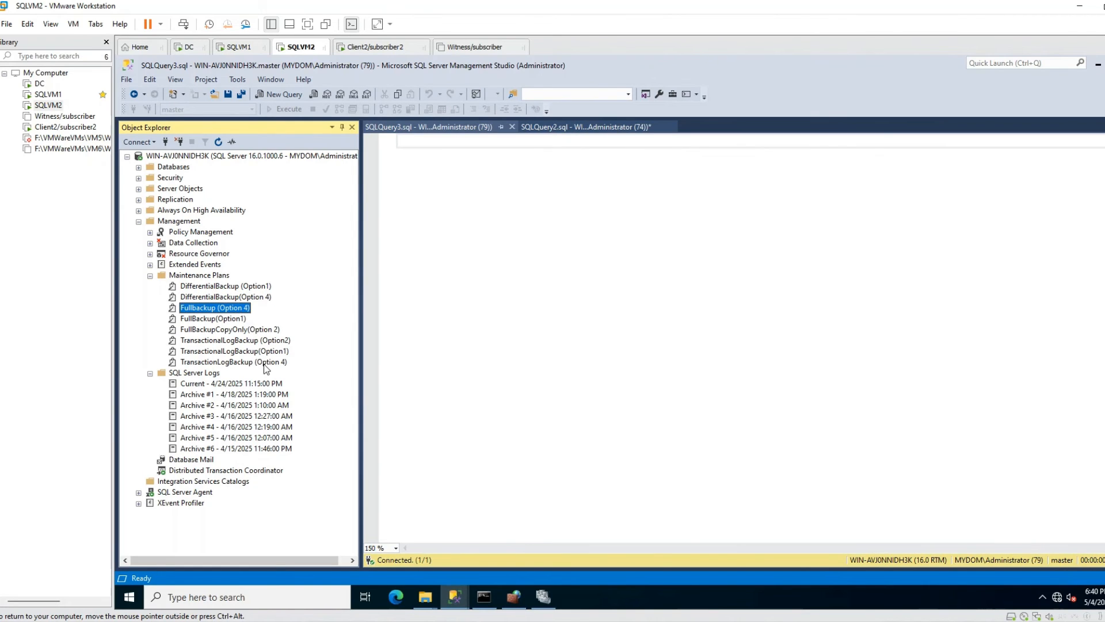
left_click(264, 363)
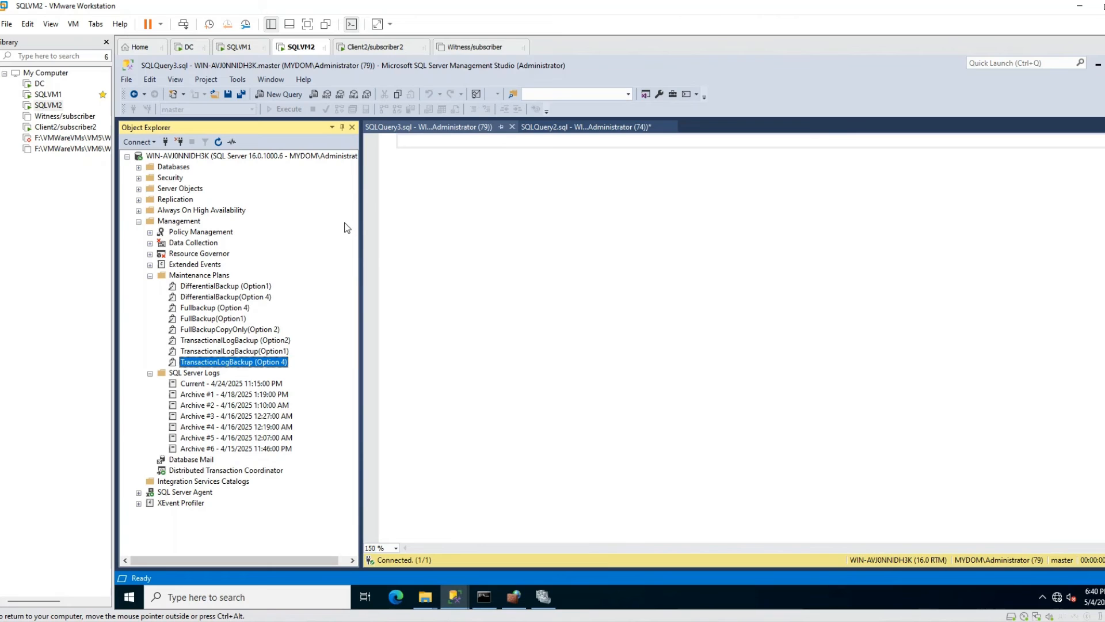
Switch to SQLVM1 and start a new SQL Server Agent job named FullBackupCopyOnly.
left_click(233, 49)
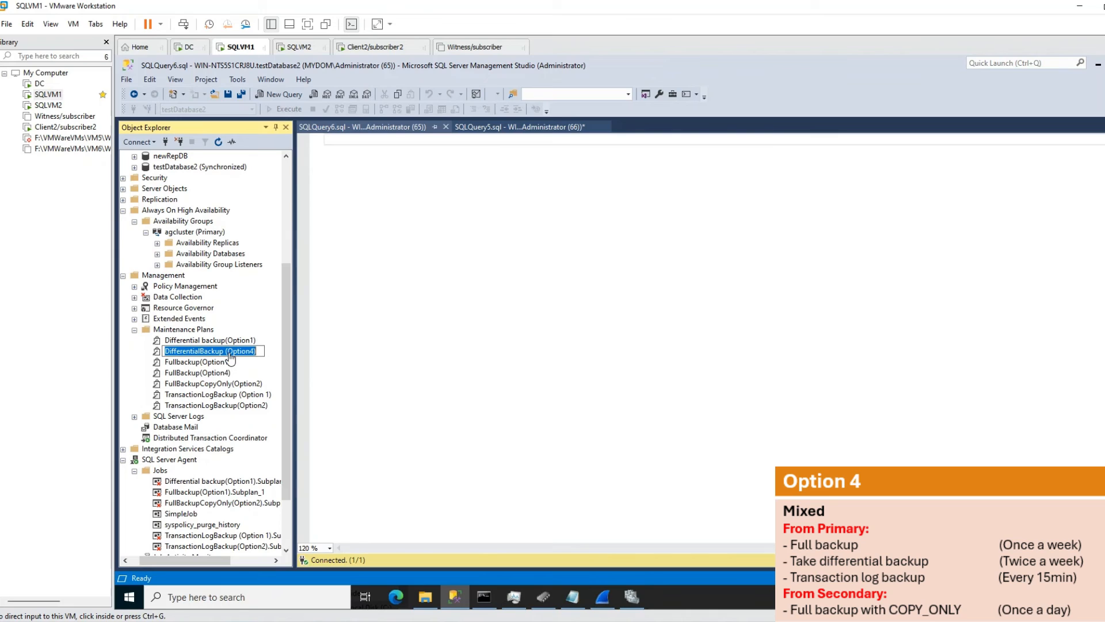
left_click(179, 331)
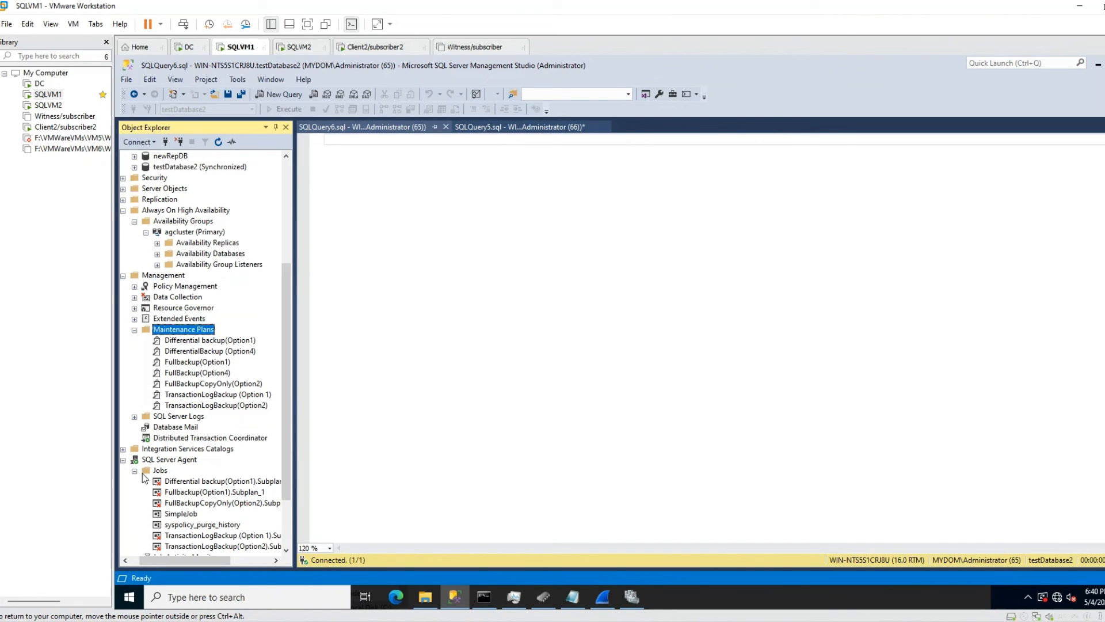
right_click(161, 472)
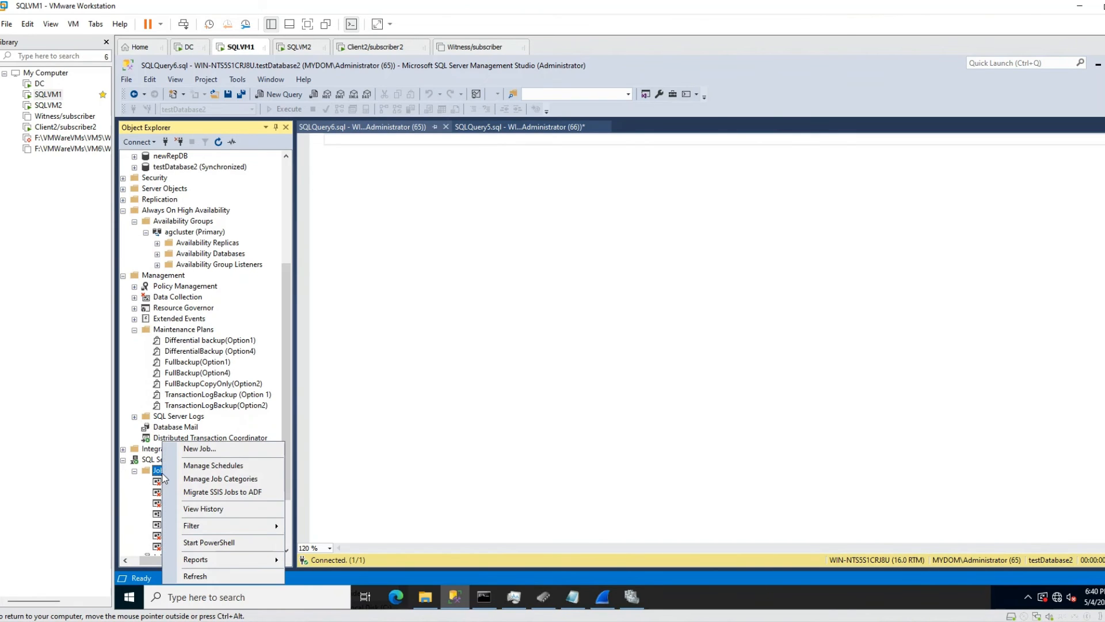
left_click(196, 449)
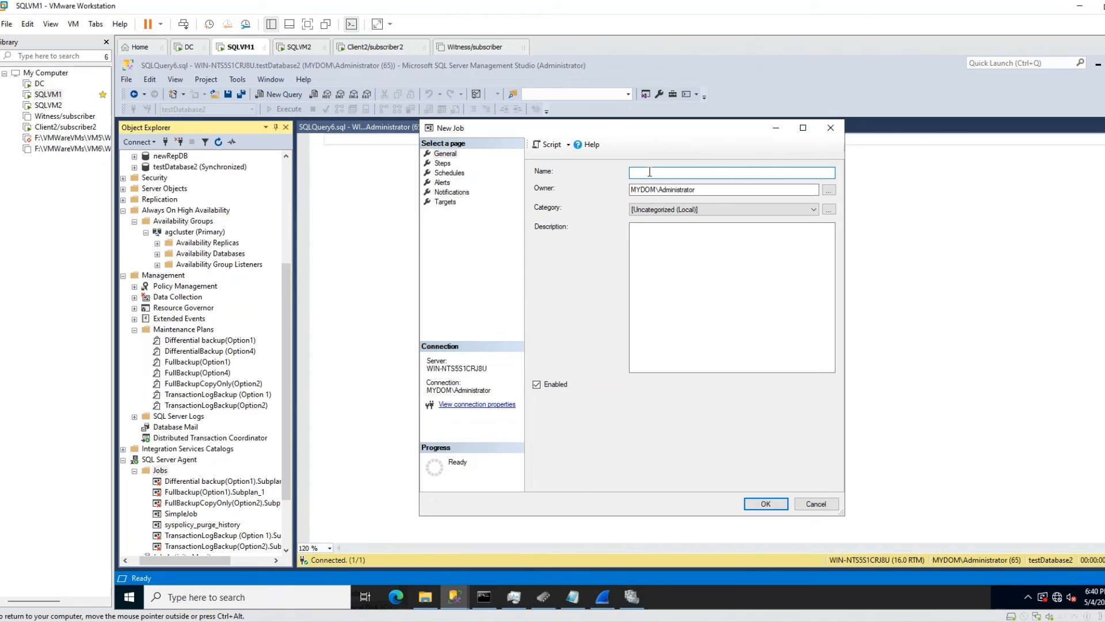
type("FullBackupCopyOnly")
Add a Transact-SQL job step named CopyOnlyBackup to the new job and make its command area ready for the script.
left_click(444, 163)
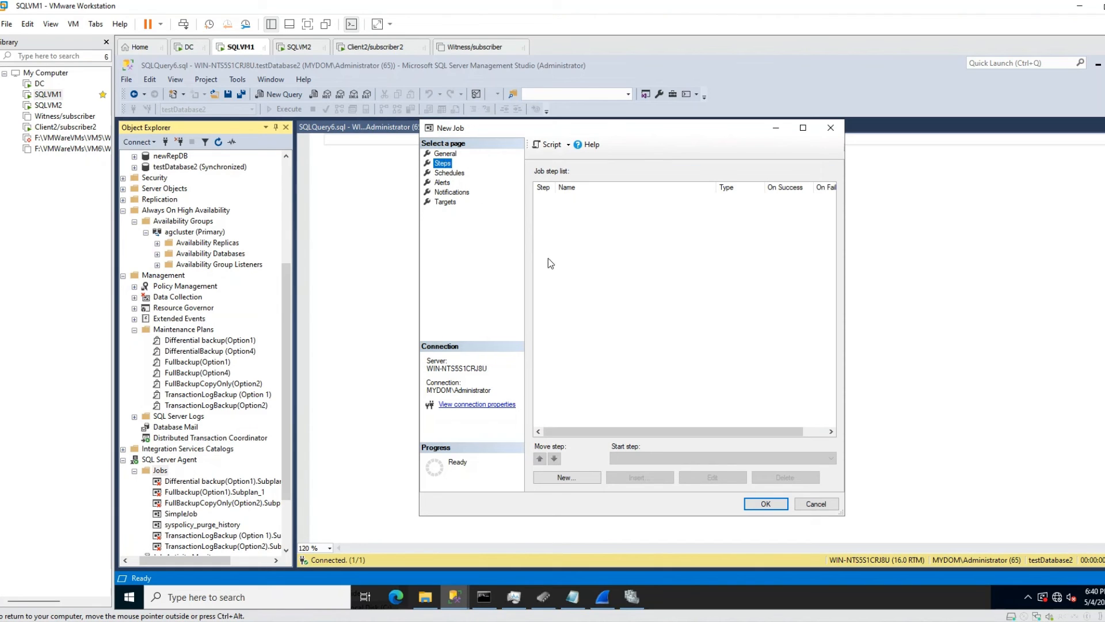
left_click(567, 477)
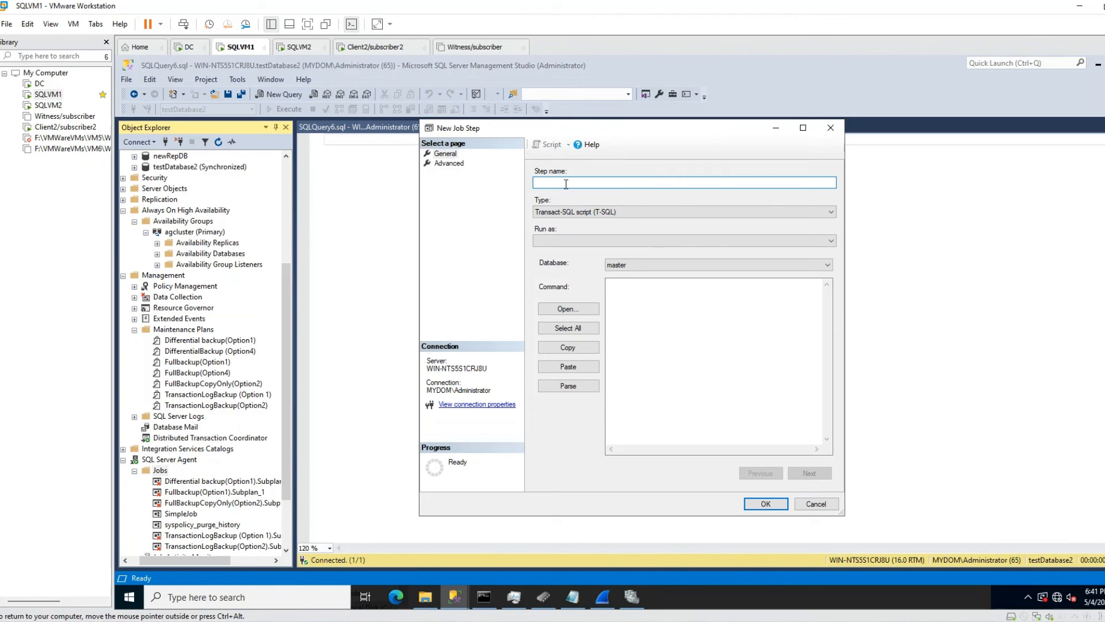
type("CopyOnlyBackup")
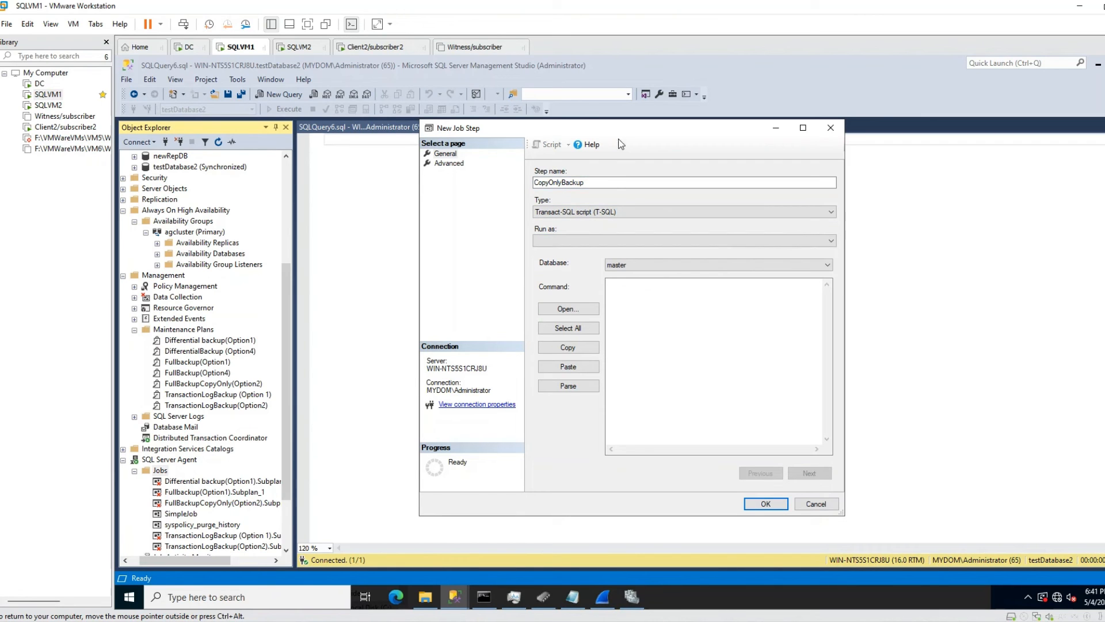
left_click_drag(588, 126, 307, 106)
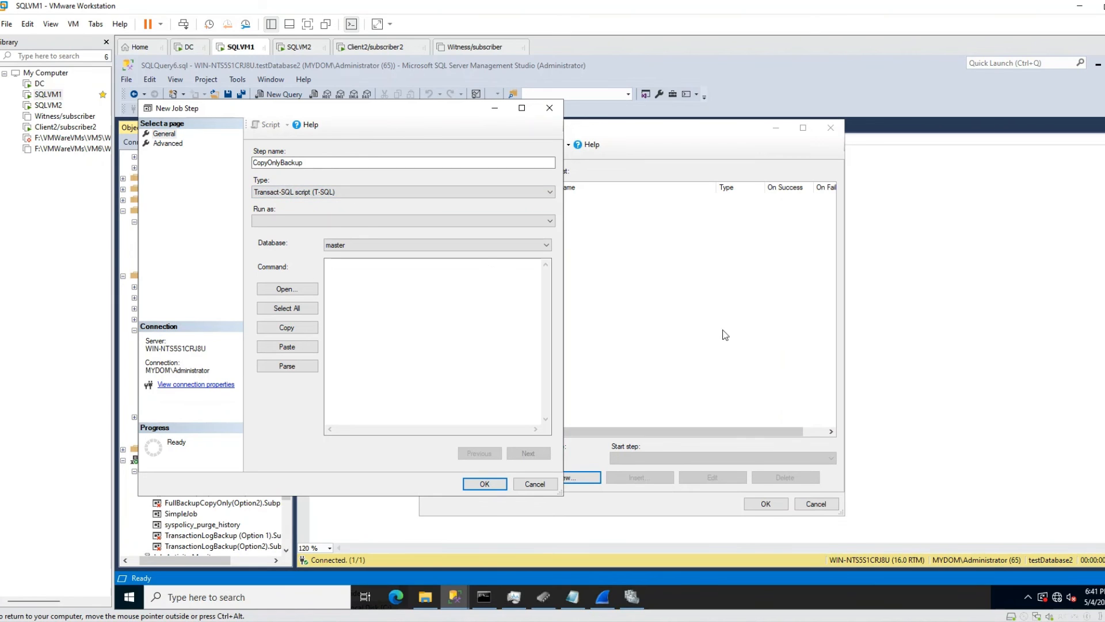
left_click(353, 283)
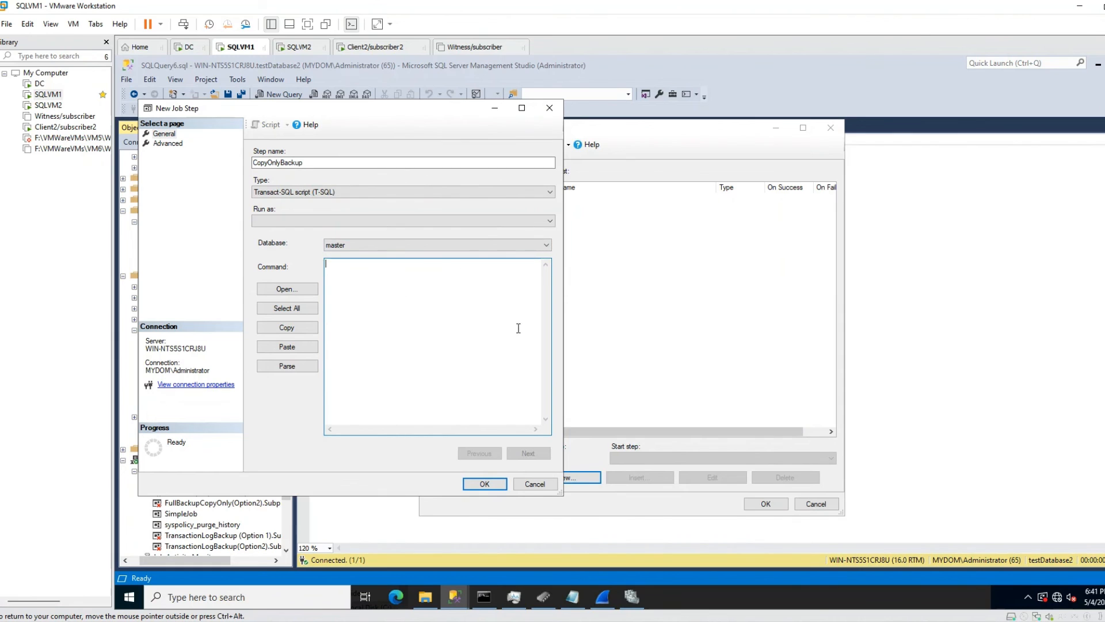
In SQLQuery5.sql, run only the SELECT of fn_hadr_backup_is_preferred_replica for testDatabase2 and inspect its result.
left_click(944, 267)
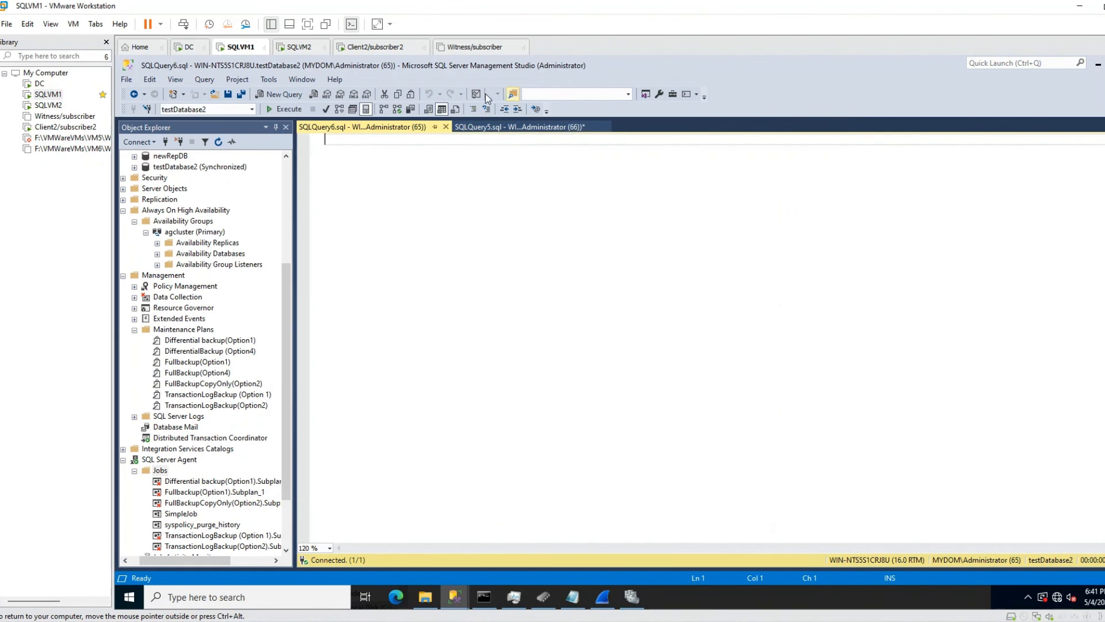
left_click(472, 126)
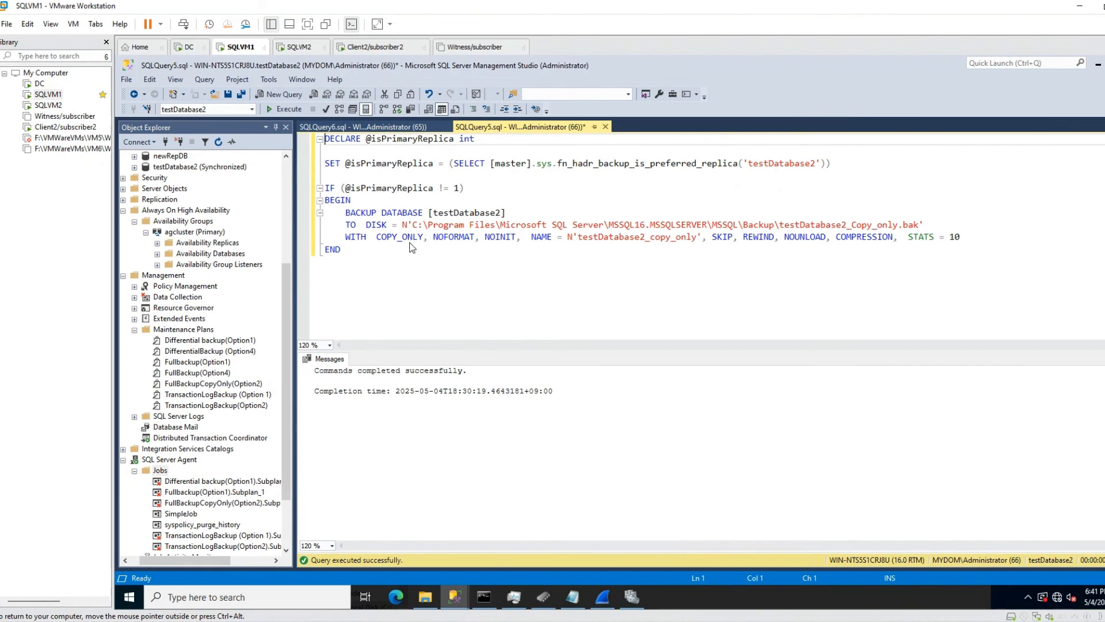
left_click(372, 140)
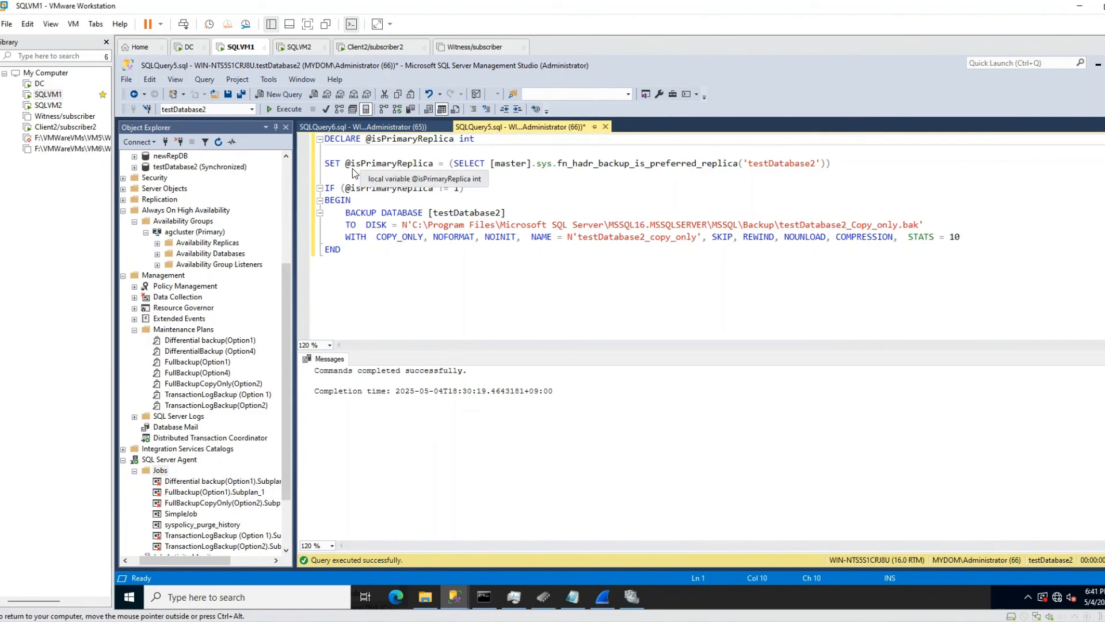
left_click_drag(351, 165, 432, 167)
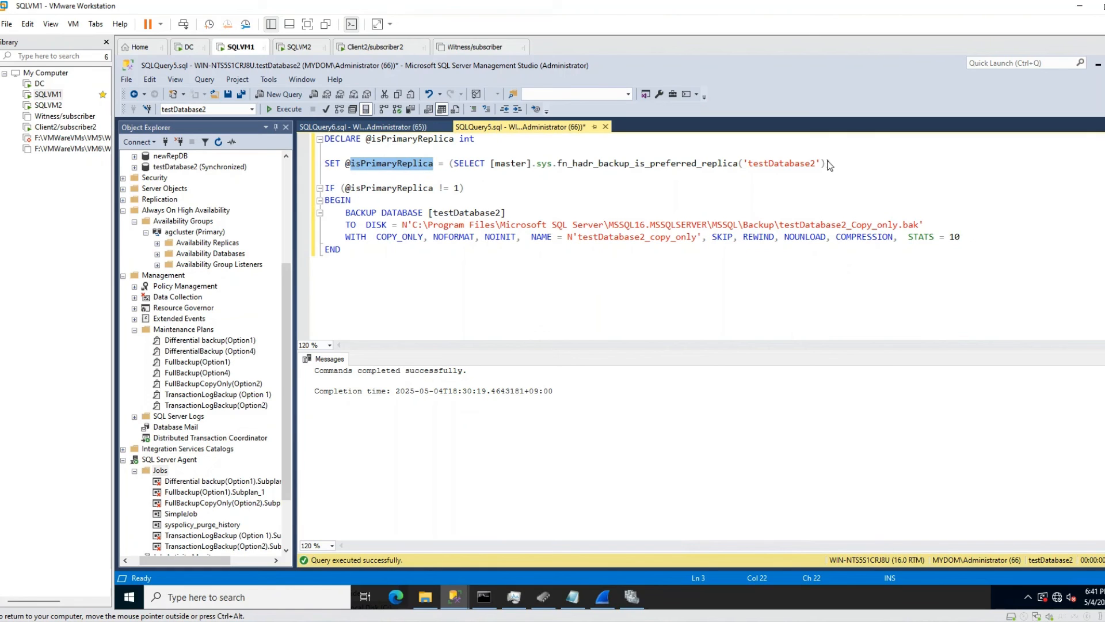
left_click_drag(830, 166, 457, 167)
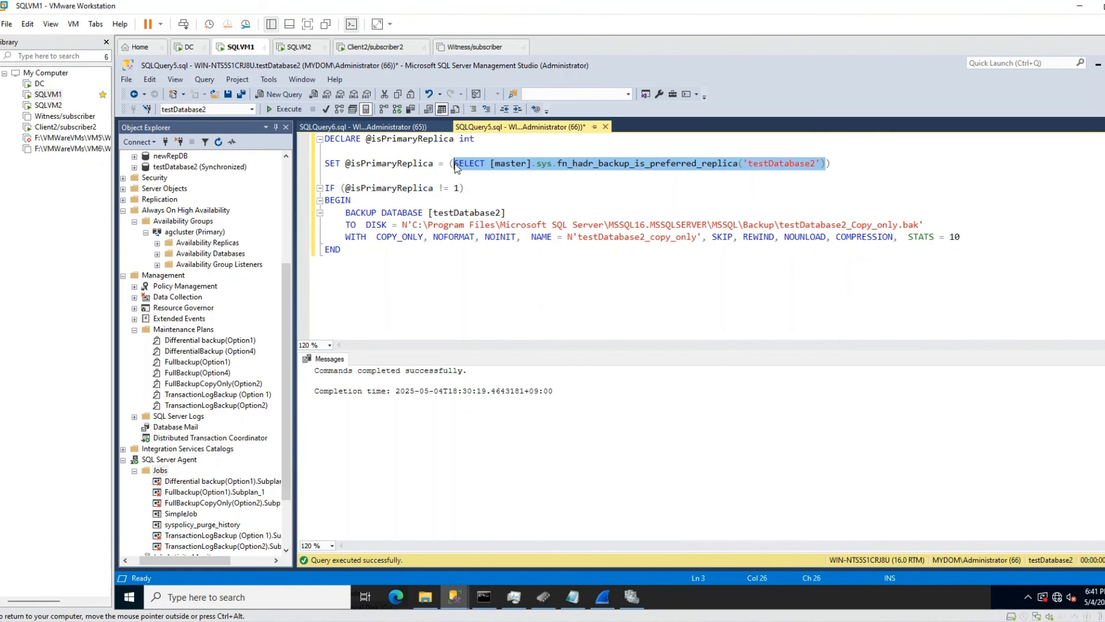
left_click(286, 109)
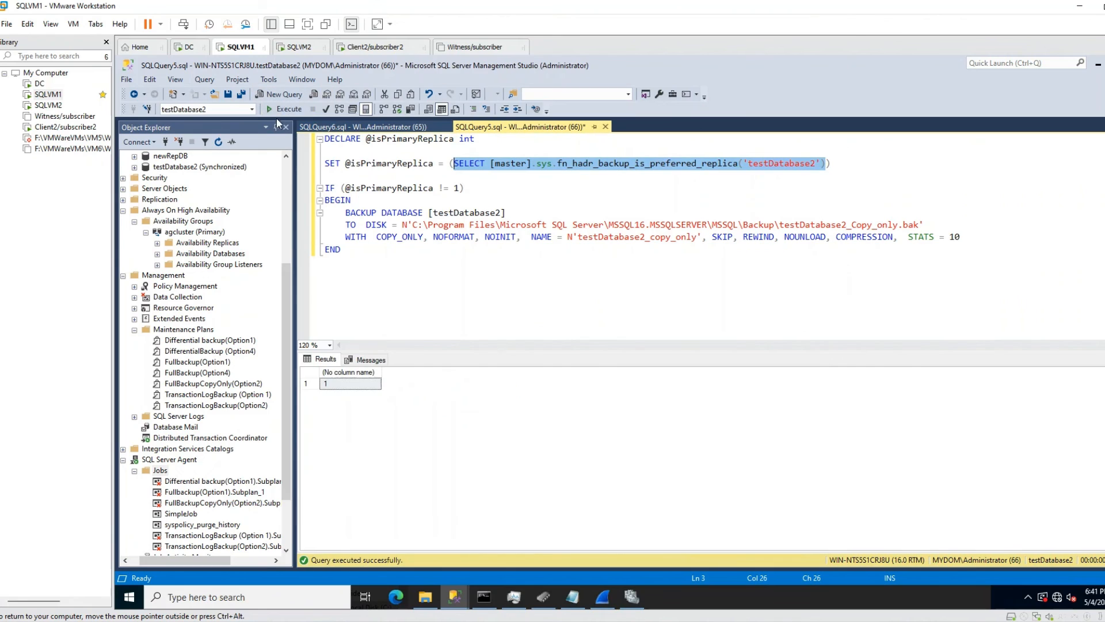
left_click(325, 384)
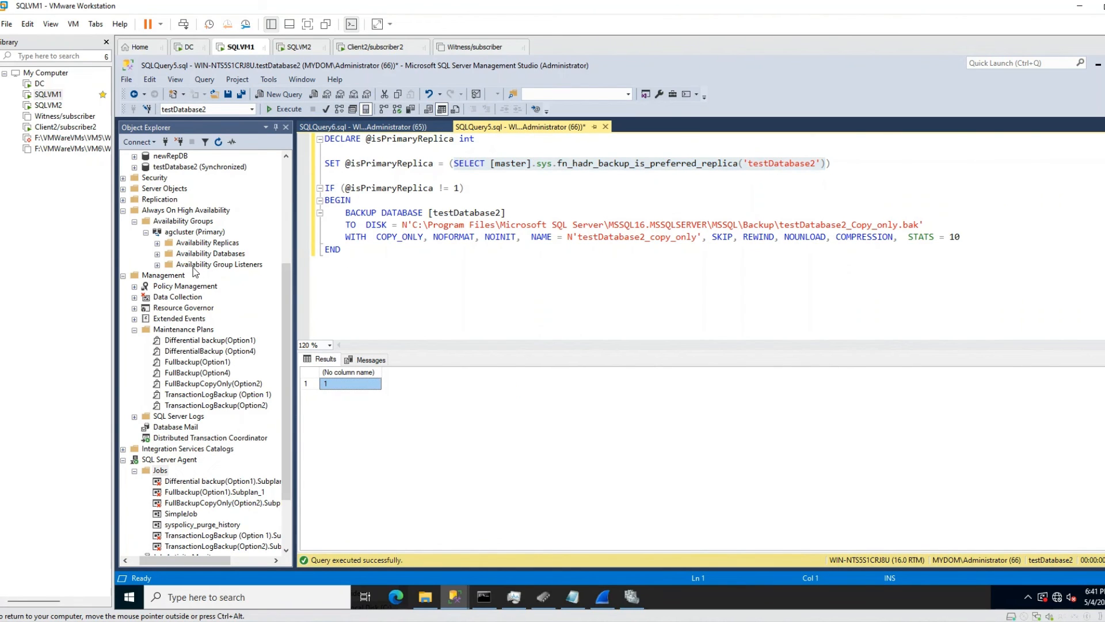
left_click(482, 167)
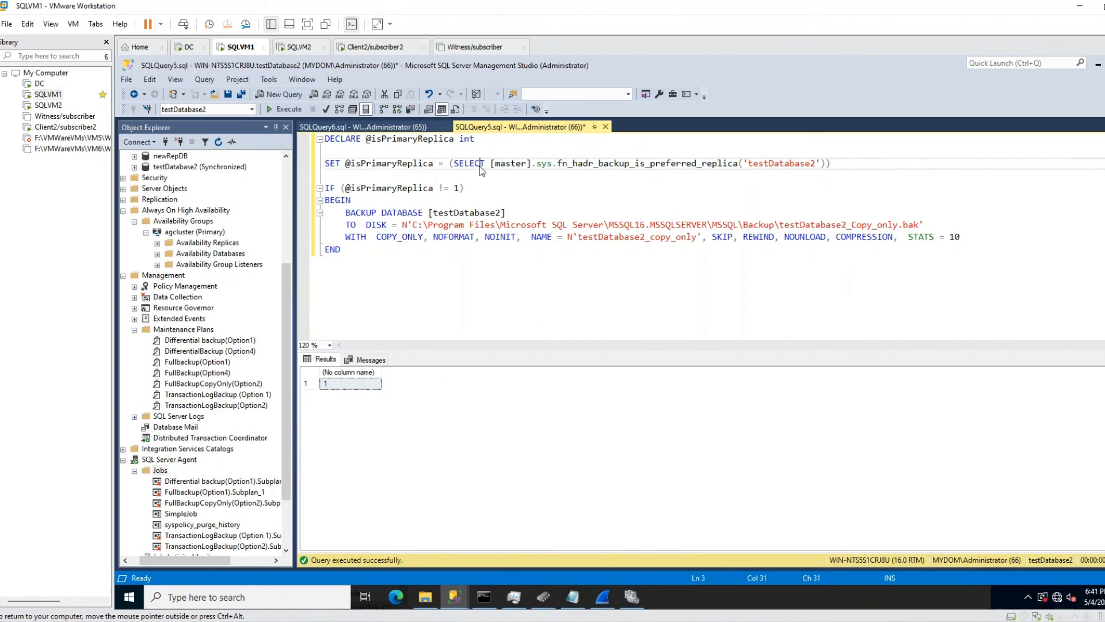
left_click(345, 164)
left_click_drag(348, 189, 463, 194)
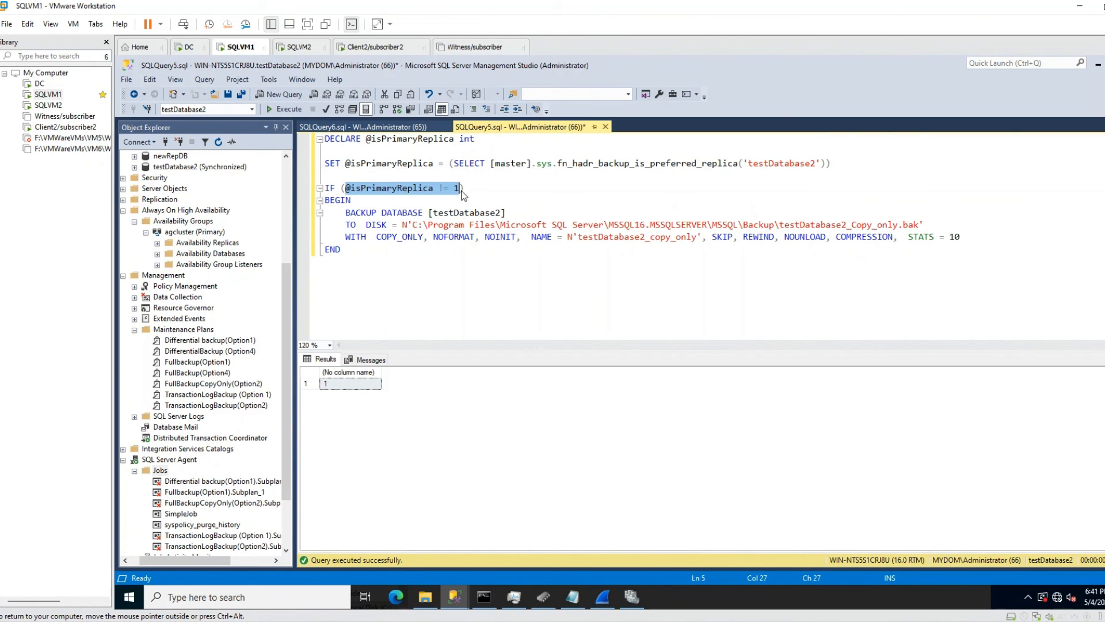
left_click_drag(353, 248, 322, 201)
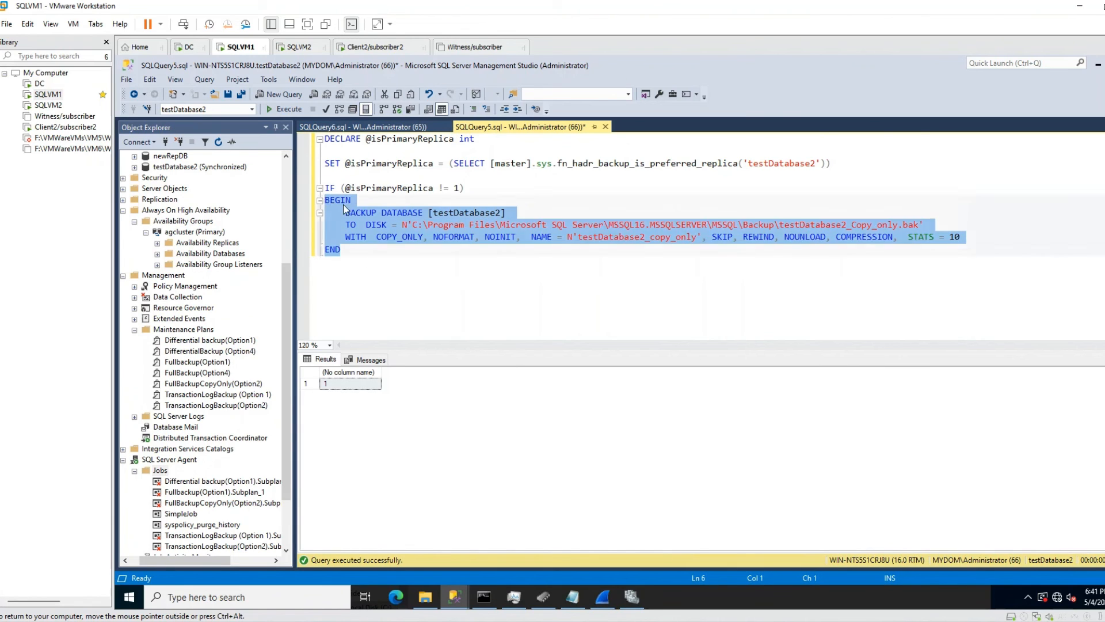
left_click(379, 240)
left_click_drag(377, 239, 423, 242)
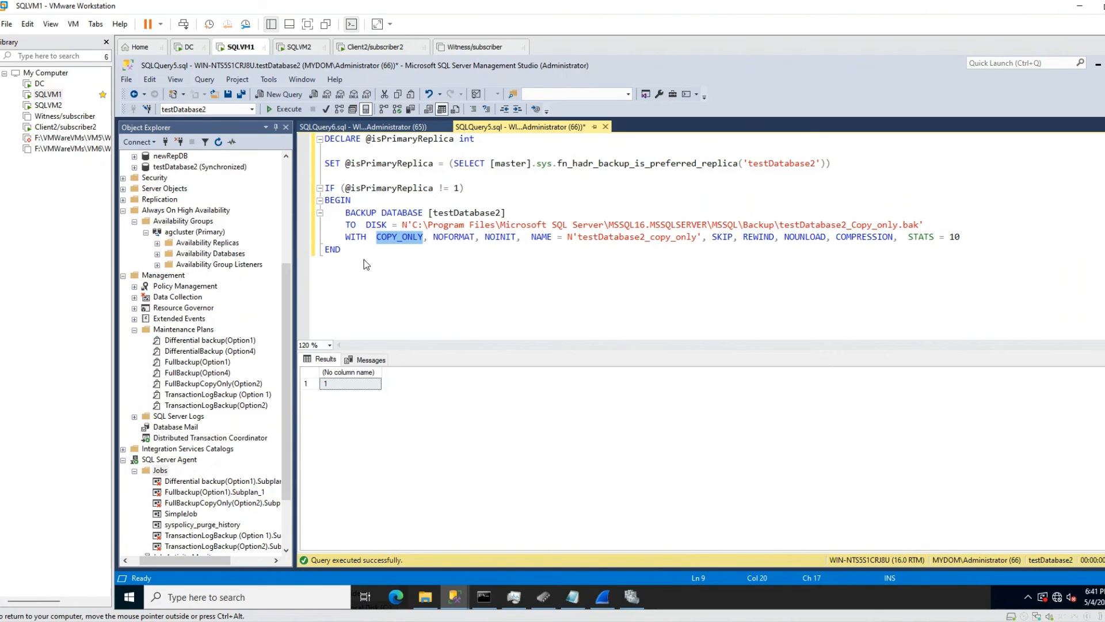
left_click_drag(363, 256, 323, 139)
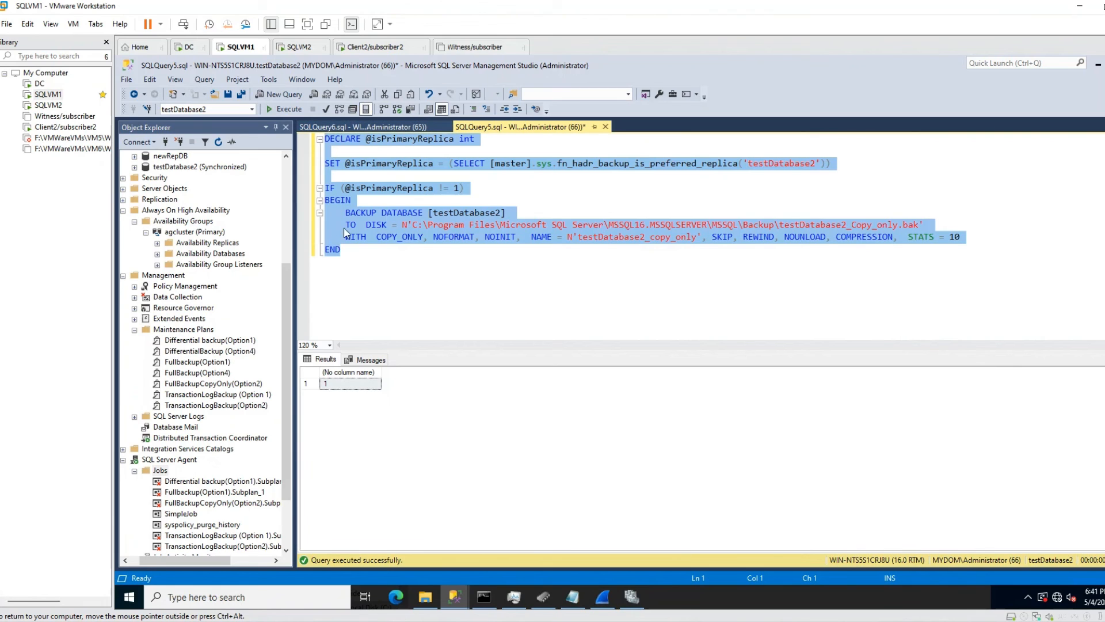
left_click_drag(387, 189, 453, 189)
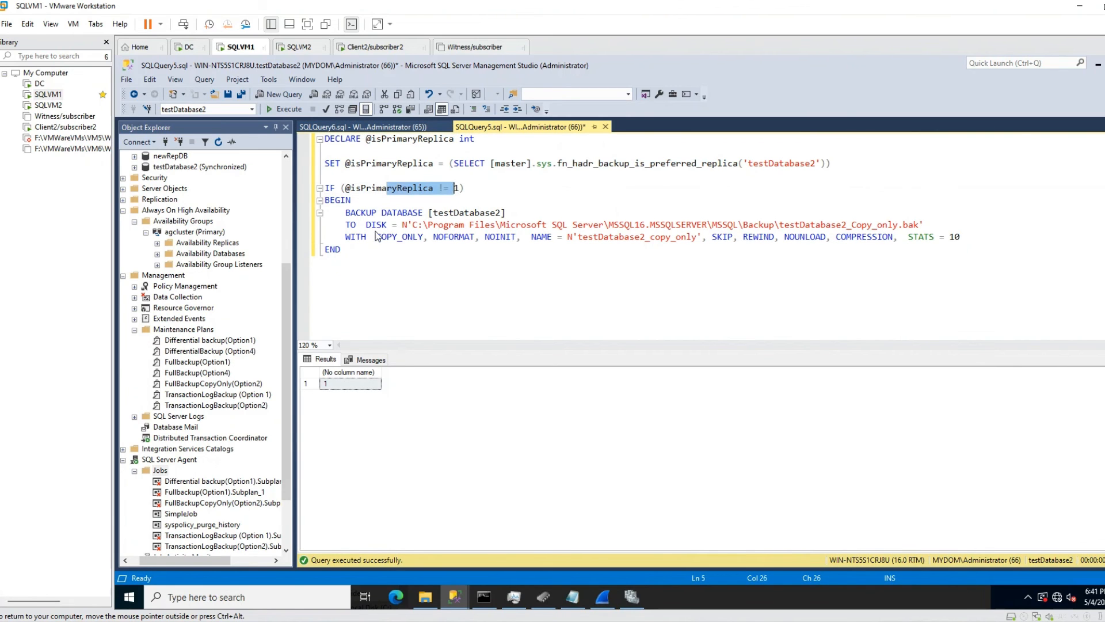
left_click_drag(342, 251, 323, 198)
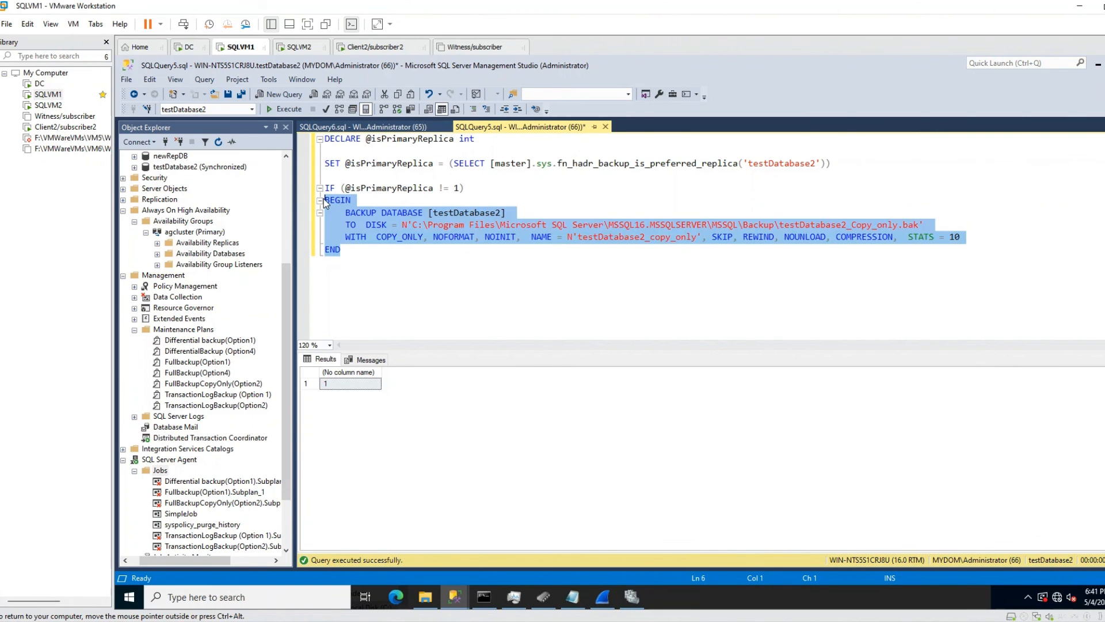
Copy the entire SQLQuery5.sql backup script into the CopyOnlyBackup job step's command and save the step.
left_click_drag(351, 253, 315, 115)
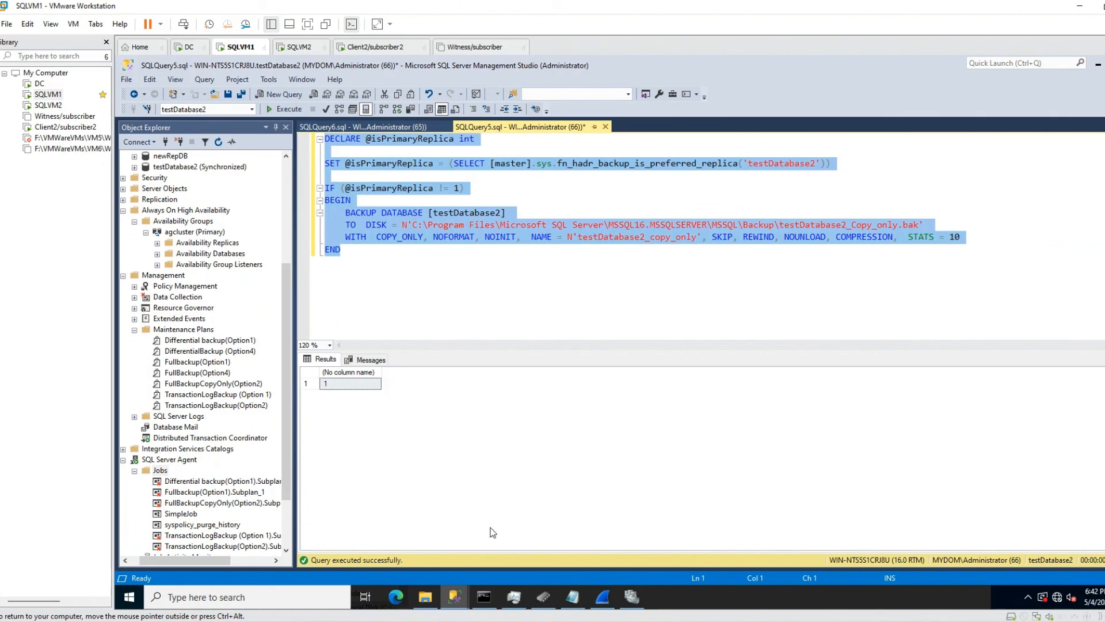
mouse_move(454, 598)
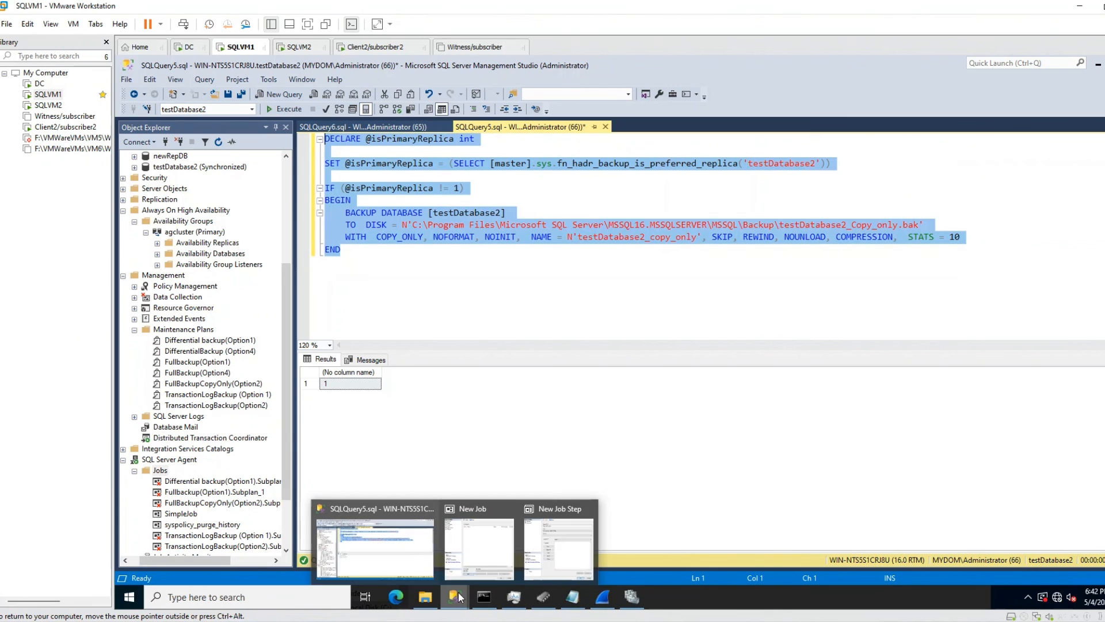
left_click(557, 502)
key("ctrl+v")
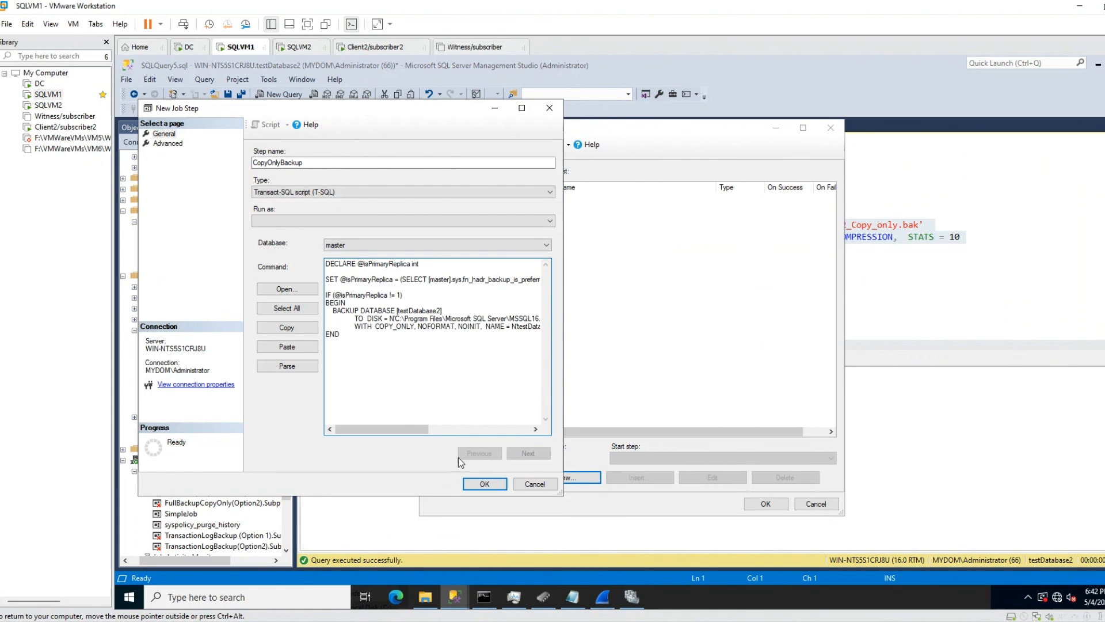
left_click(485, 483)
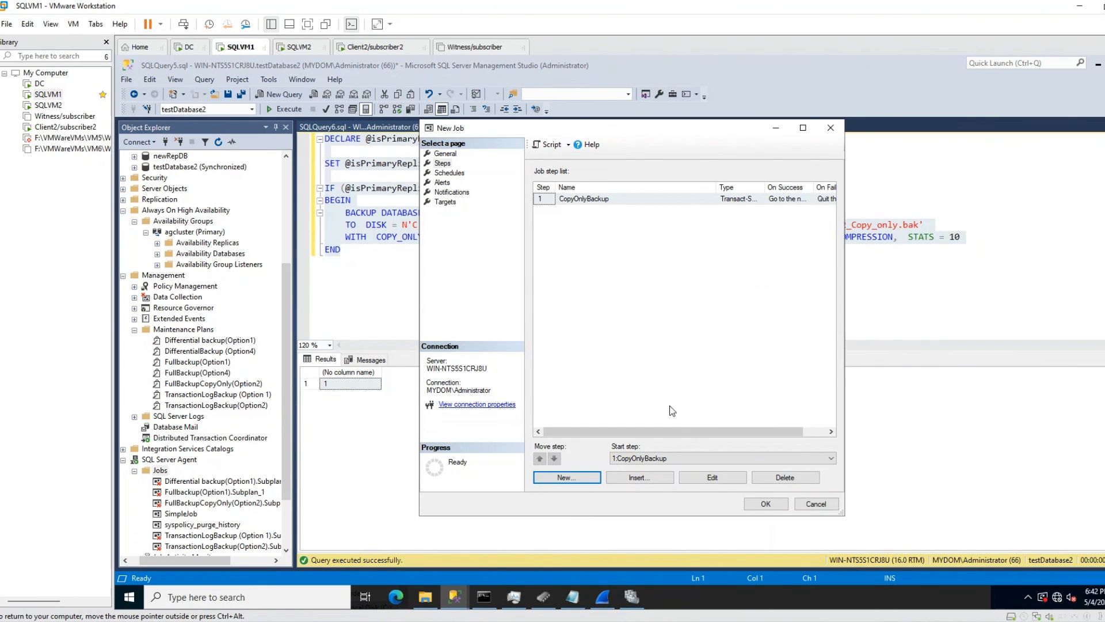
Add a recurring schedule named CopyOnly that runs daily, once at 12:00:00 AM, and save the new job.
left_click(449, 173)
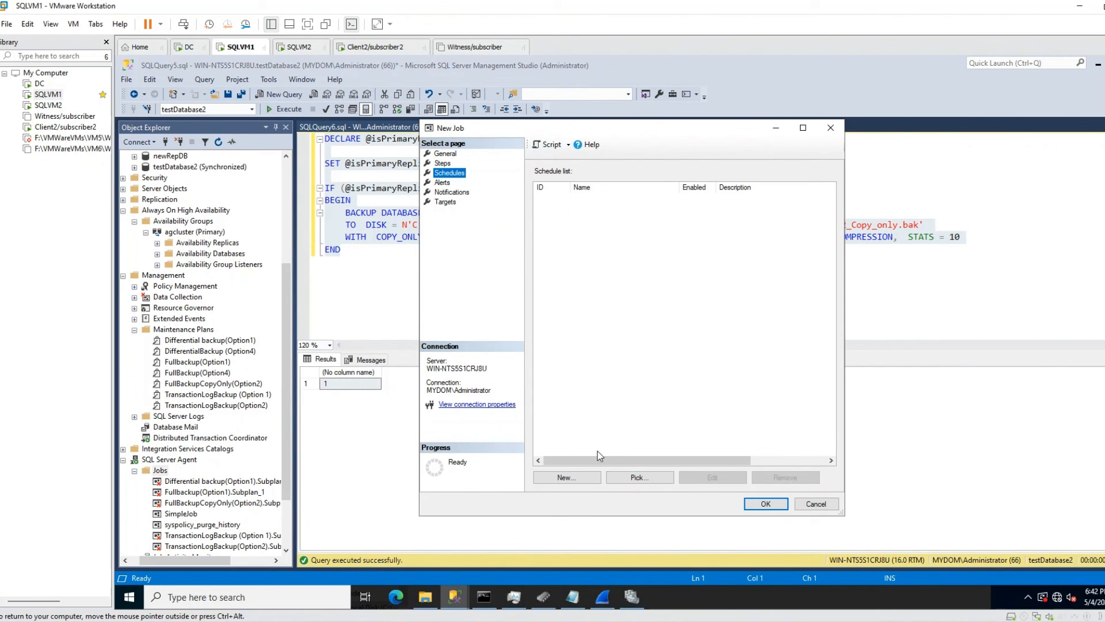
left_click(576, 478)
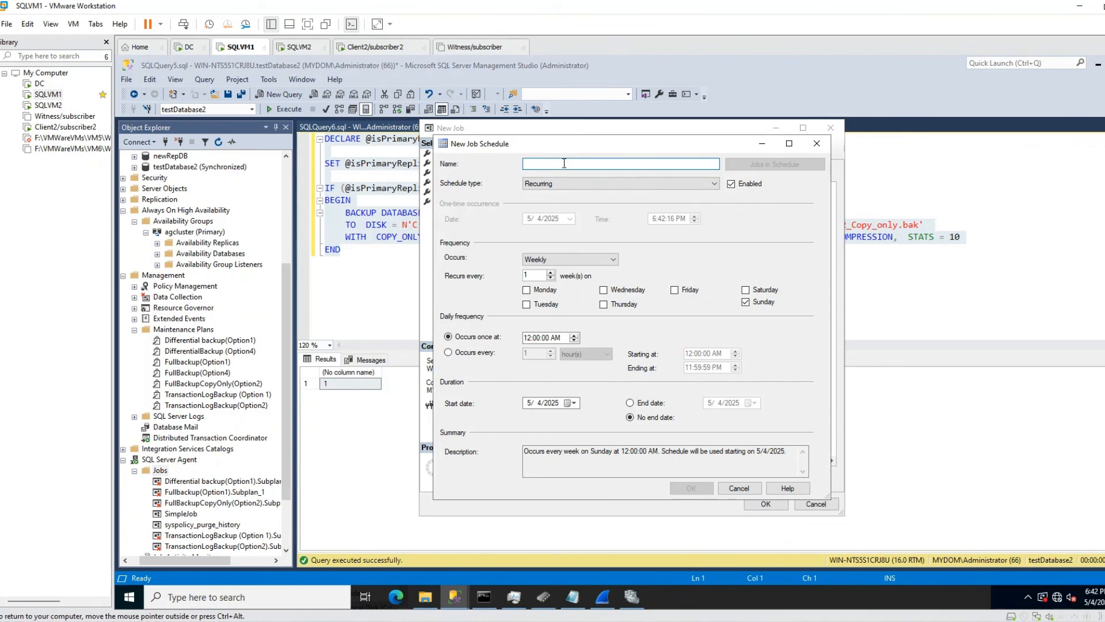
type("Copy")
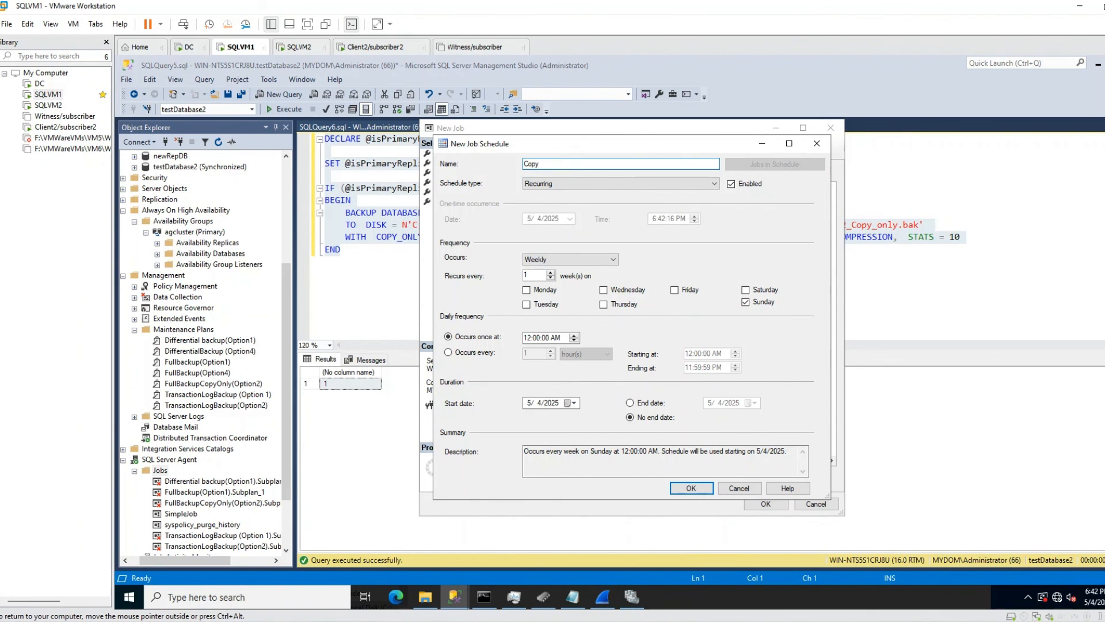
type("OP")
left_click(562, 258)
left_click(599, 269)
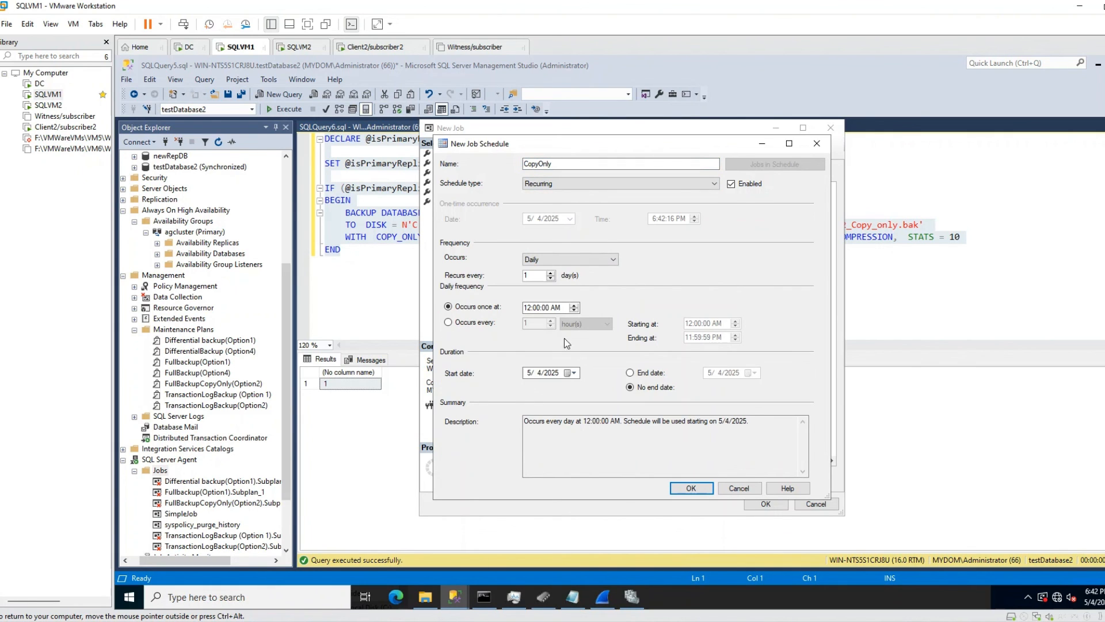
left_click(469, 320)
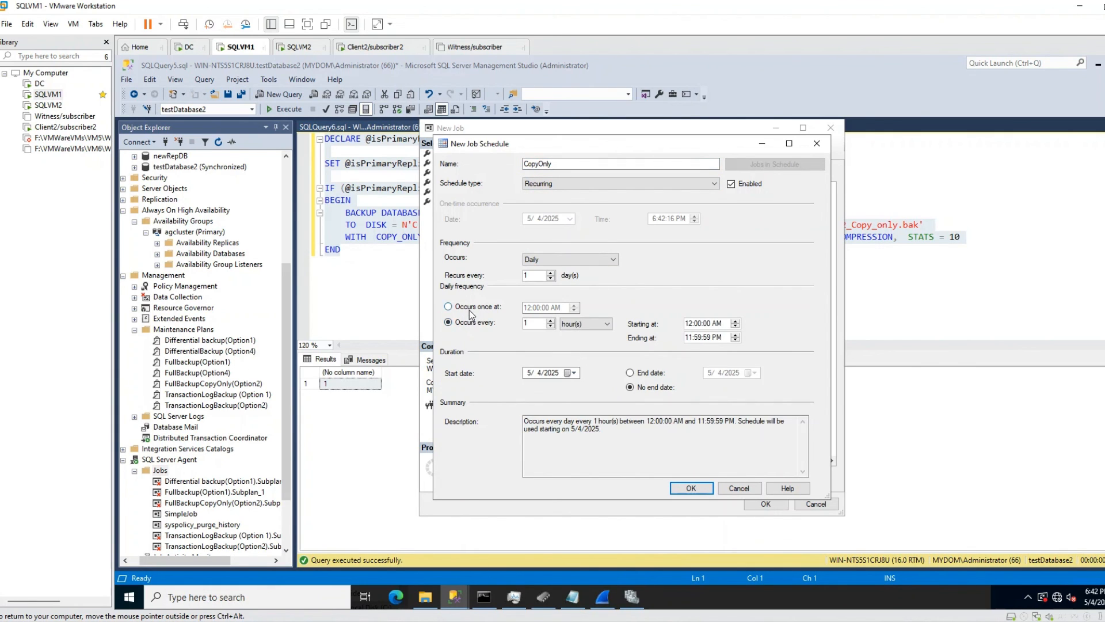
left_click(468, 310)
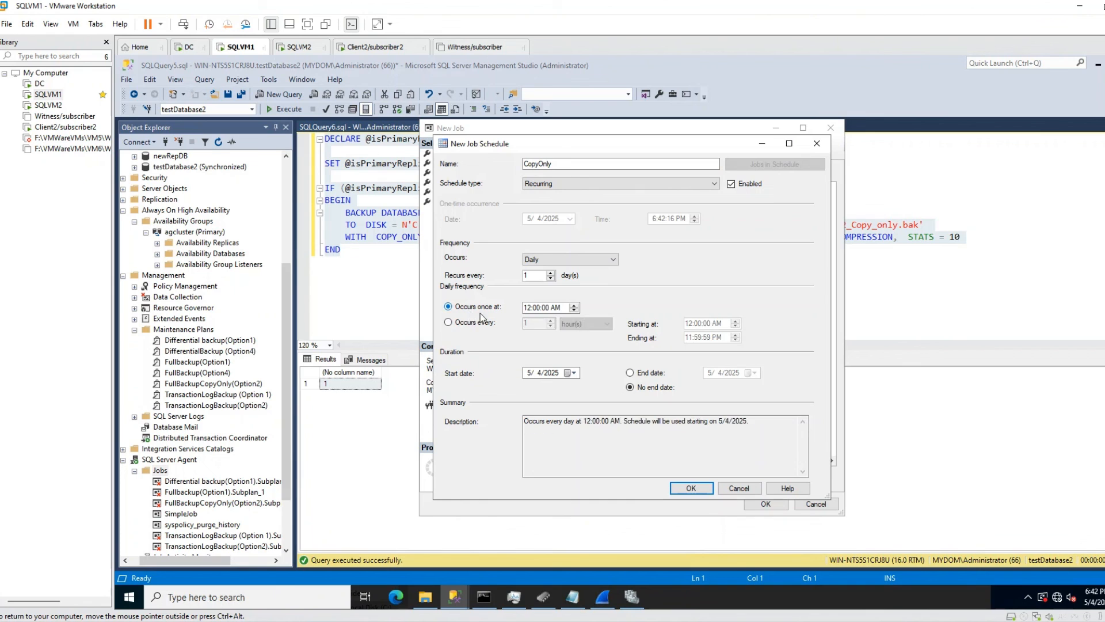
left_click(685, 488)
left_click(766, 505)
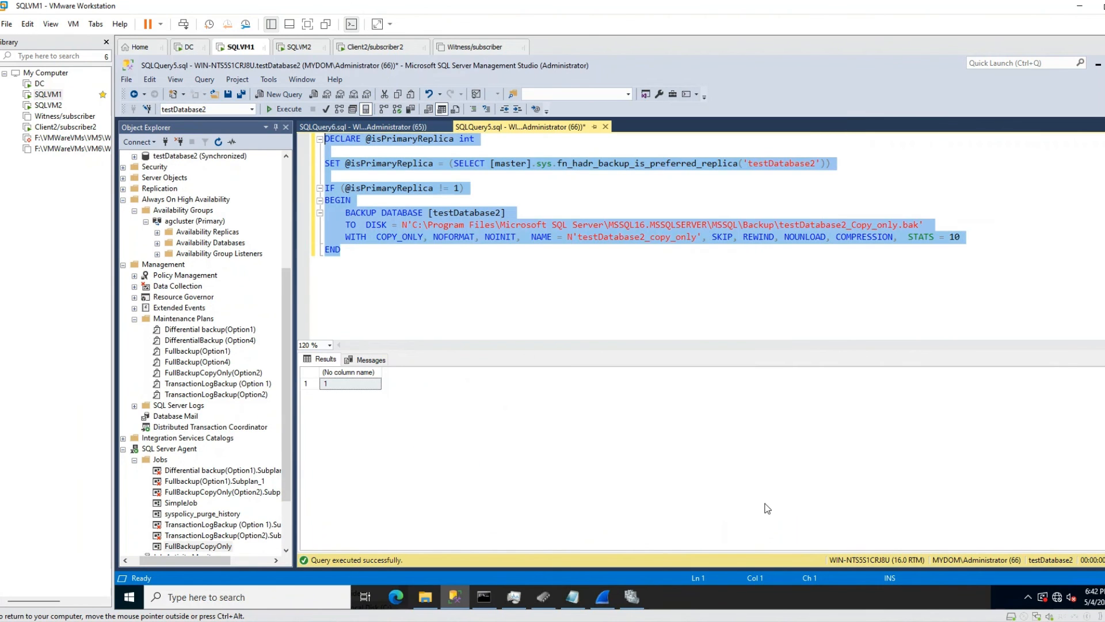
Script the FullBackupCopyOnly job as CREATE to a new query editor window and select the whole generated script.
scroll(190, 477, "down", 3)
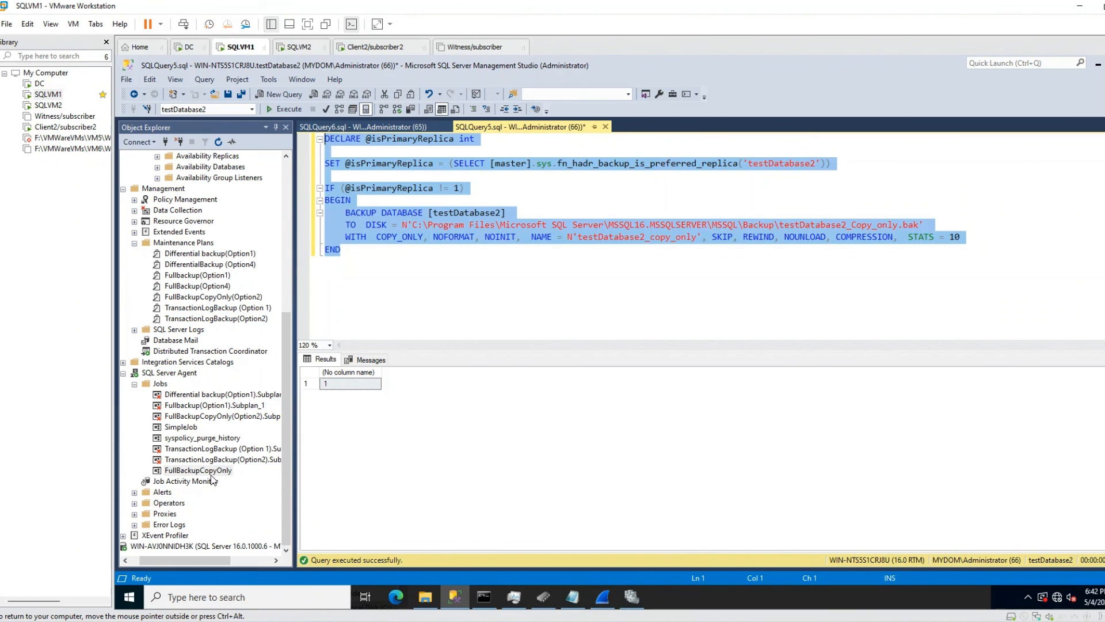
left_click(210, 470)
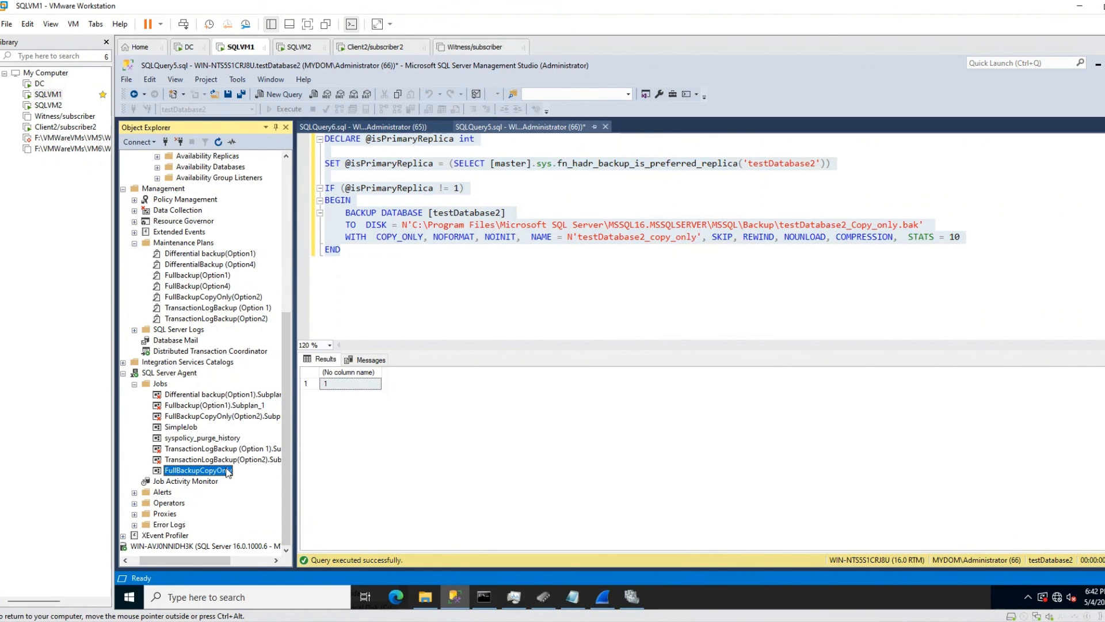
right_click(226, 470)
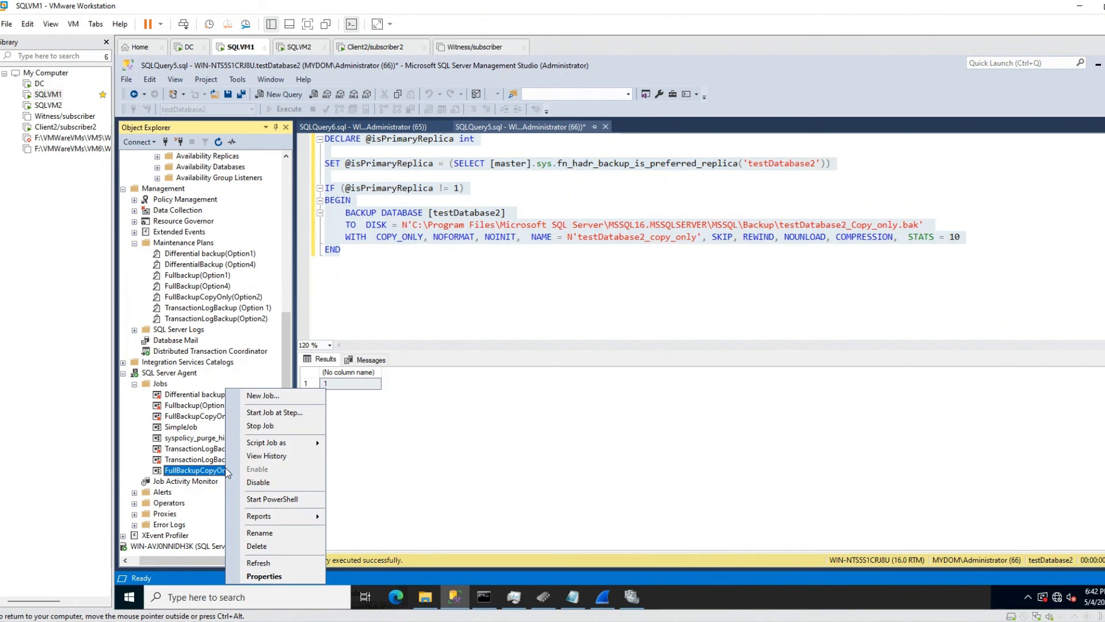
mouse_move(284, 443)
mouse_move(391, 443)
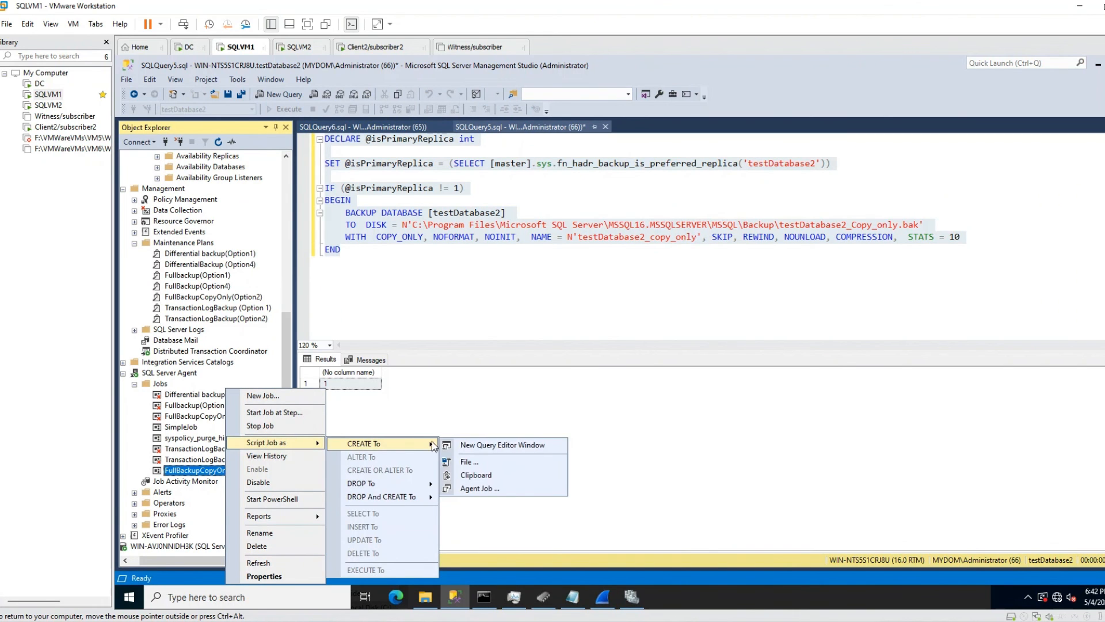
left_click(483, 443)
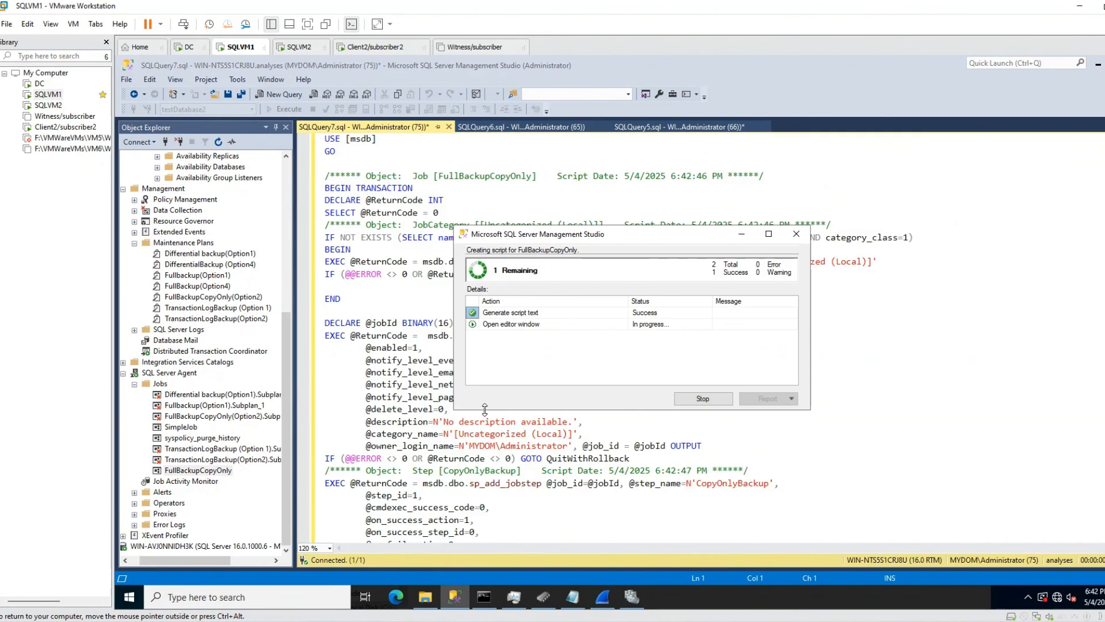
left_click_drag(326, 138, 493, 552)
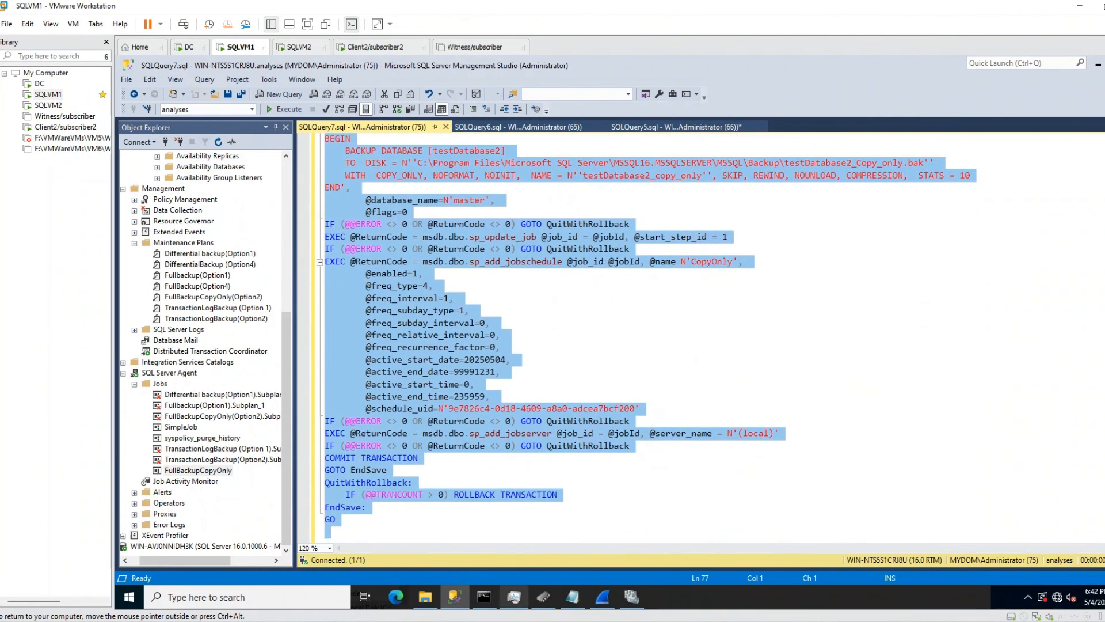
left_click(298, 47)
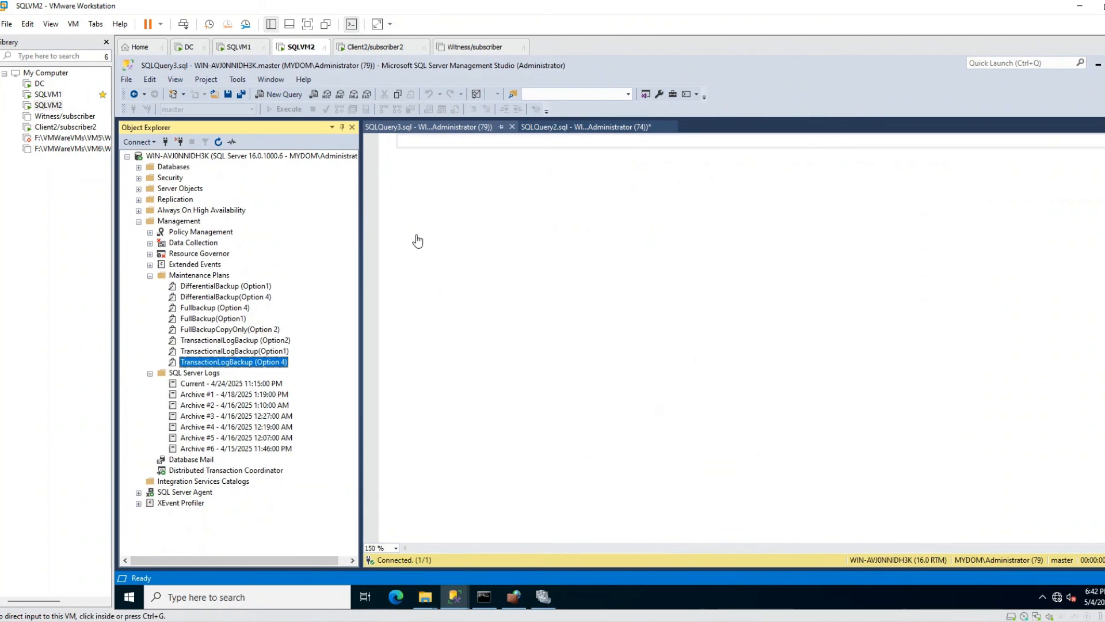
left_click(468, 205)
key("ctrl+v")
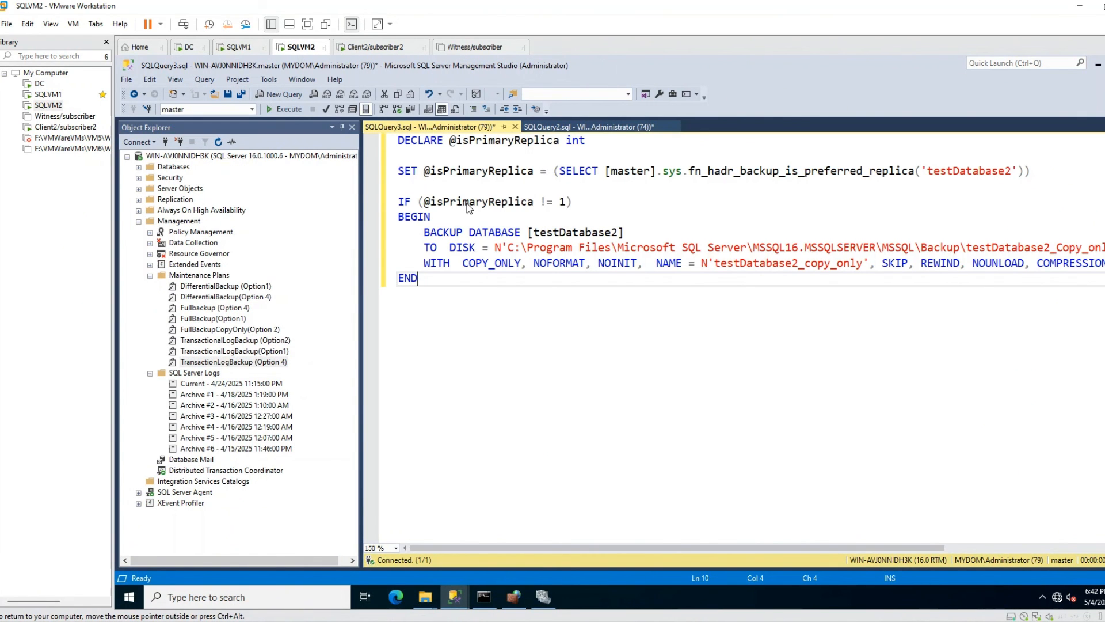
key("ctrl+z")
left_click(239, 46)
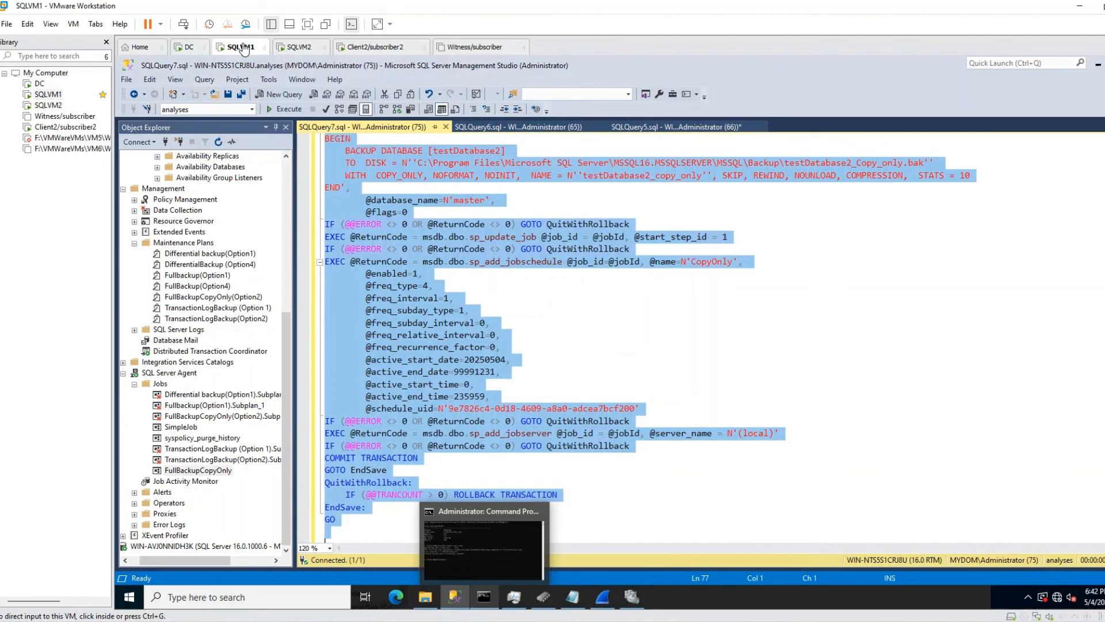
Copy the selected job creation script from SQLVM1 into the empty SQLQuery3.sql on SQLVM2 and execute it there.
right_click(418, 288)
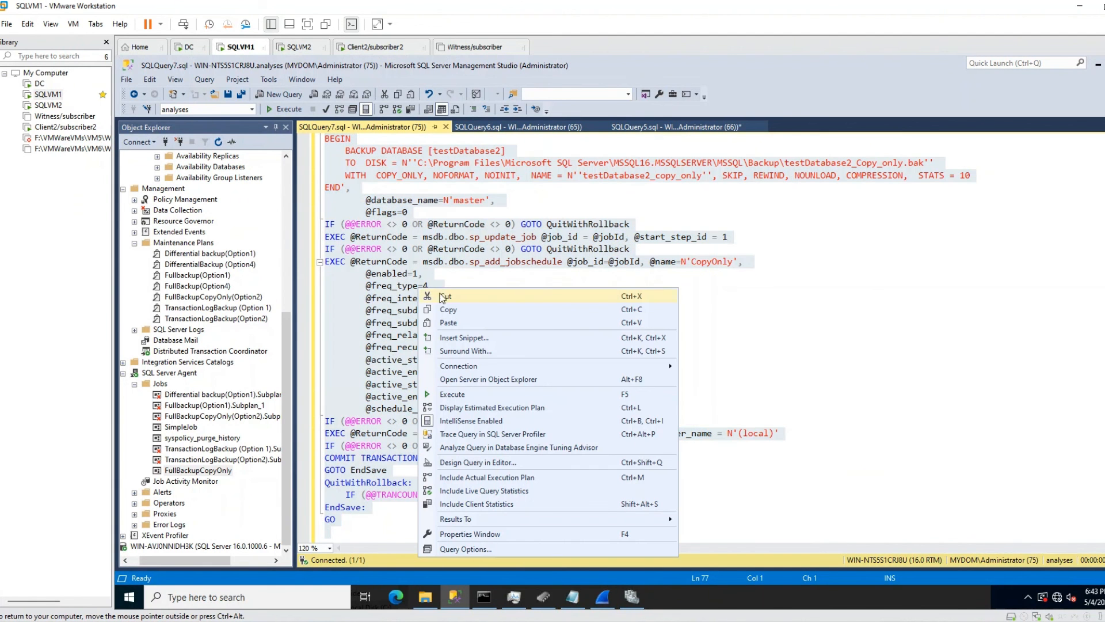
left_click(448, 309)
left_click(301, 46)
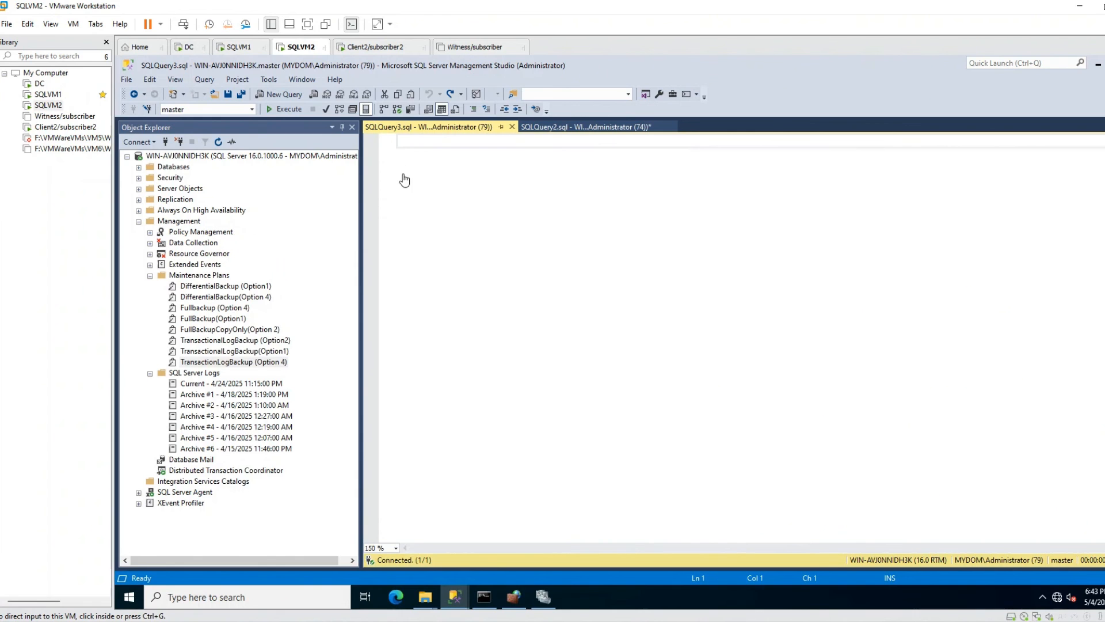
right_click(416, 174)
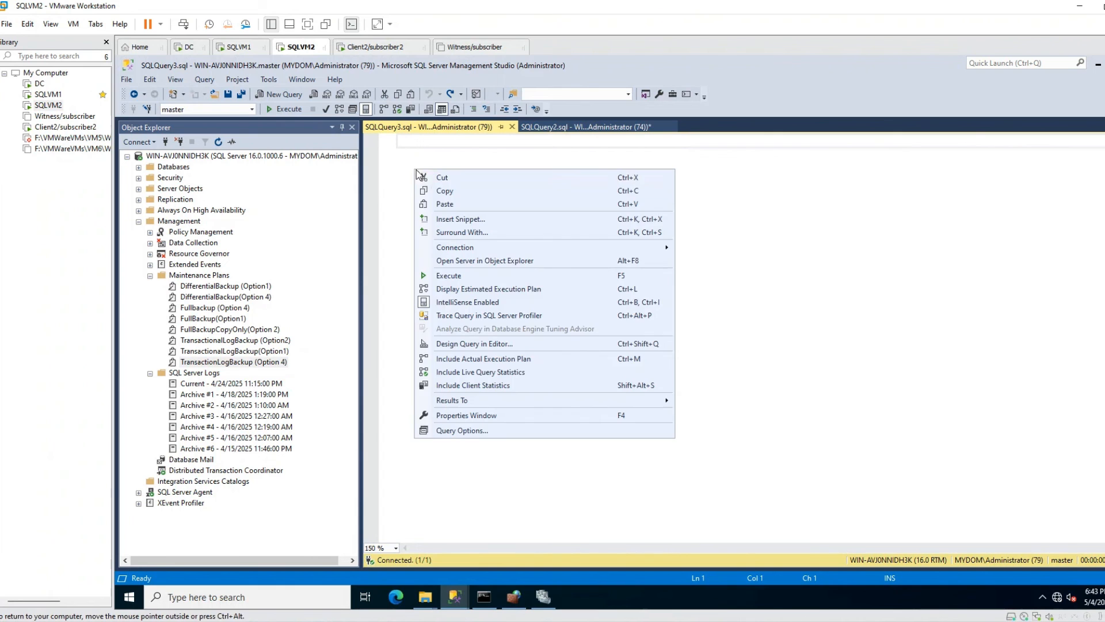
left_click(453, 205)
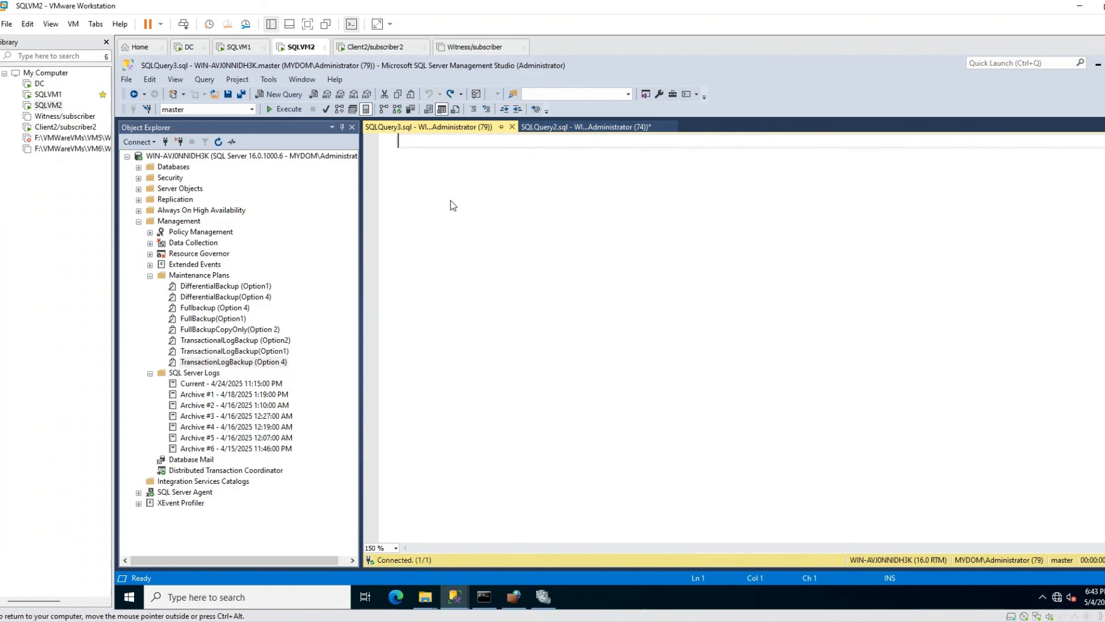
left_click(285, 109)
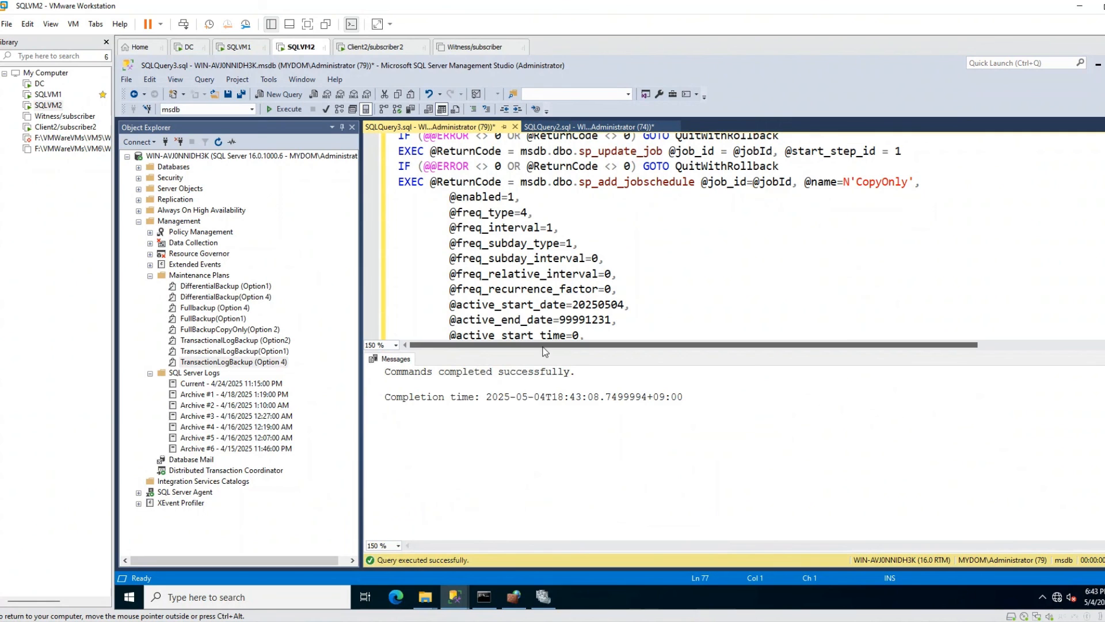
Back on SQLVM1, review the Option4 full and differential maintenance plans and the FullBackupCopyOnly job, widening Object Explorer to show full names.
left_click(242, 52)
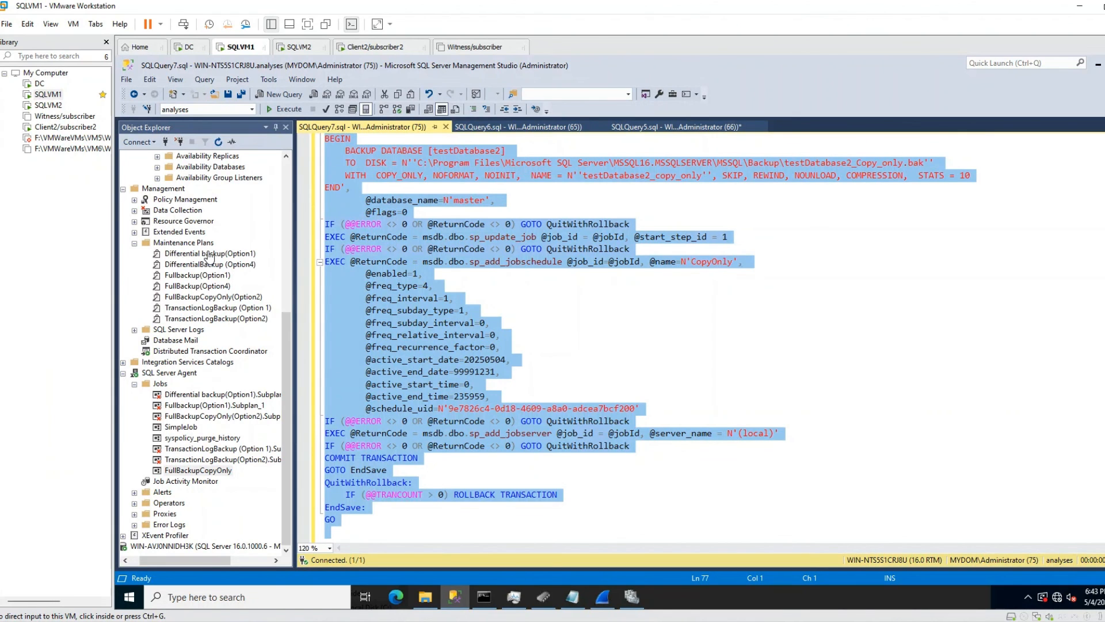
left_click(217, 286)
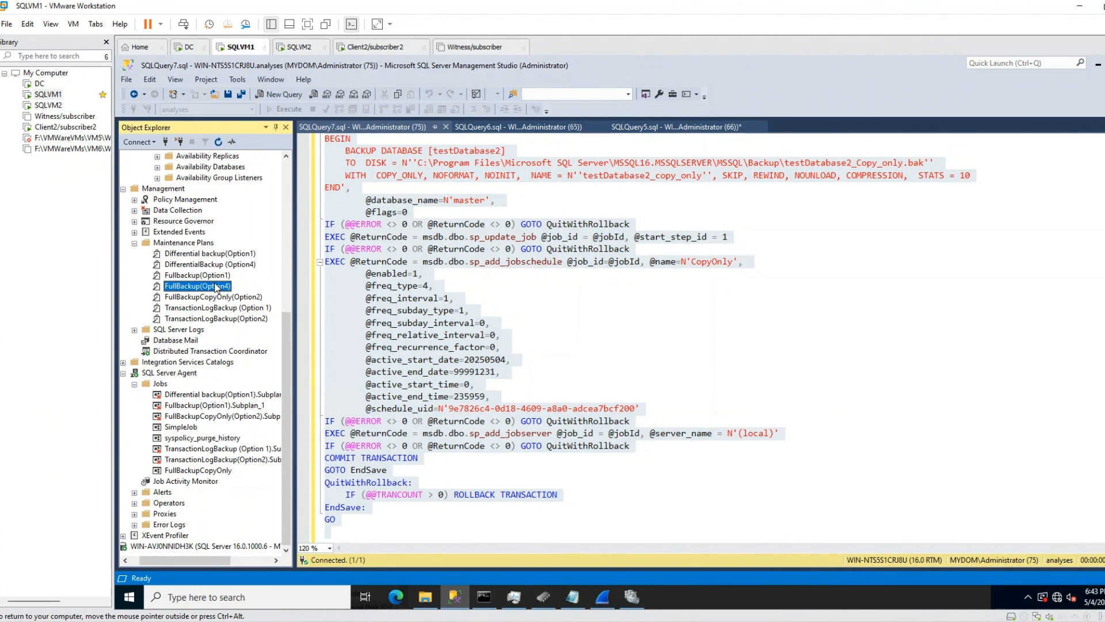
left_click(223, 266)
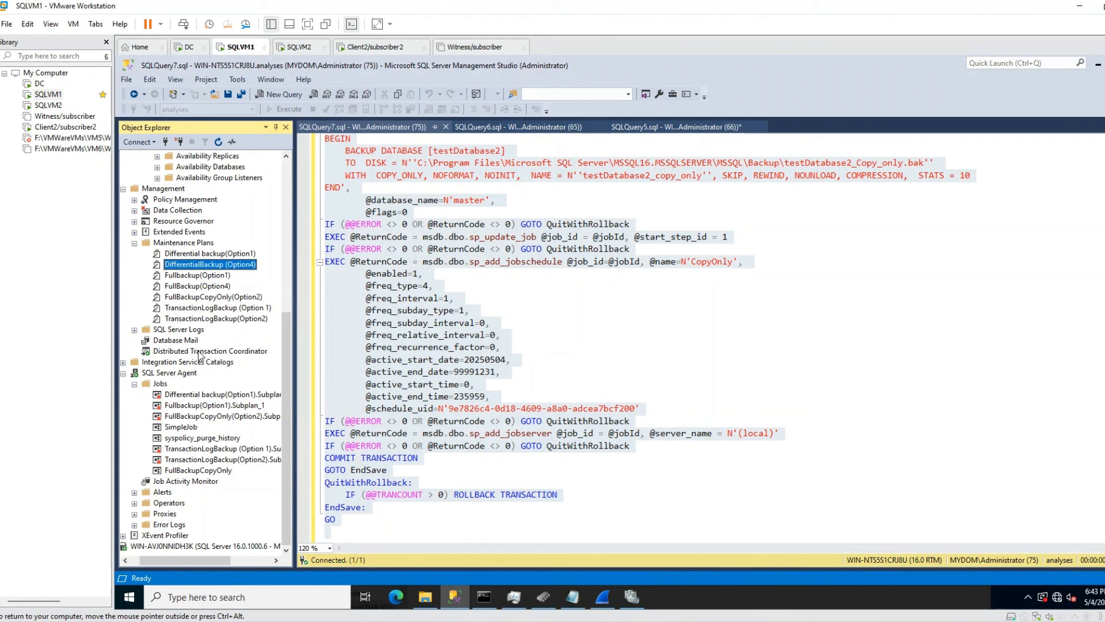
left_click(190, 470)
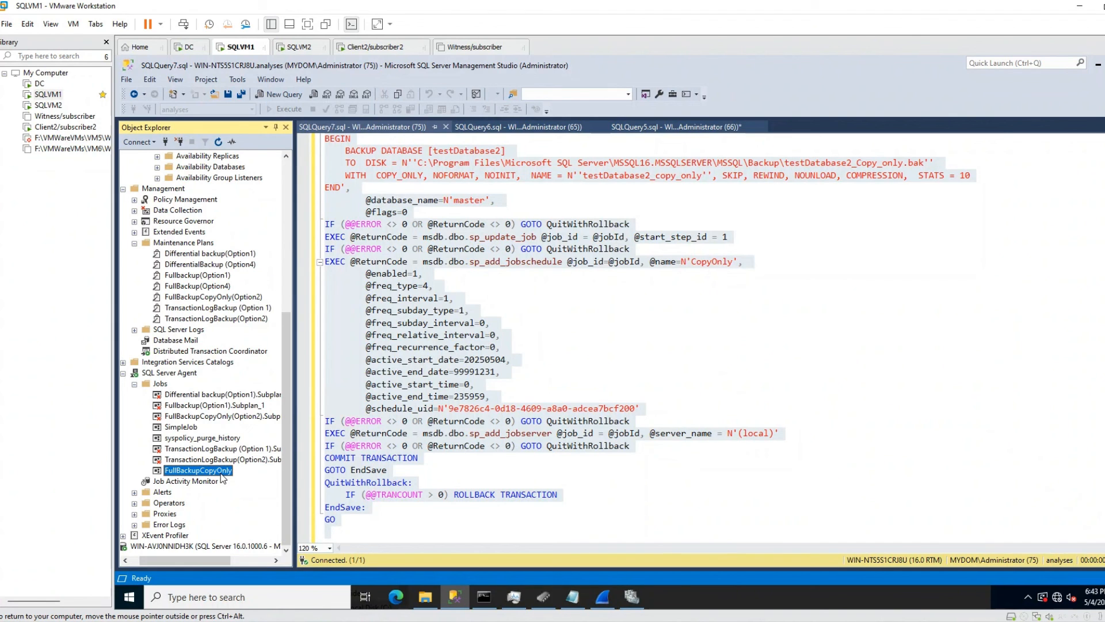
left_click(166, 375)
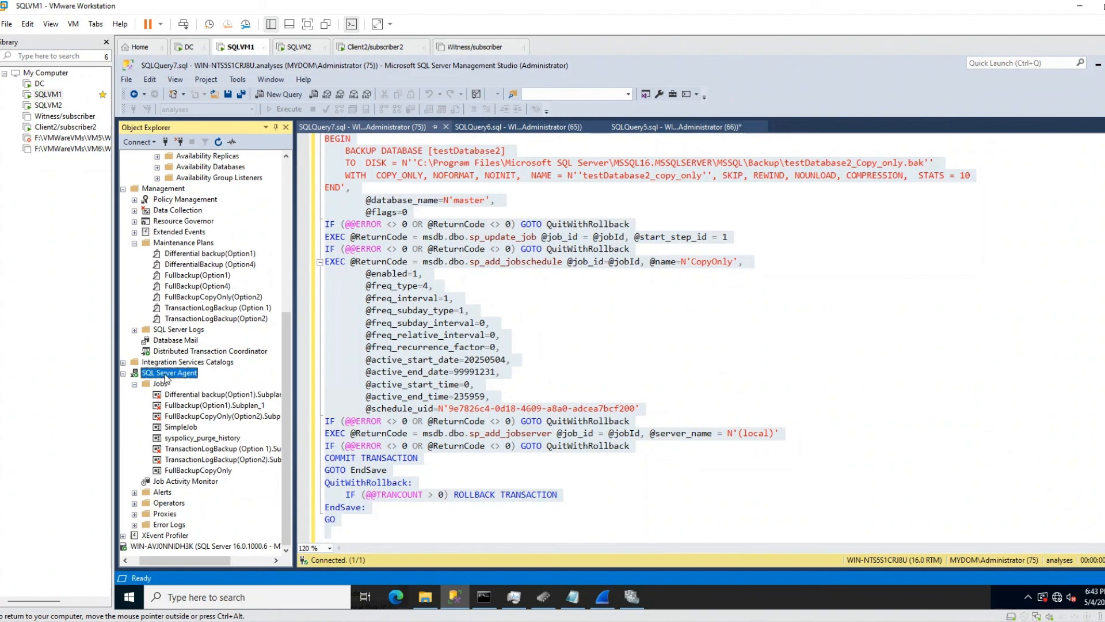
left_click_drag(294, 305, 379, 303)
left_click(719, 127)
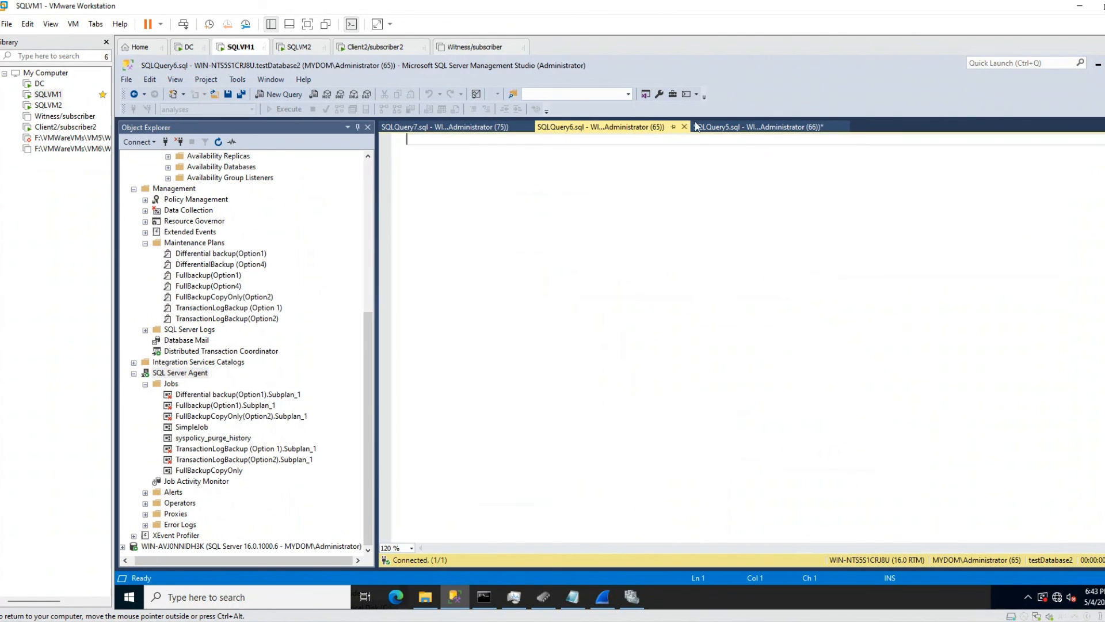